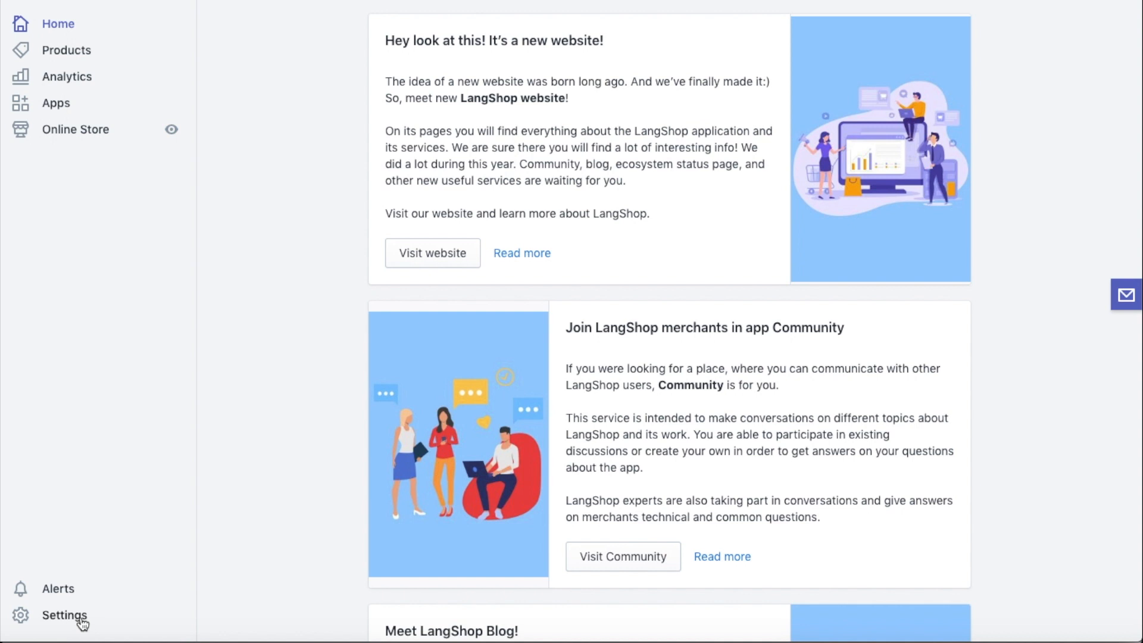
Open Switcher № 1 for editing from the language switchers in the Languages settings.
click(82, 621)
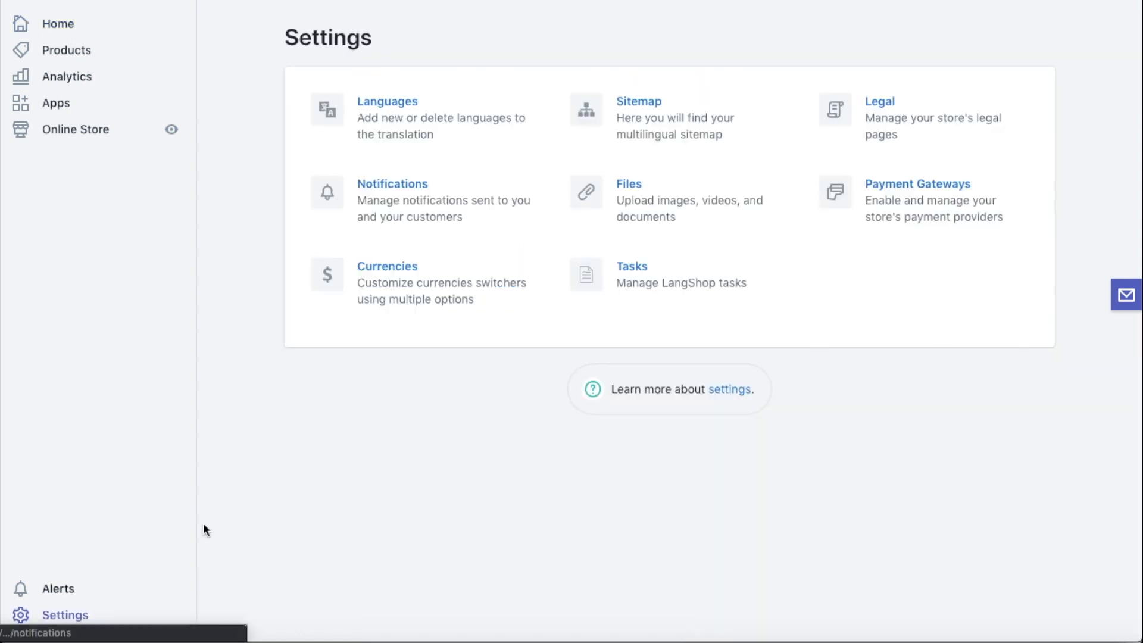
click(373, 125)
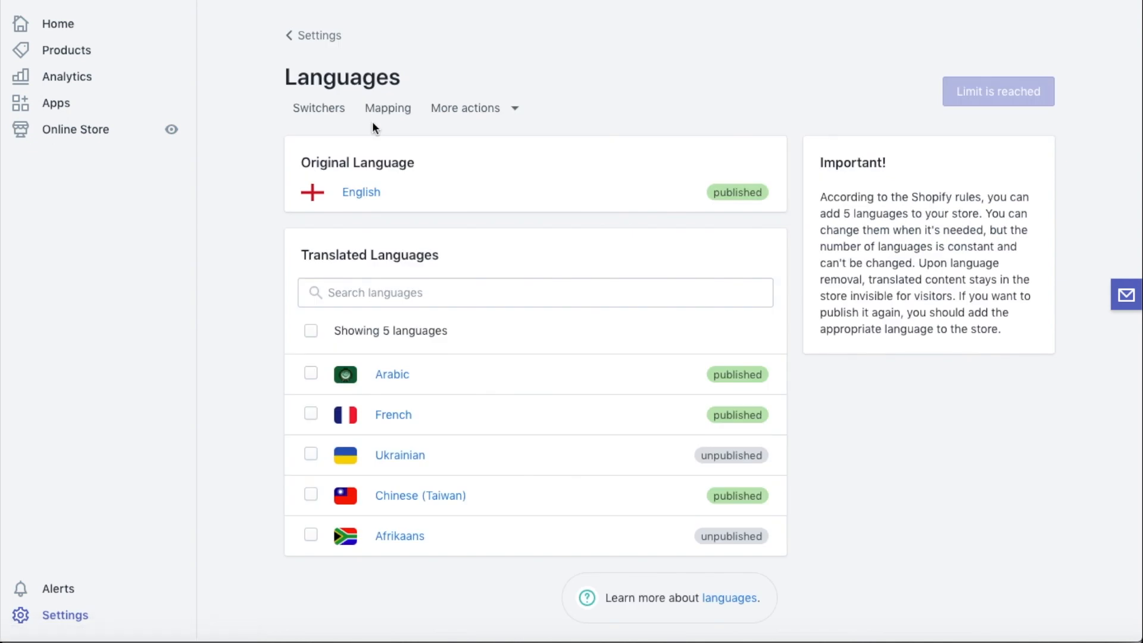
click(315, 110)
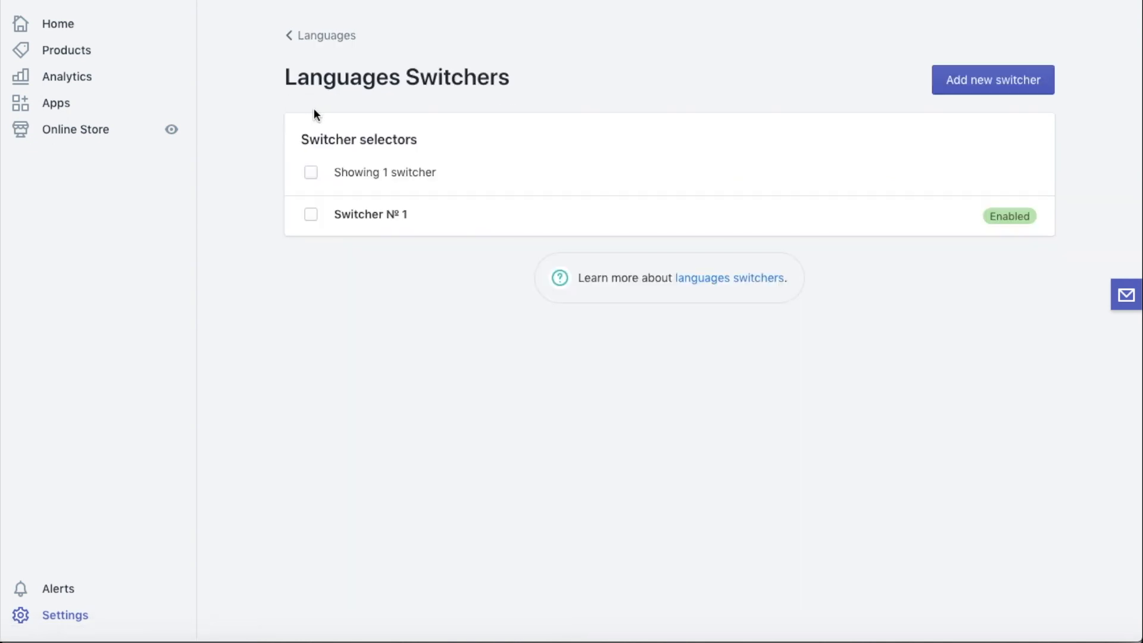
click(360, 215)
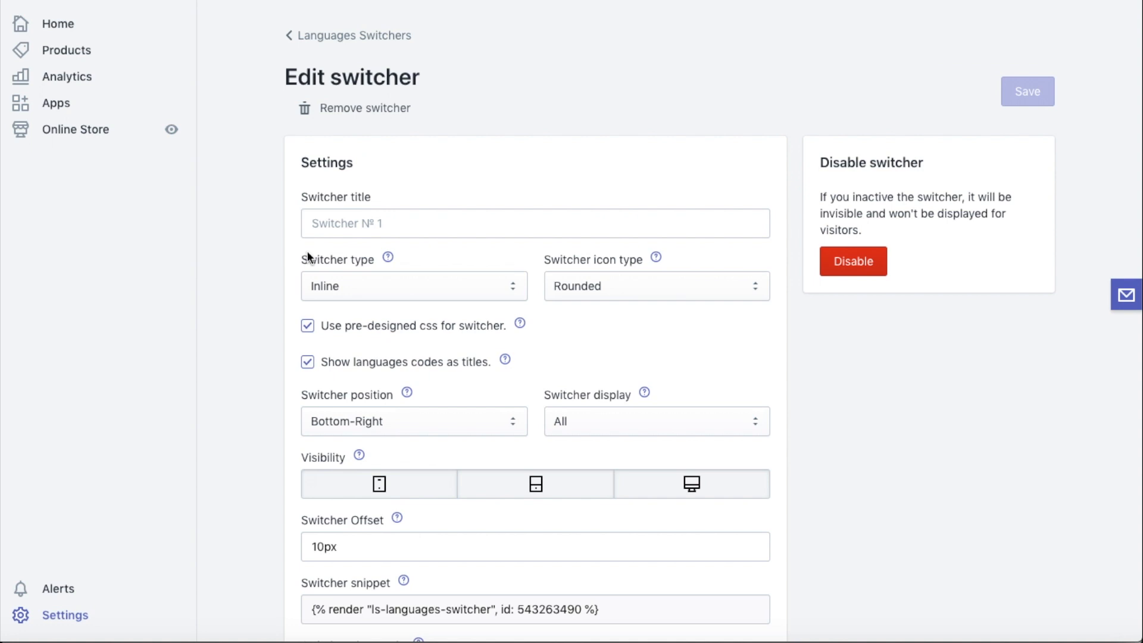
Set the switcher type to Dropdown and save the switcher.
click(377, 291)
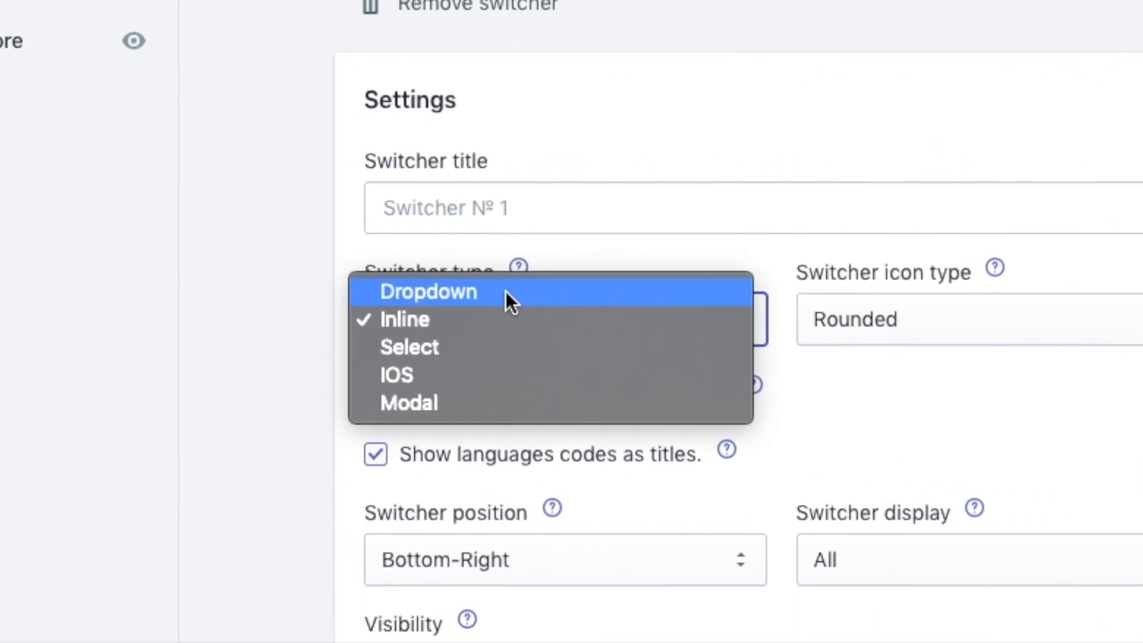
click(499, 329)
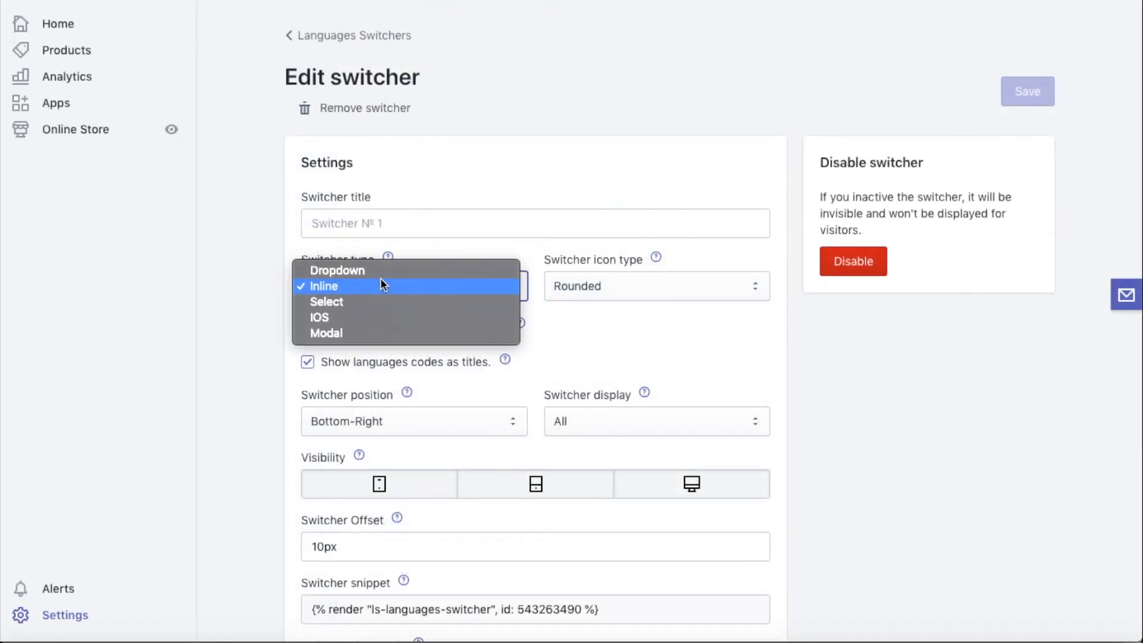
click(381, 271)
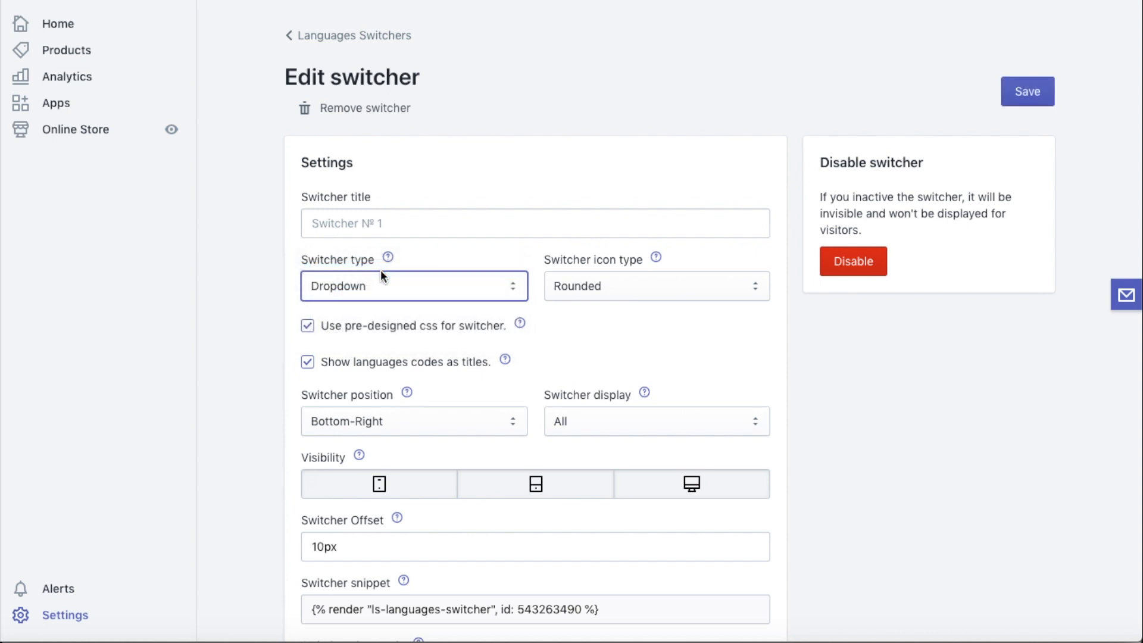
click(1035, 90)
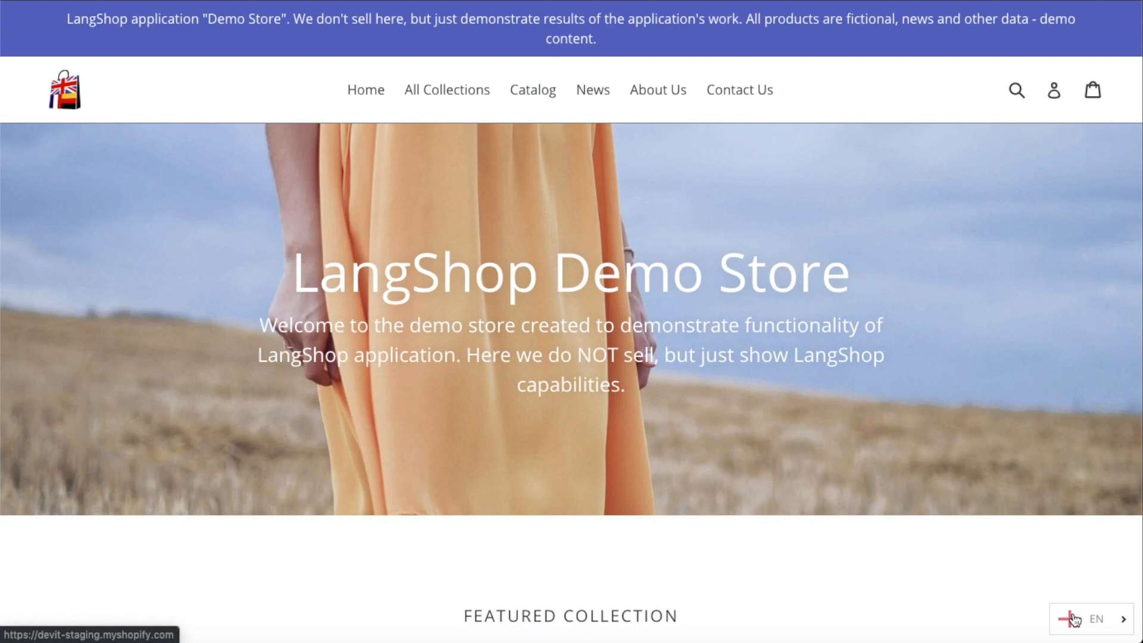
Try out the language switcher on the demo storefront, expanding its list and choosing FR.
click(1096, 617)
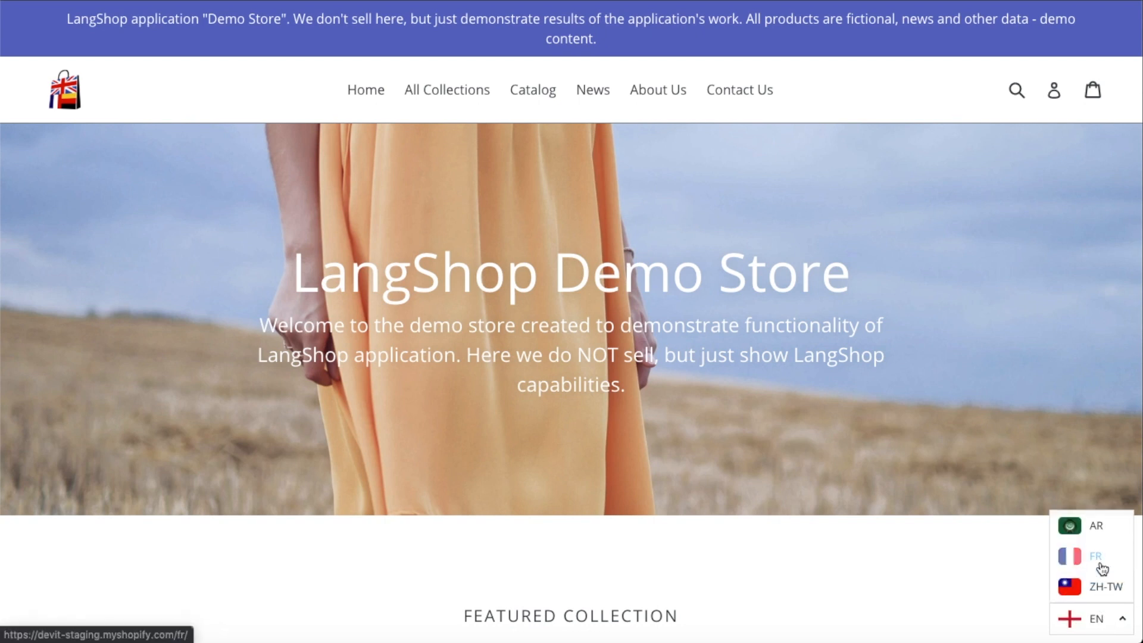
click(1100, 559)
click(1090, 611)
click(1091, 588)
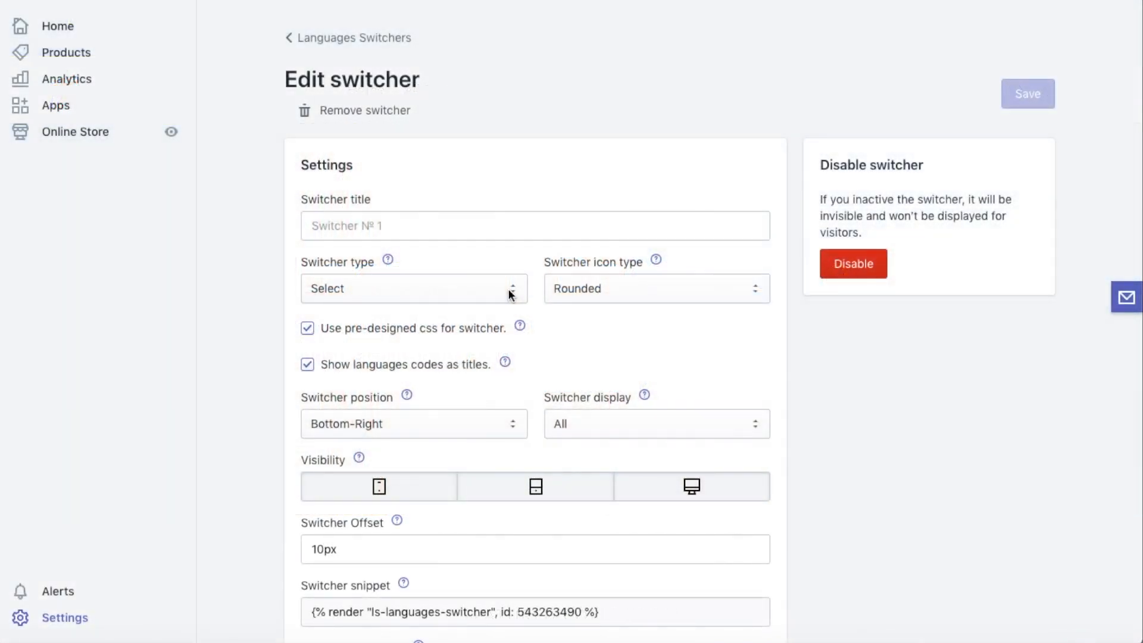
Set the switcher type to IOS and save the switcher.
click(510, 294)
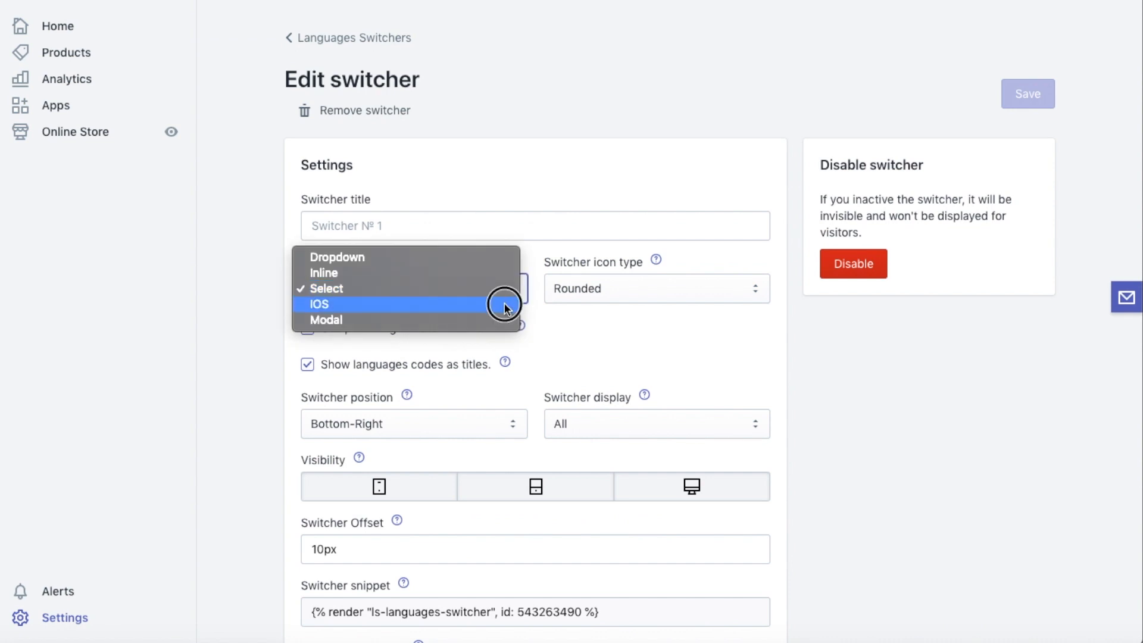
click(505, 304)
click(1017, 89)
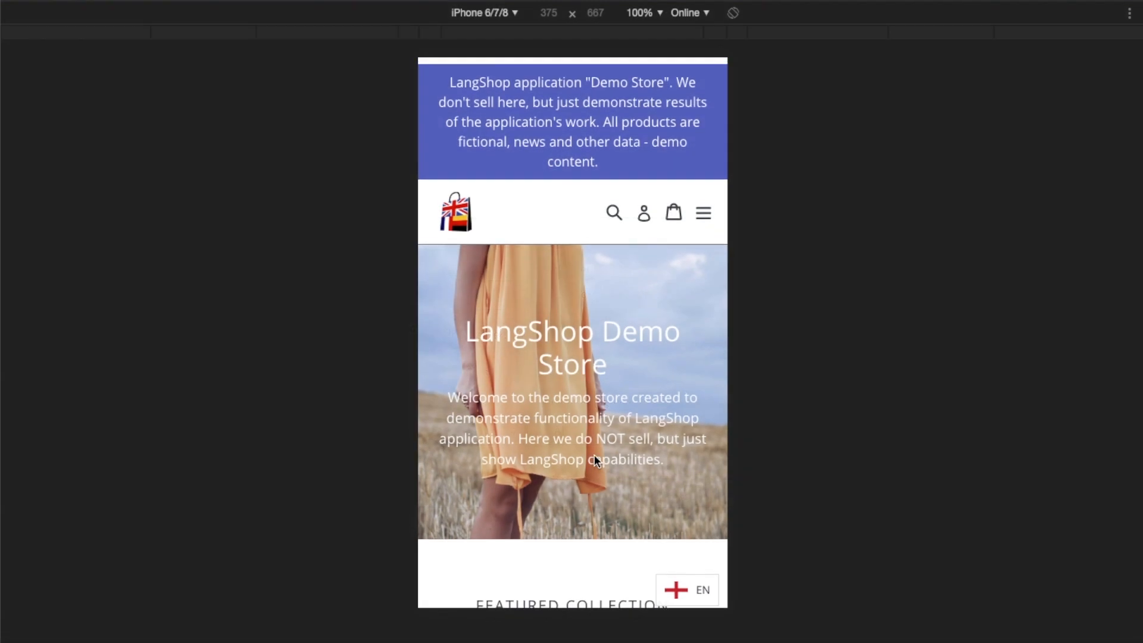
Preview the language picker on the mobile storefront, browse its languages and close it without choosing one.
scroll(594, 456, down, 3)
scroll(593, 462, up, 3)
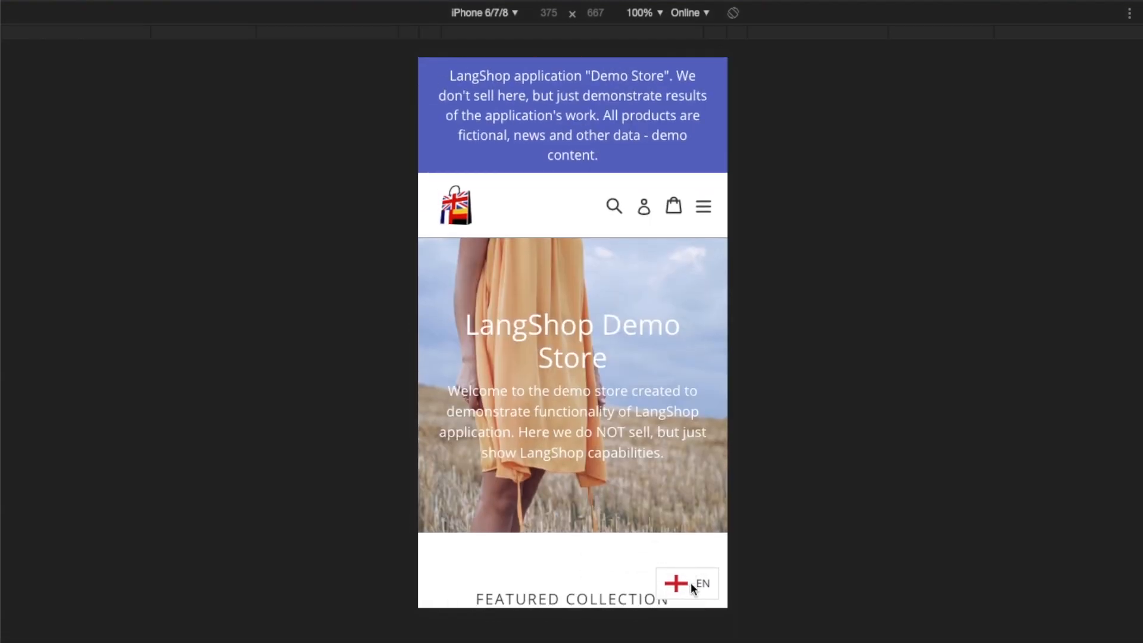
click(691, 582)
scroll(598, 542, up, 2)
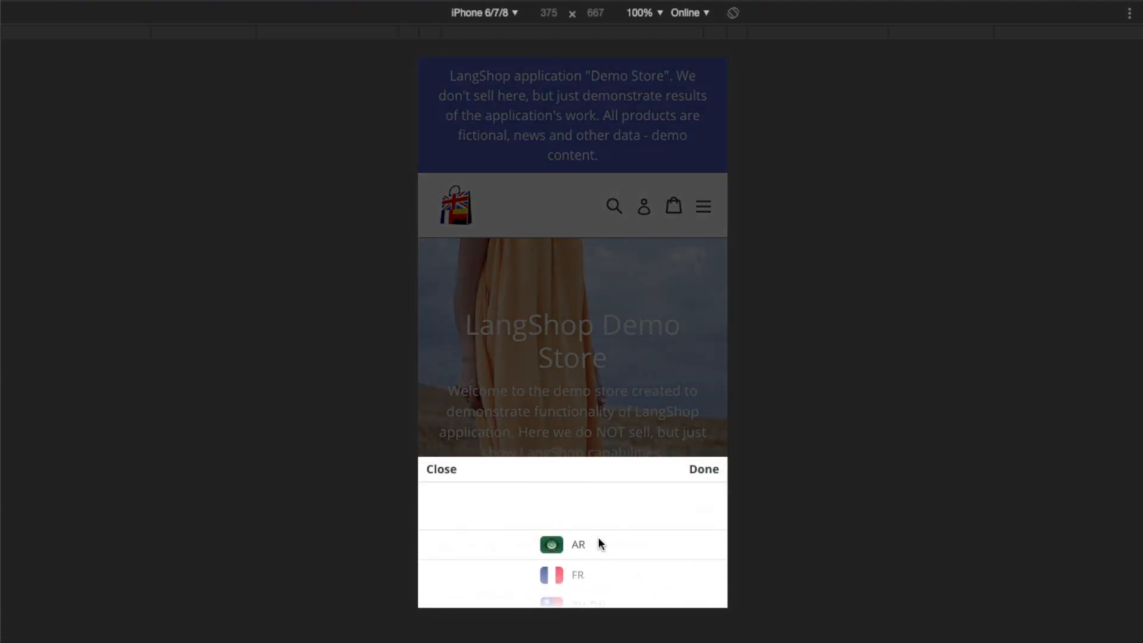
scroll(597, 539, down, 1)
scroll(598, 539, down, 2)
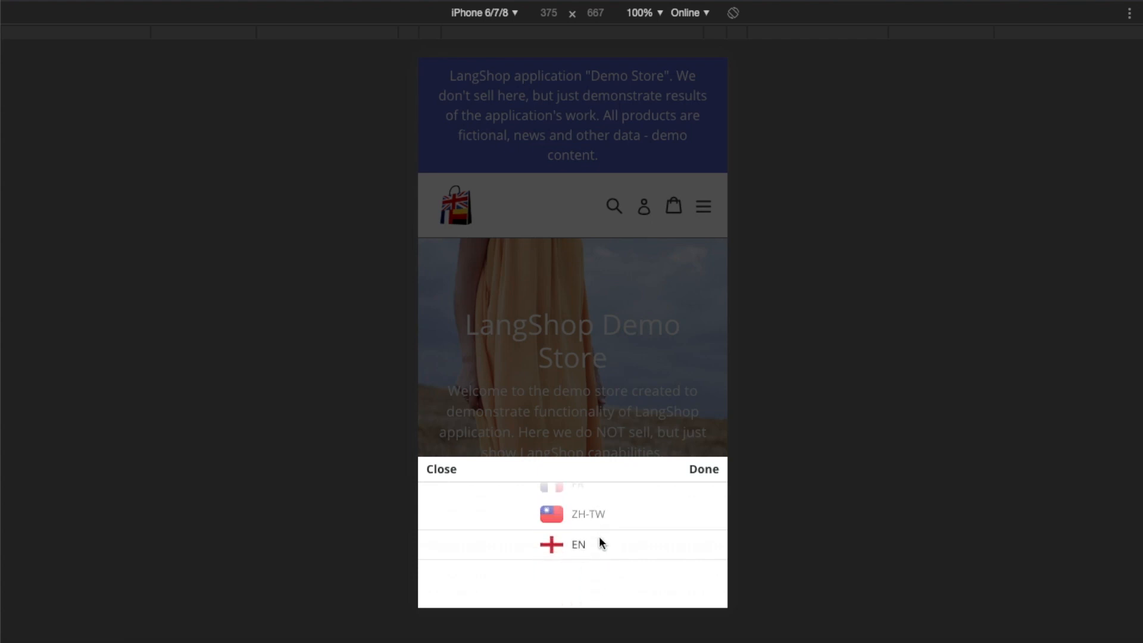
click(444, 473)
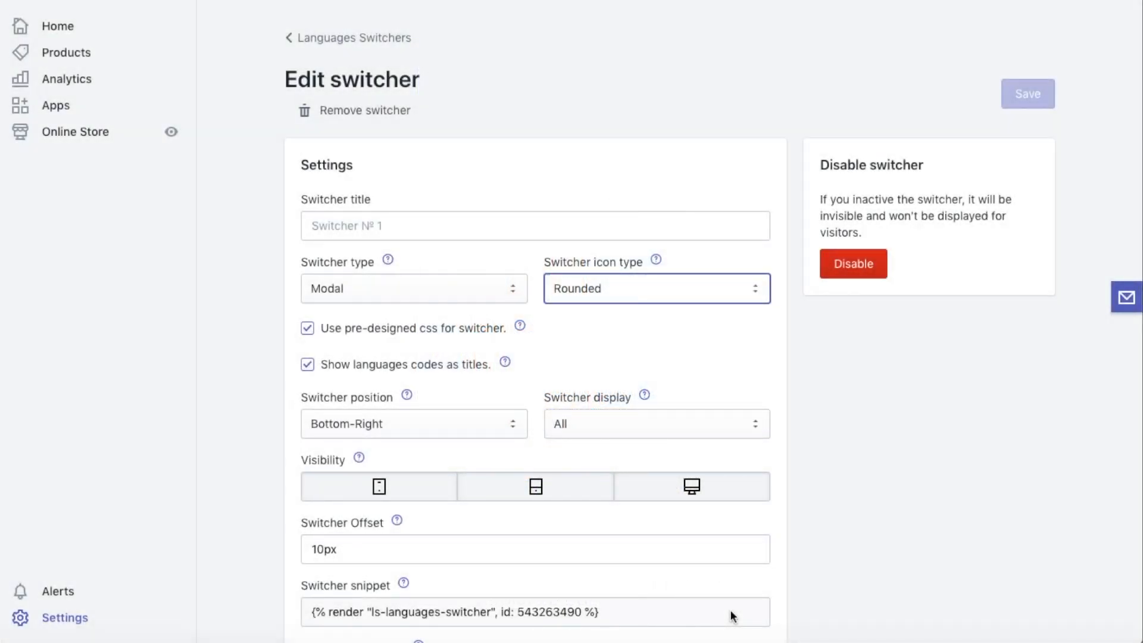
Set the switcher icon type to Circle, save, and open the language switcher on the storefront to preview it.
click(755, 291)
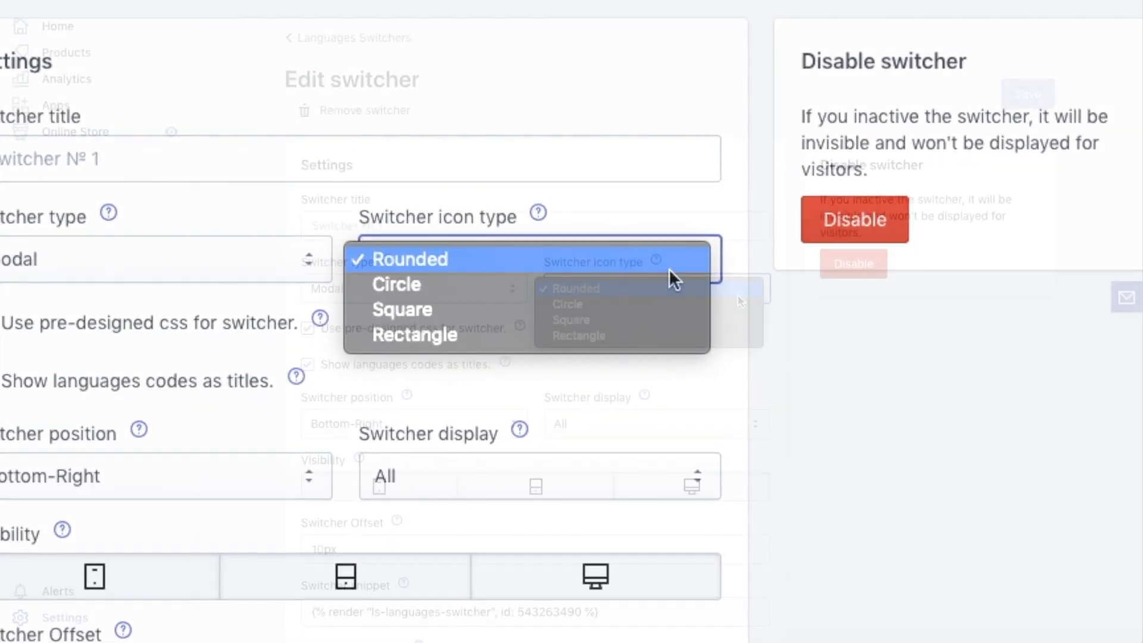
click(717, 306)
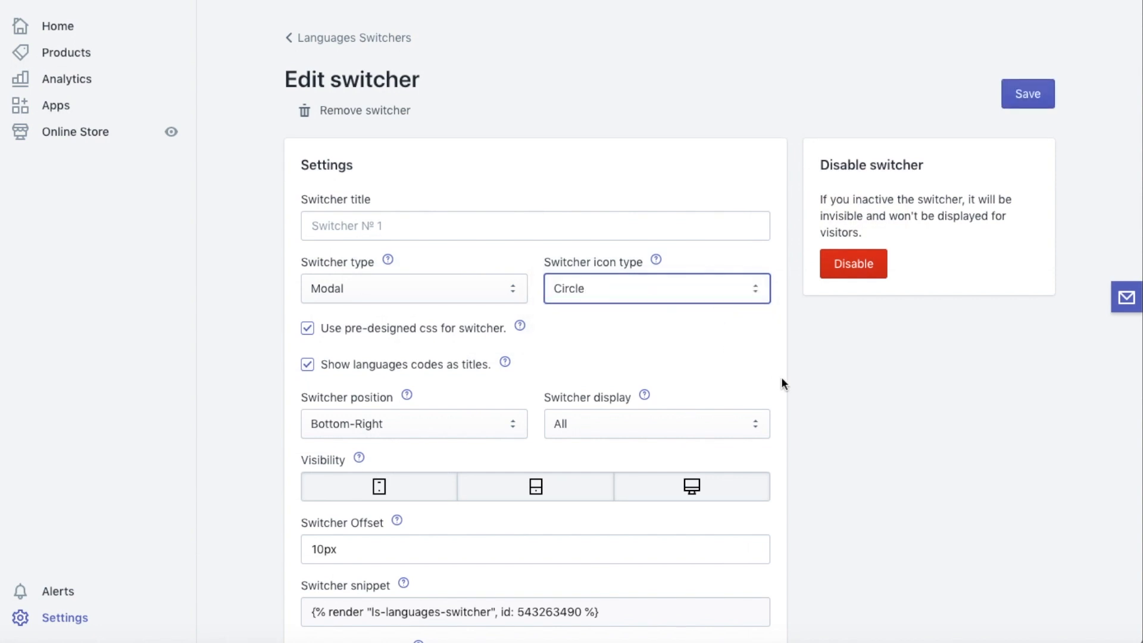
click(1035, 89)
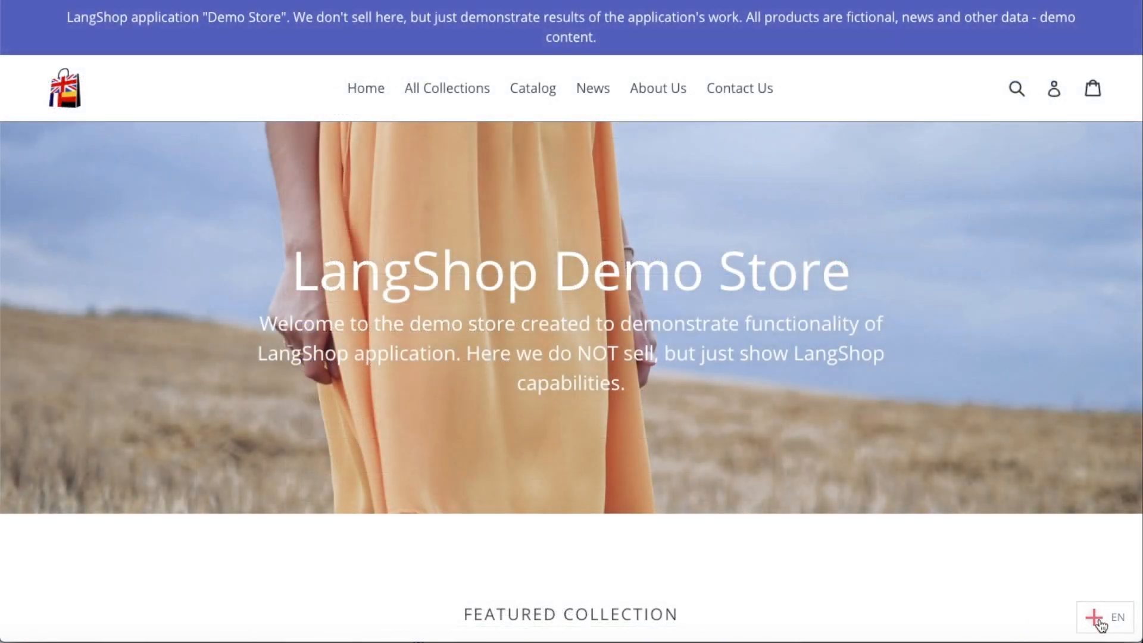
click(1101, 624)
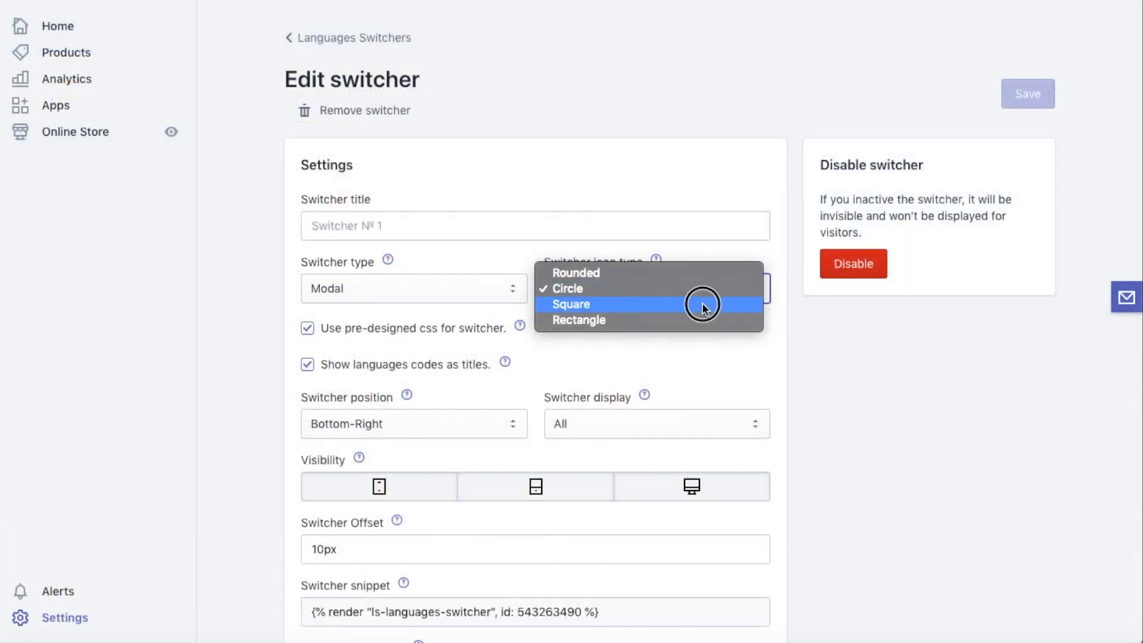
Set the switcher icon type to Square, save, and preview the language list on the storefront before closing it.
click(703, 304)
click(1023, 93)
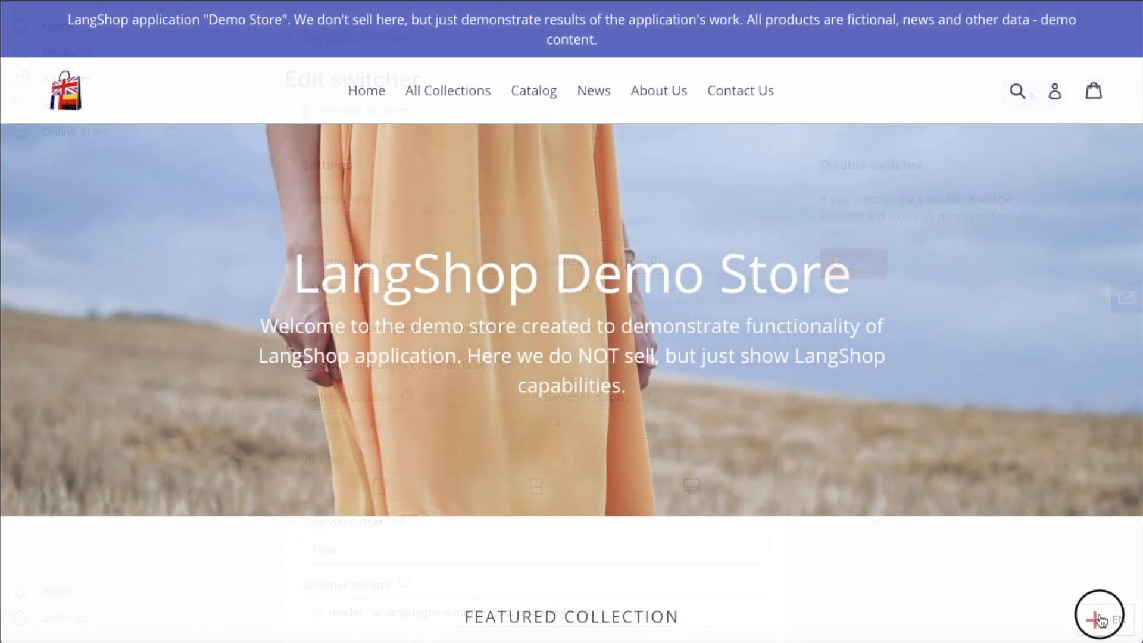
click(1101, 619)
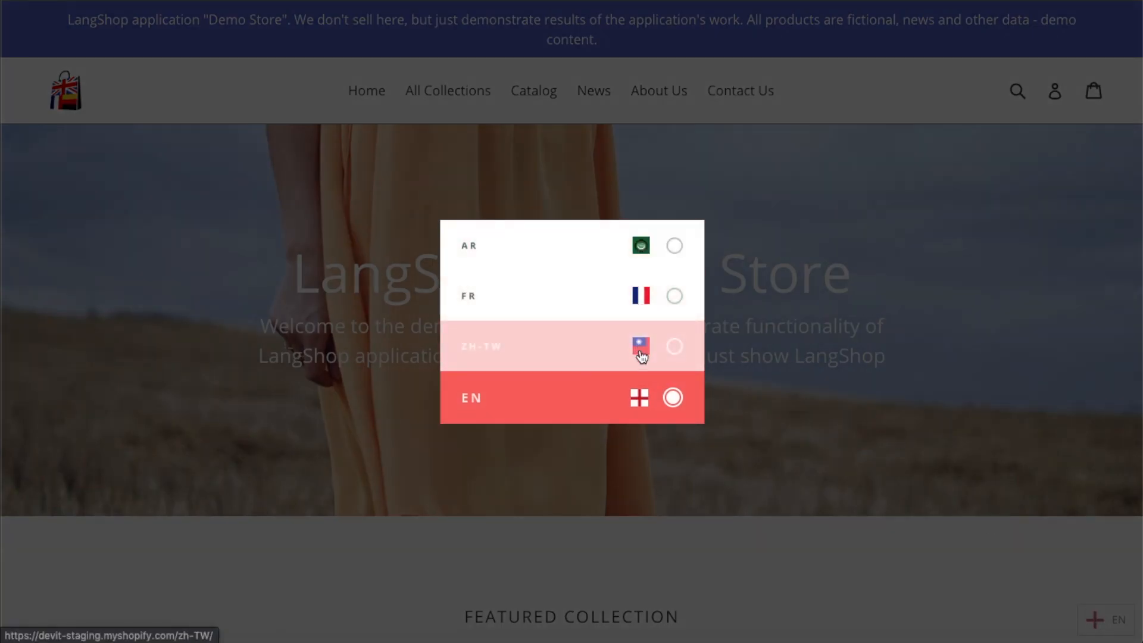
click(783, 549)
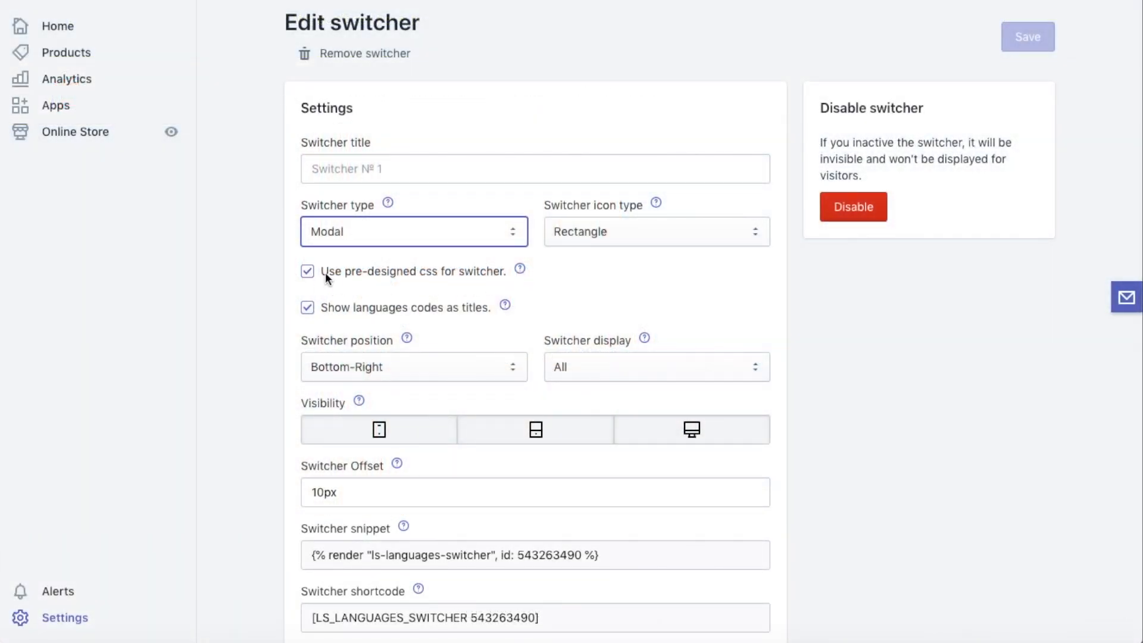
Turn off the pre-designed CSS for the switcher, save, and try the unstyled switcher on the storefront.
click(306, 272)
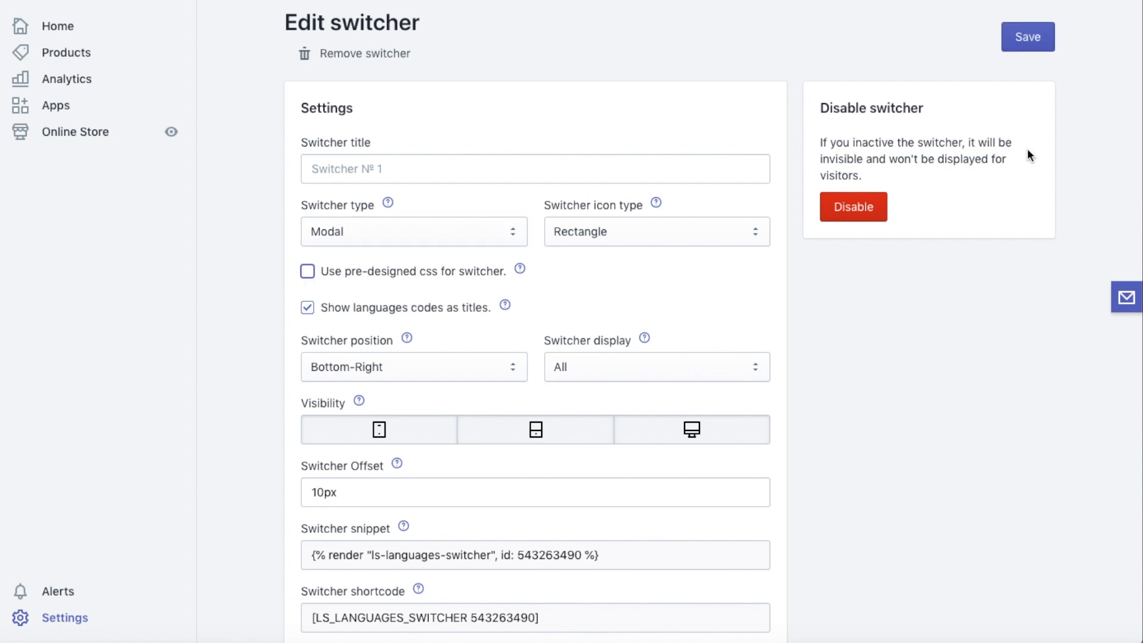
click(1020, 40)
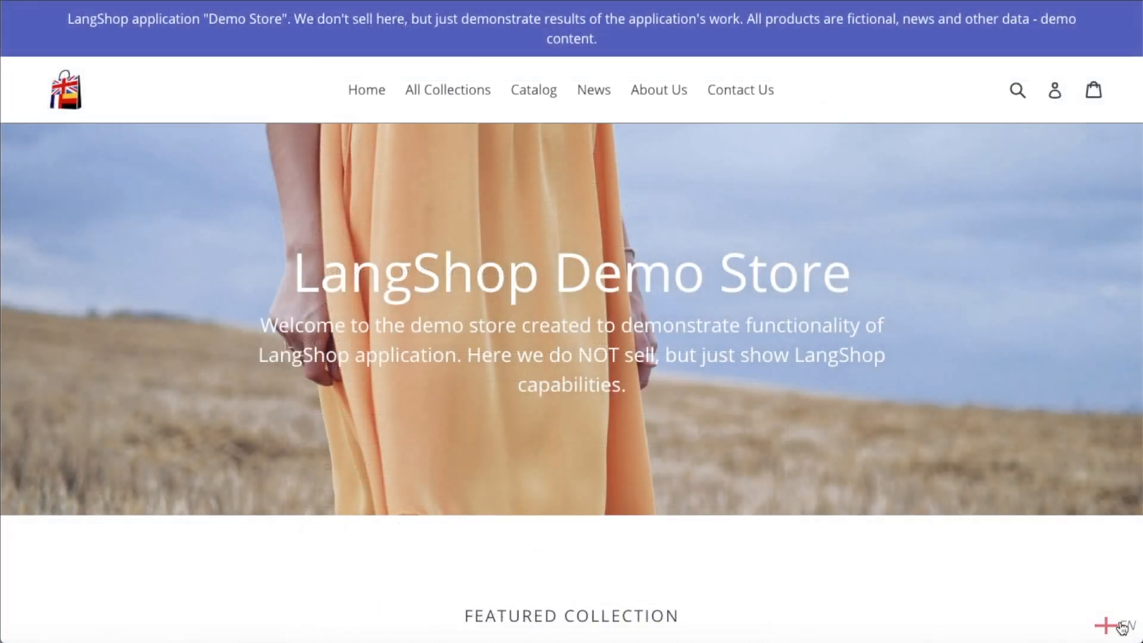
click(1110, 625)
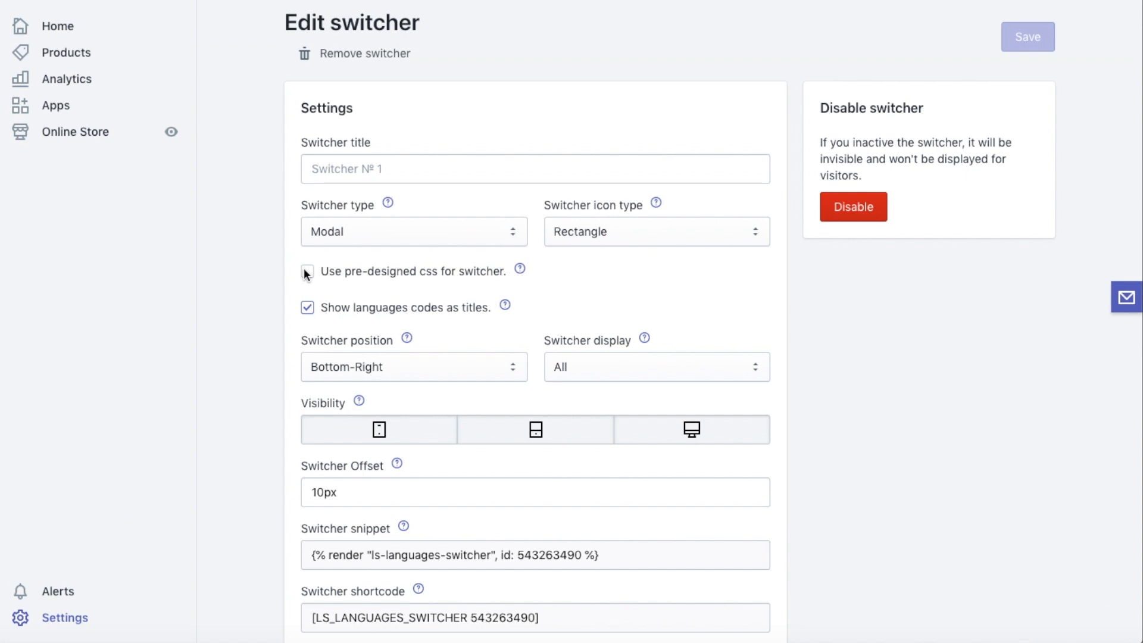
Turn the pre-designed CSS for the switcher back on, save, and preview the language list on the storefront before closing it.
click(304, 271)
click(1025, 39)
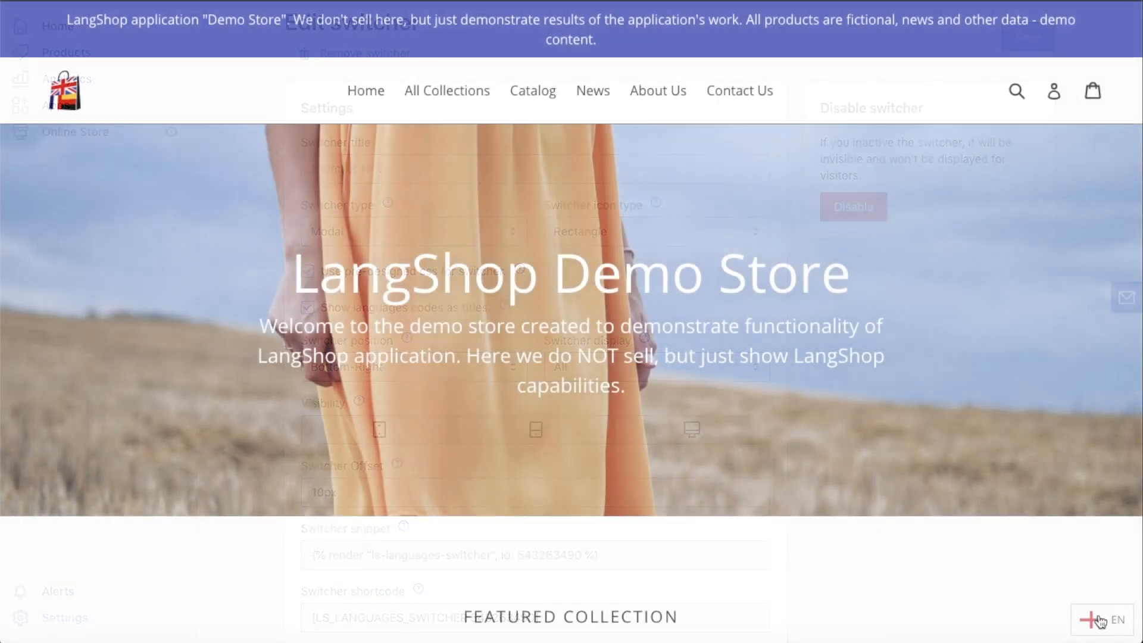
click(1100, 621)
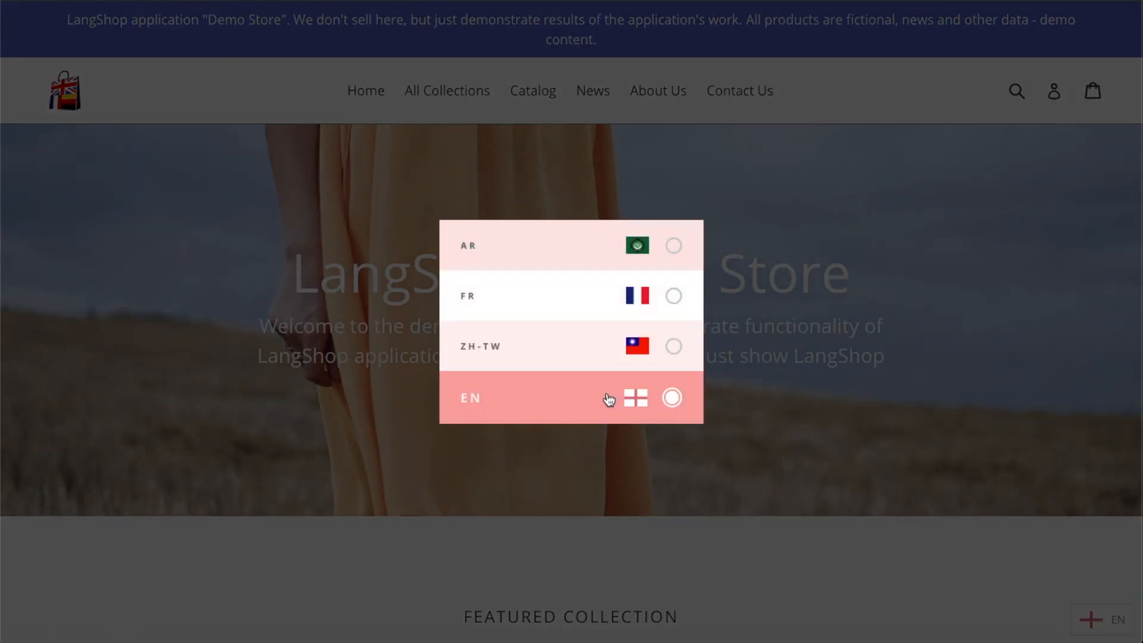
click(820, 527)
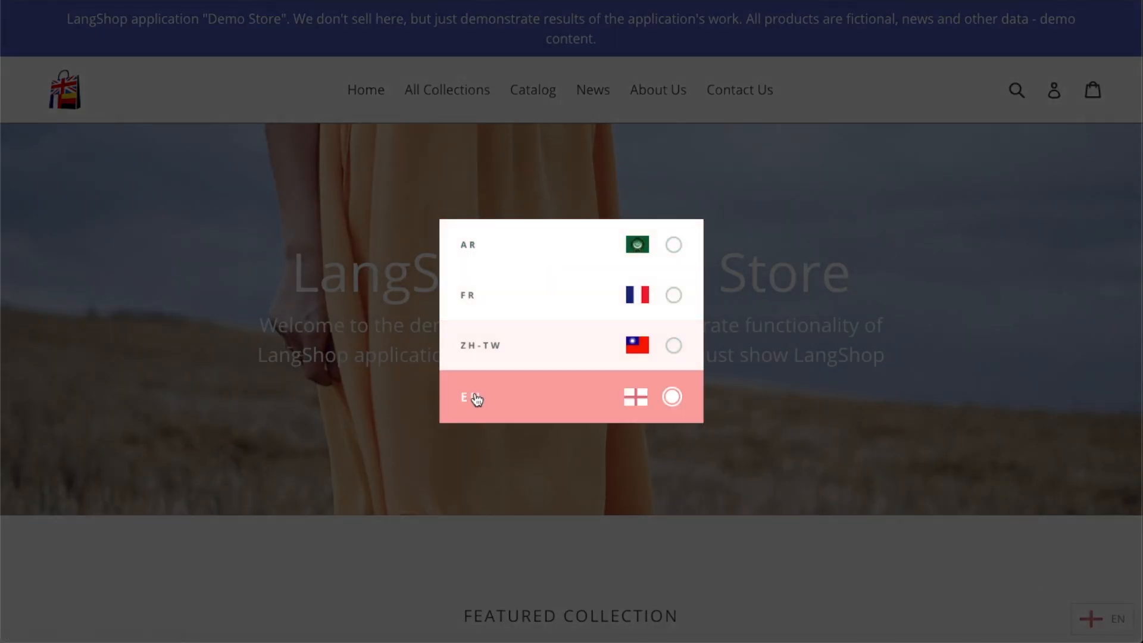
click(902, 555)
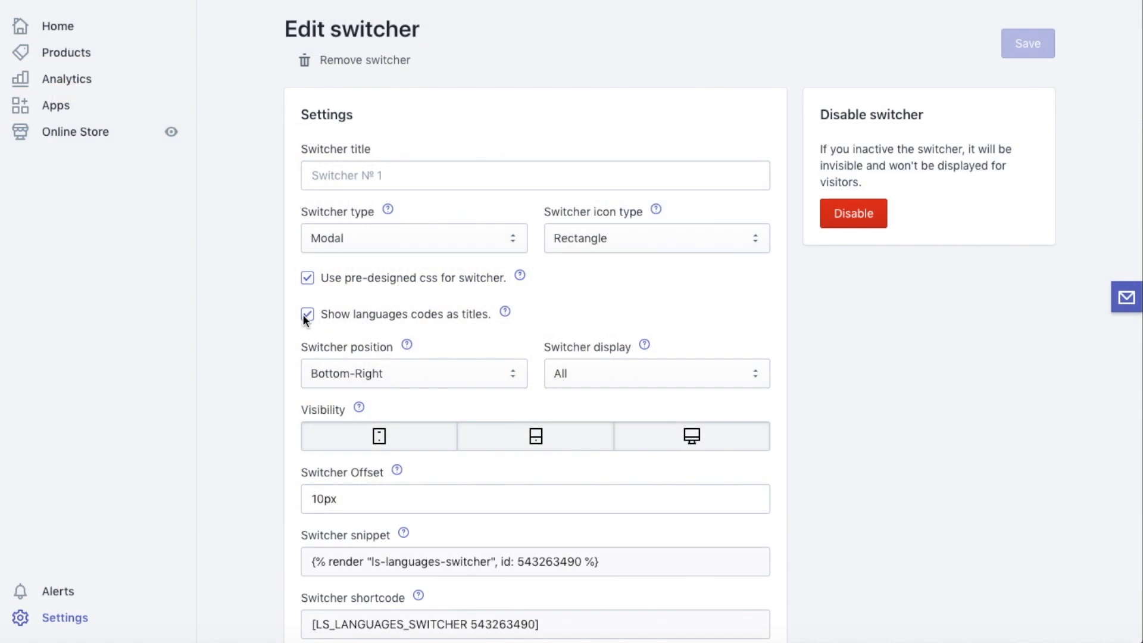
Turn off showing language codes as titles, save, and open the language switcher on the storefront.
click(307, 314)
click(1027, 42)
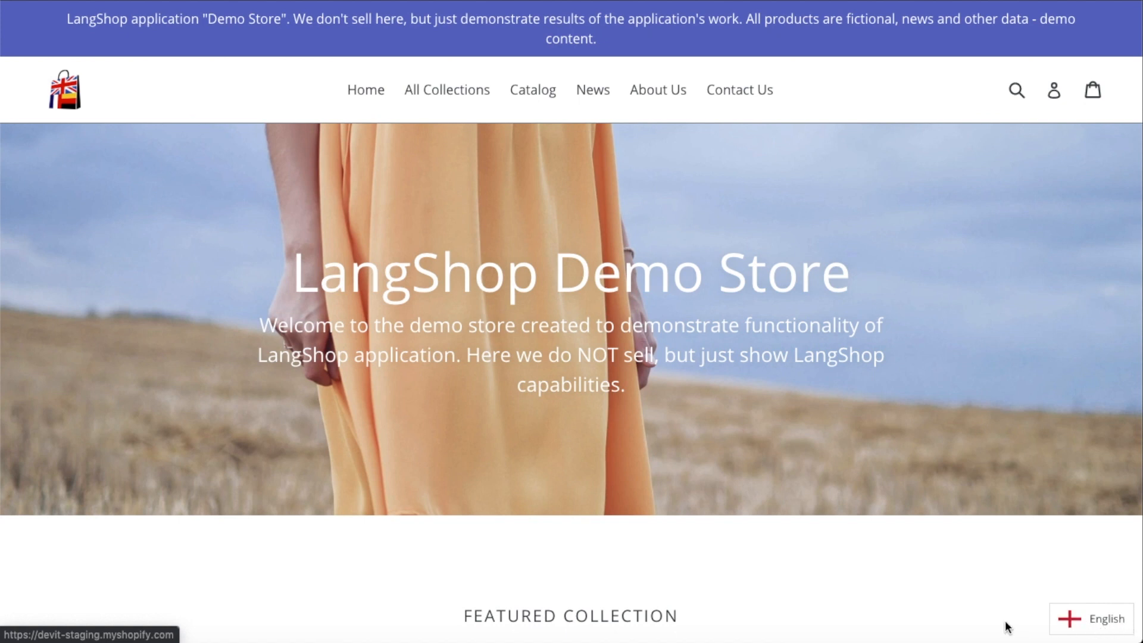
click(1082, 618)
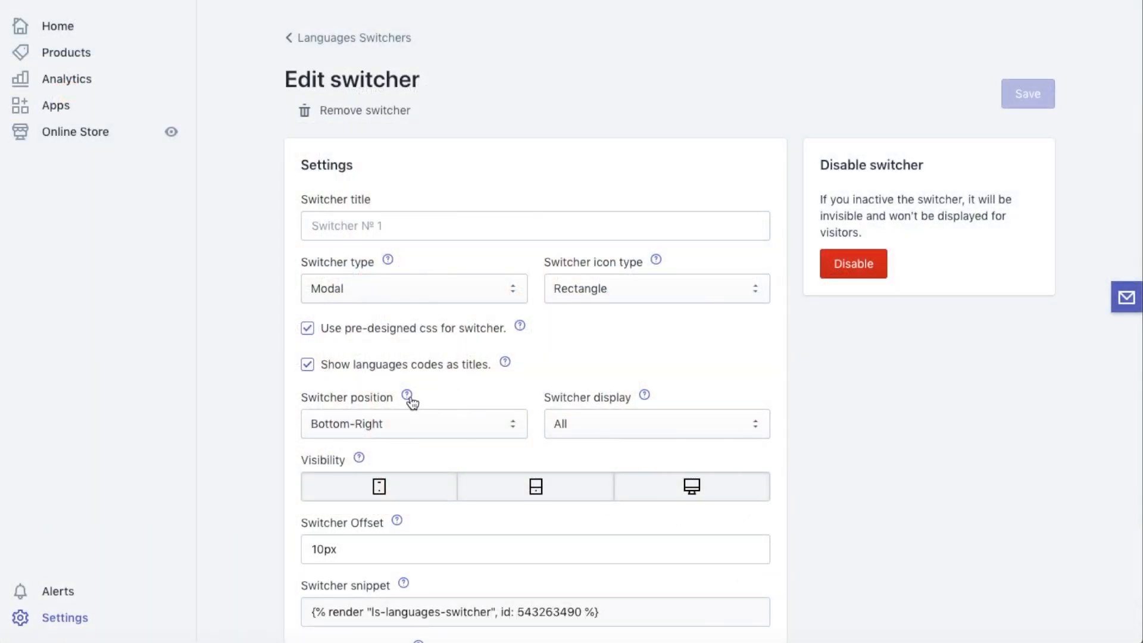
Set the switcher position to Bottom-Left, save, and open the language switcher on the storefront to preview it.
mouse_move(409, 399)
click(516, 424)
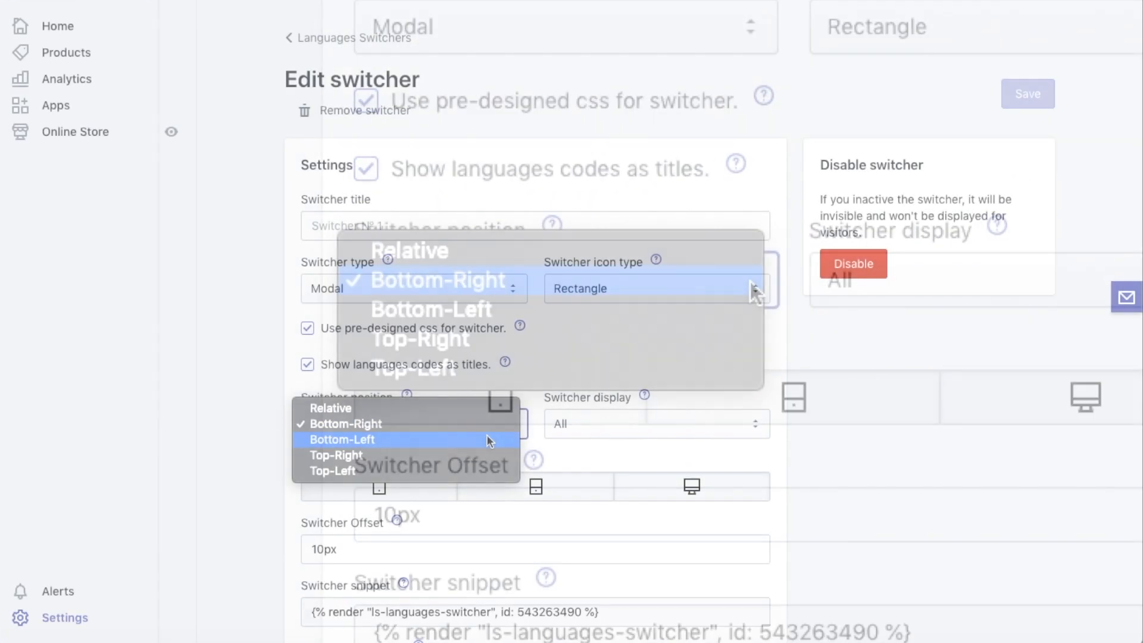
click(480, 441)
click(1034, 97)
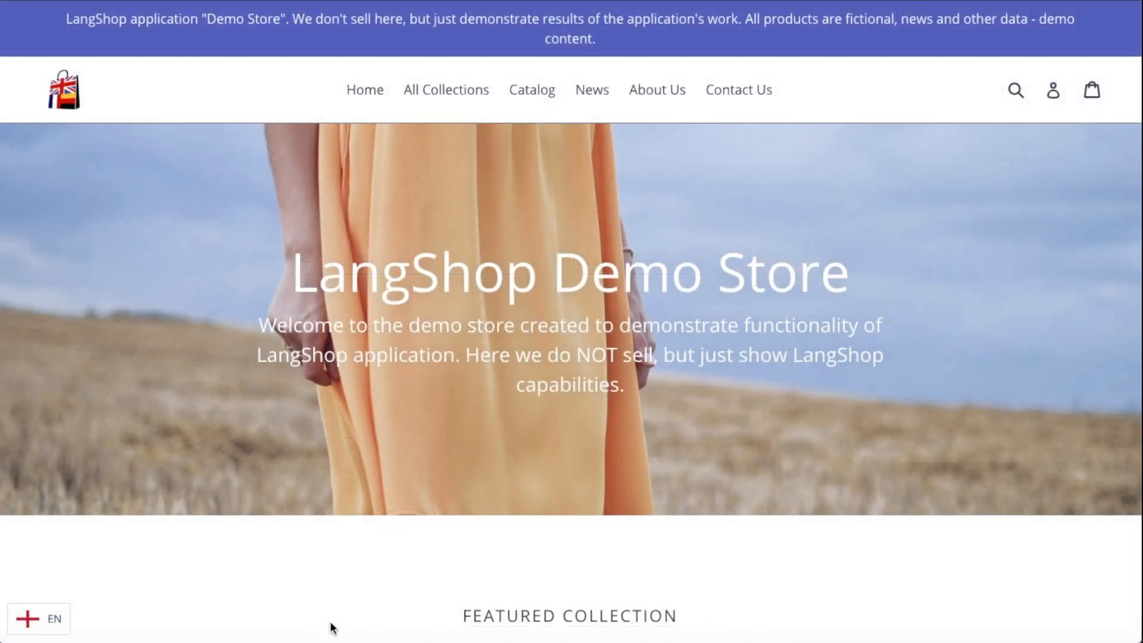
click(35, 624)
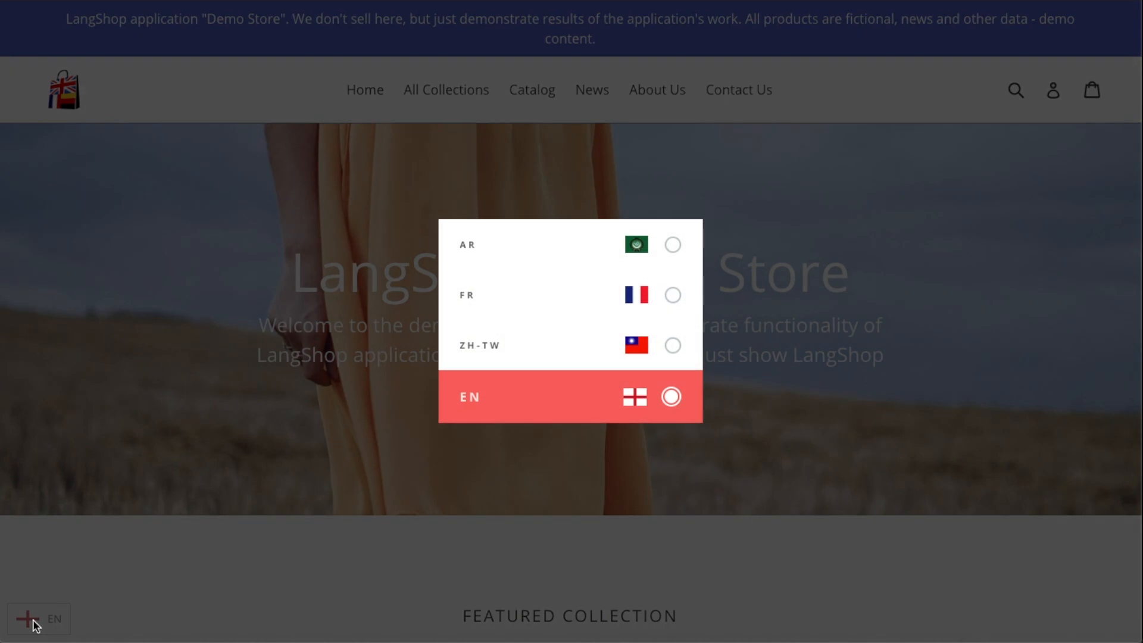
Close the storefront language list, set the switcher position to Relative, and save the switcher.
click(155, 571)
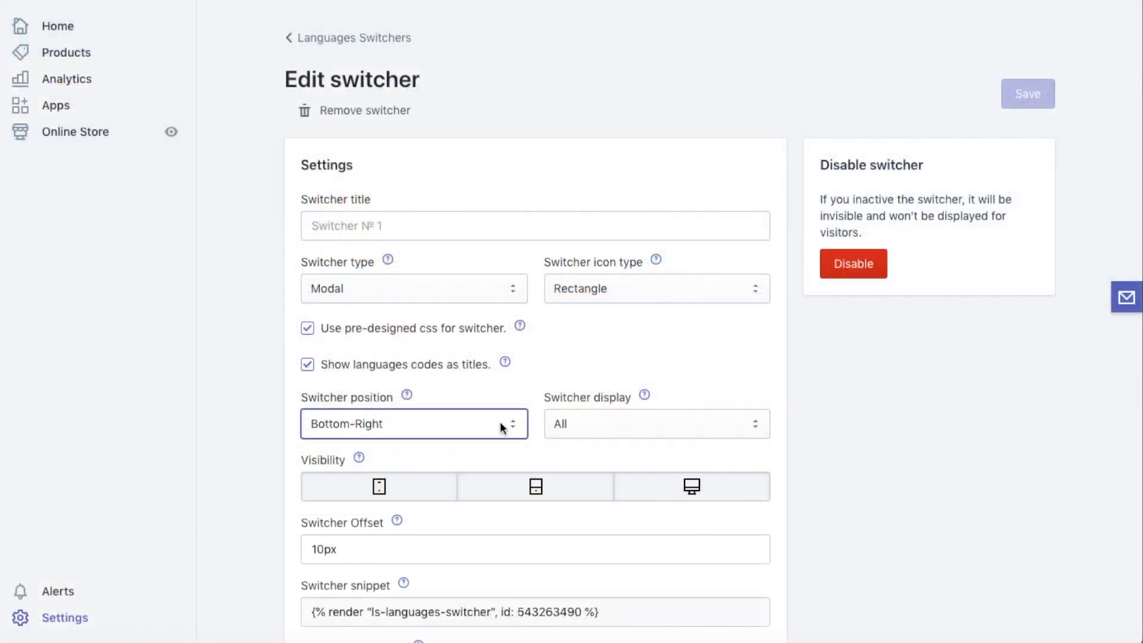
click(500, 425)
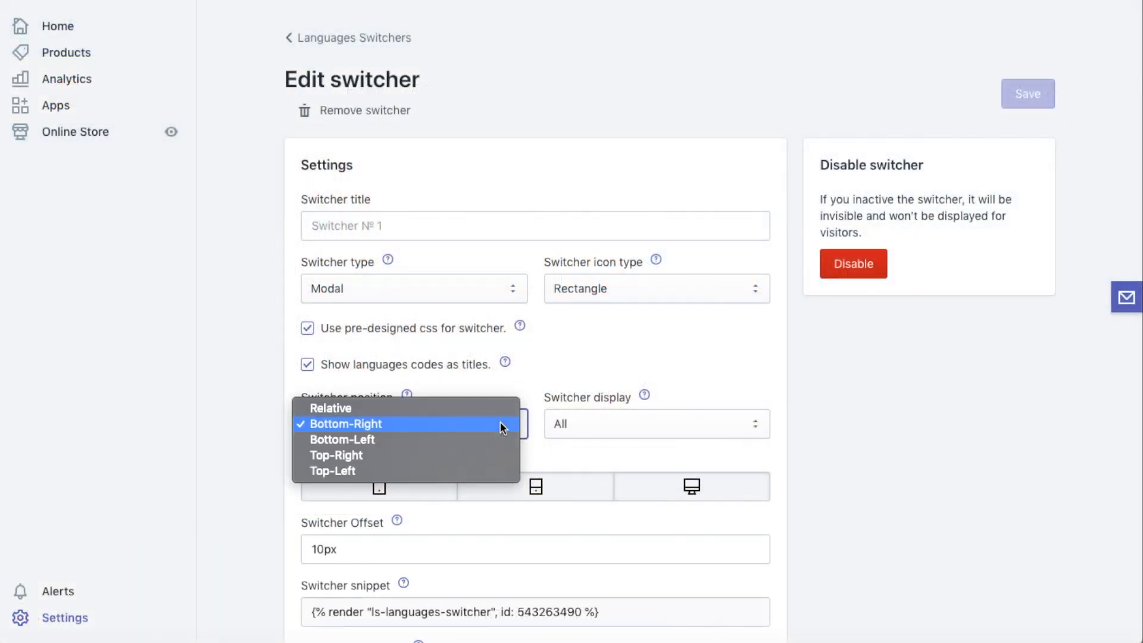
click(402, 407)
click(1021, 99)
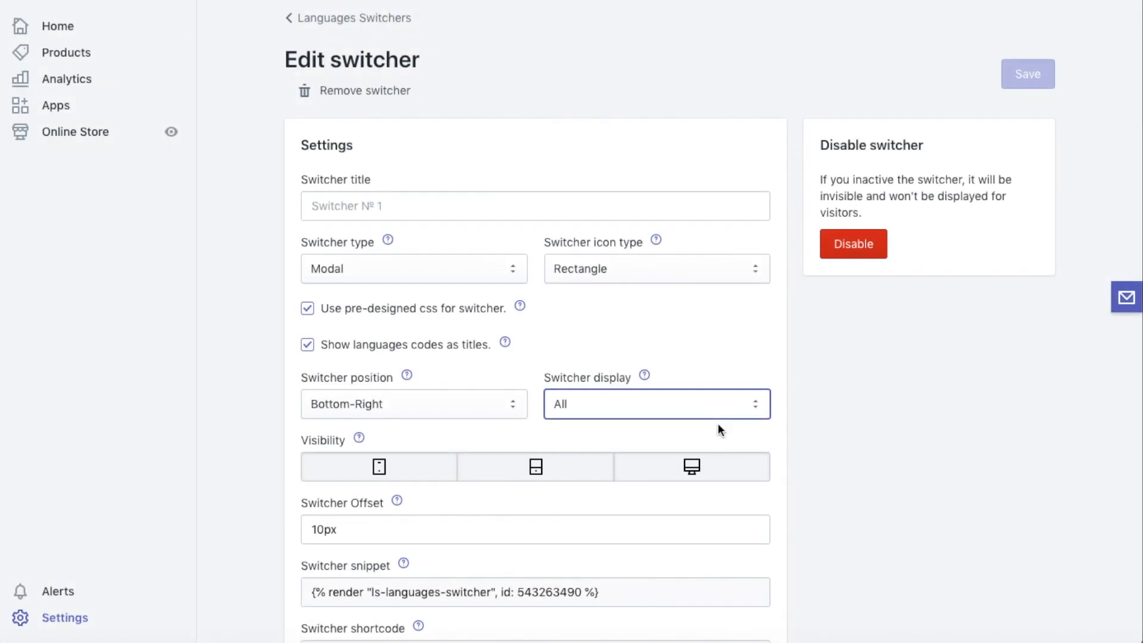
Set the switcher display to Titles, save, and preview the language list on the storefront before closing it.
mouse_move(645, 376)
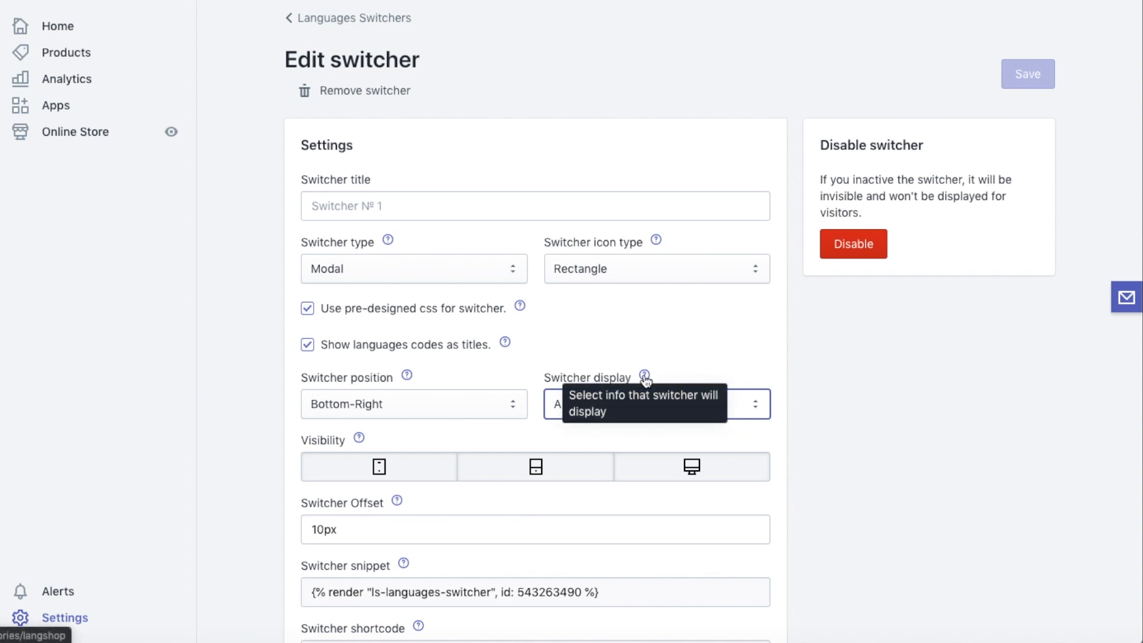
click(730, 403)
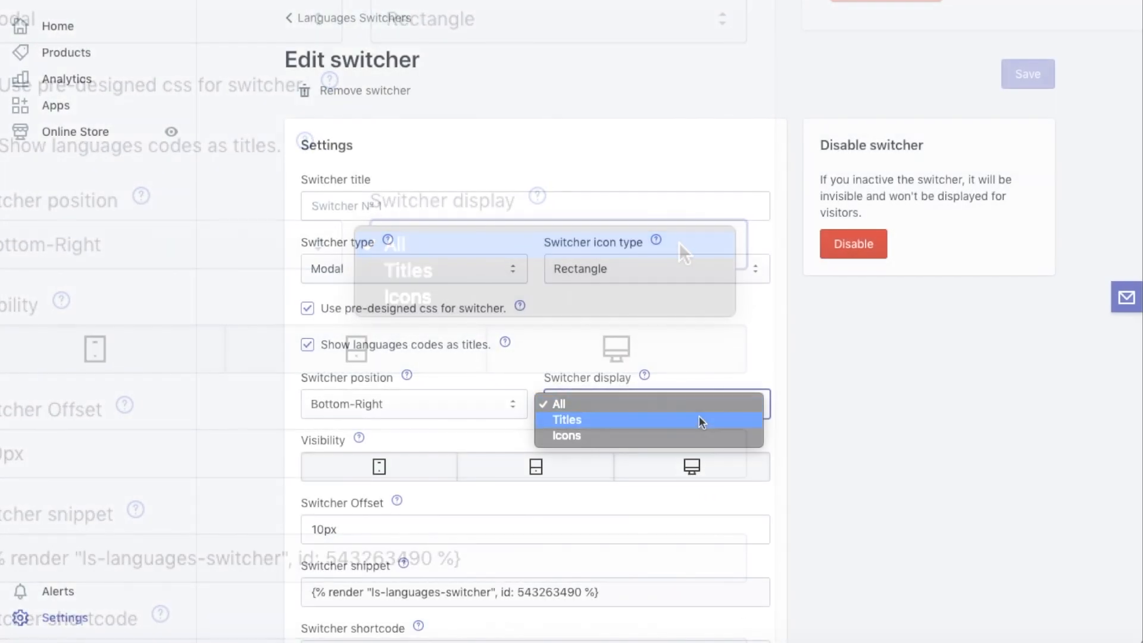
click(694, 420)
click(1026, 67)
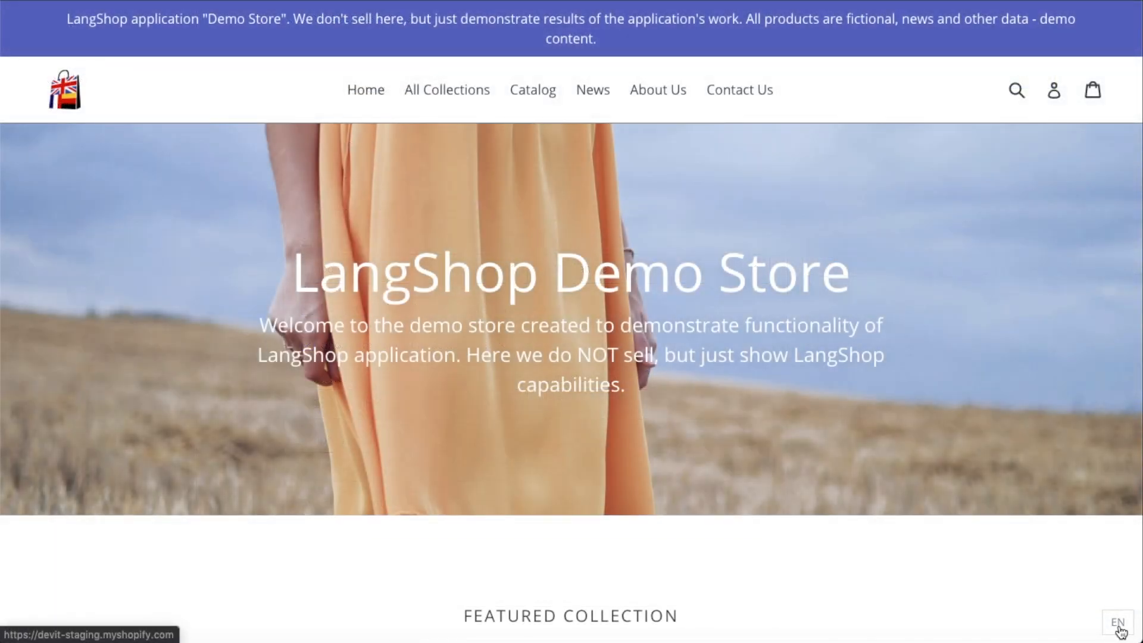
click(1119, 626)
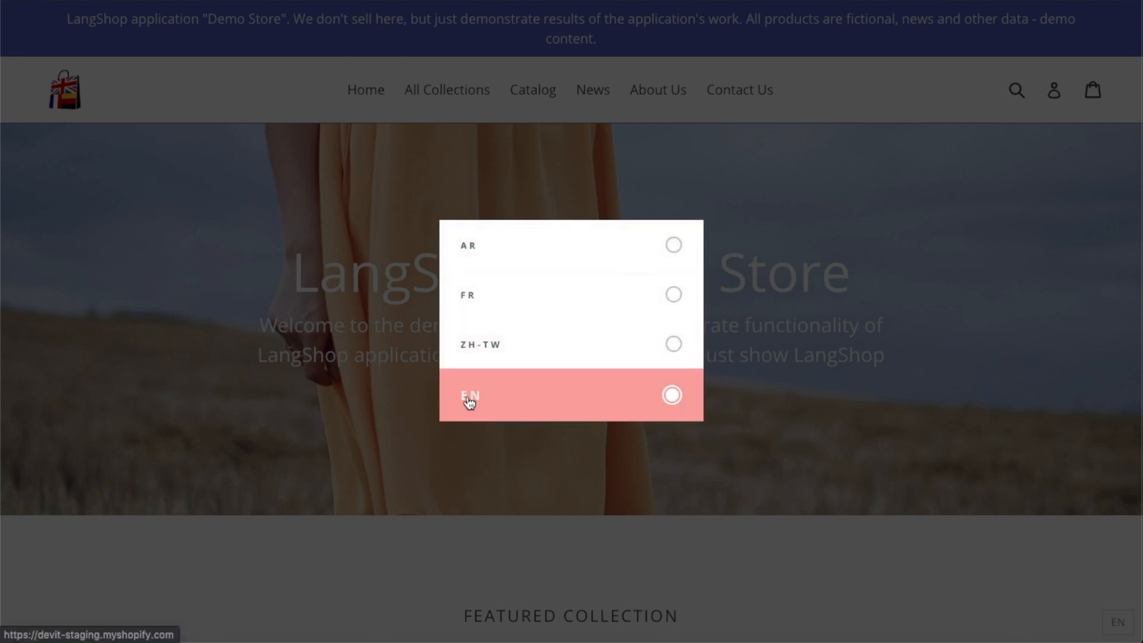
click(686, 543)
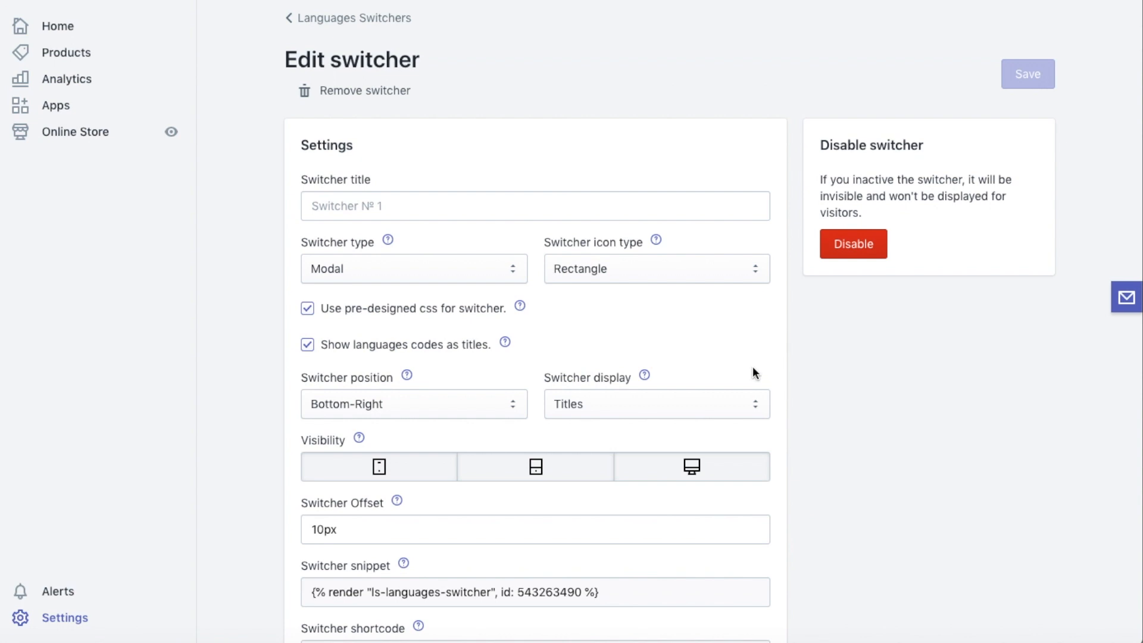
Set the switcher display to Icons, save, and preview the language list on the storefront before closing it.
click(722, 402)
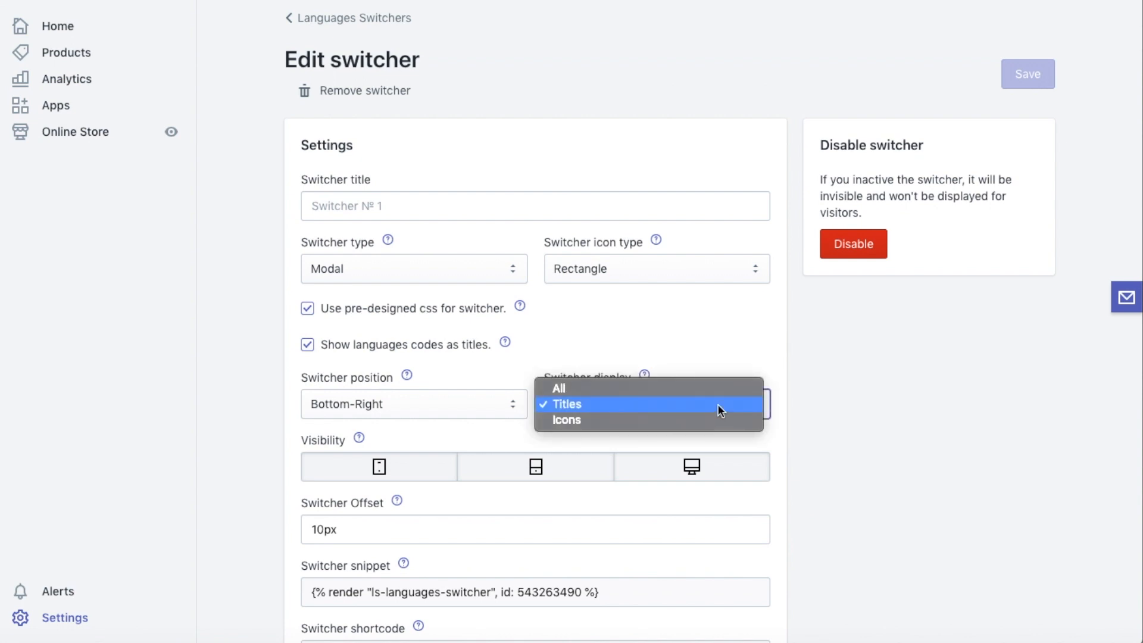
click(705, 419)
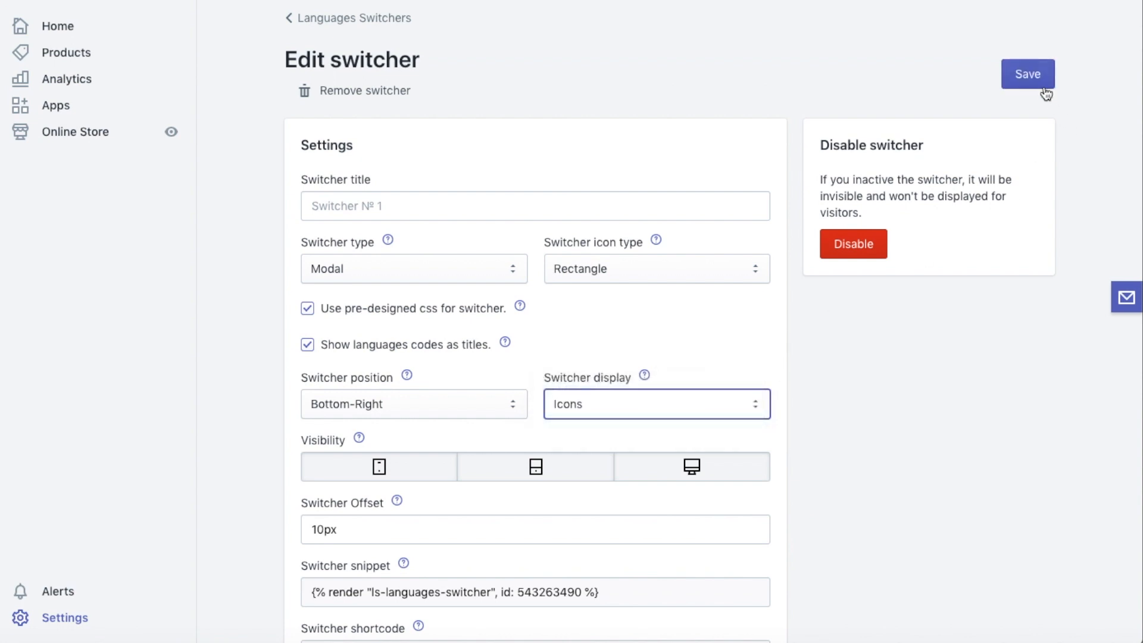
click(1041, 78)
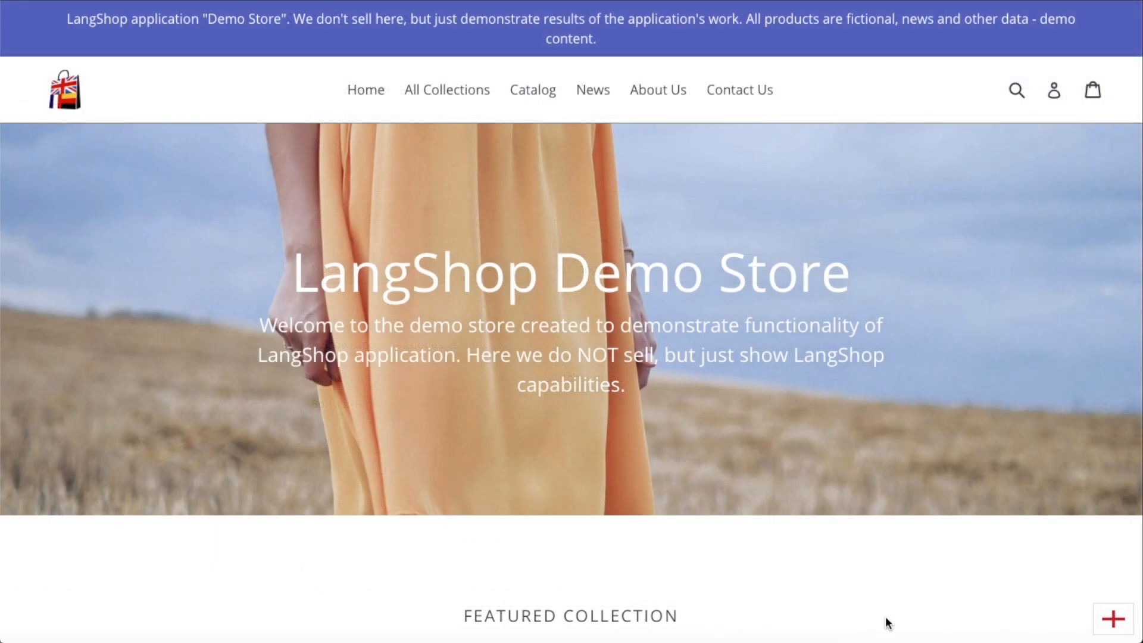
click(1113, 621)
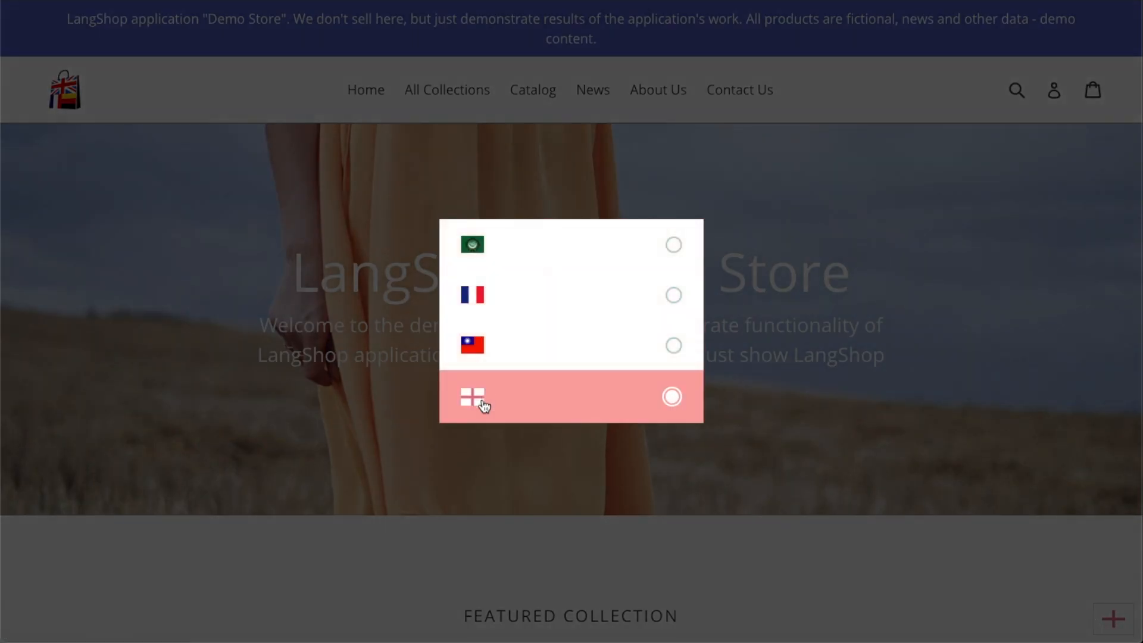
click(812, 571)
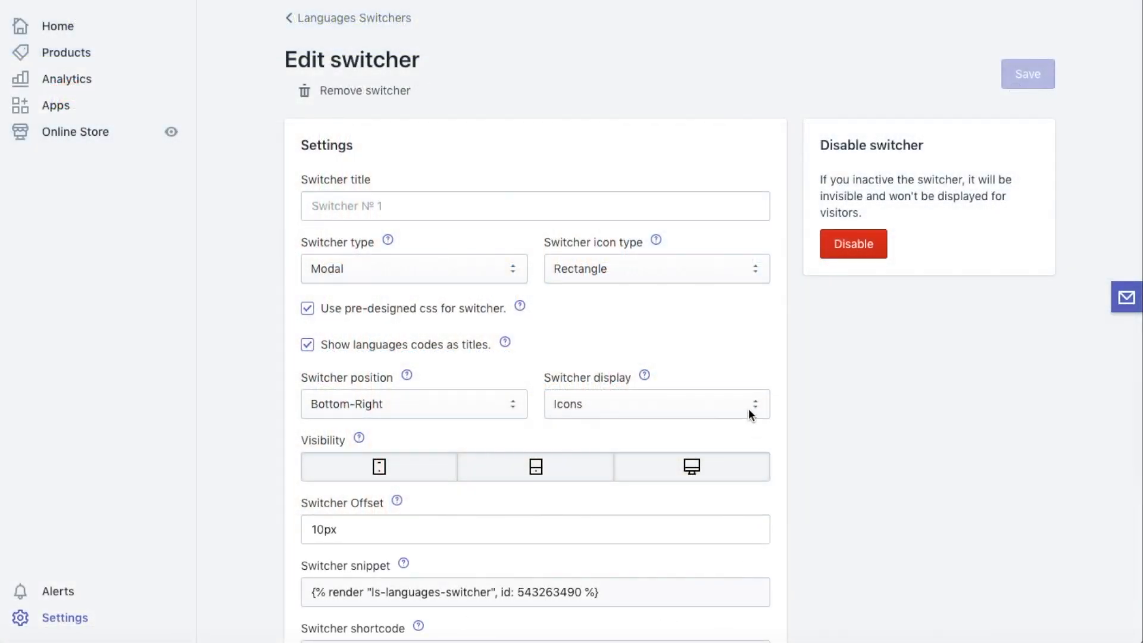
Set the switcher display back to All, save, and open the language switcher on the storefront.
click(748, 409)
click(746, 372)
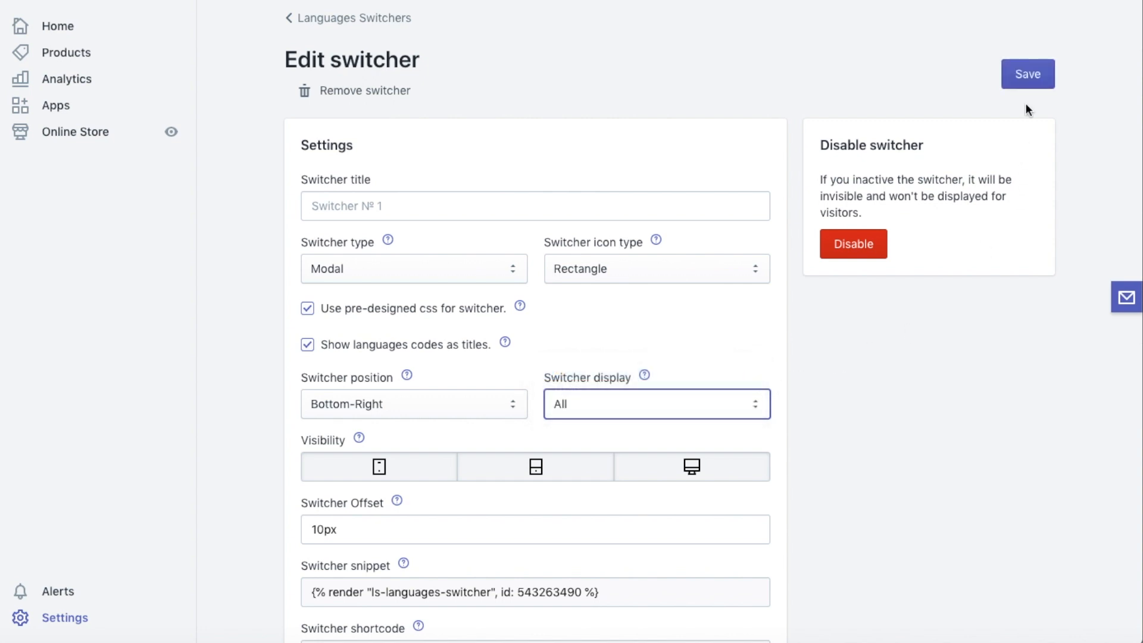
click(1026, 76)
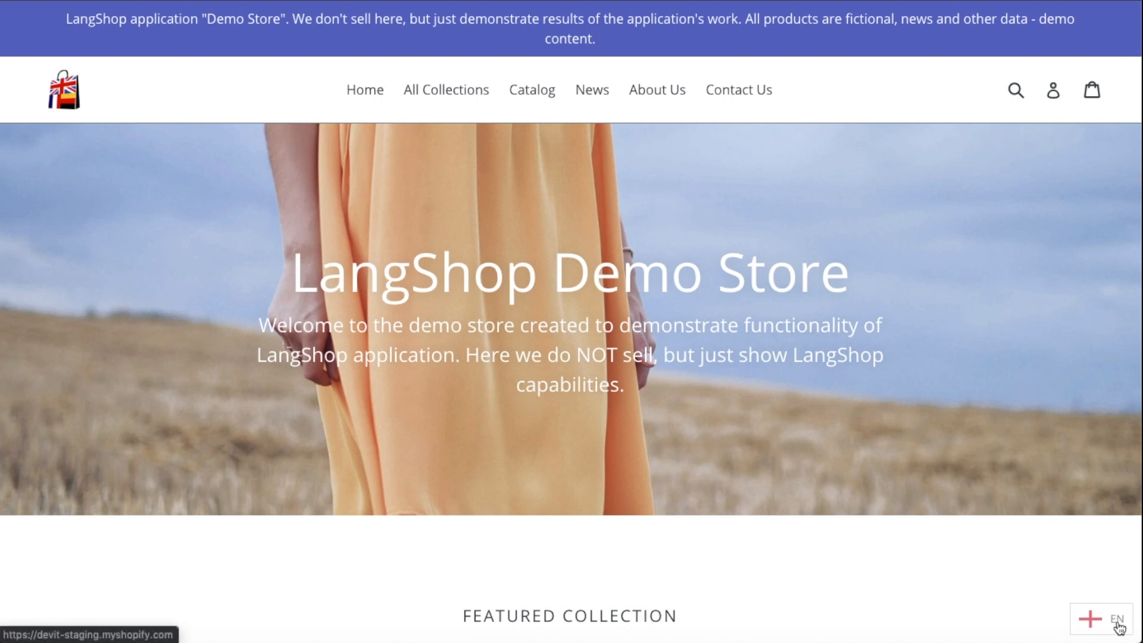
click(1116, 621)
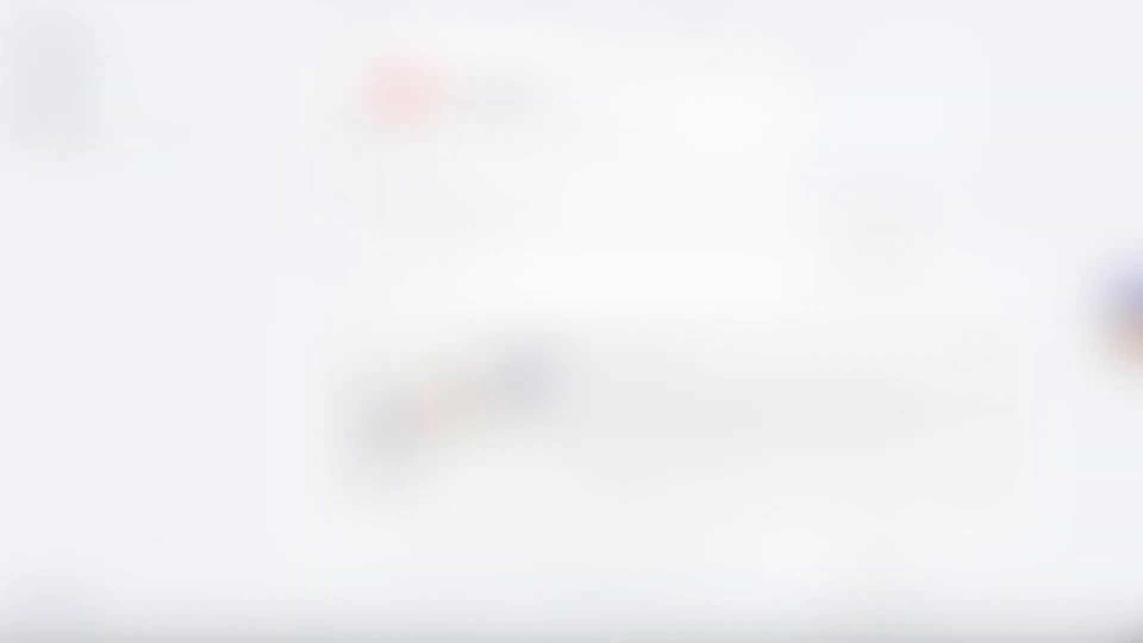
Go to the language switchers in the LangShop language settings and start adding a new switcher.
click(64, 618)
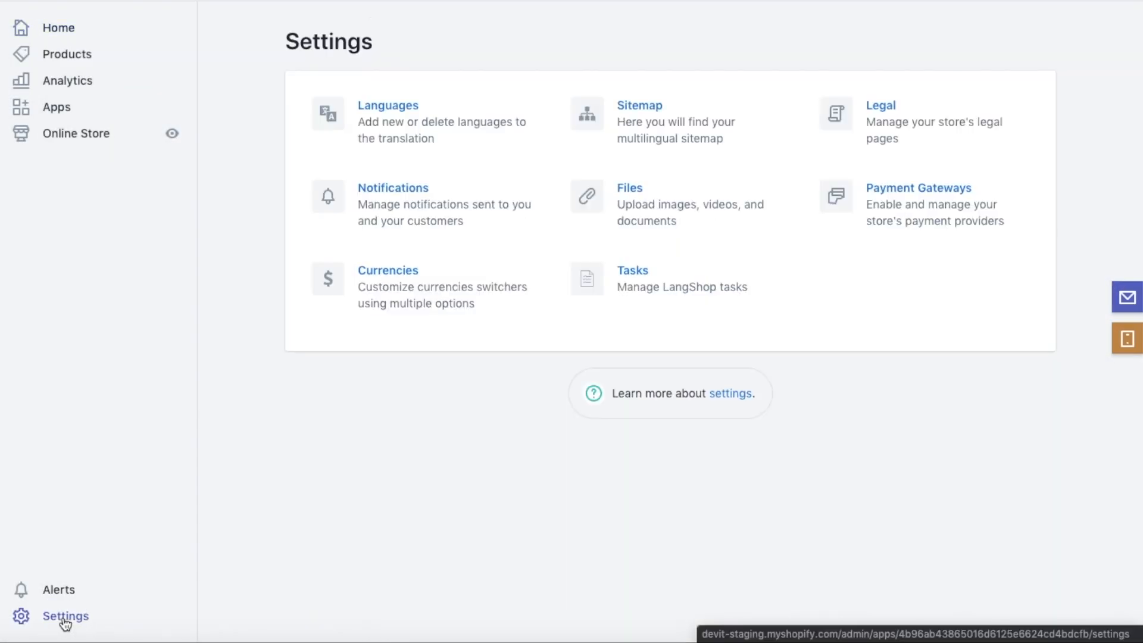
click(376, 123)
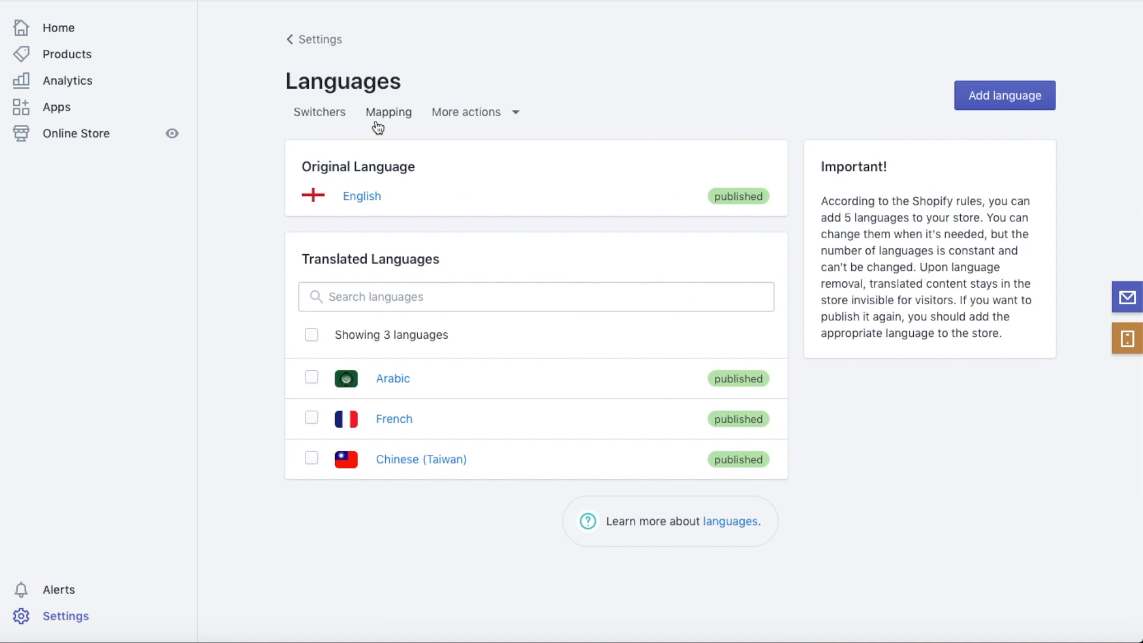
click(323, 116)
click(992, 84)
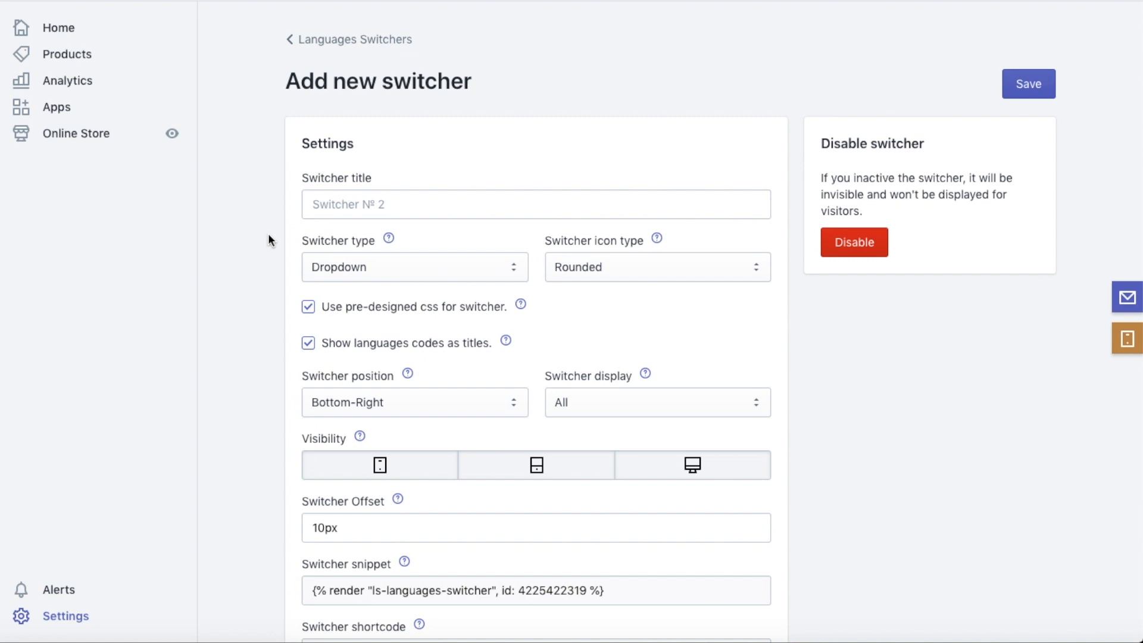
Set the new switcher's type to IOS and check it in the switcher preview.
scroll(268, 238, down, 2)
click(377, 167)
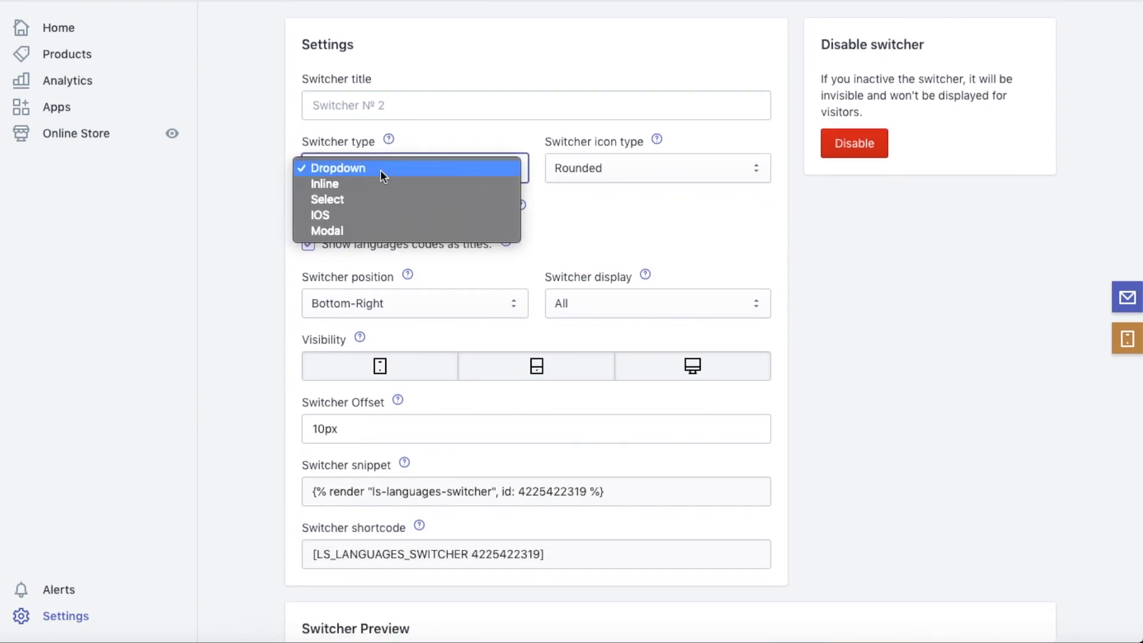
key(Escape)
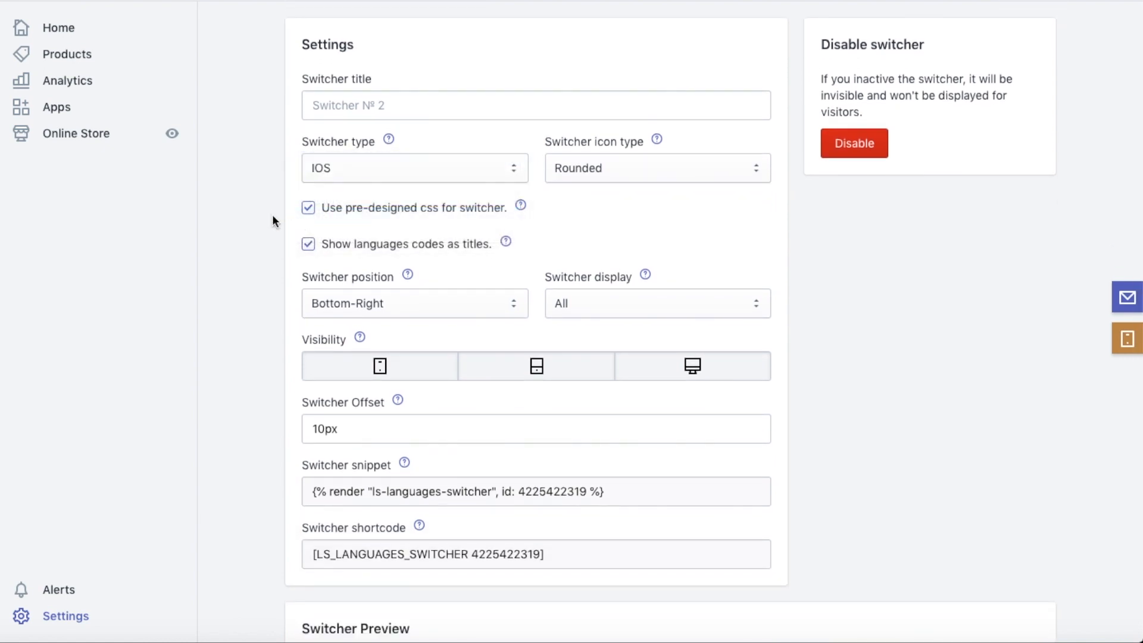
scroll(272, 216, down, 4)
scroll(273, 216, down, 2)
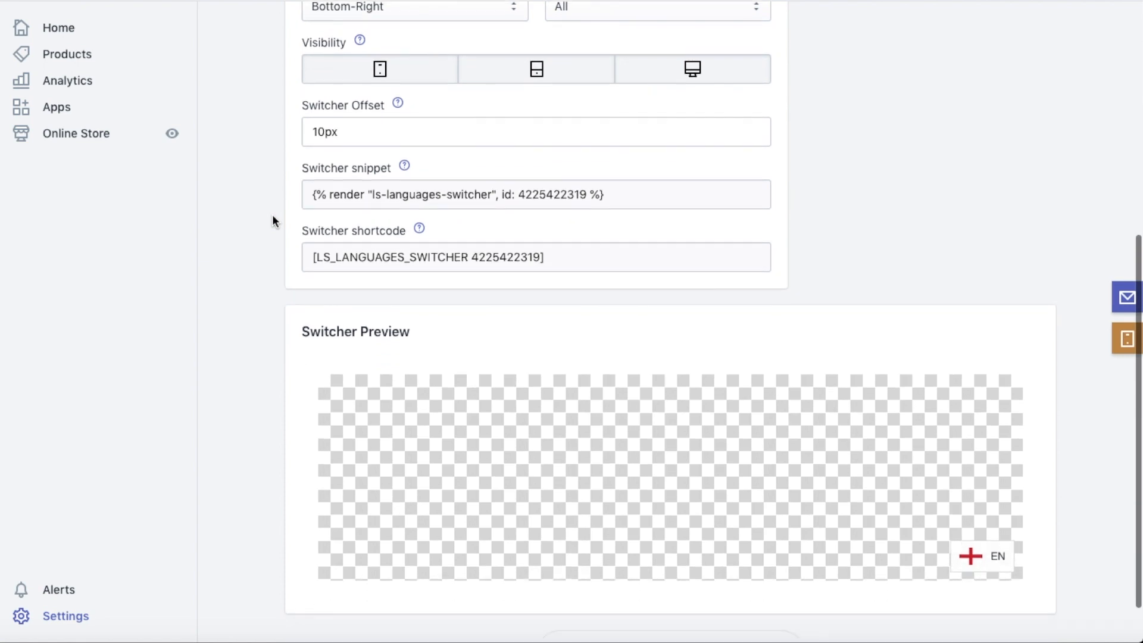
scroll(272, 216, up, 2)
scroll(272, 220, up, 4)
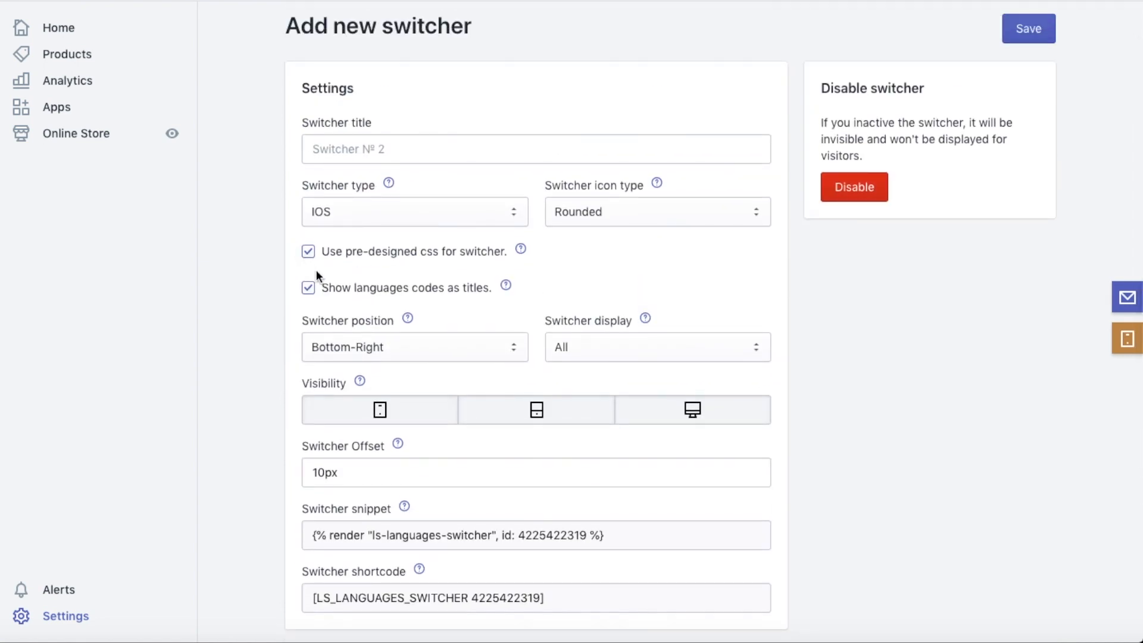
Turn off desktop visibility for the new switcher, leaving it enabled for mobile and tablet, and save it.
scroll(277, 285, down, 5)
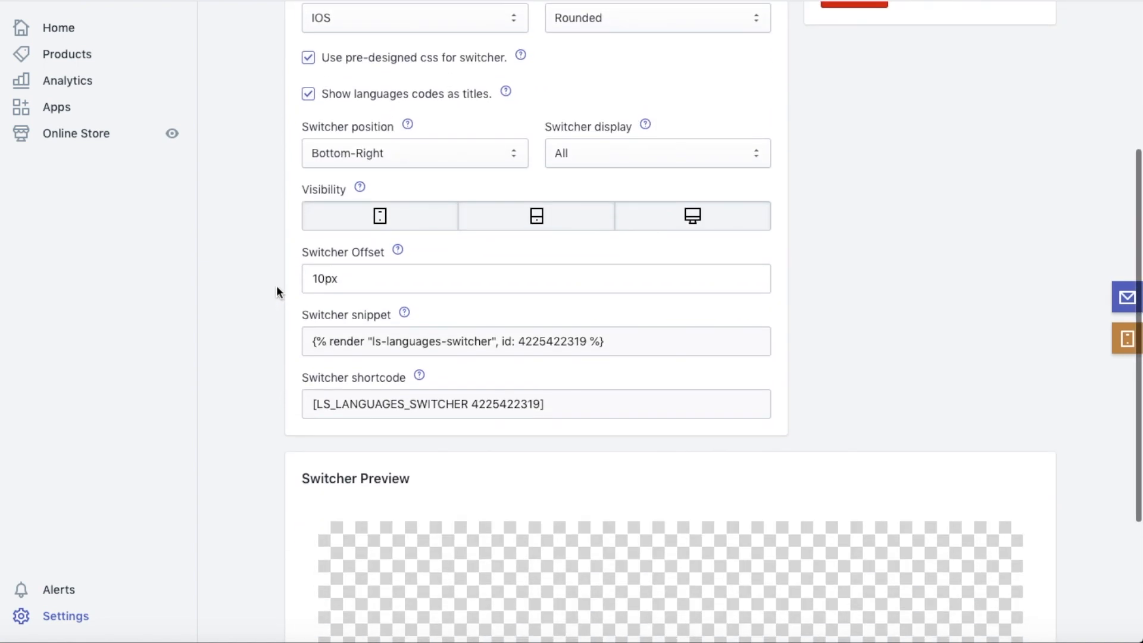
click(702, 146)
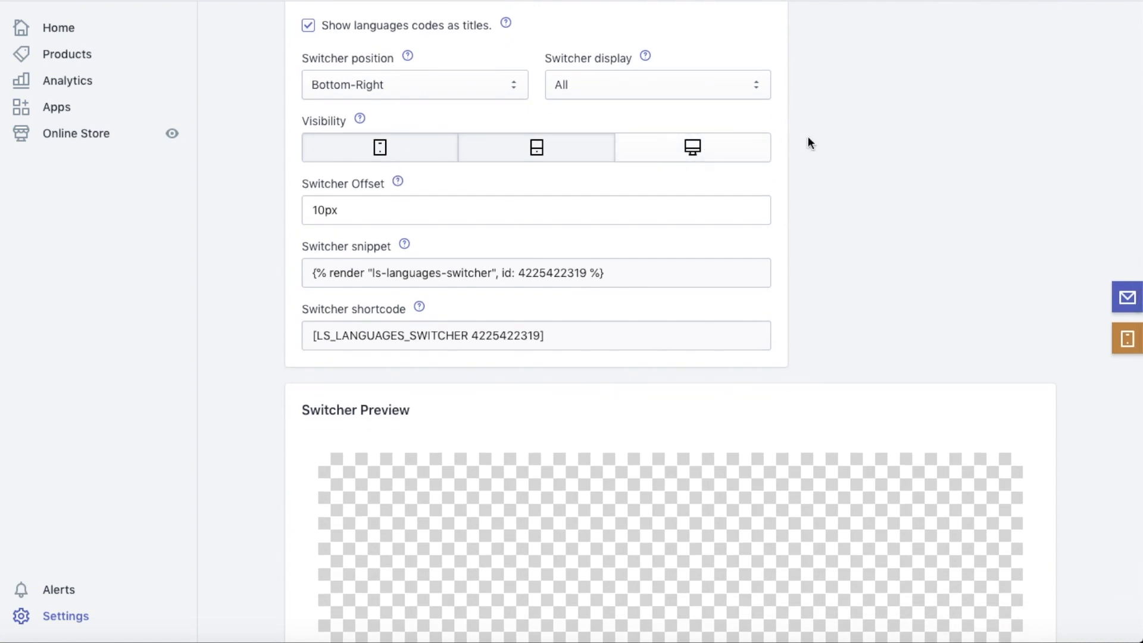
scroll(832, 152, down, 3)
scroll(831, 152, up, 9)
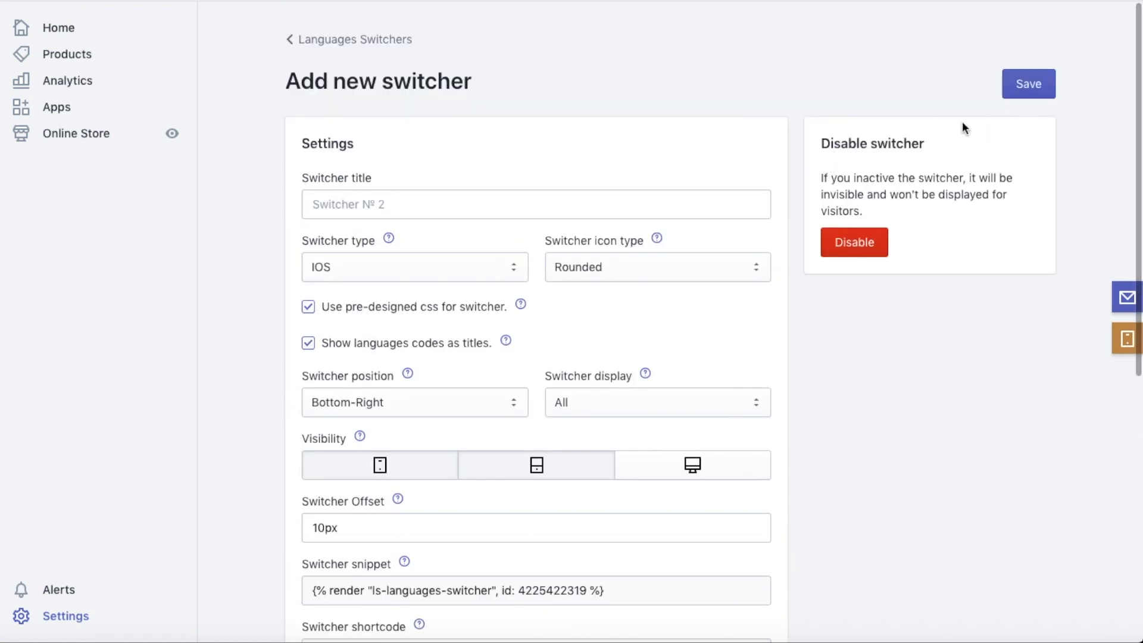
click(1037, 86)
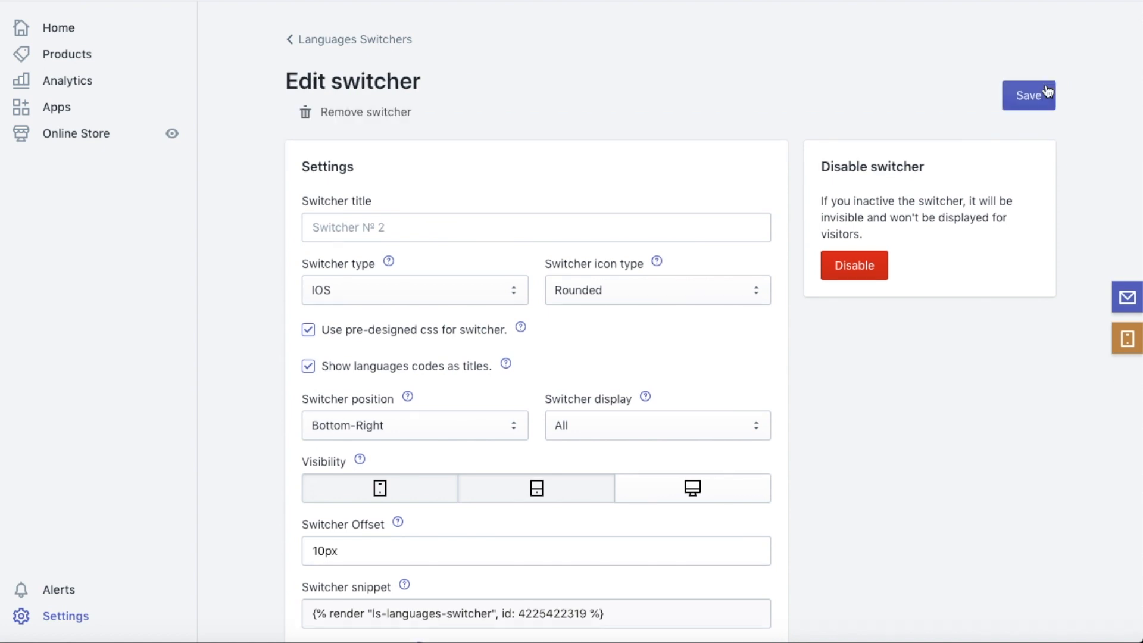
Open Switcher № 1 from the languages switchers list and review its visibility setting and preview.
click(324, 41)
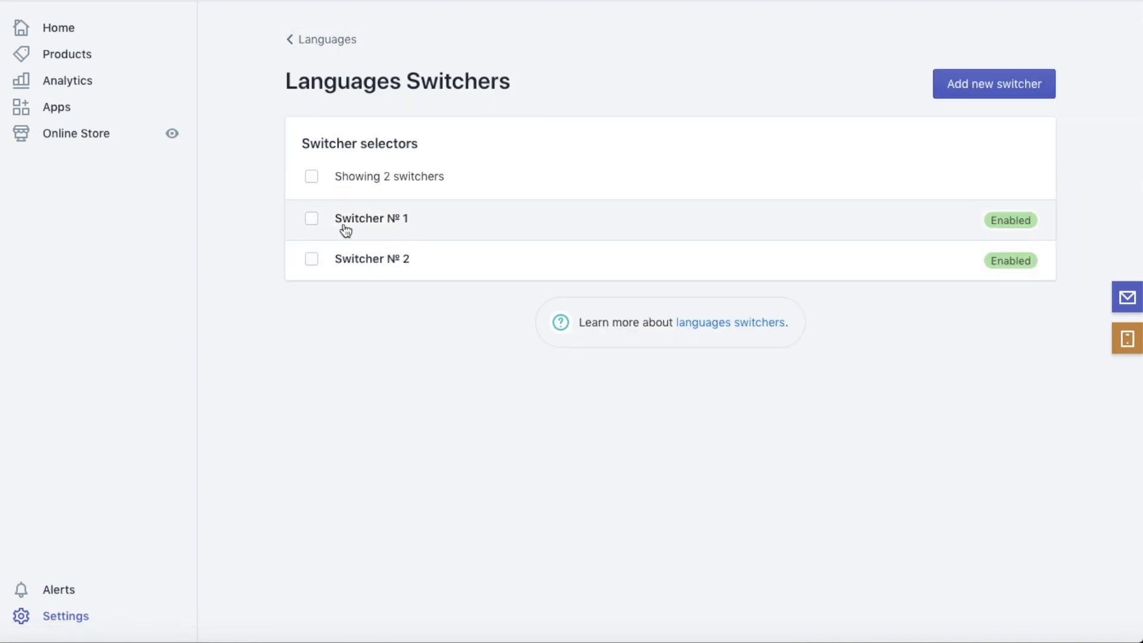
click(372, 219)
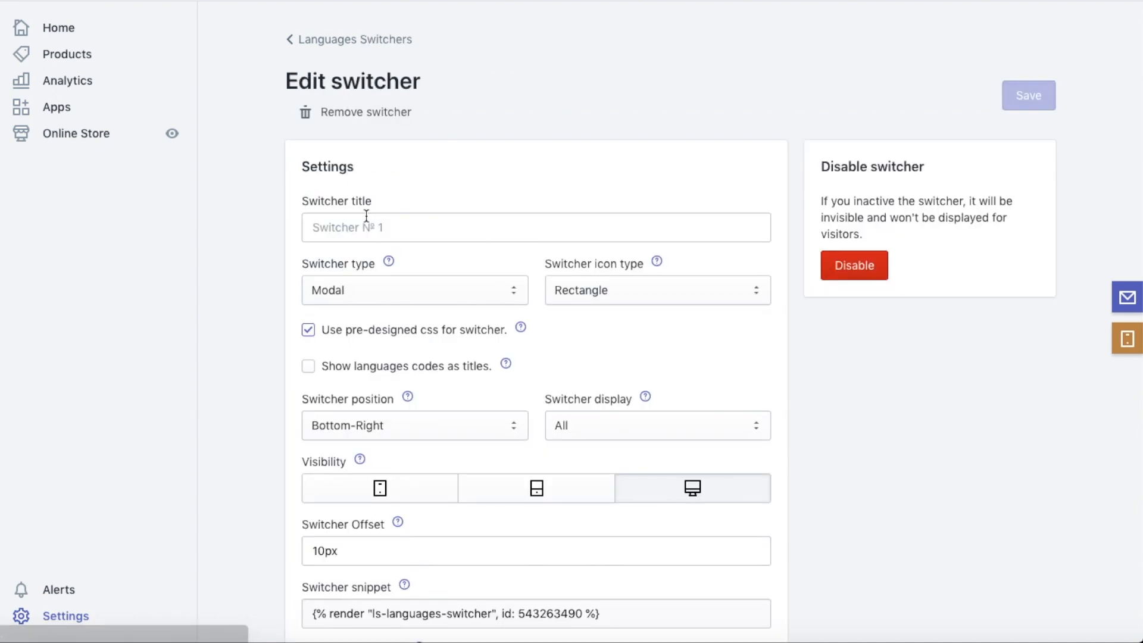
scroll(263, 219, down, 5)
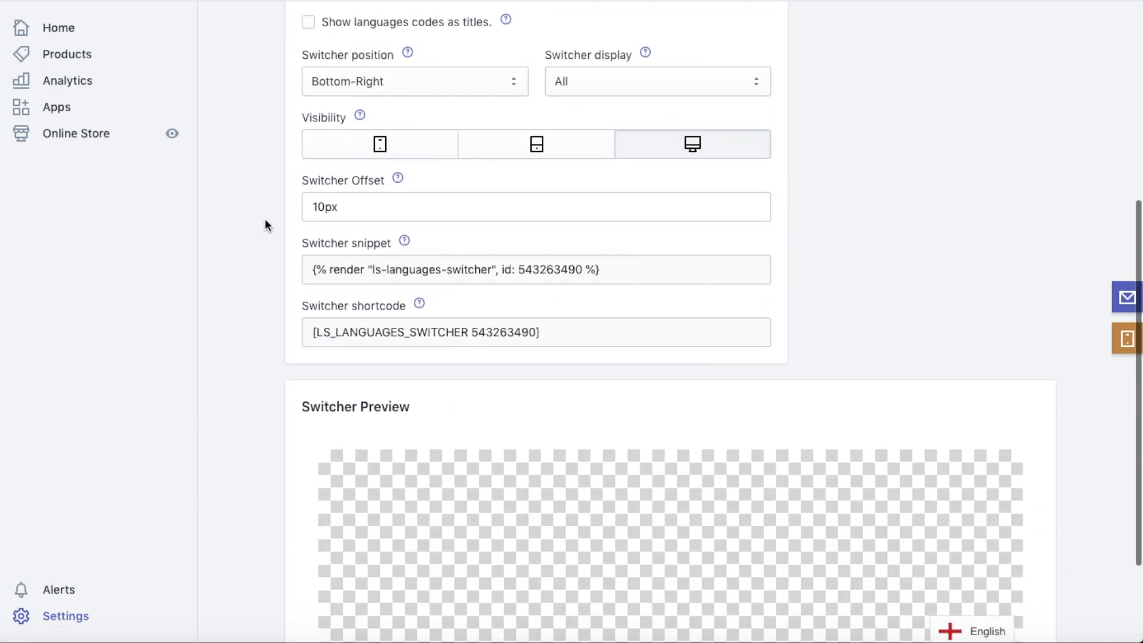
scroll(266, 219, up, 2)
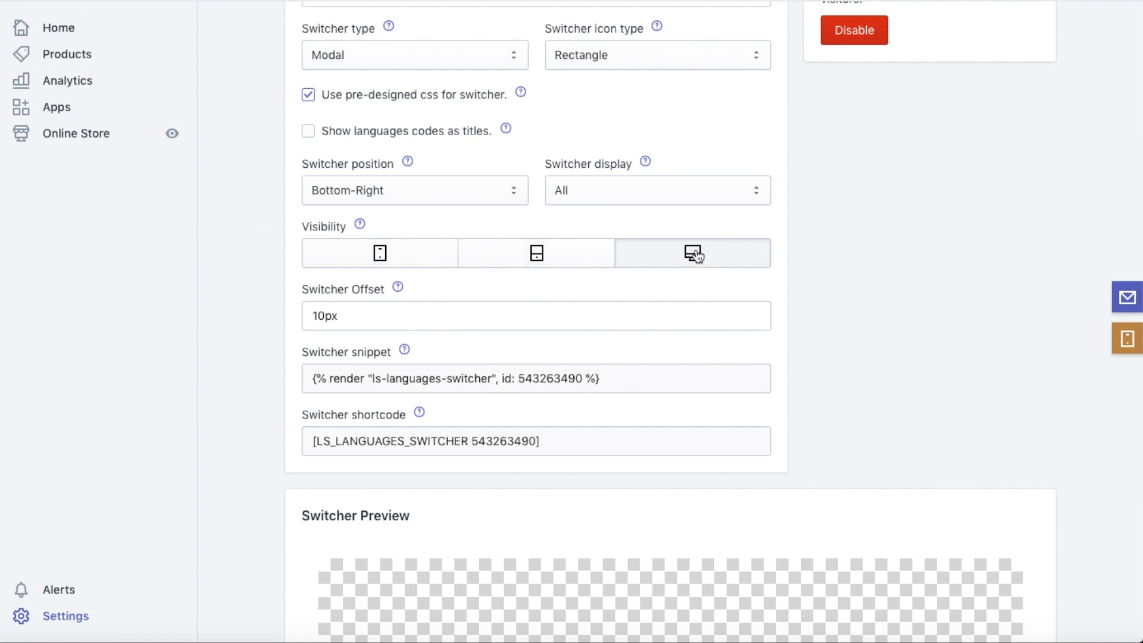
scroll(252, 107, up, 4)
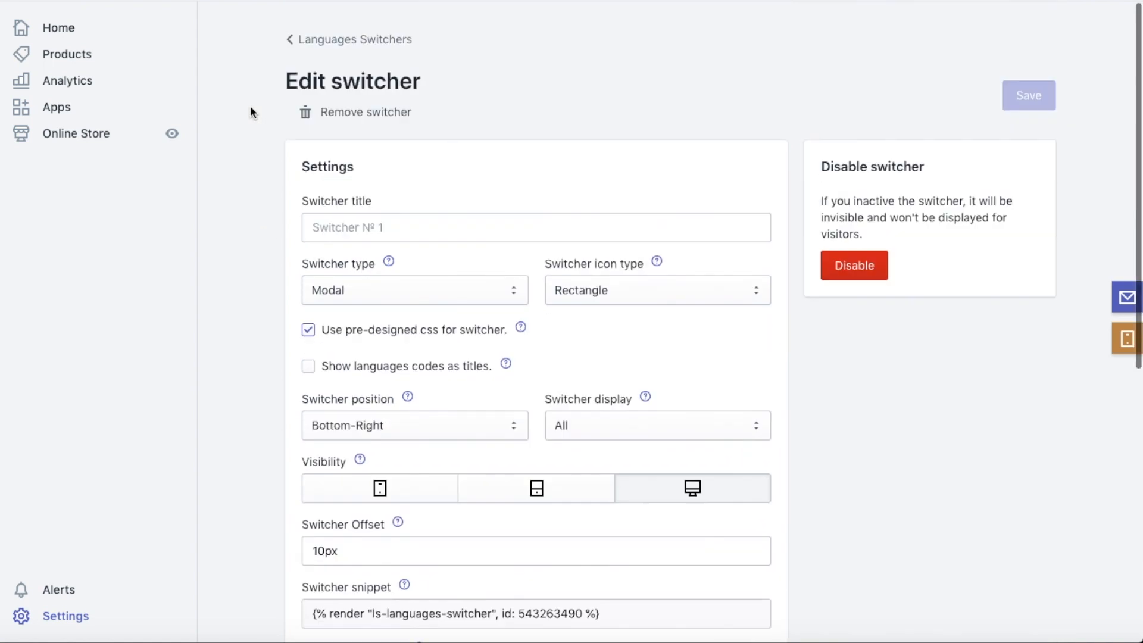
Return to the languages switchers list, open Switcher № 2, and review its device visibility setting.
click(316, 42)
click(353, 258)
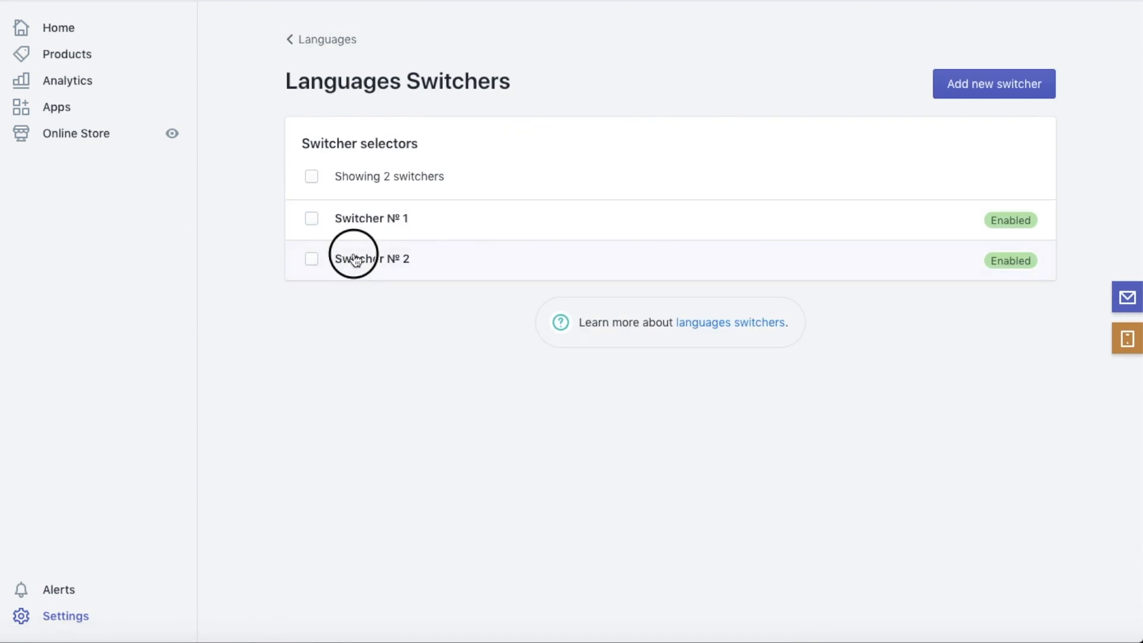
scroll(254, 255, down, 5)
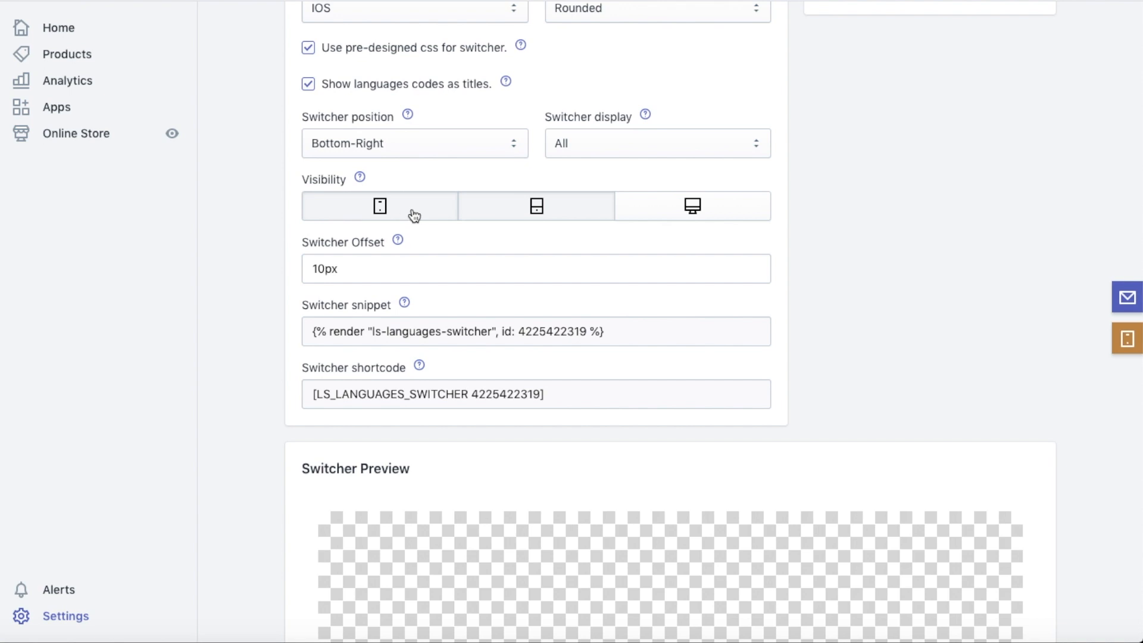
scroll(254, 182, up, 5)
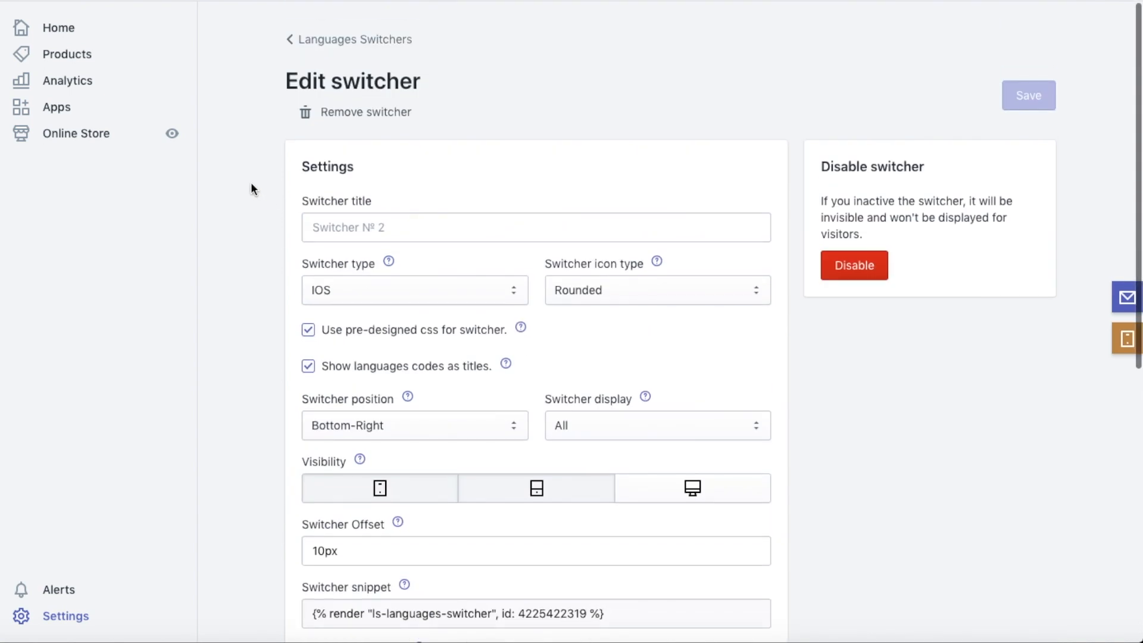
Check the IOS switcher on the storefront's iPhone 6/7/8 preview, browsing its language list and closing it without changing the language.
click(344, 40)
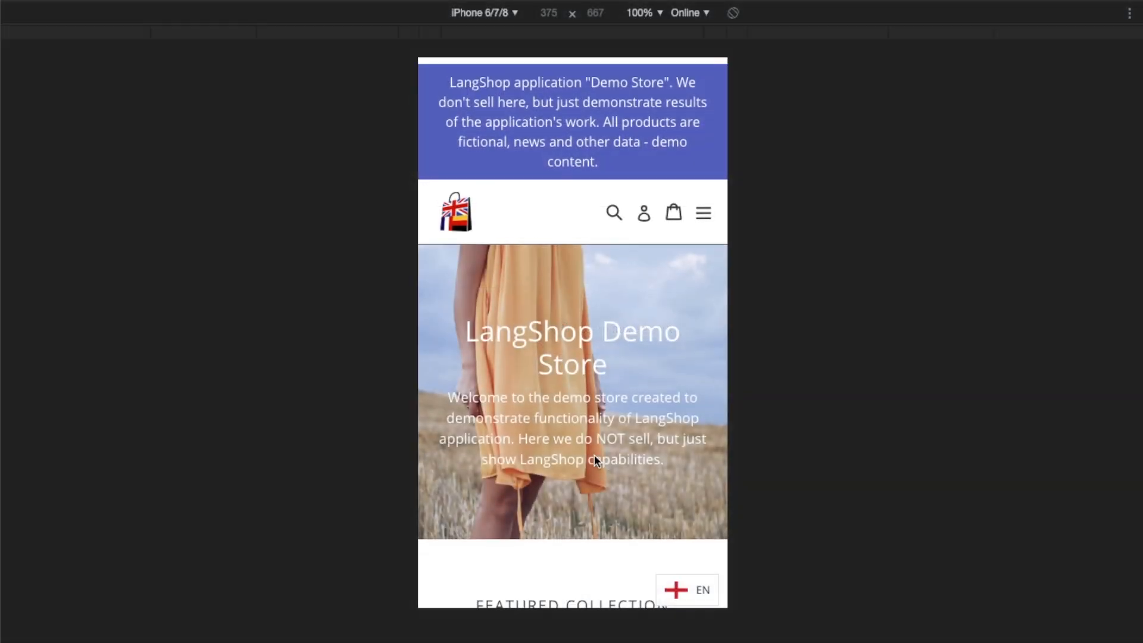
scroll(594, 456, down, 5)
scroll(593, 458, up, 5)
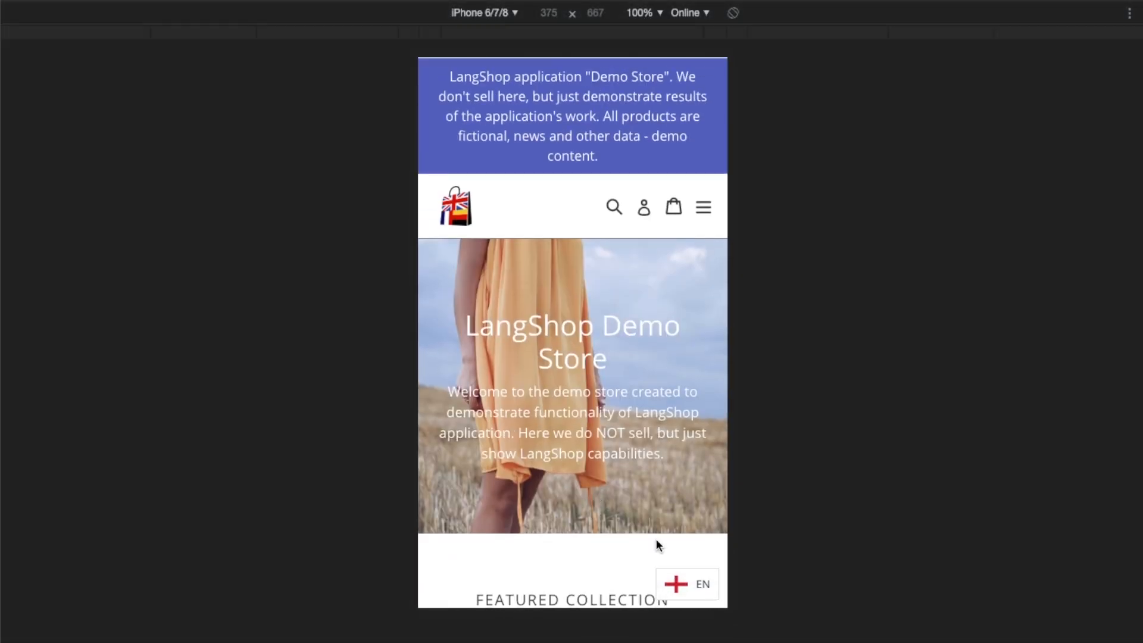
click(691, 587)
scroll(598, 537, up, 2)
scroll(599, 542, down, 3)
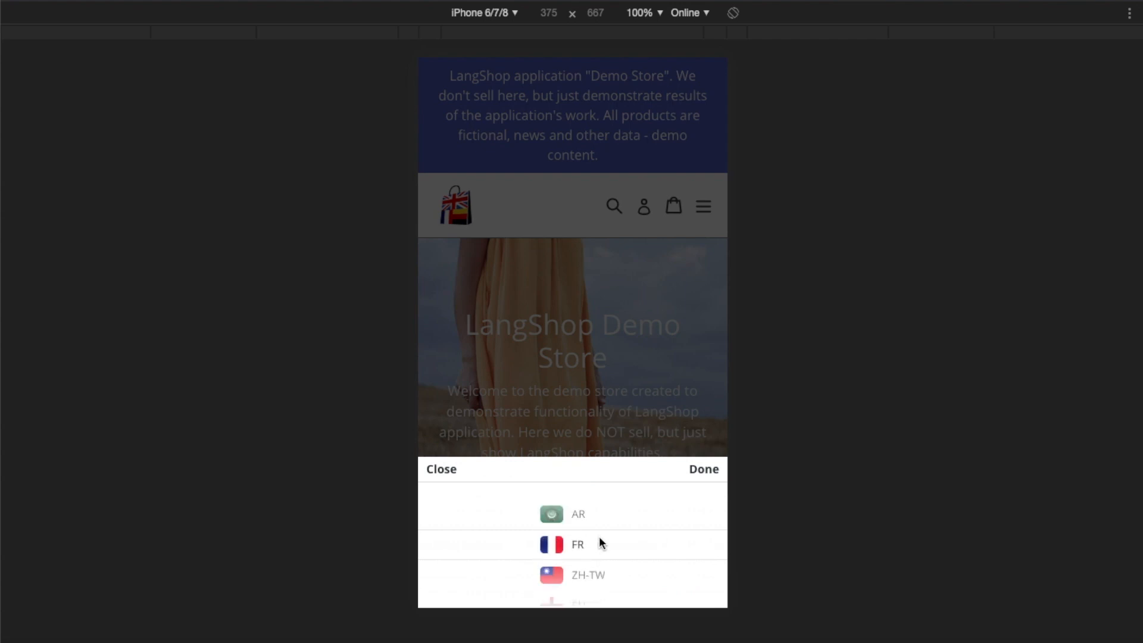
click(445, 473)
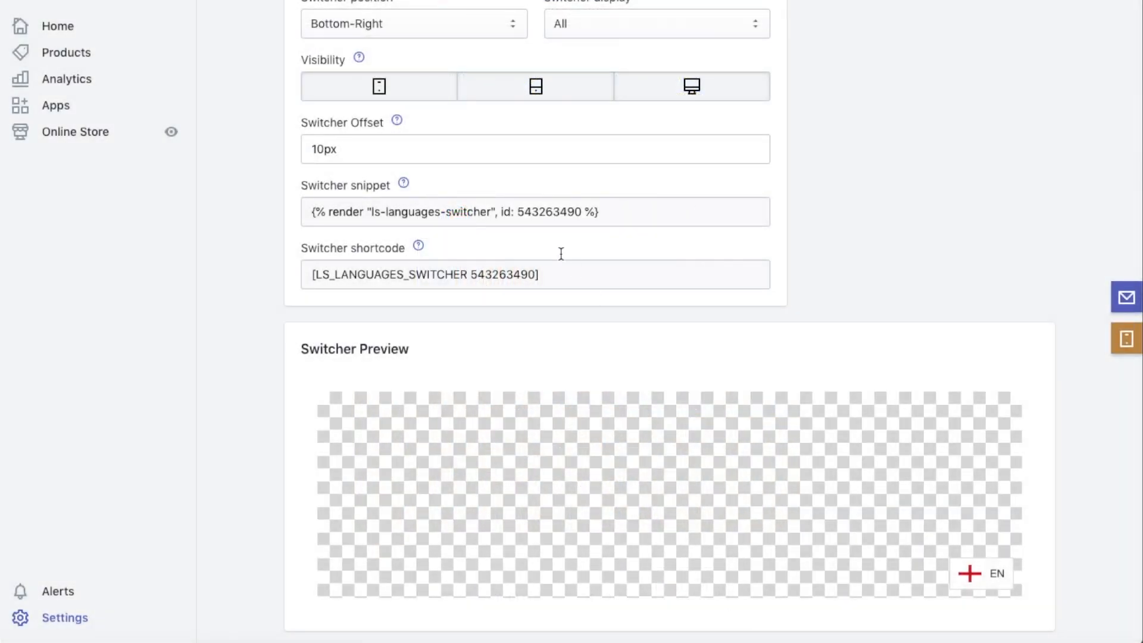
mouse_move(404, 184)
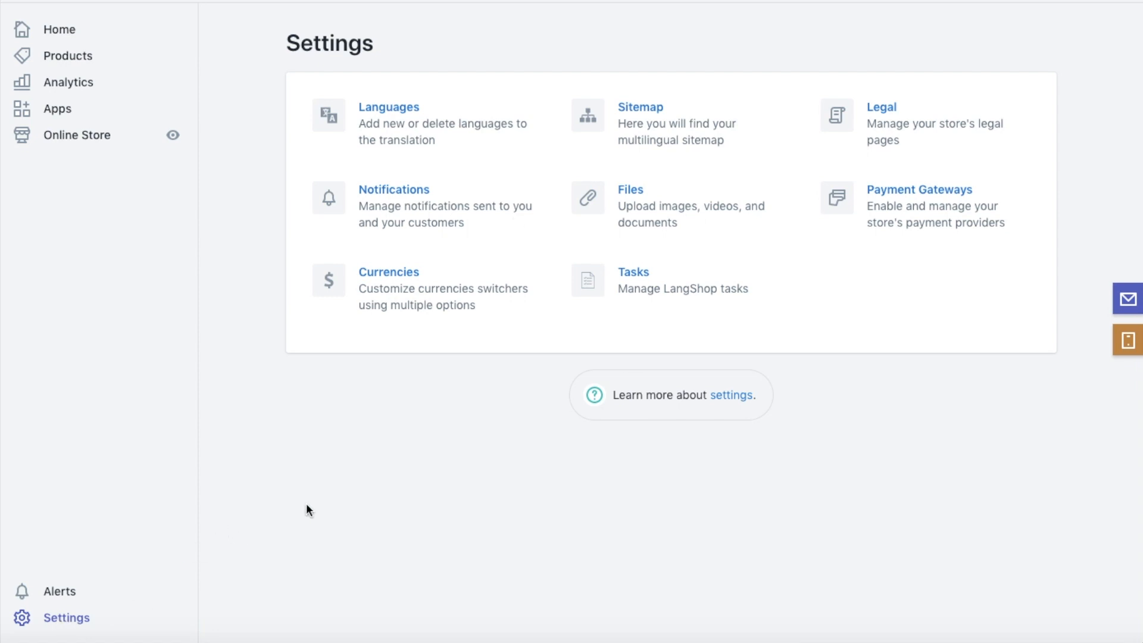
Open Switcher № 1 from the languages switchers list, disable it and save the change.
click(391, 119)
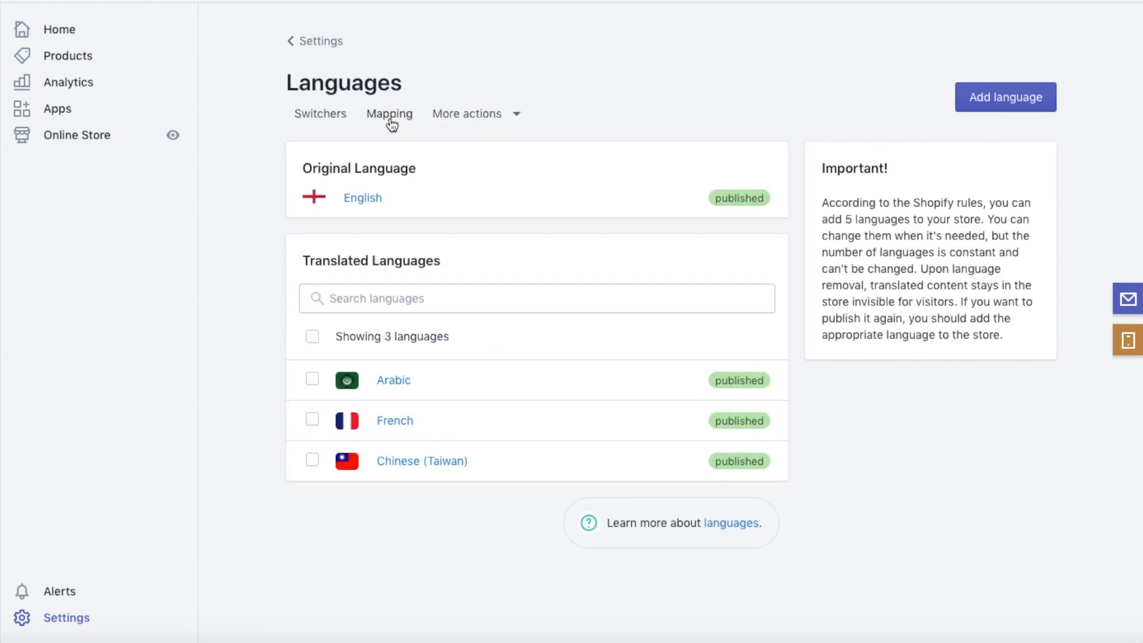
click(318, 112)
click(401, 225)
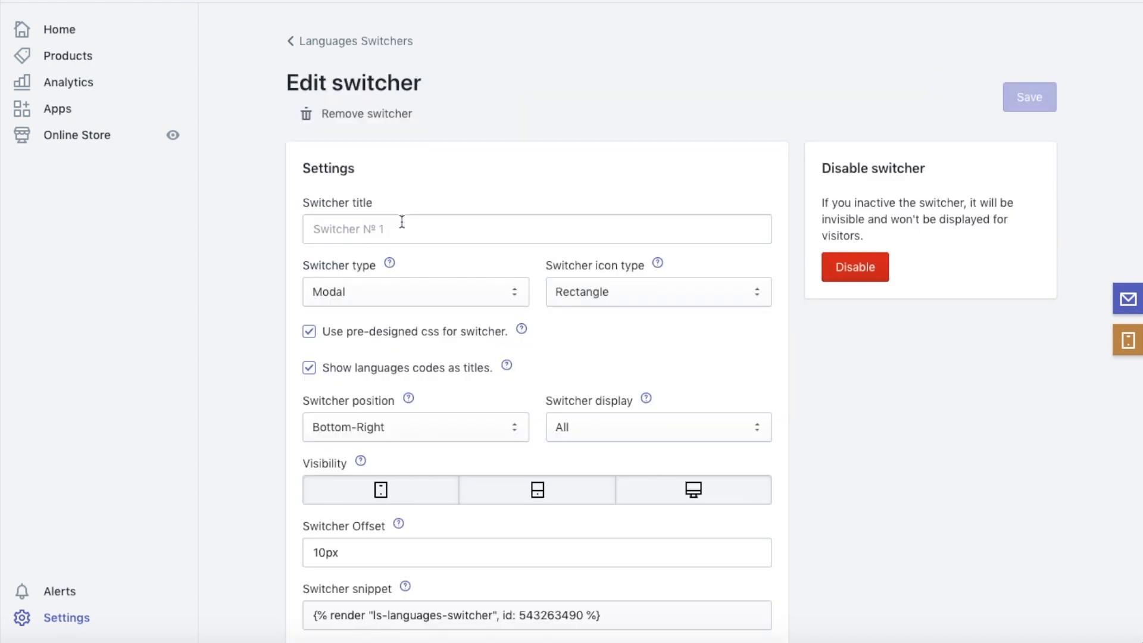
click(842, 270)
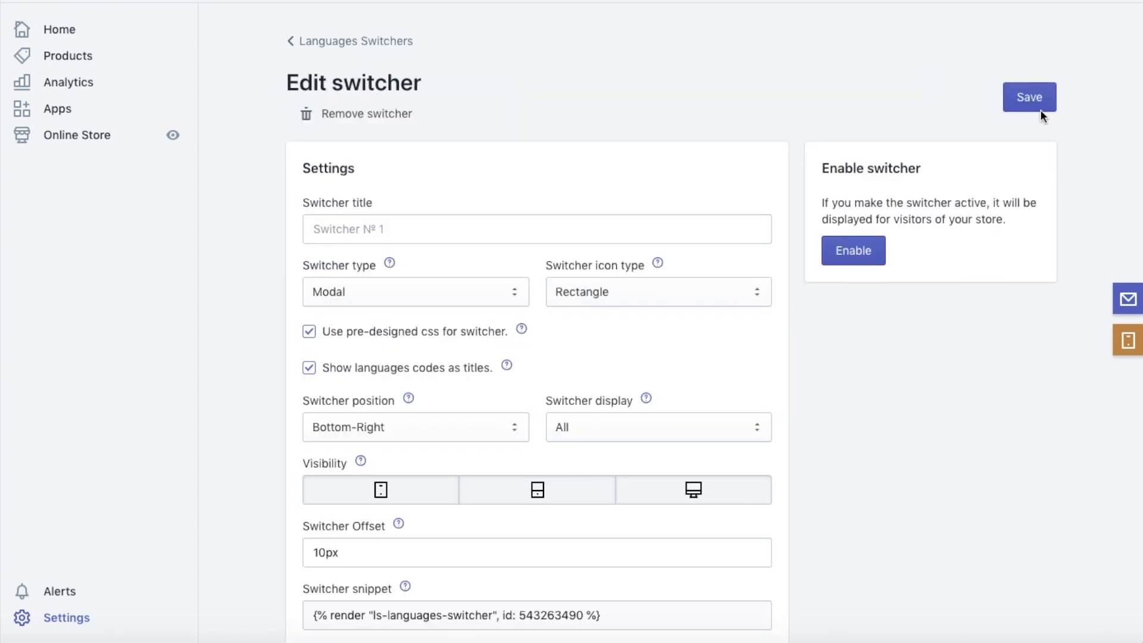
click(1041, 110)
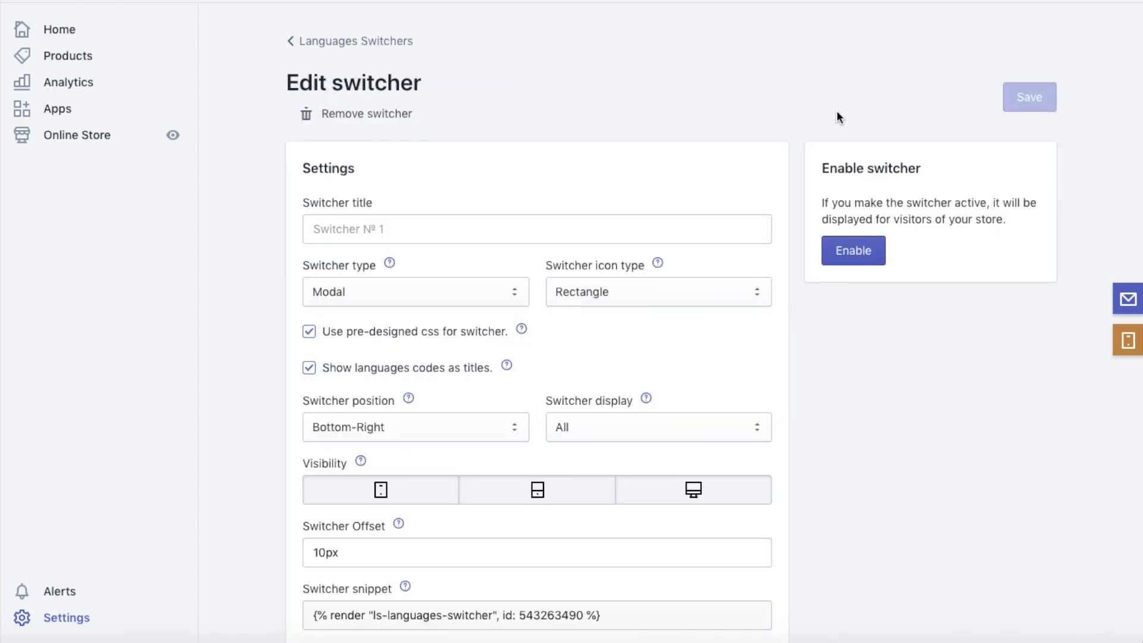
click(377, 40)
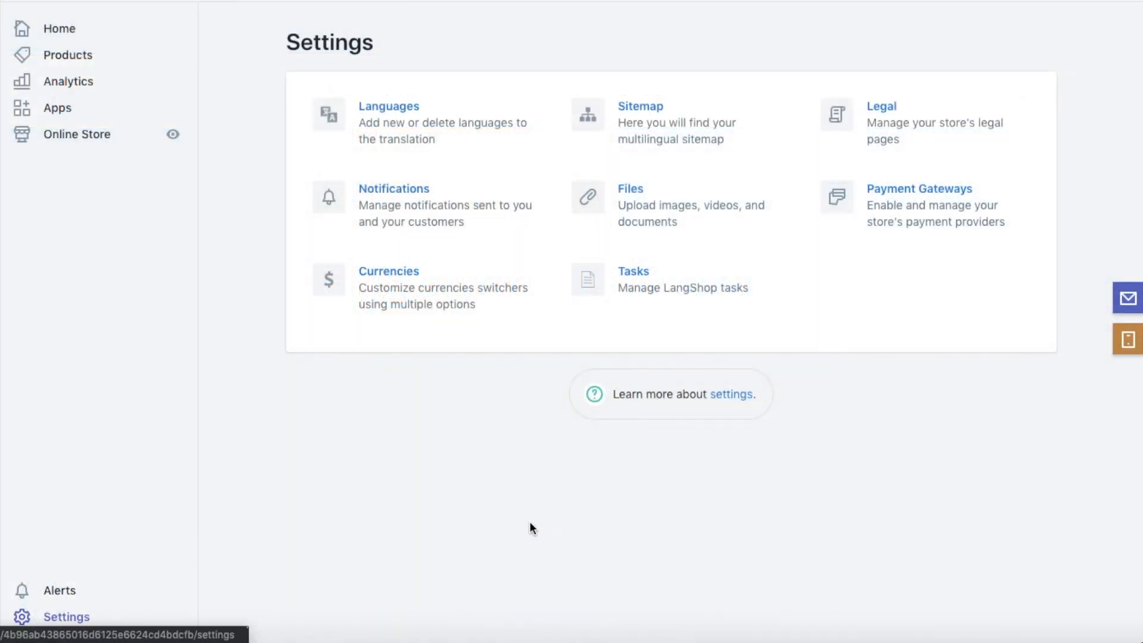
Open the original language English in the language settings and replace its icon with usbanner.png from the gallery.
click(421, 131)
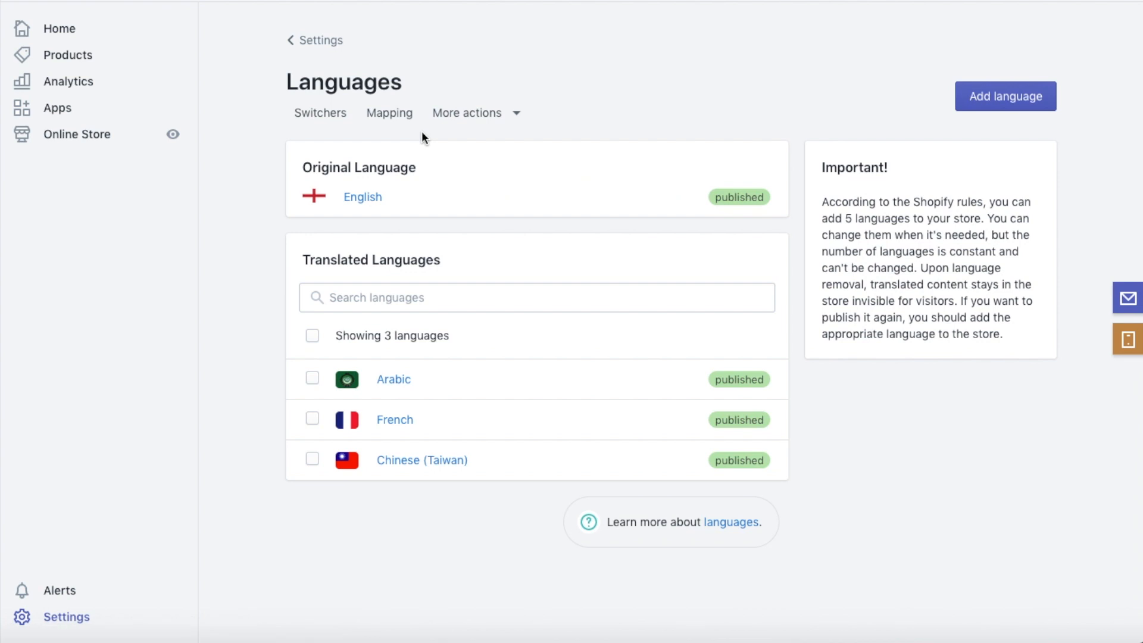
click(375, 200)
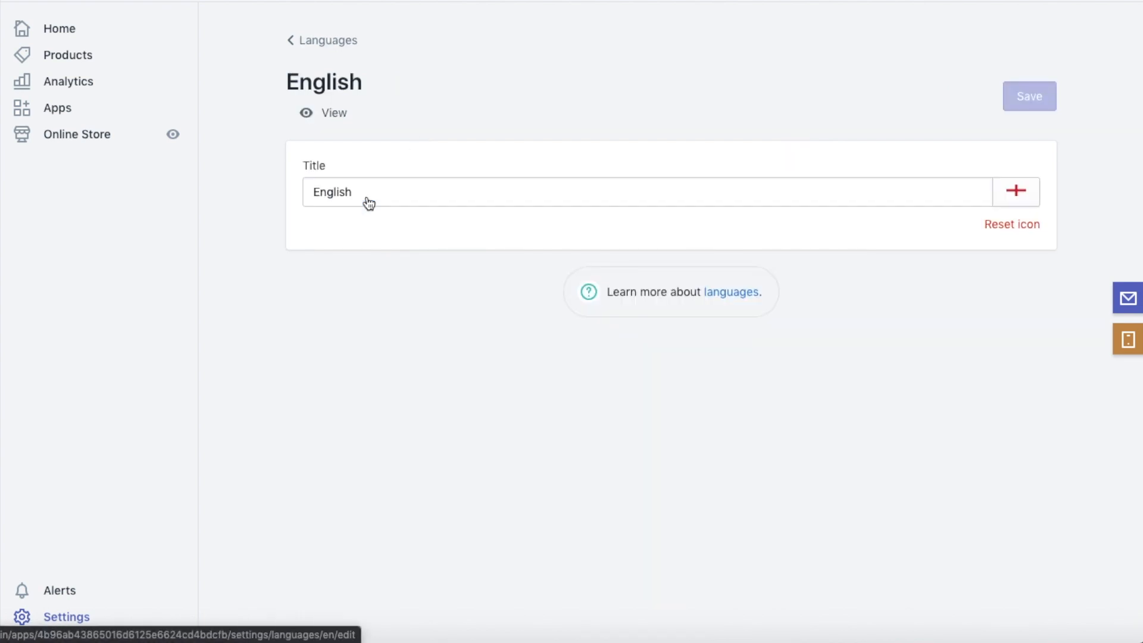
click(1020, 194)
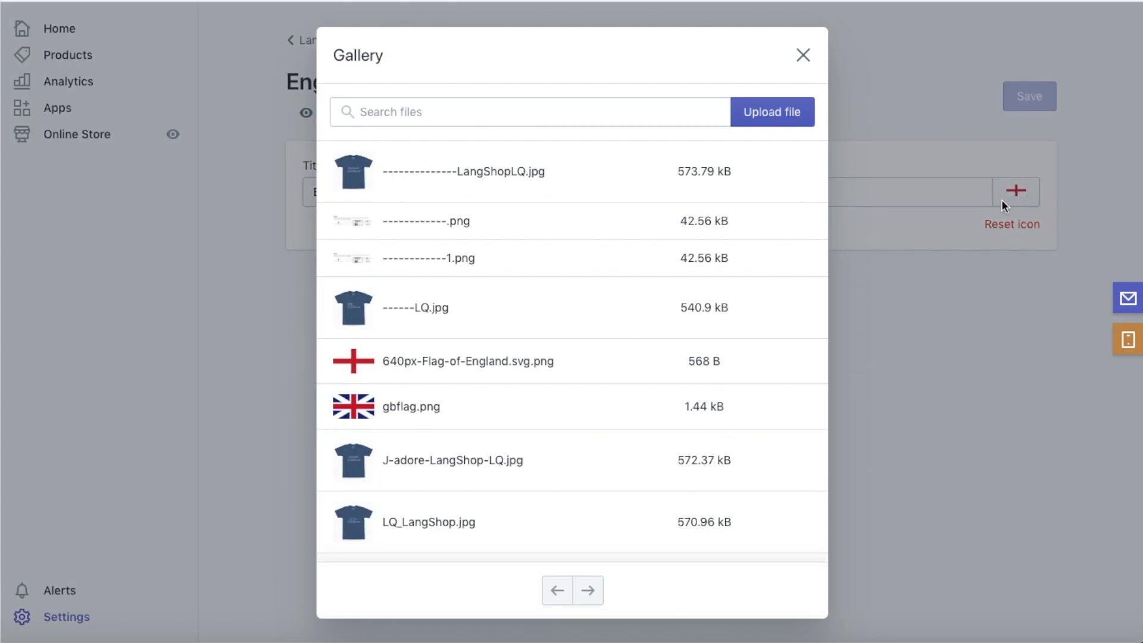
scroll(493, 371, down, 5)
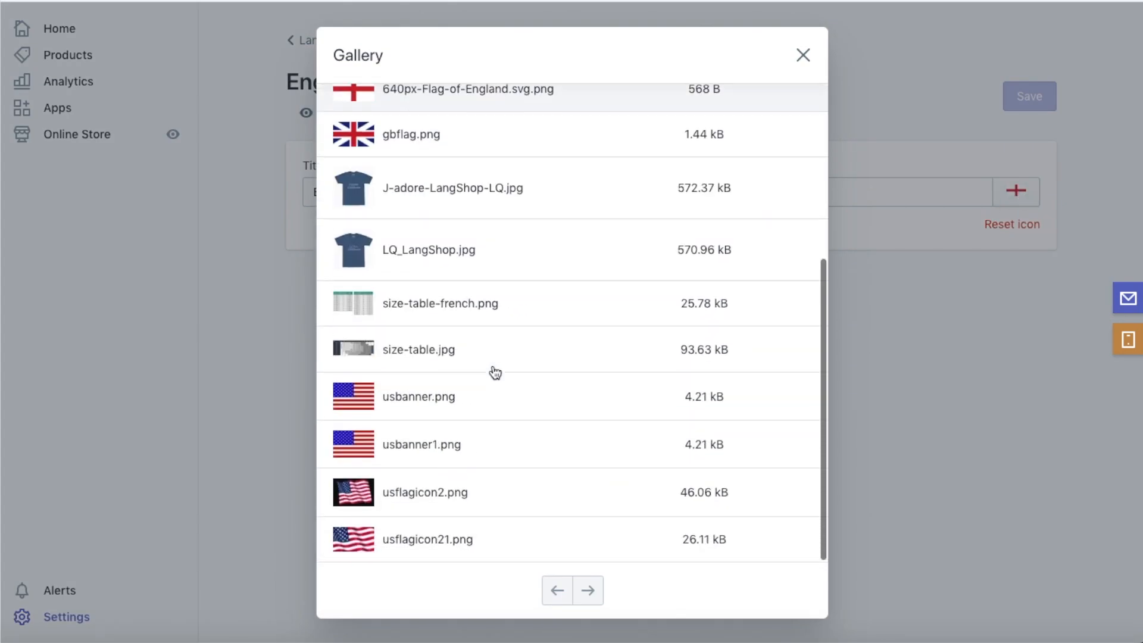
click(355, 395)
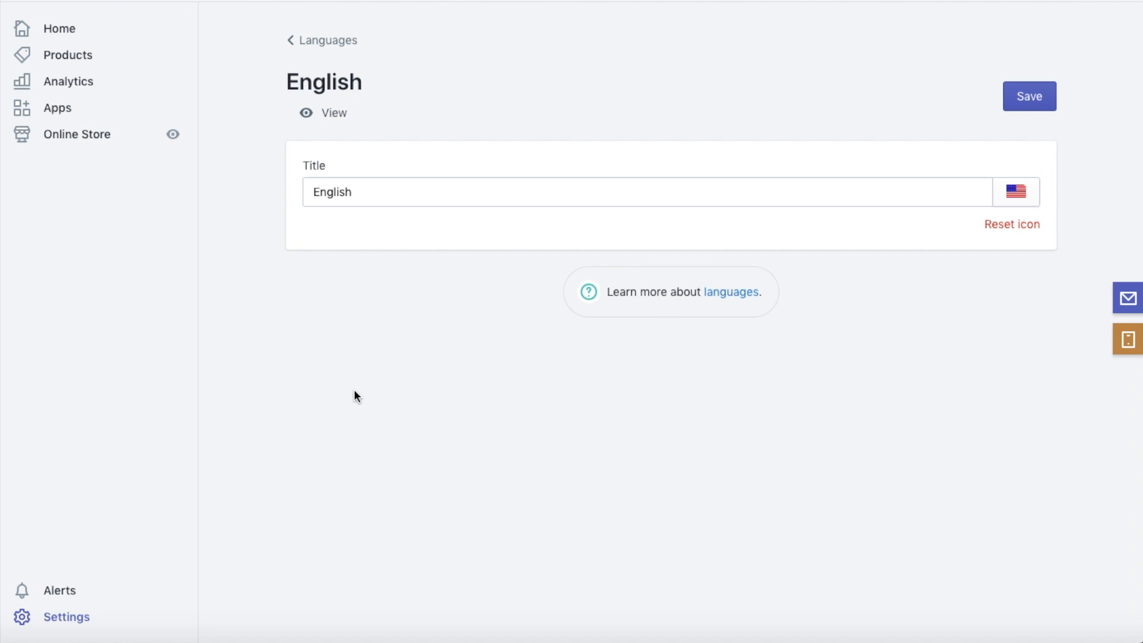
Rename the English language title to English-US, save it and return to the languages list.
click(500, 196)
text(-US)
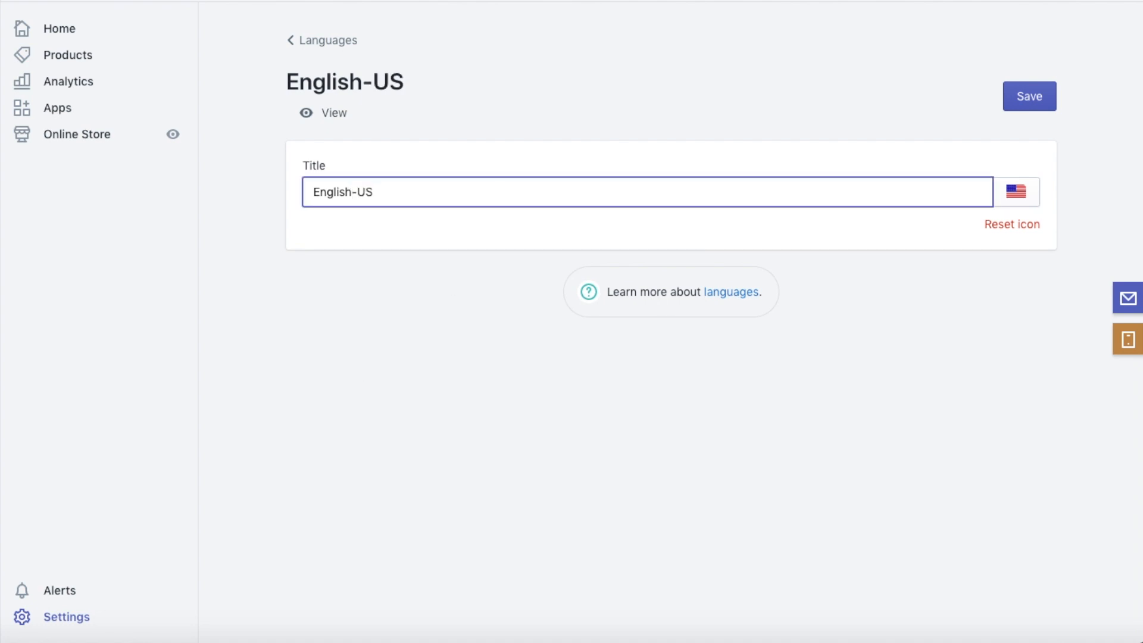
click(1022, 95)
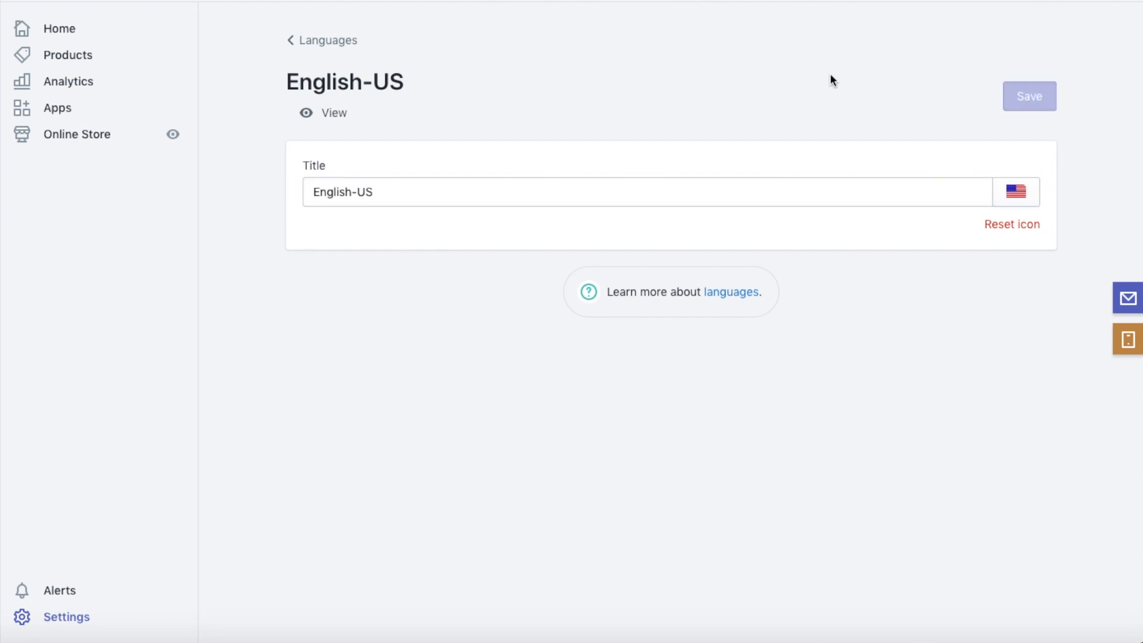
click(340, 43)
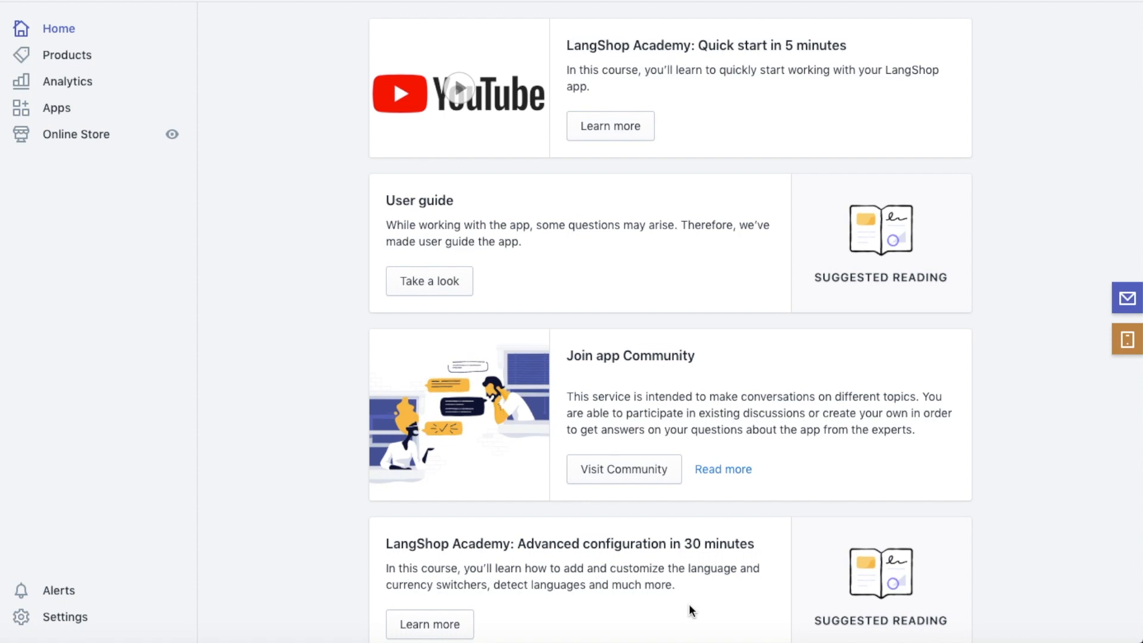
Open the currencies settings and add an additional currency from the list of available currencies.
click(64, 619)
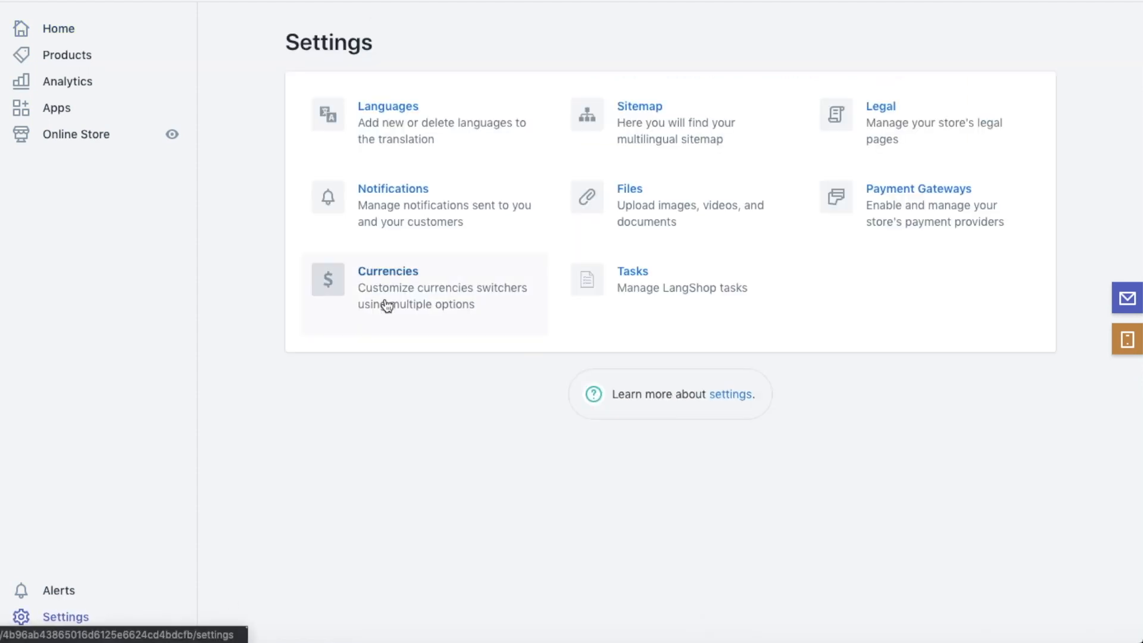
click(388, 302)
click(1031, 96)
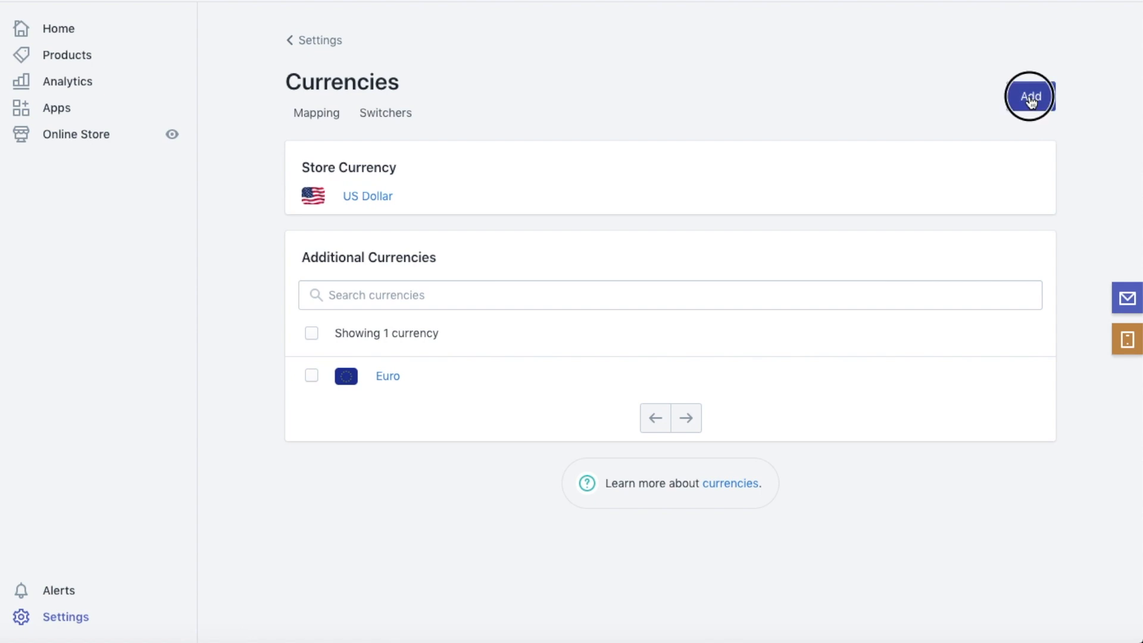
scroll(439, 394, down, 1)
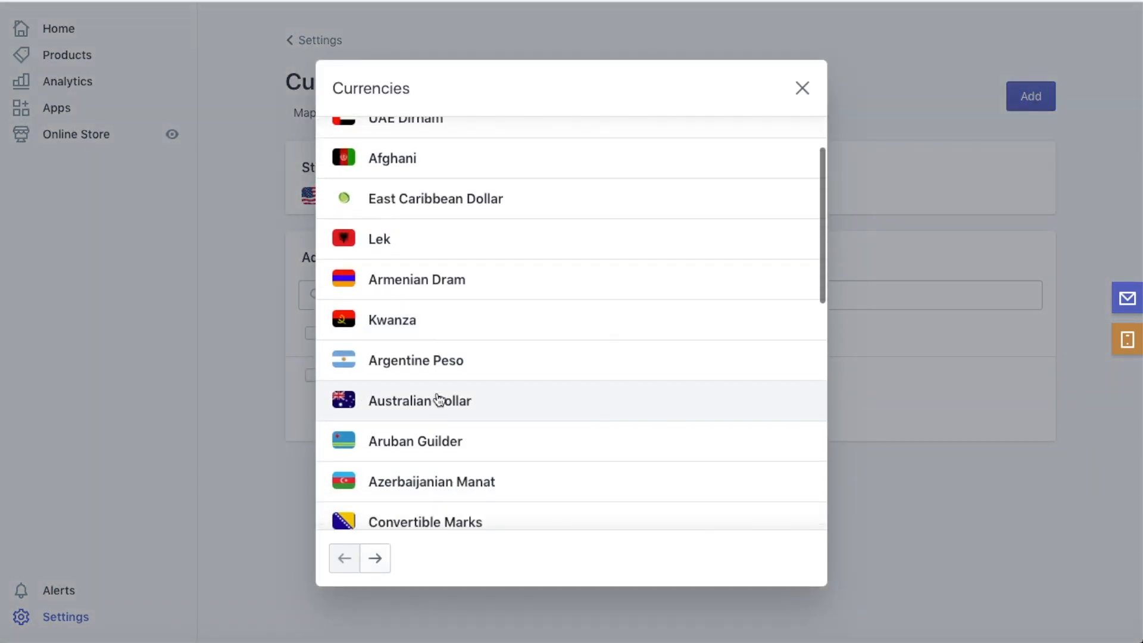
click(337, 409)
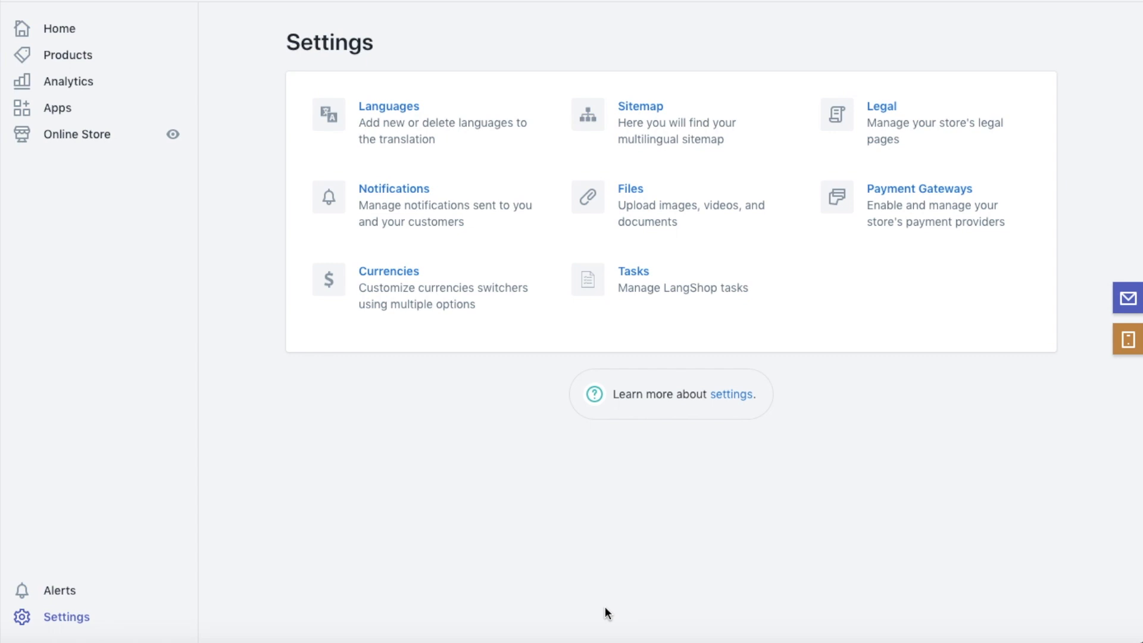
Start a new currencies switcher from the currency settings and title it Main Menu.
click(345, 290)
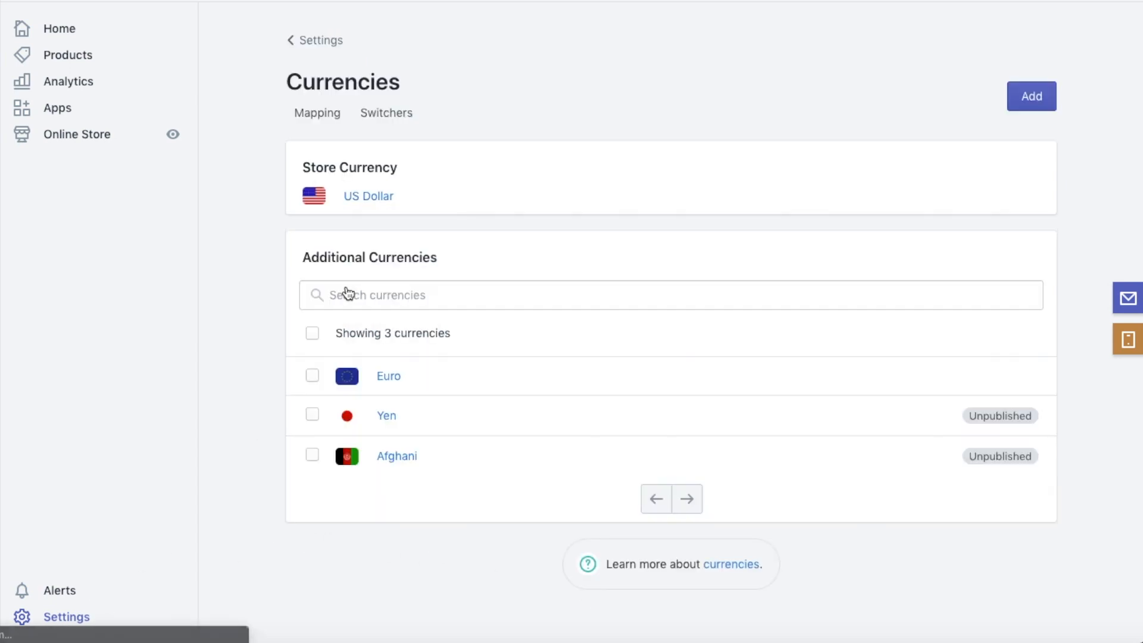
click(391, 115)
click(1006, 92)
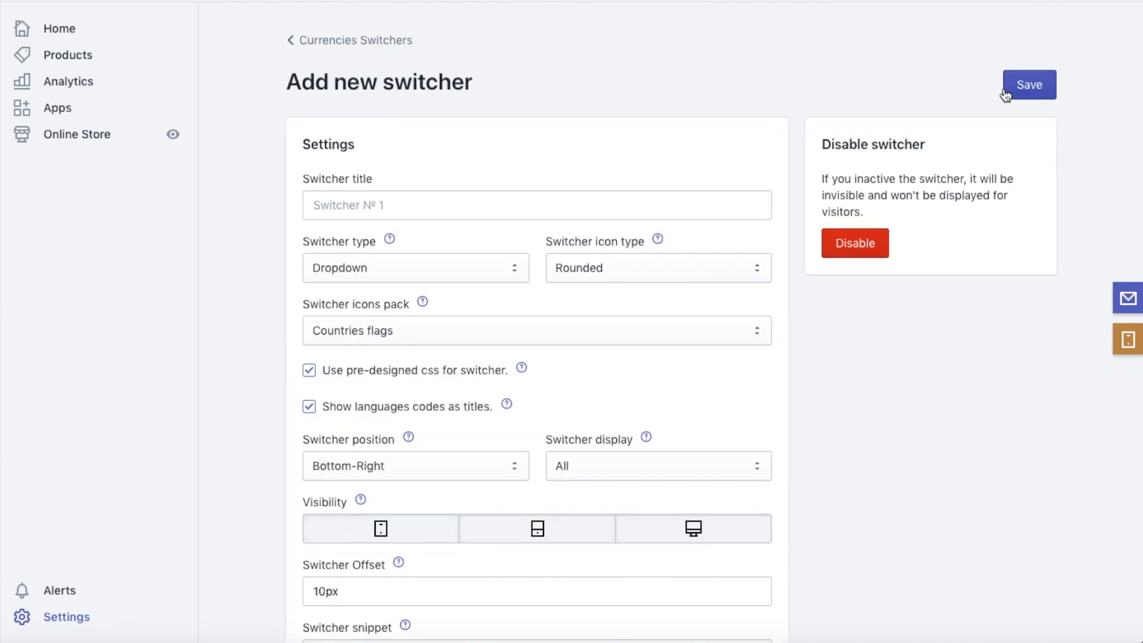
click(478, 208)
text(Ma)
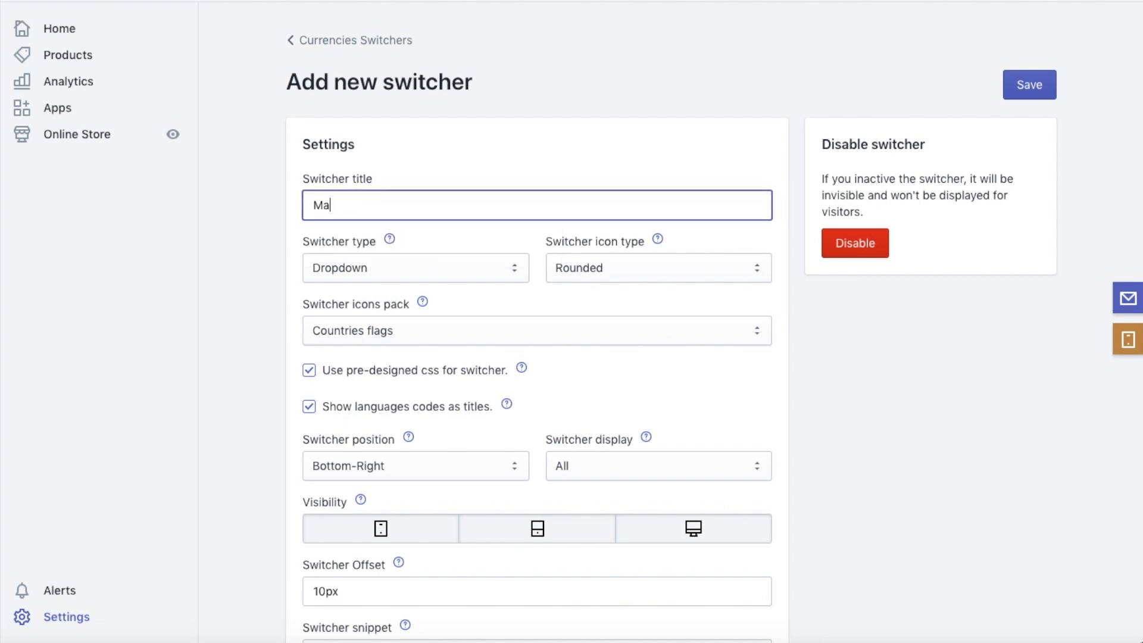
text(in Menu)
Set the Main Menu currency switcher's type to Modal.
click(462, 264)
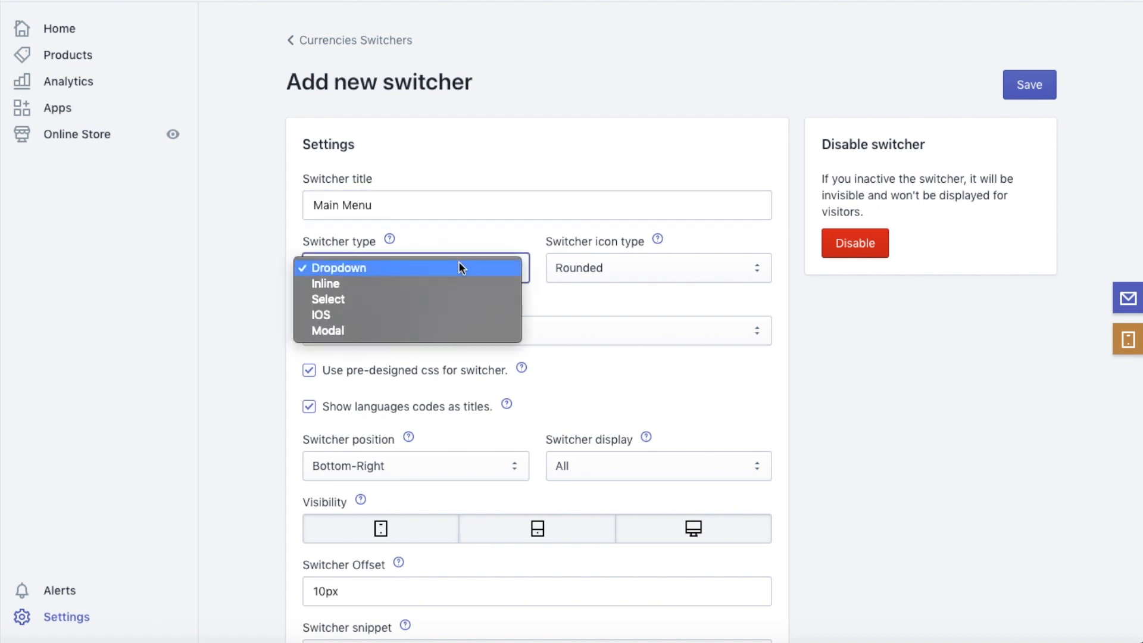
click(377, 334)
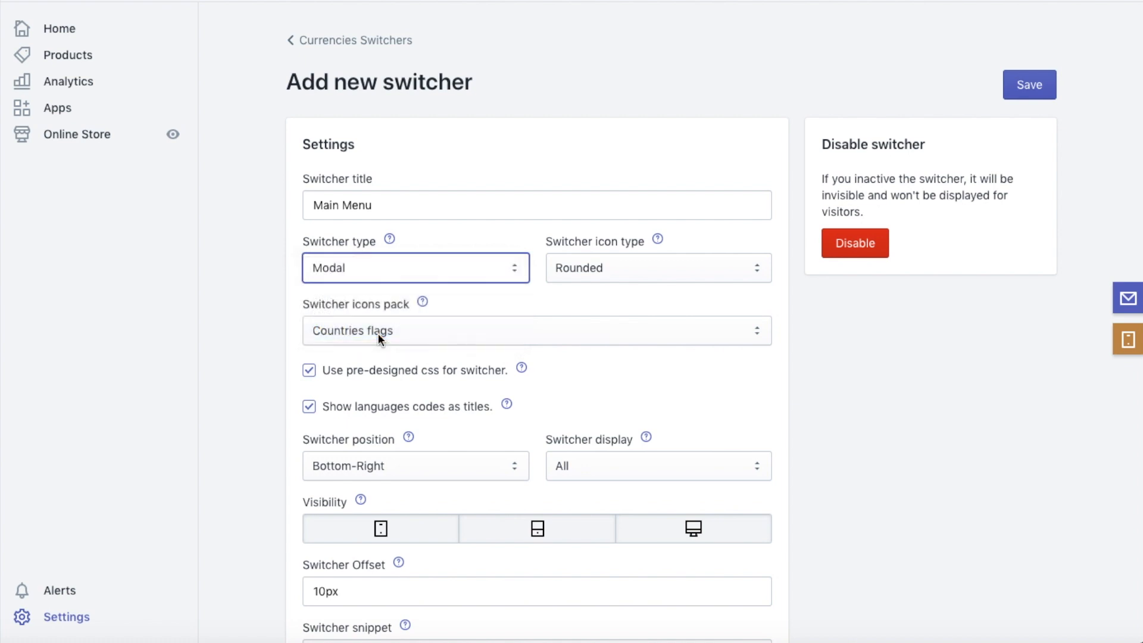
click(270, 341)
Set the Main Menu currency switcher's display to Titles and its position to Relative.
scroll(269, 338, down, 3)
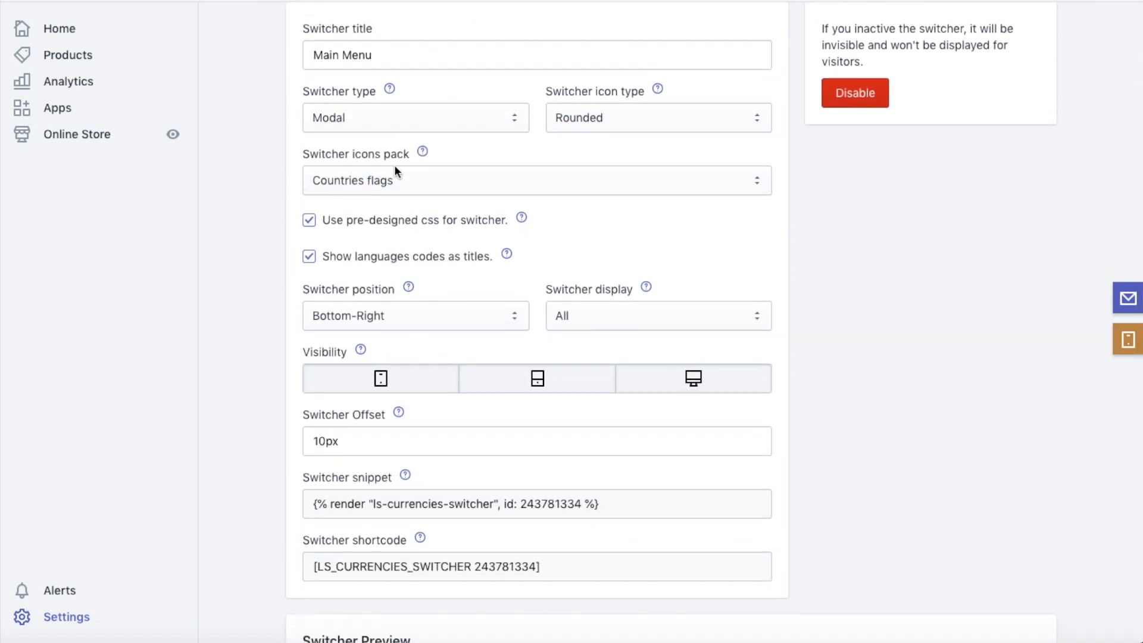
scroll(269, 234, down, 2)
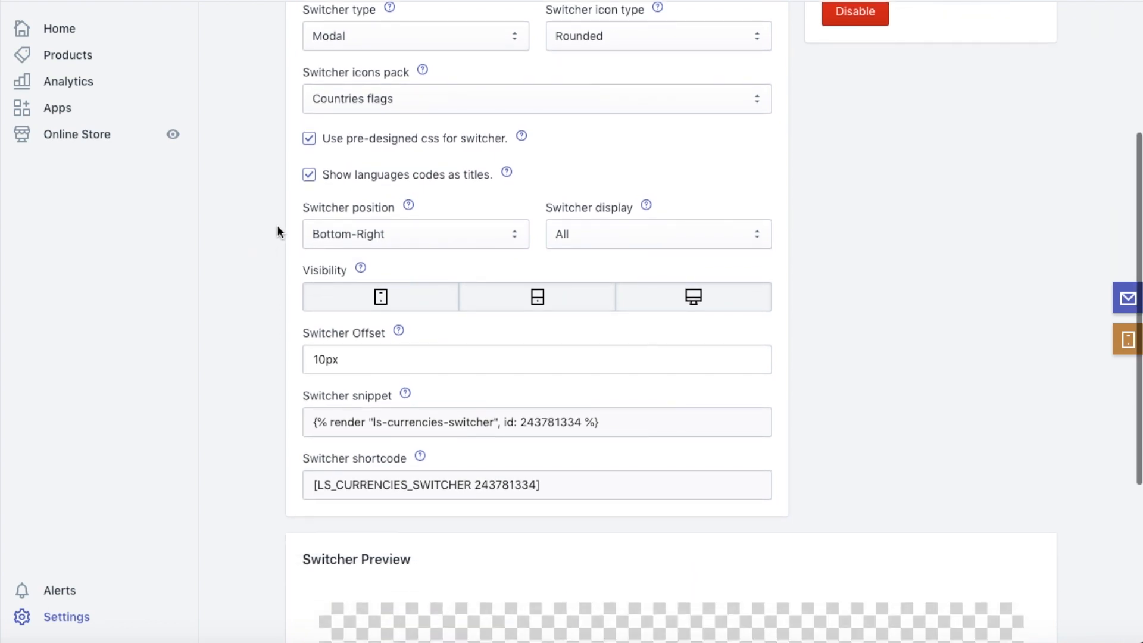
scroll(274, 269, down, 1)
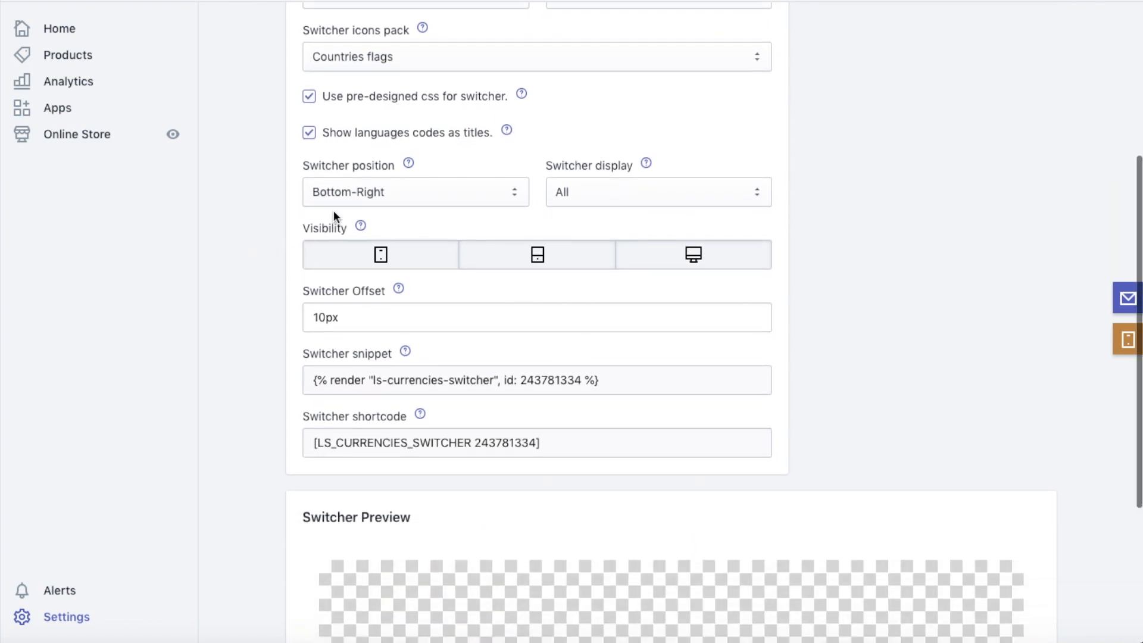
click(578, 191)
click(569, 207)
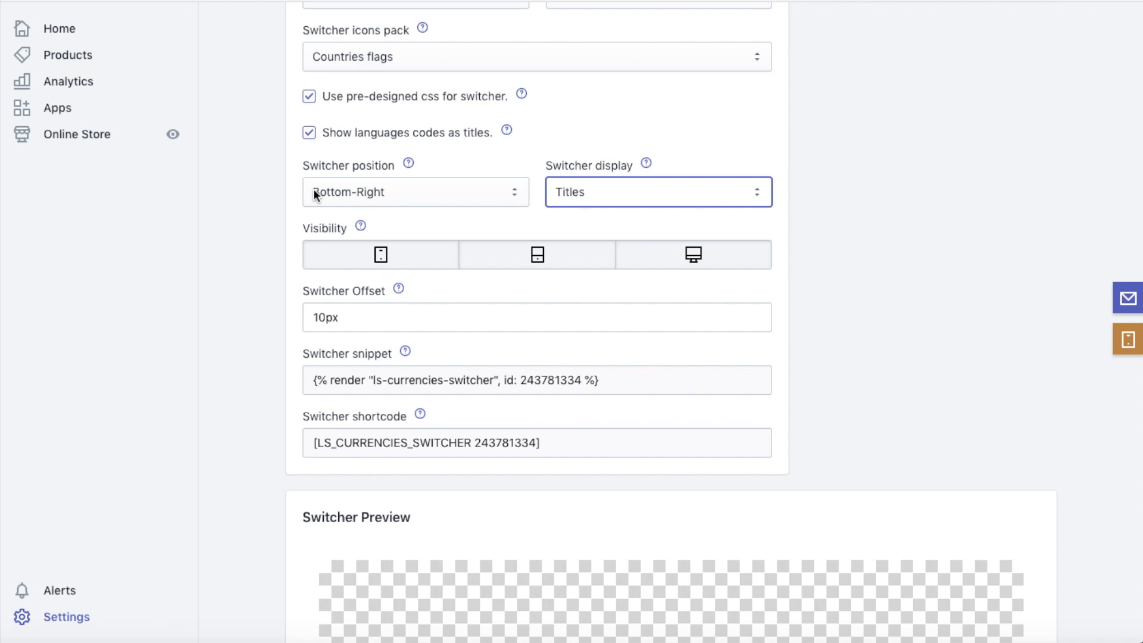
click(313, 188)
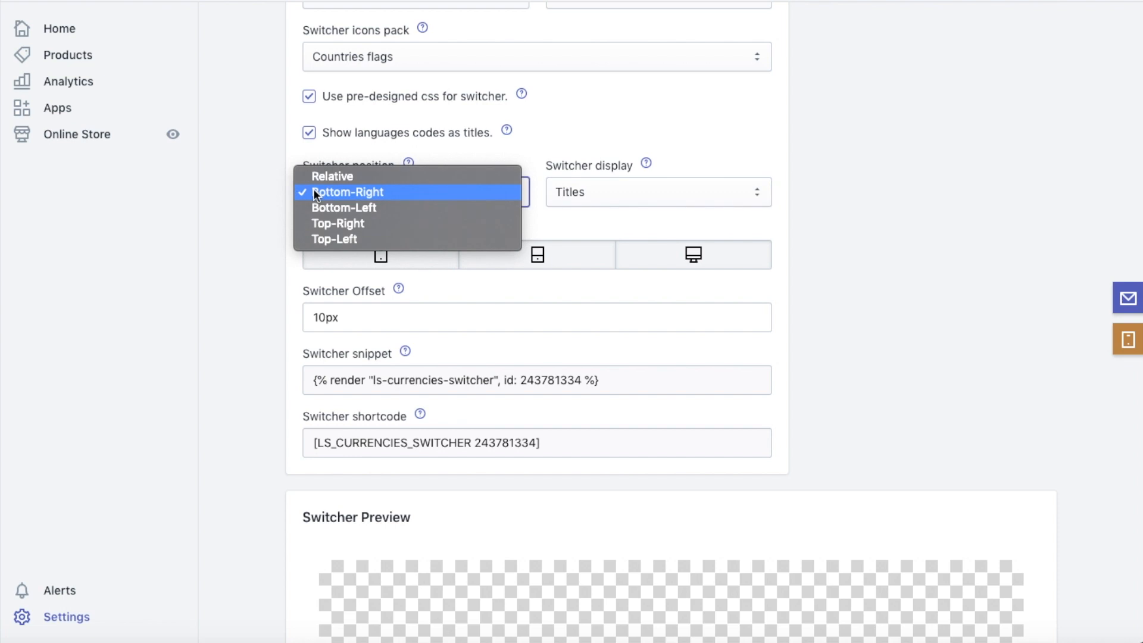
key(Escape)
Copy the Main Menu currency switcher's full shortcode to the clipboard.
click(561, 442)
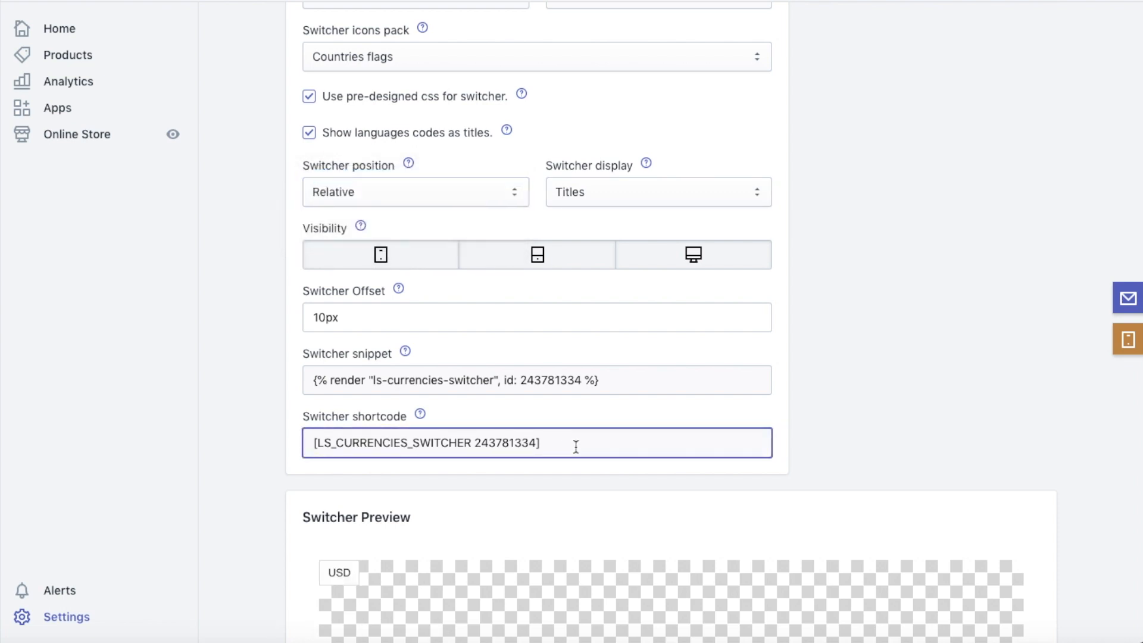
drag(577, 444, 276, 449)
right_click(363, 440)
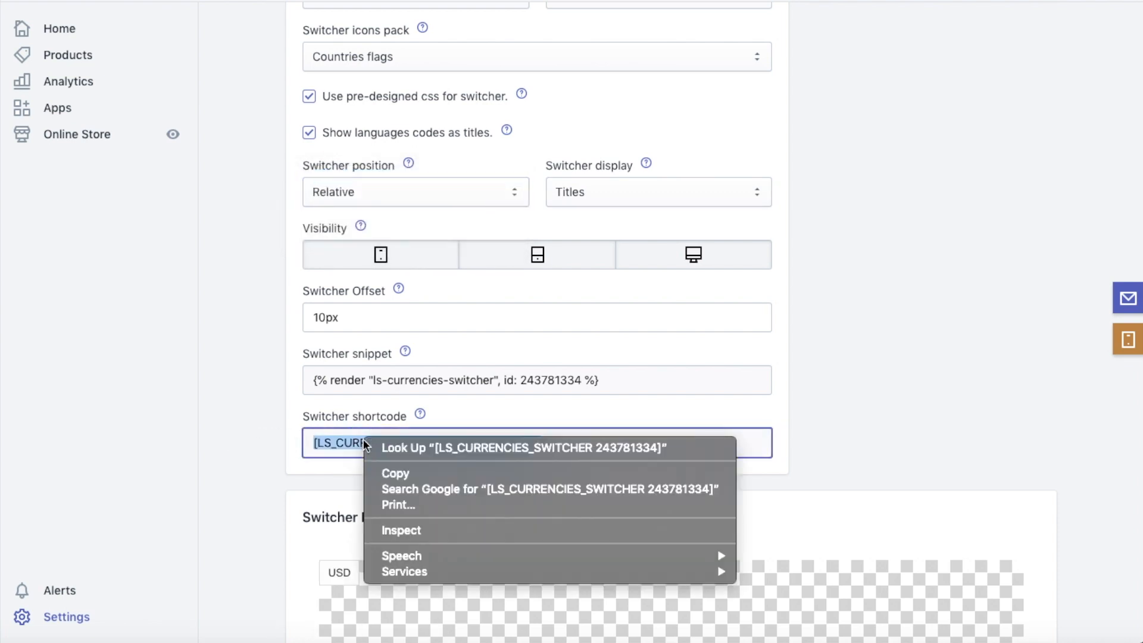
click(394, 475)
click(826, 271)
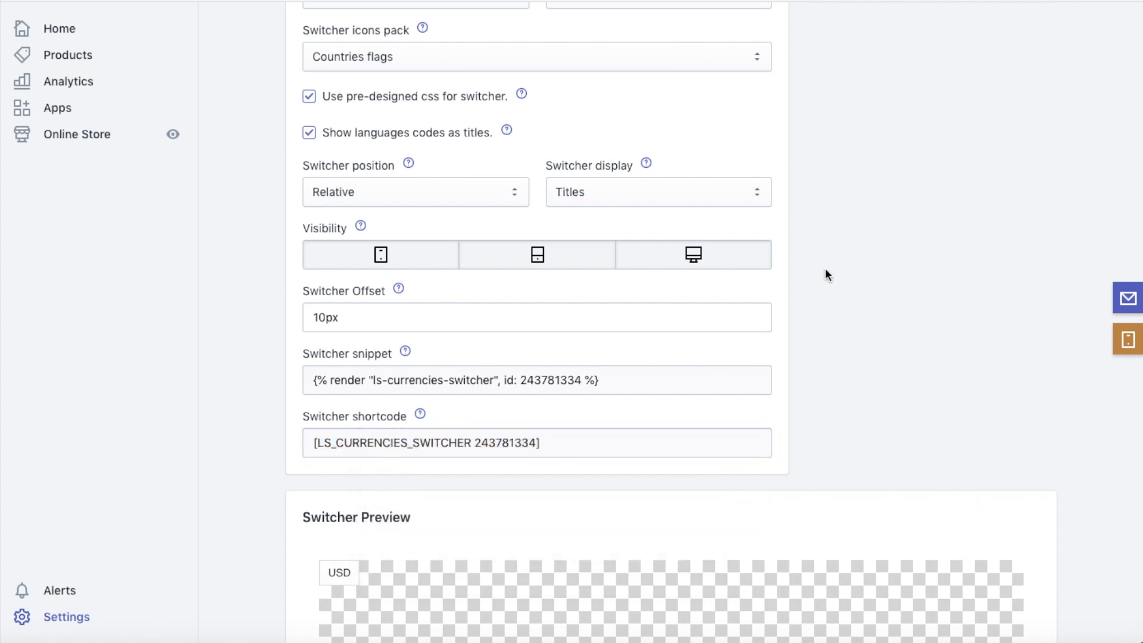
Save the new Main Menu currency switcher and return to the currencies switchers list.
scroll(827, 271, up, 5)
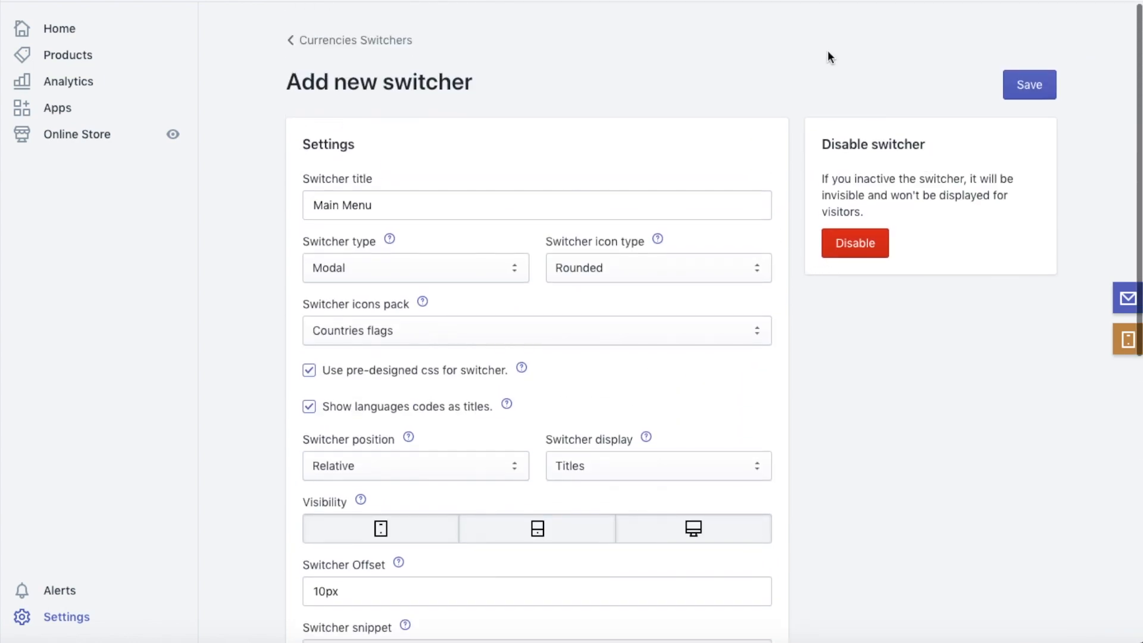
click(1026, 85)
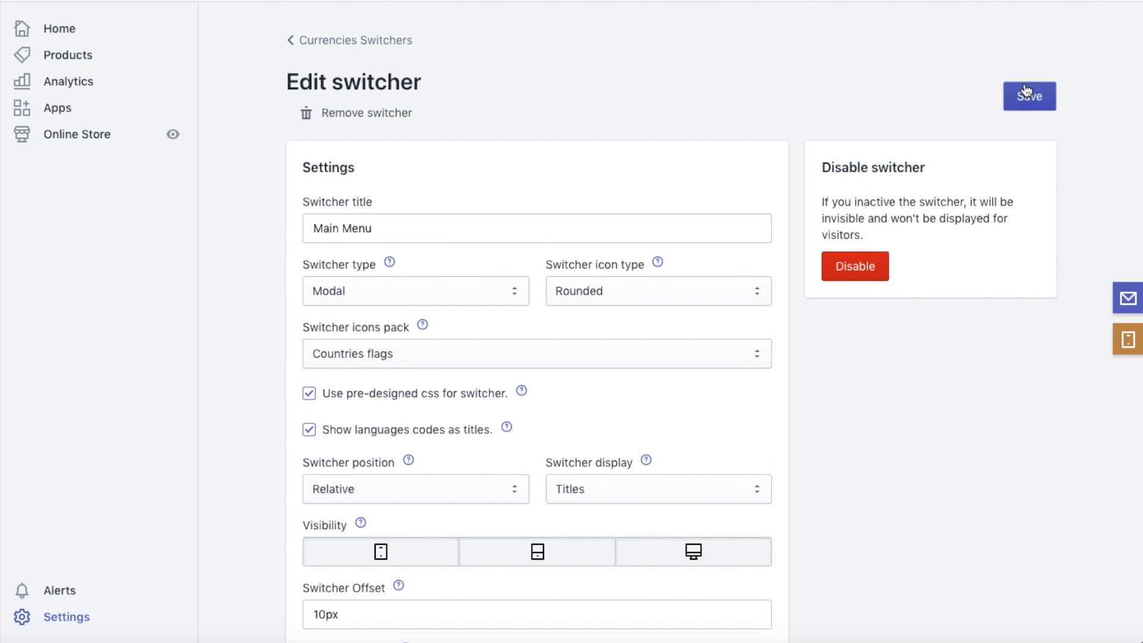
click(373, 41)
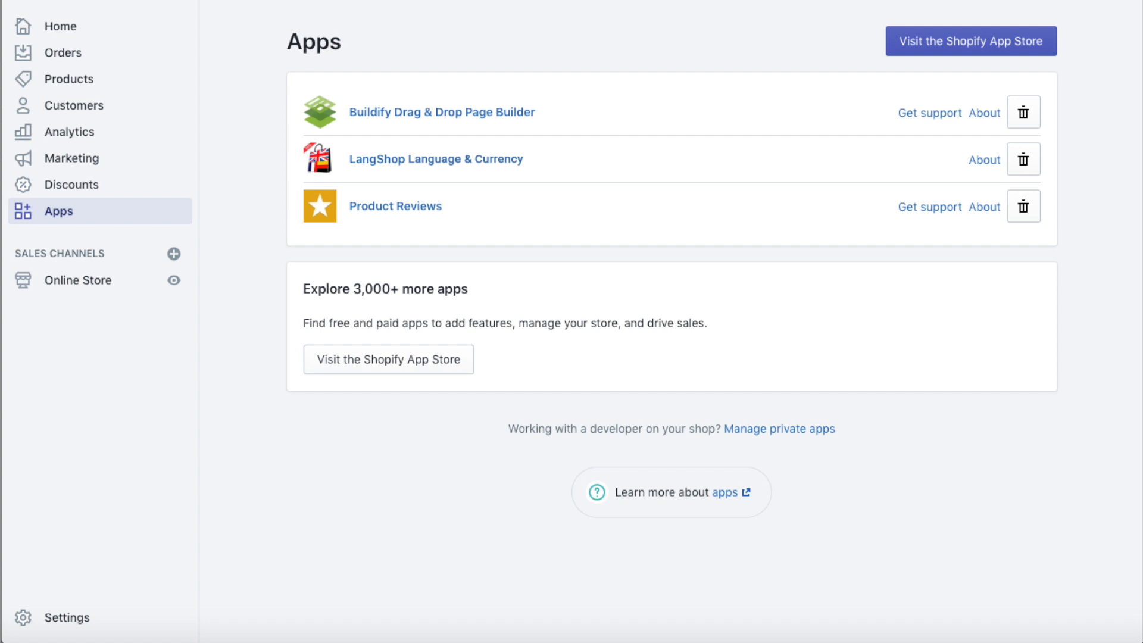
Open the Main menu for editing in the Shopify online store's navigation.
click(74, 284)
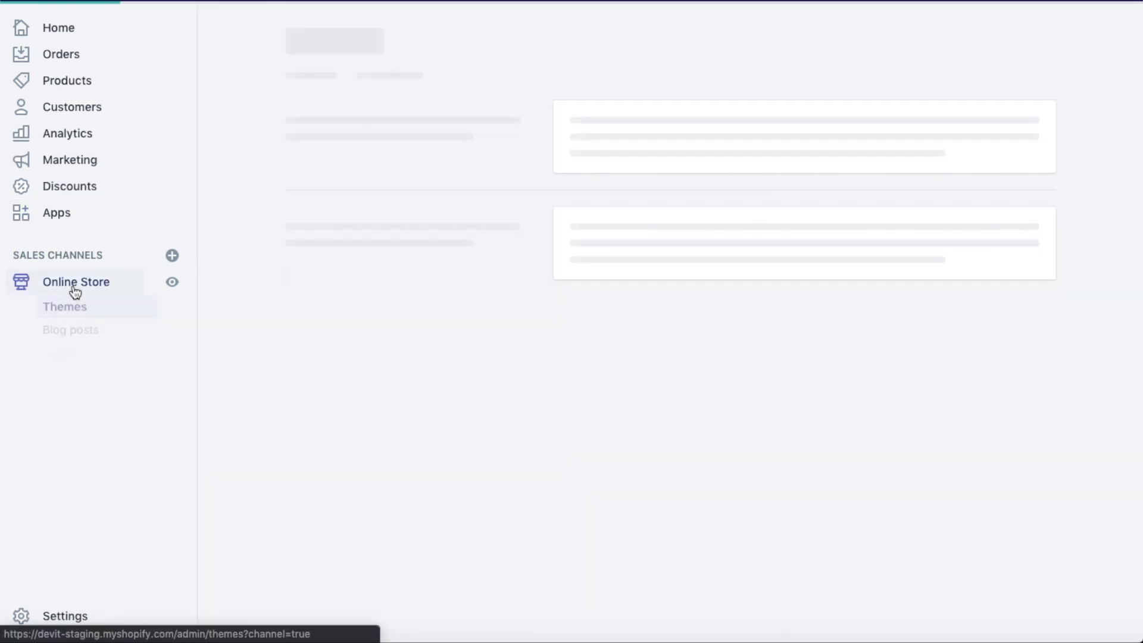
click(84, 384)
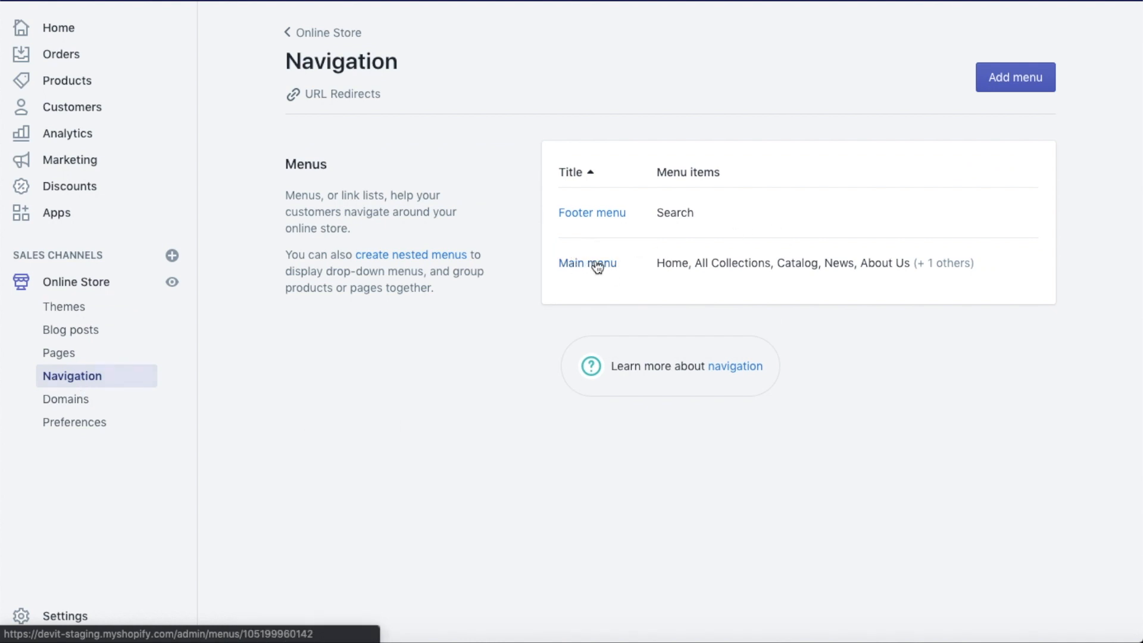
click(593, 264)
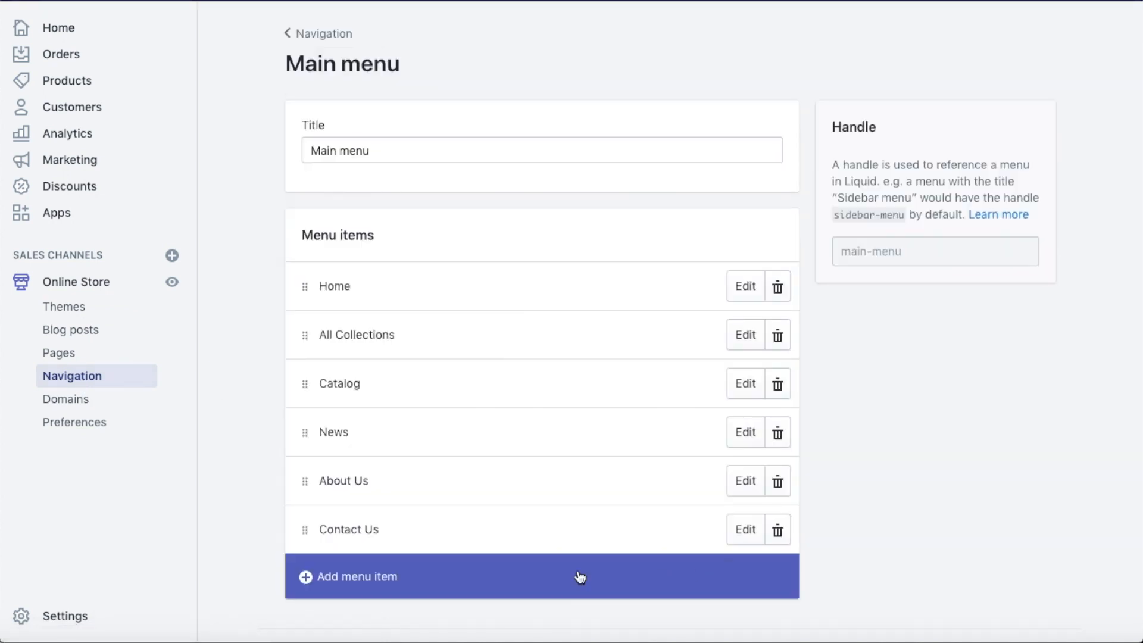
Add a Main menu item named with the copied shortcode [LS_CURRENCIES_SWITCHER 243781334] and linked to #.
click(528, 576)
click(461, 300)
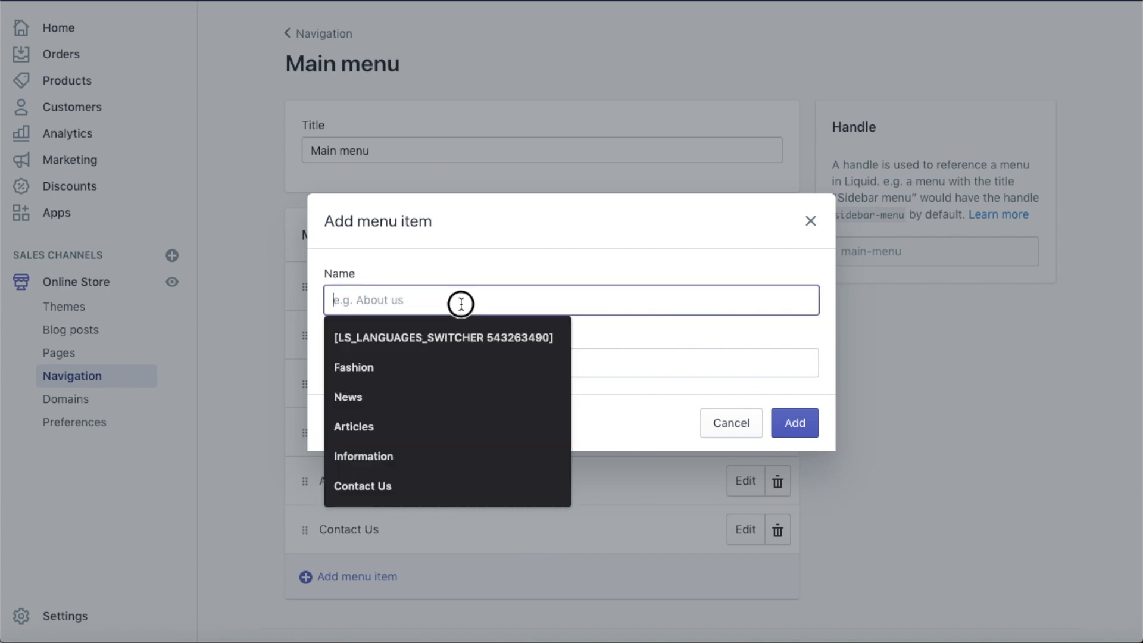
right_click(461, 299)
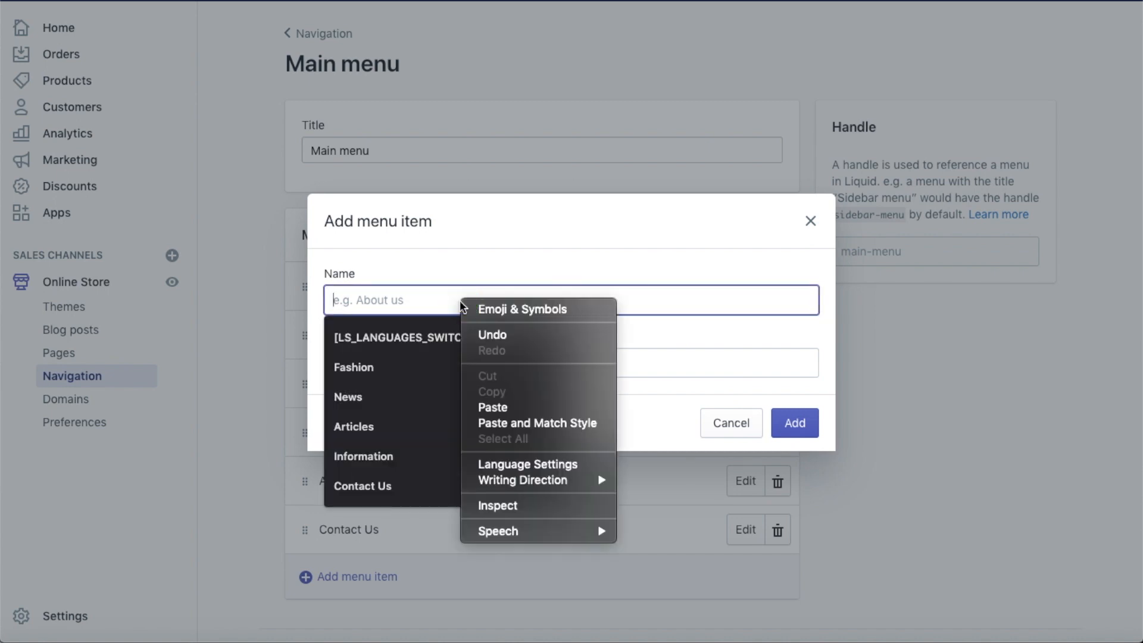
click(511, 408)
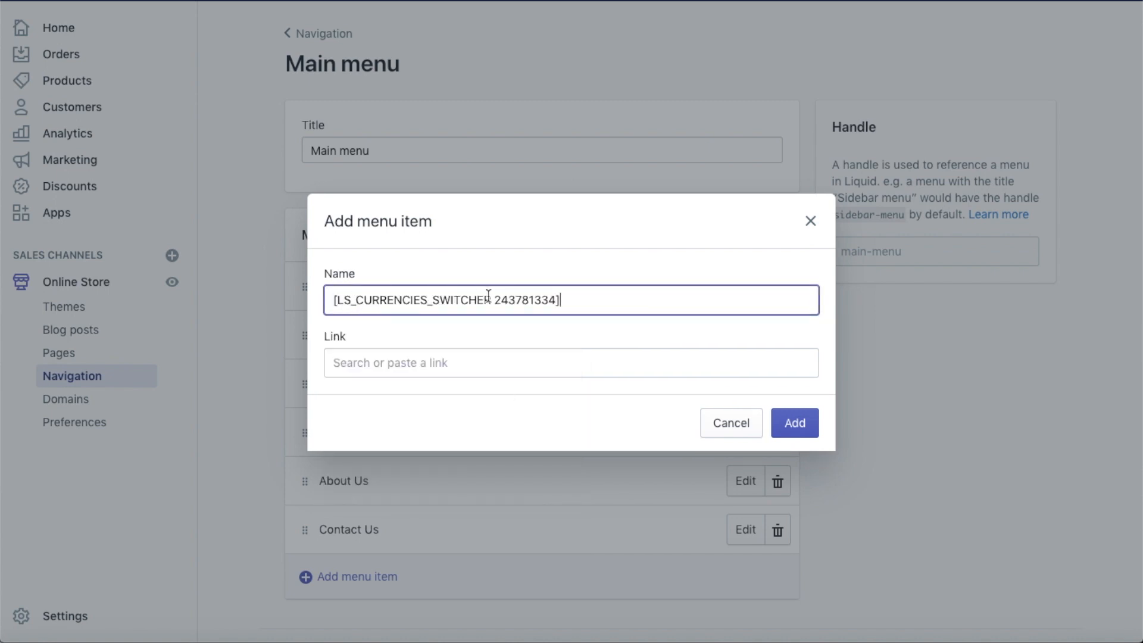
click(498, 368)
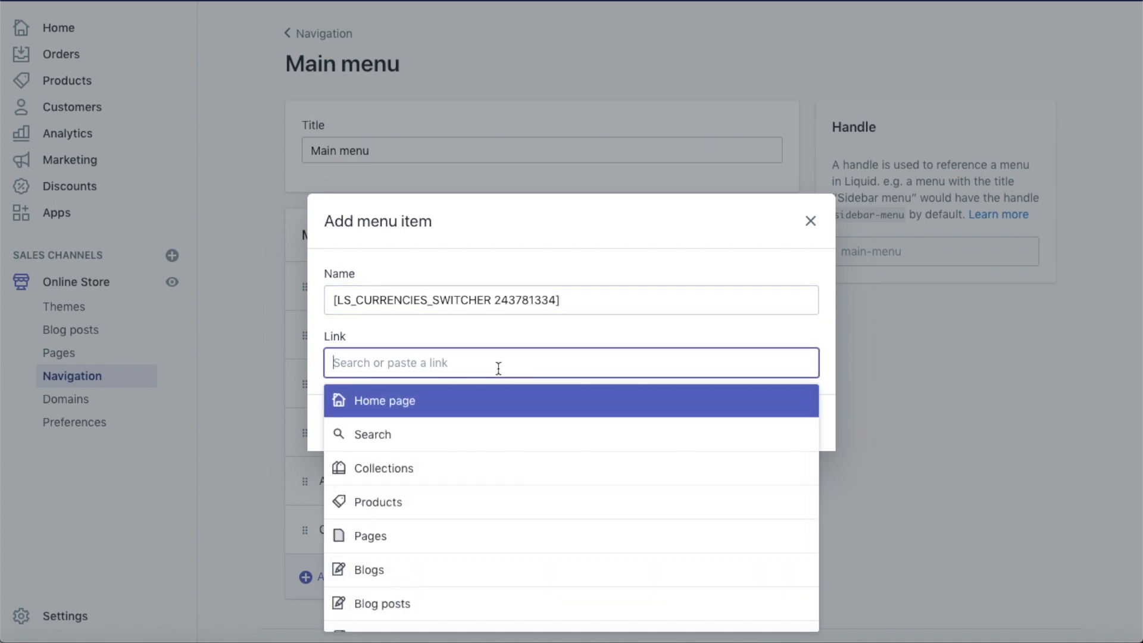
text(#)
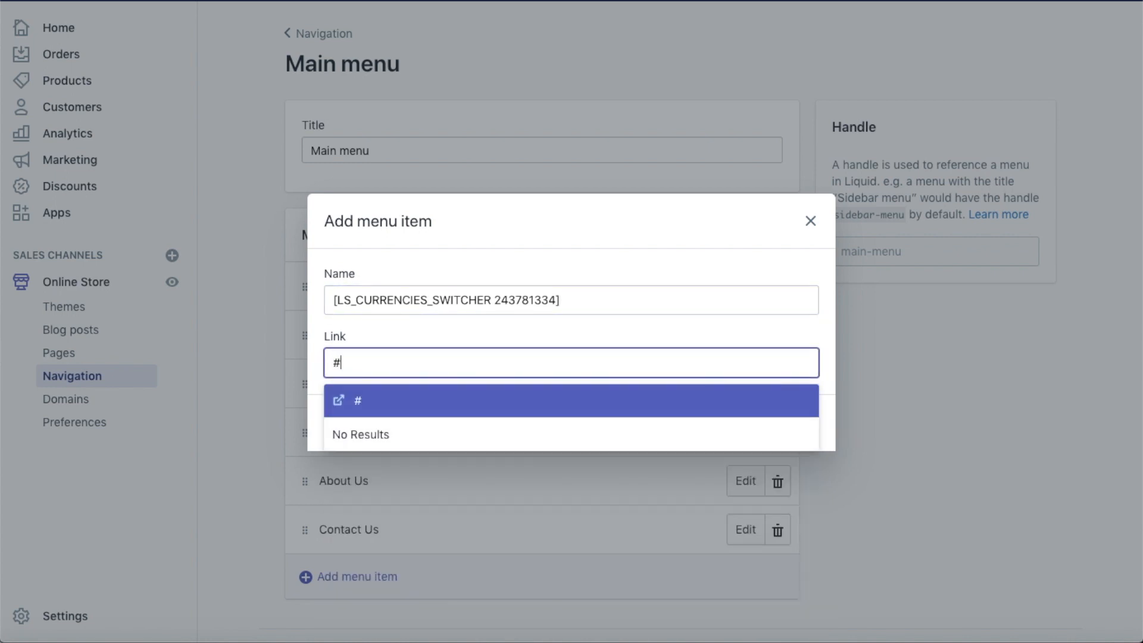
click(529, 403)
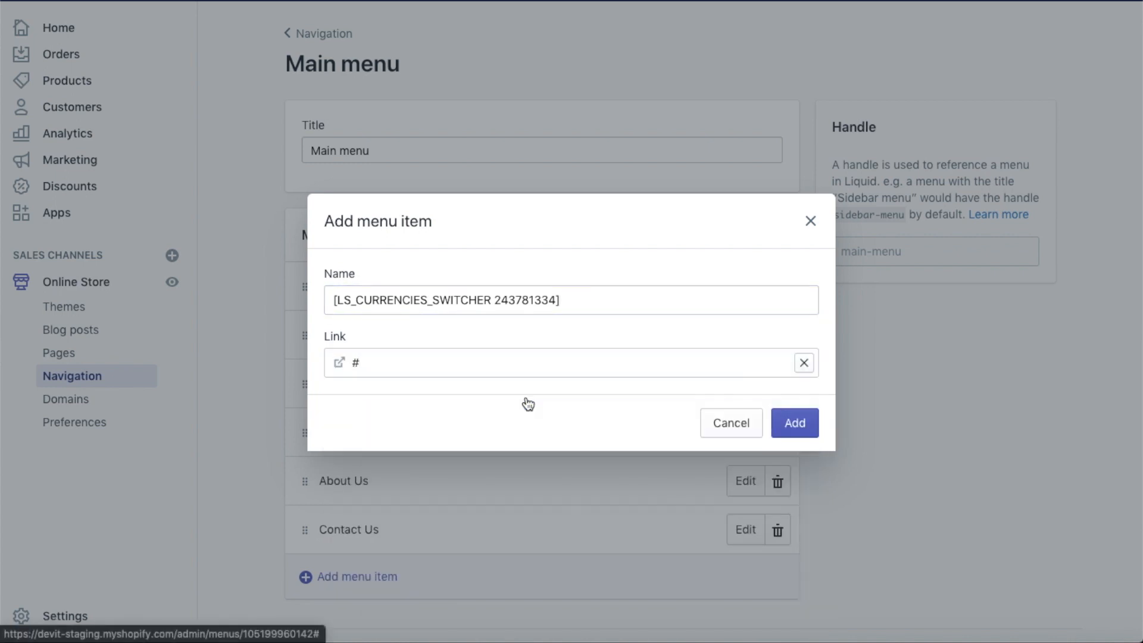
click(795, 424)
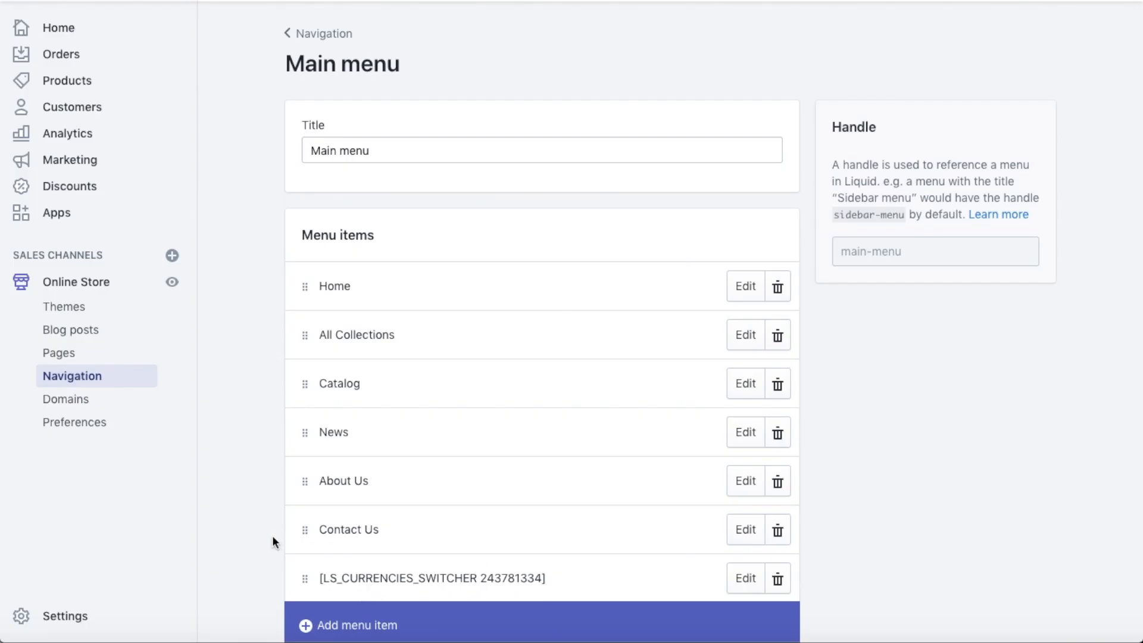
Save the Main menu and check the currency switcher's modal list on the storefront.
scroll(273, 534, down, 2)
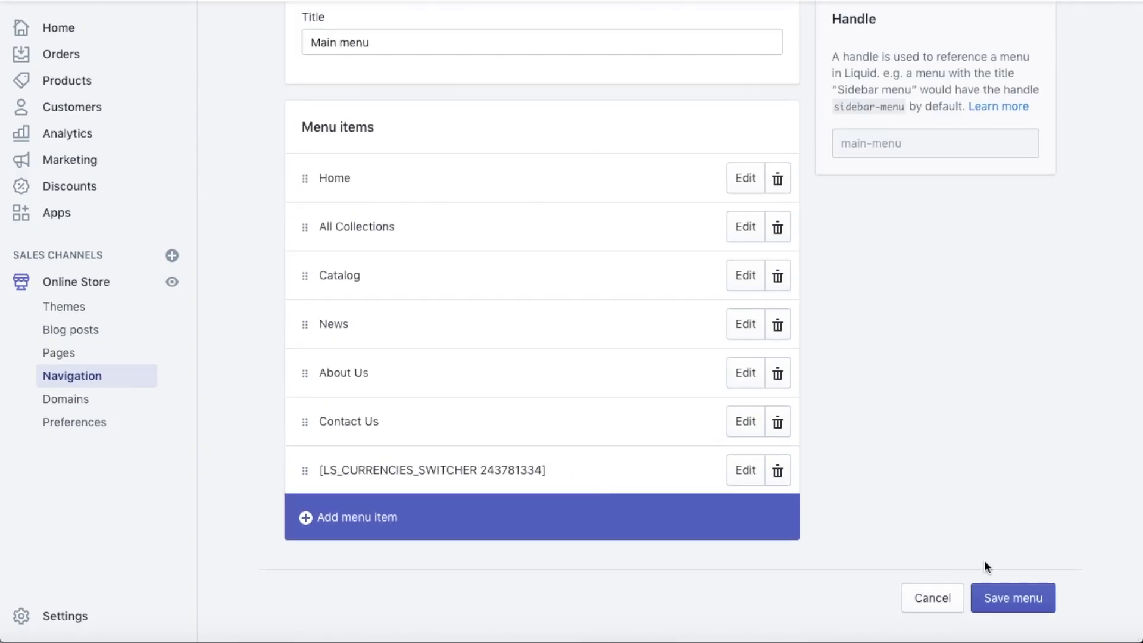
click(1012, 599)
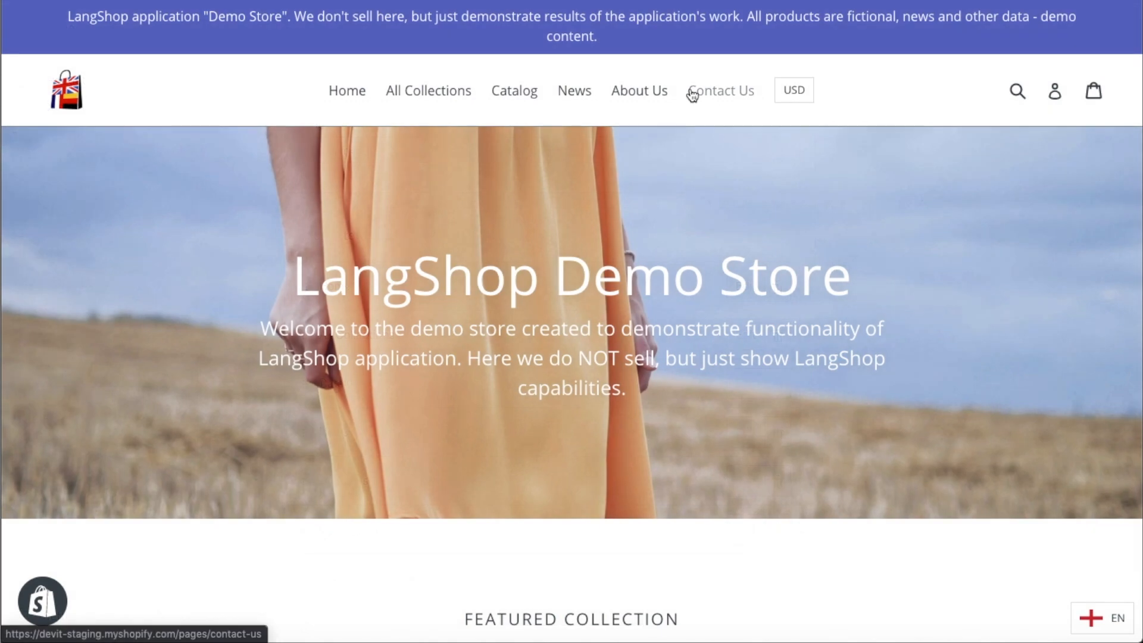
click(803, 93)
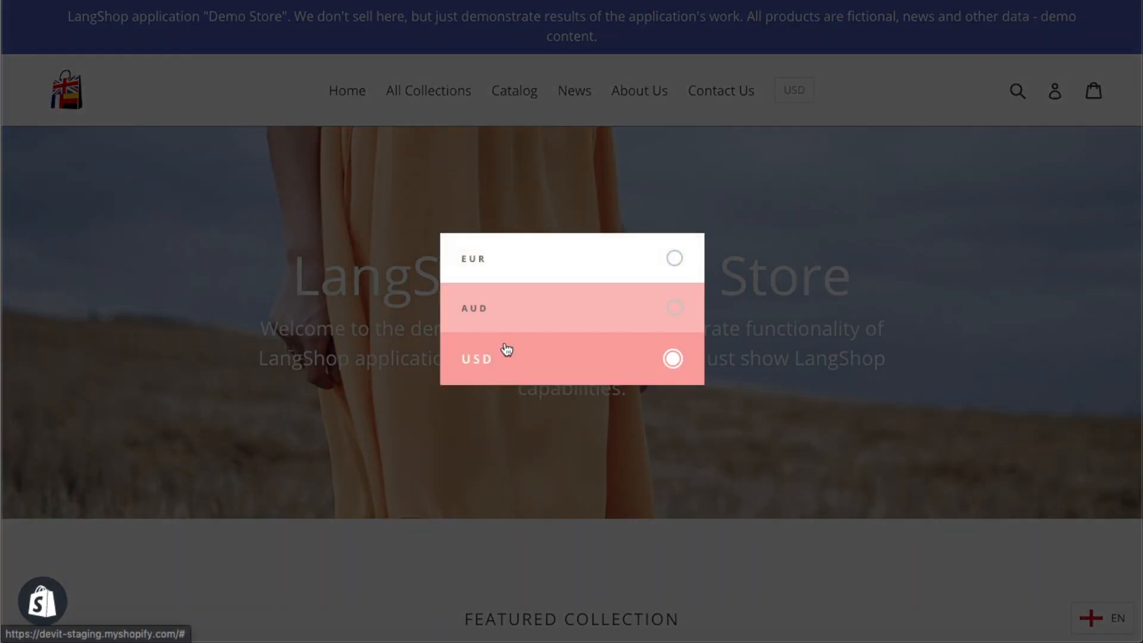
click(870, 89)
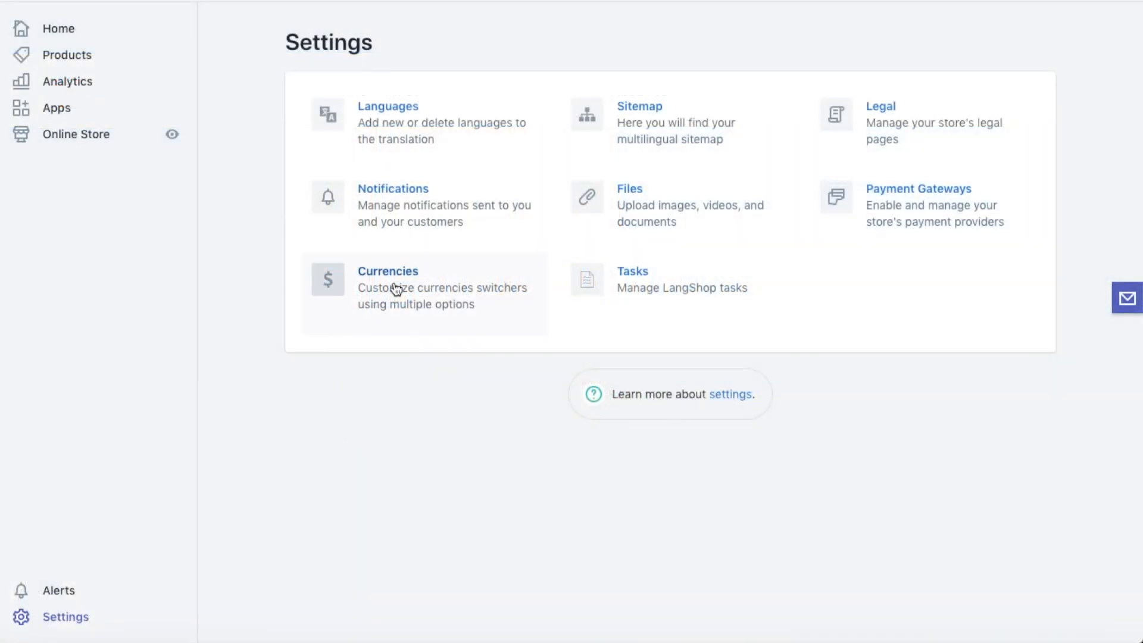
Disable the Main menu currencies switcher in LangShop's currency settings and save the change.
click(396, 289)
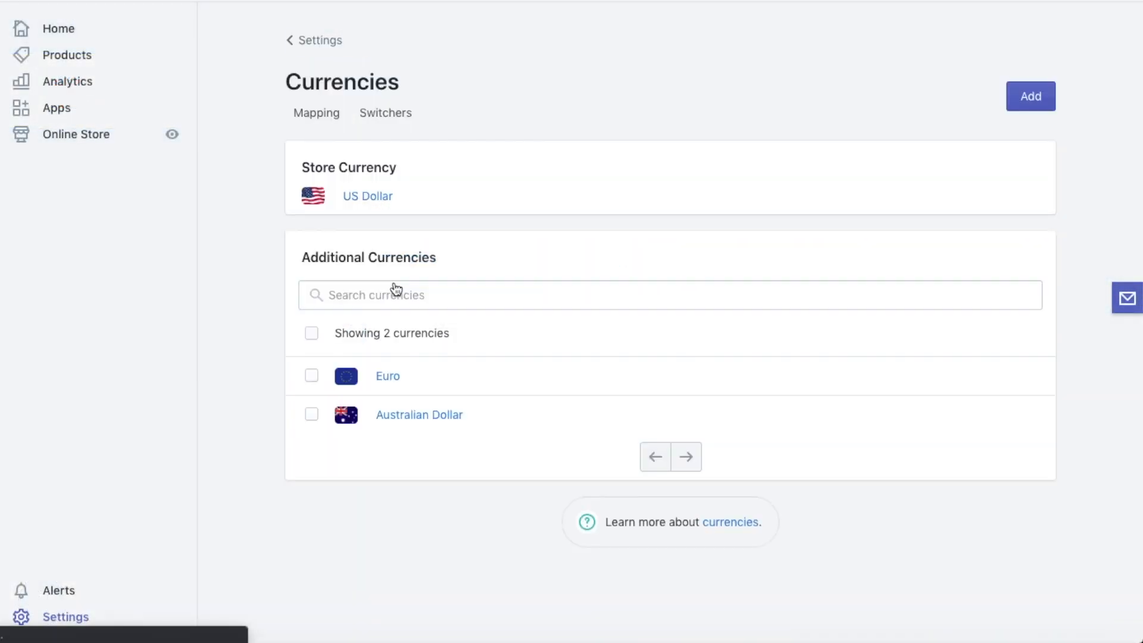
click(388, 114)
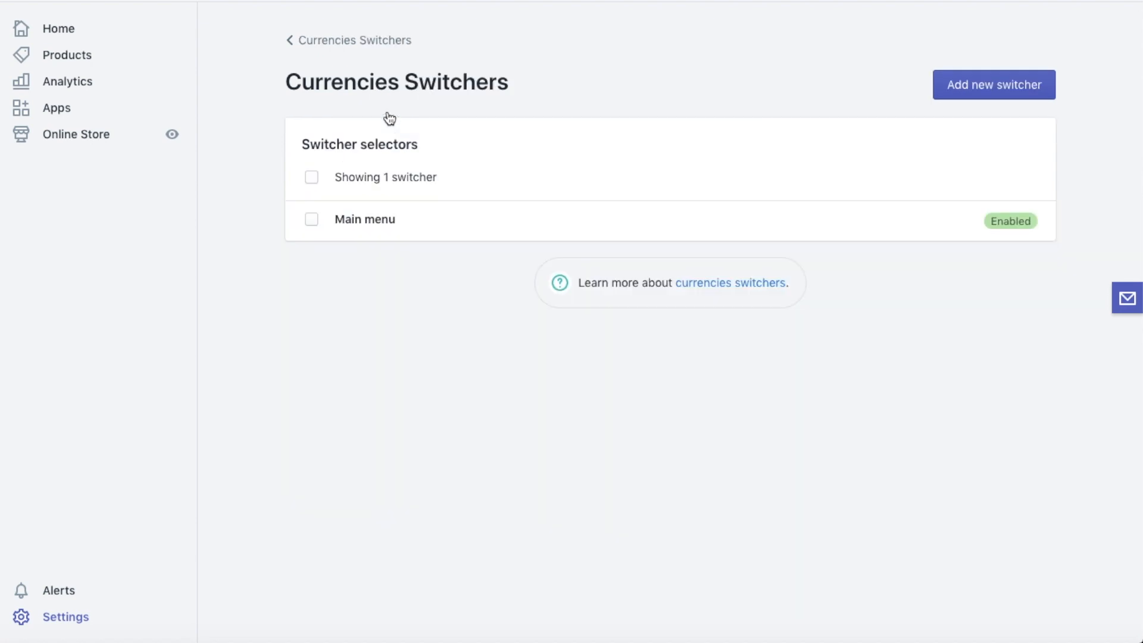
click(361, 220)
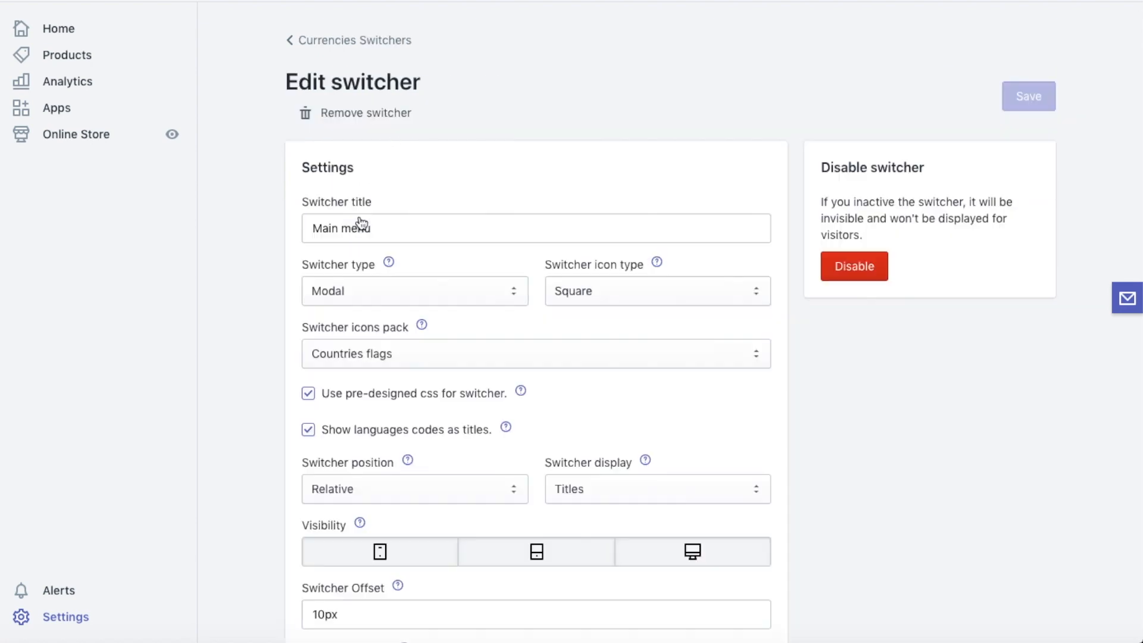
click(865, 272)
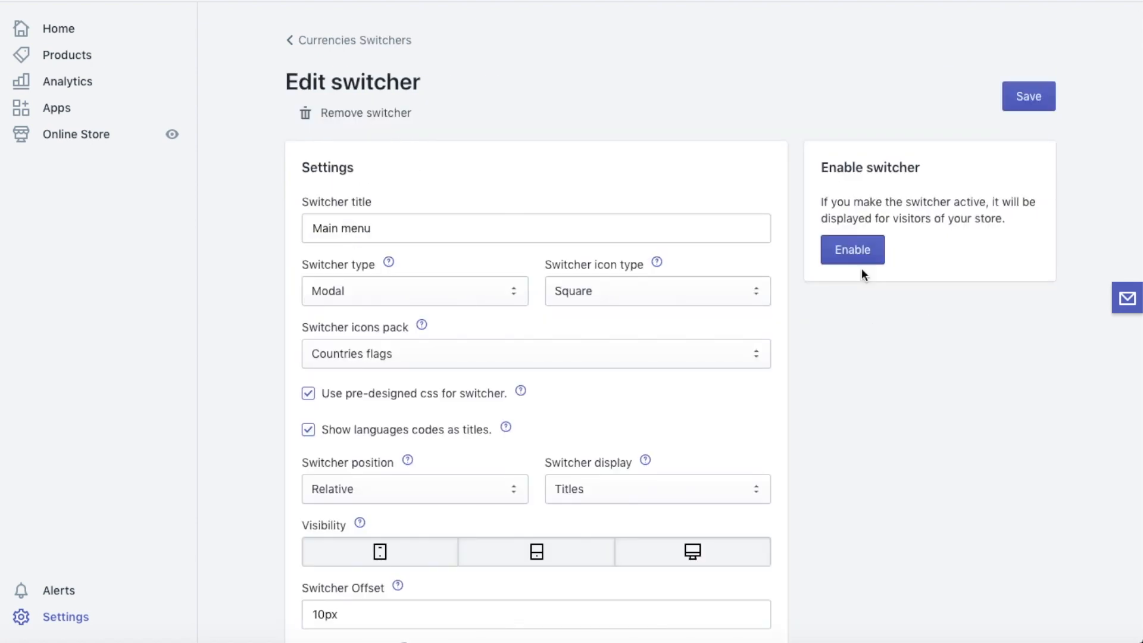
click(1031, 92)
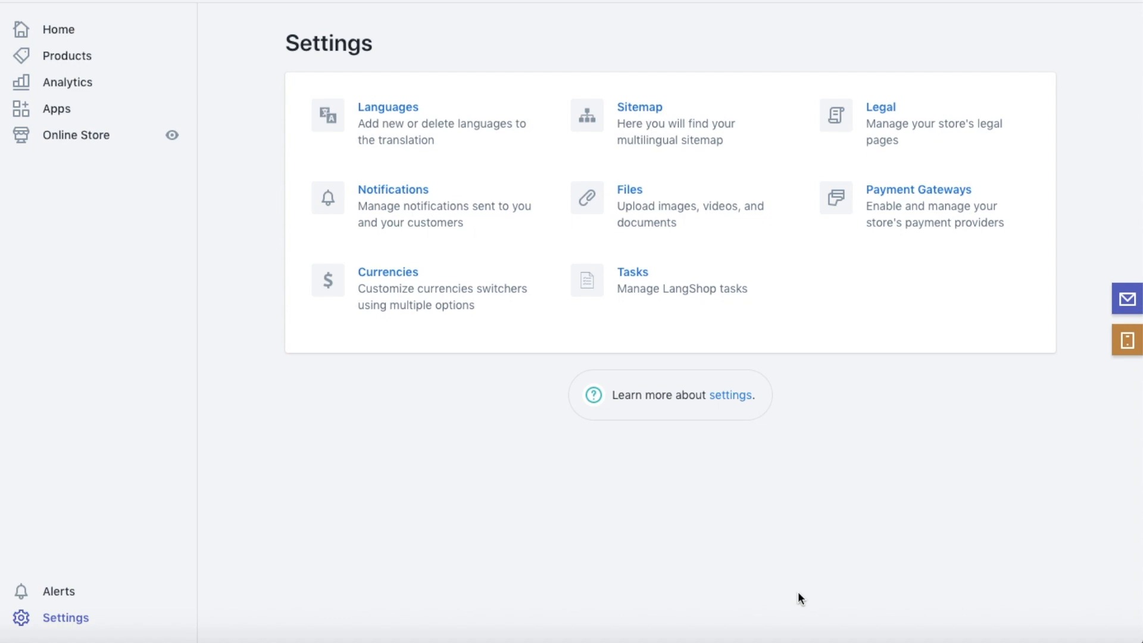
Set the Main menu currencies switcher's icons pack to Currencies symbols and its display to All.
click(441, 295)
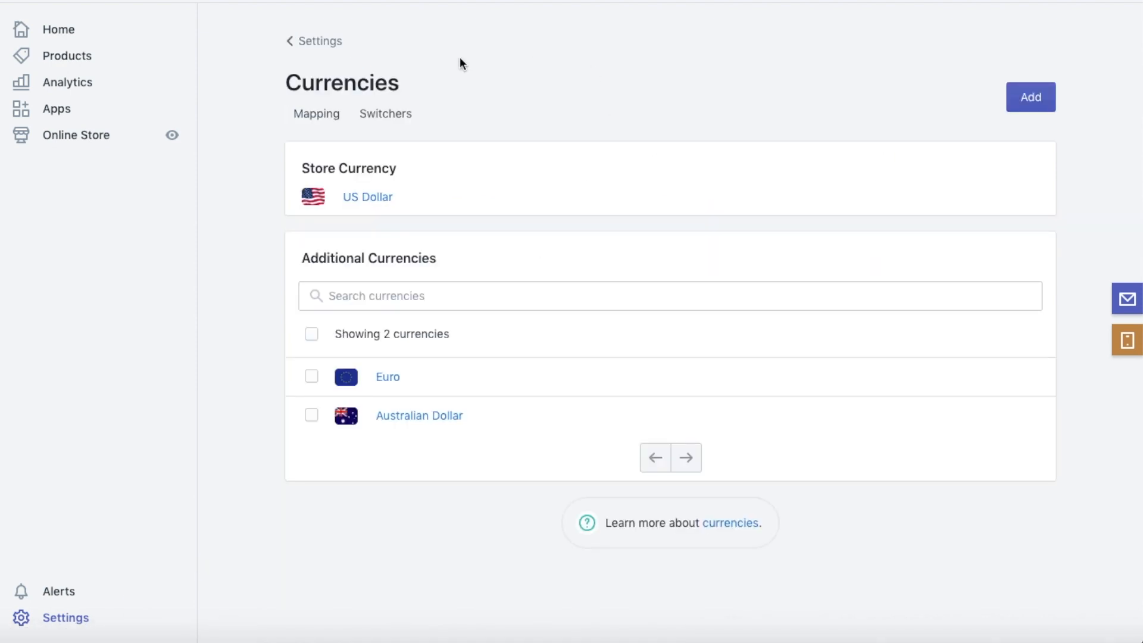
click(386, 115)
click(377, 219)
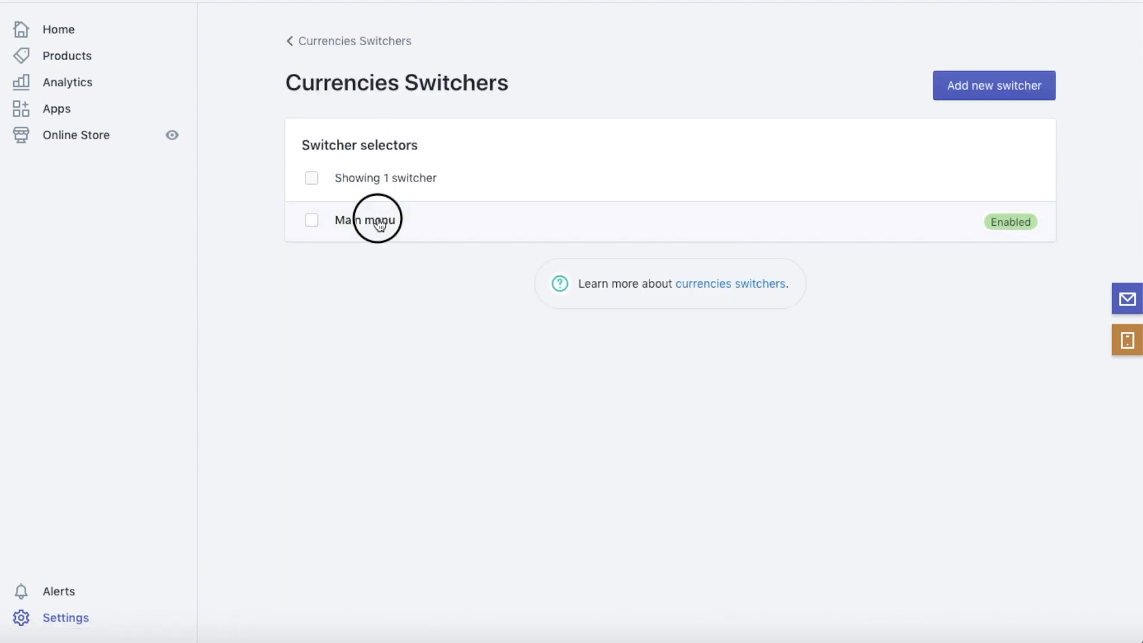
scroll(270, 262, down, 3)
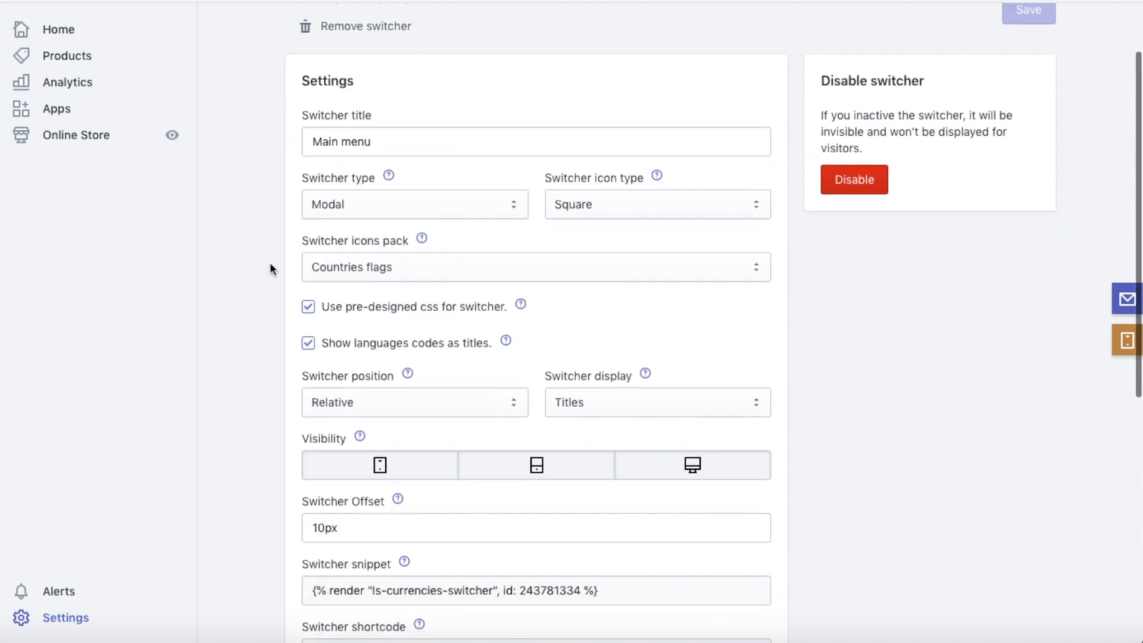
click(391, 199)
click(387, 214)
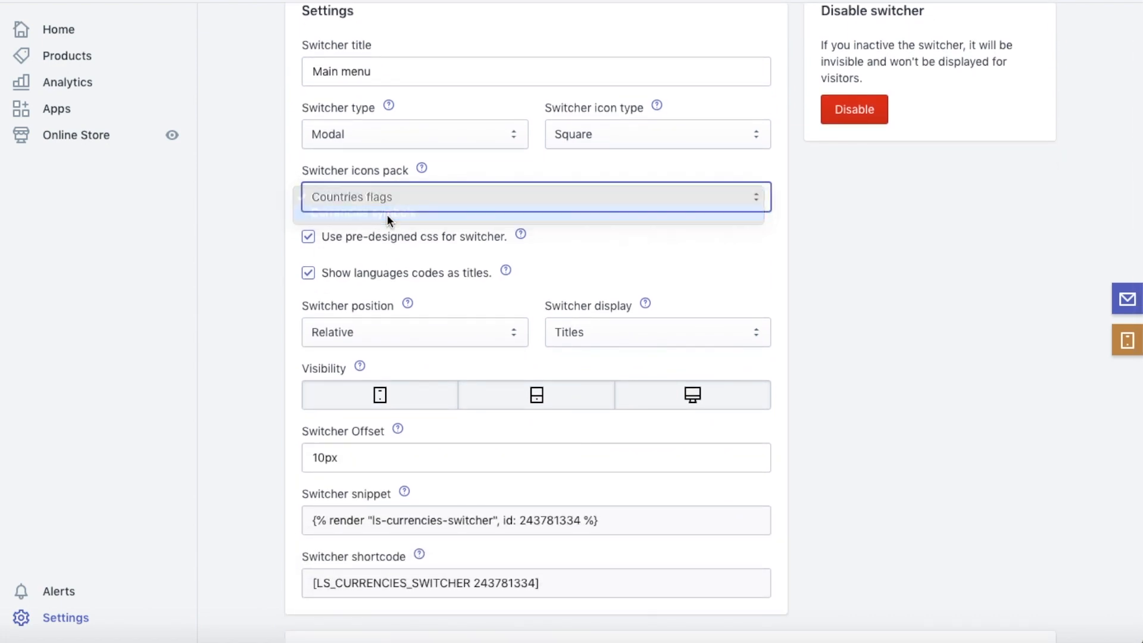
click(675, 331)
click(665, 321)
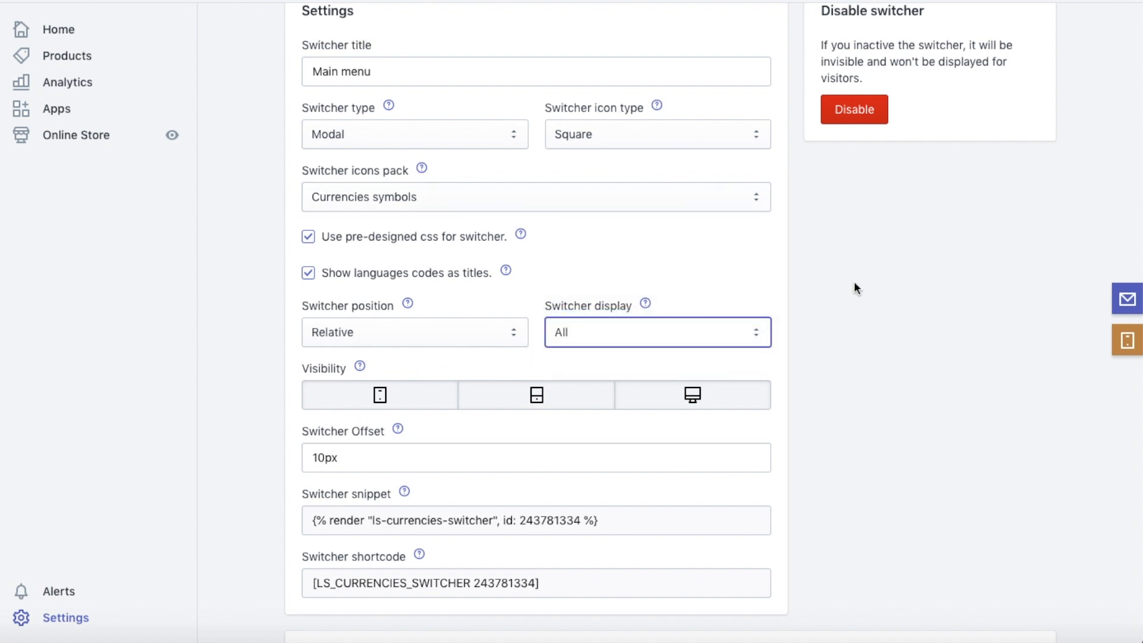
Save the currencies switcher and check its currency symbols in the storefront's modal list.
scroll(873, 286, up, 3)
click(1020, 94)
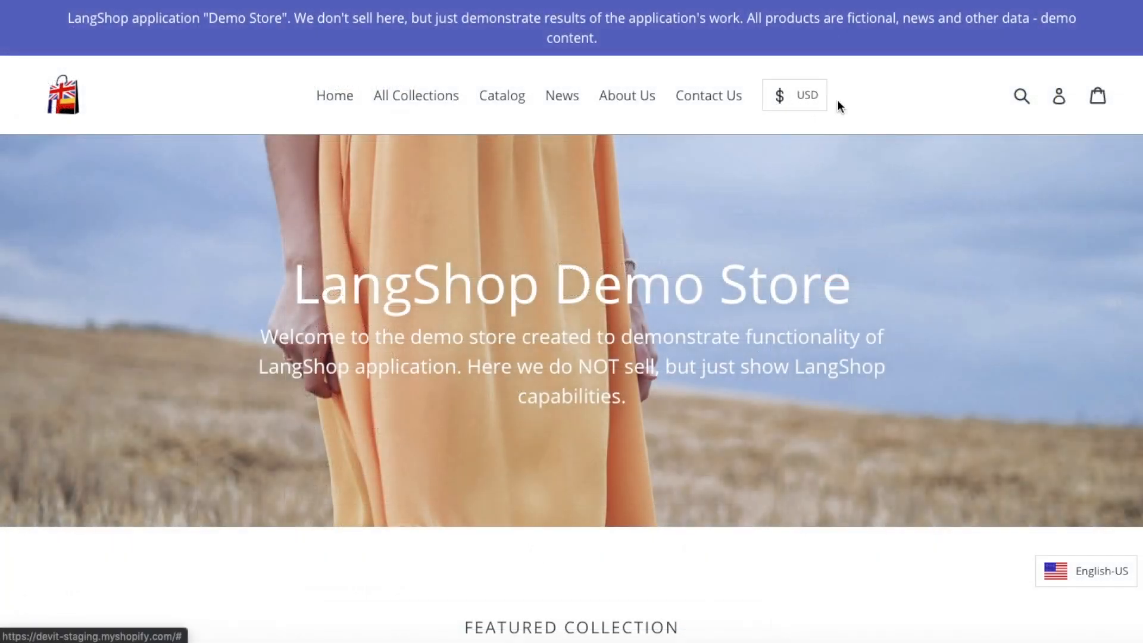
click(811, 100)
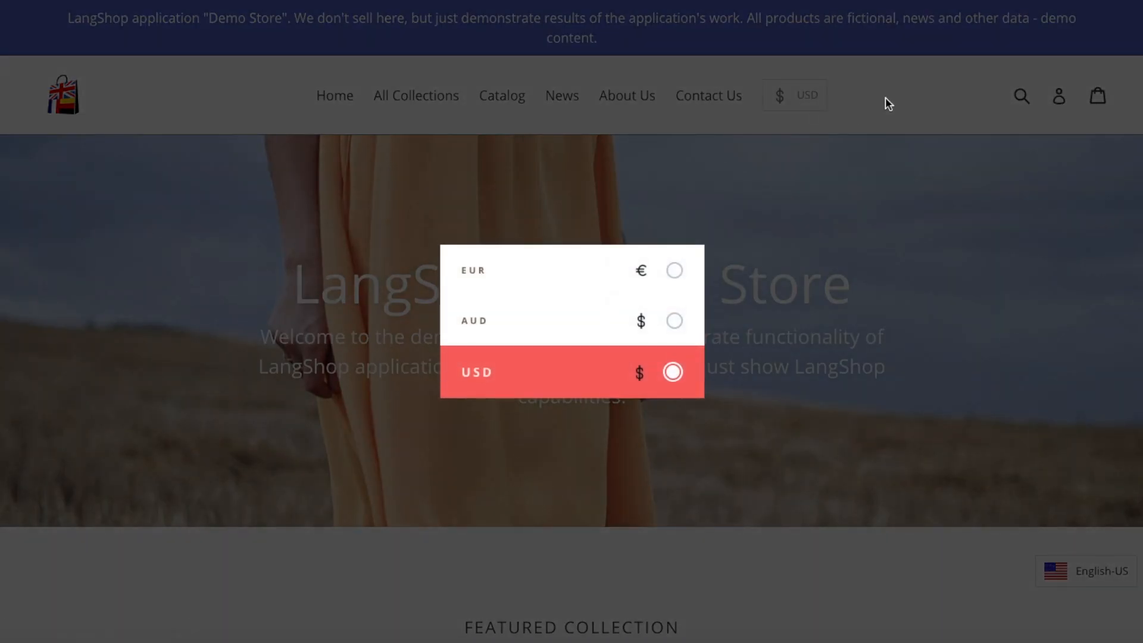
click(885, 102)
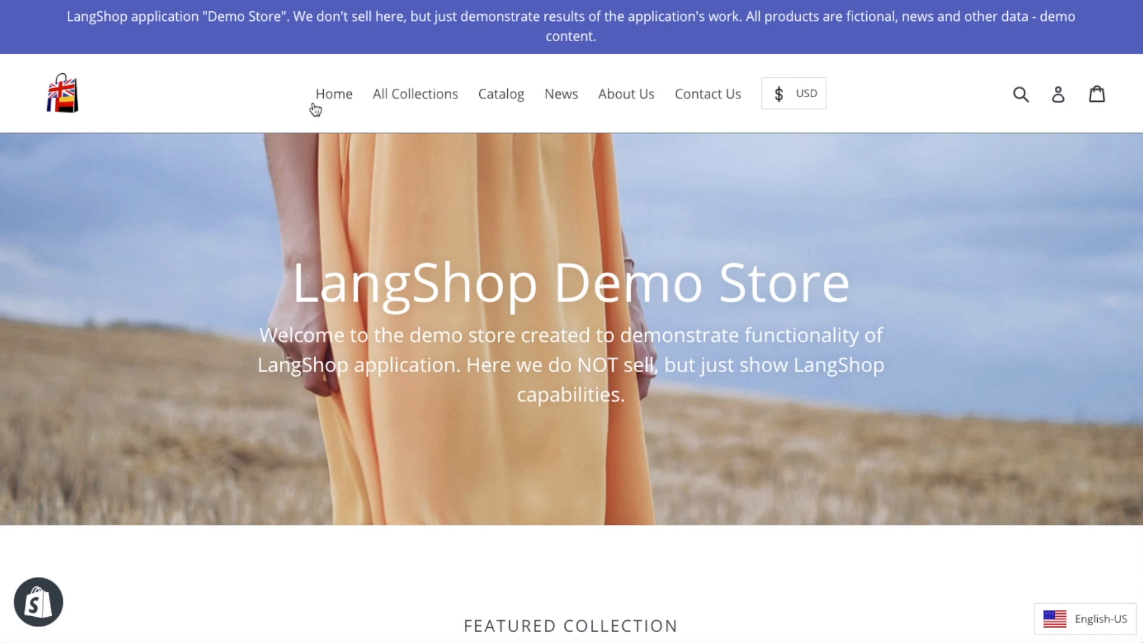
Browse the storefront's All Collections page and the product listing in the Catalog.
click(414, 106)
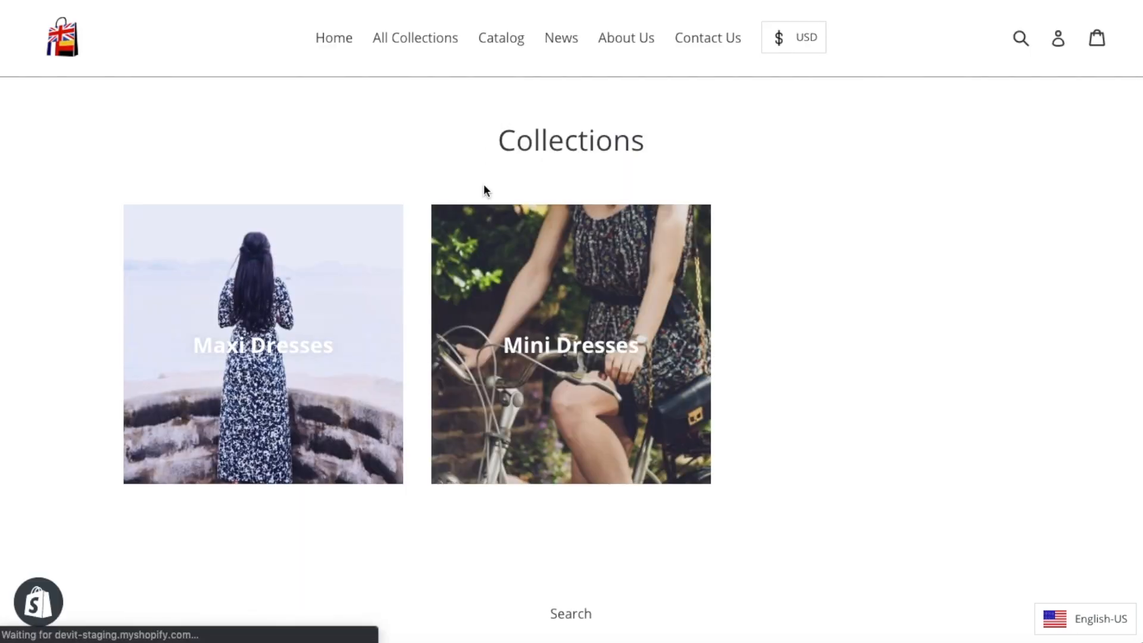
scroll(485, 188, down, 3)
scroll(484, 191, up, 3)
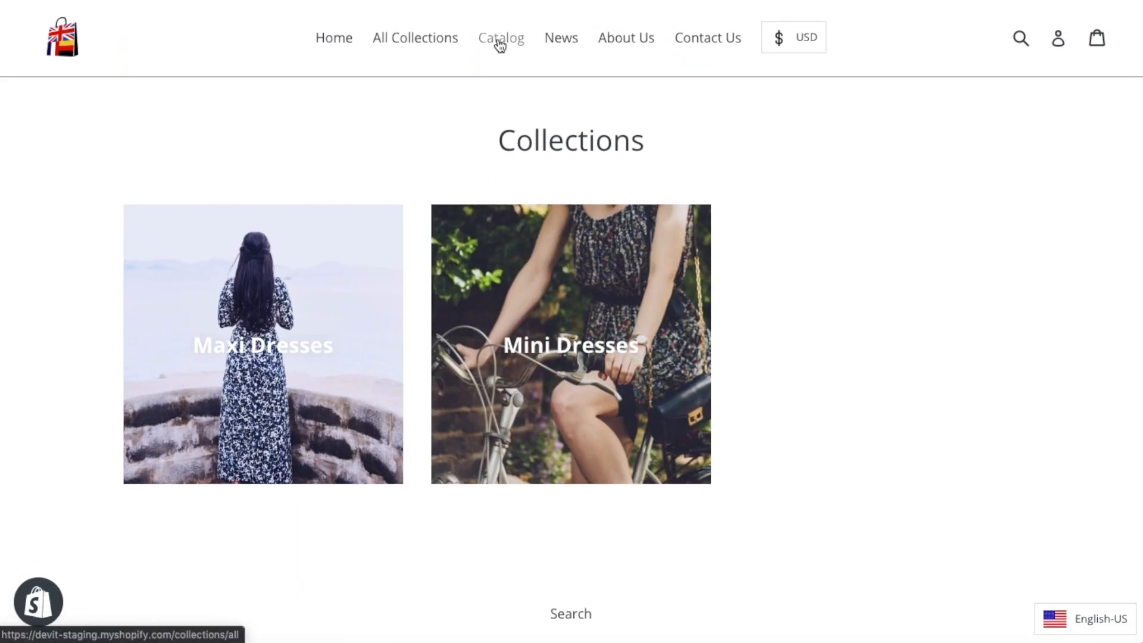
click(500, 47)
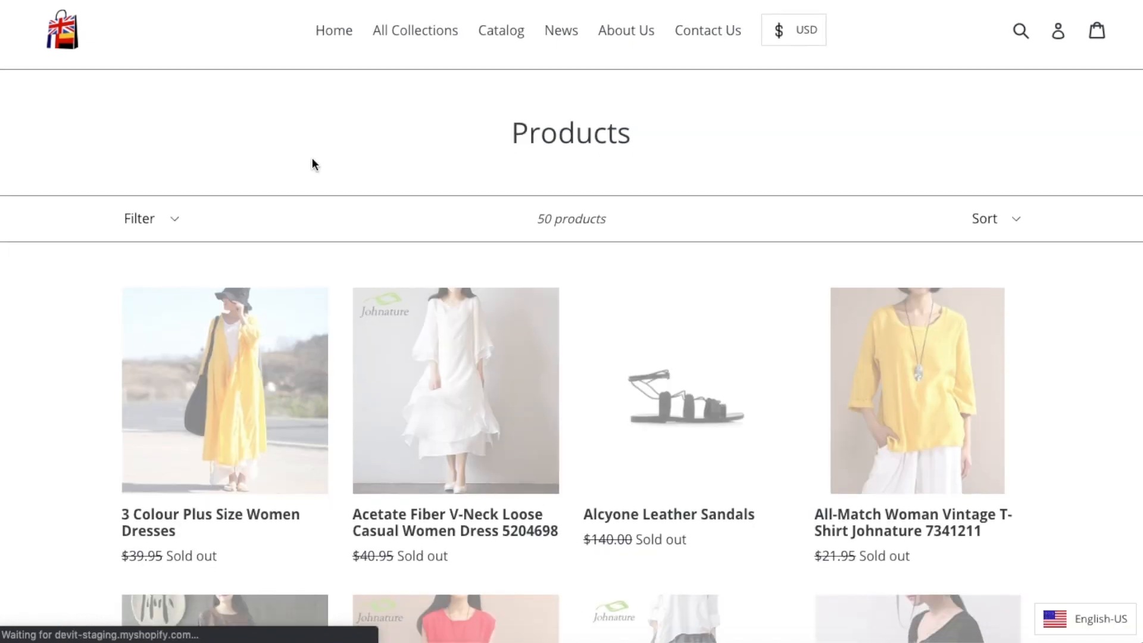
scroll(312, 163, down, 10)
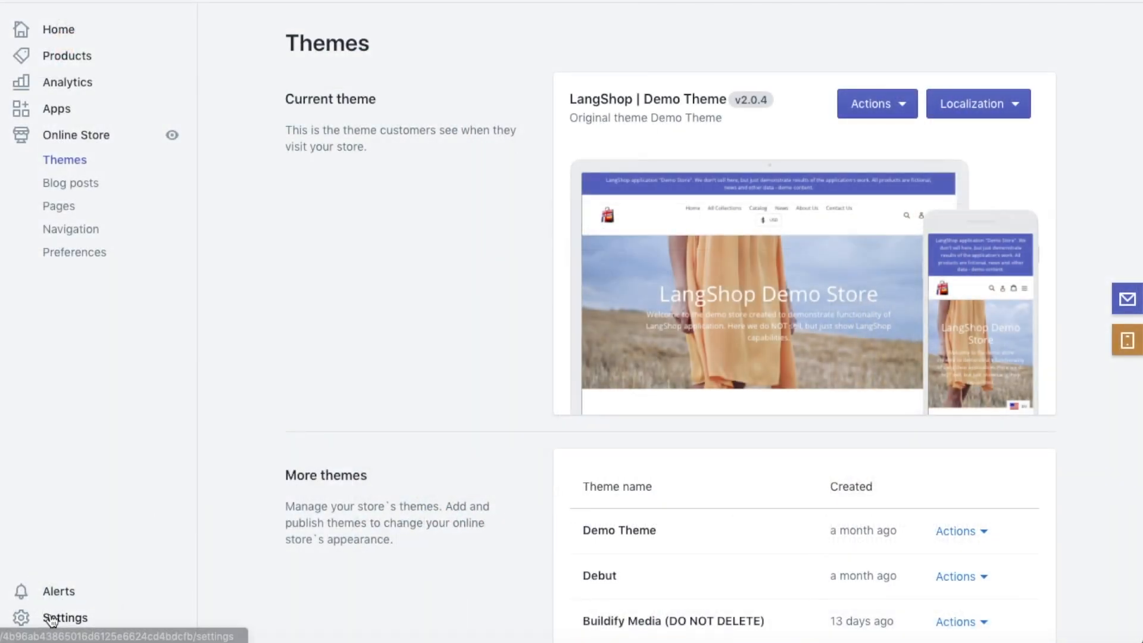
Open the language mappings in LangShop's settings, switching the detection type to Store language and back to Browser language.
click(52, 619)
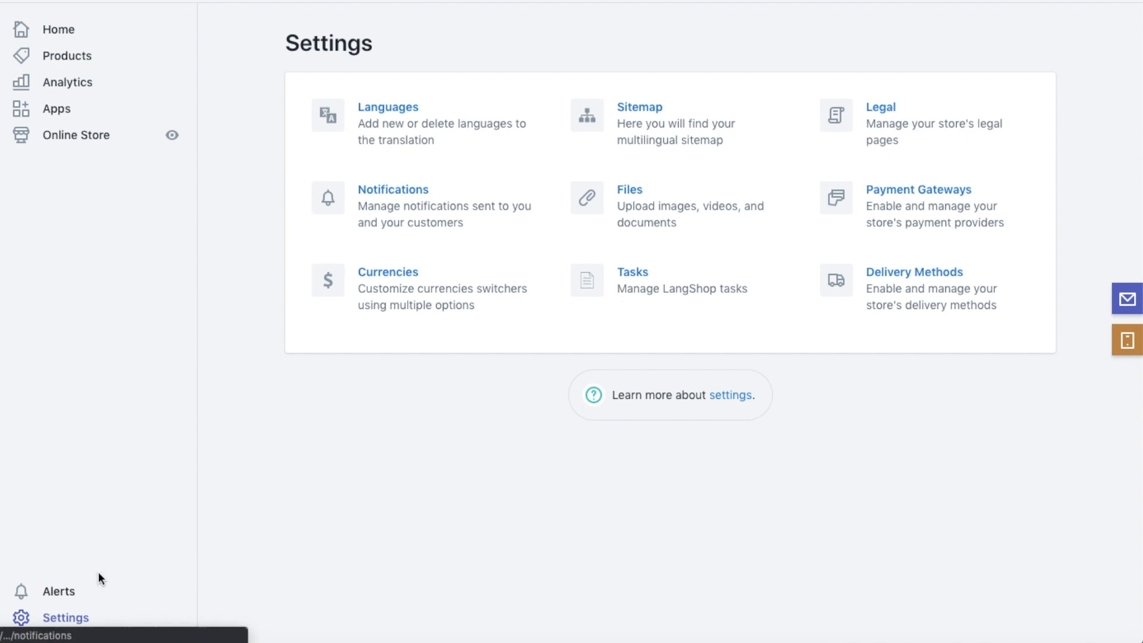
click(369, 133)
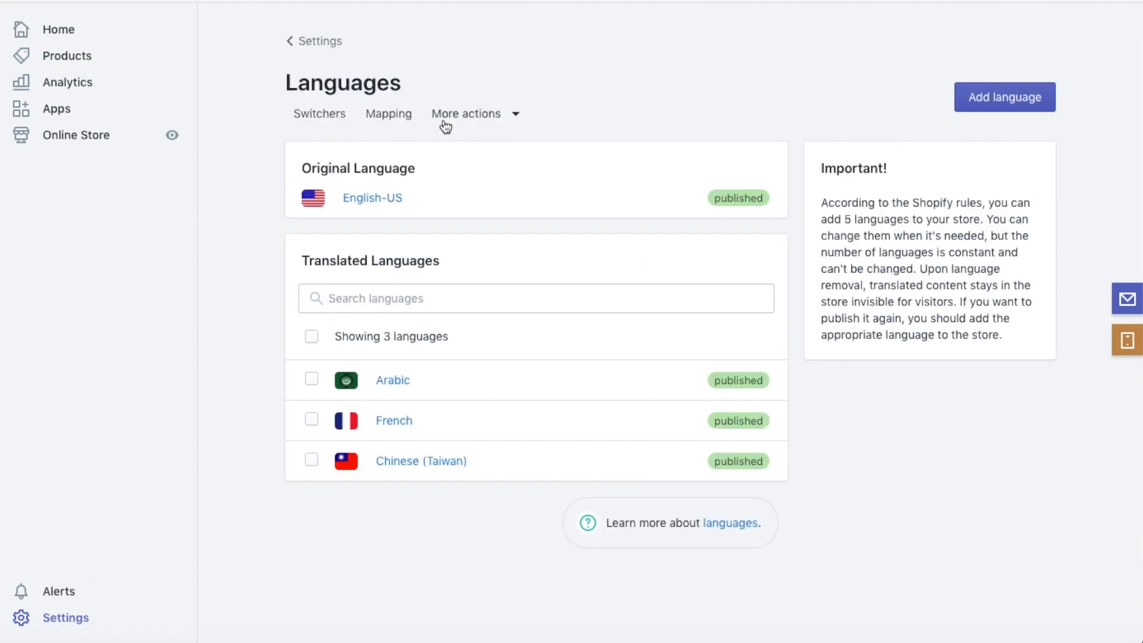
click(390, 115)
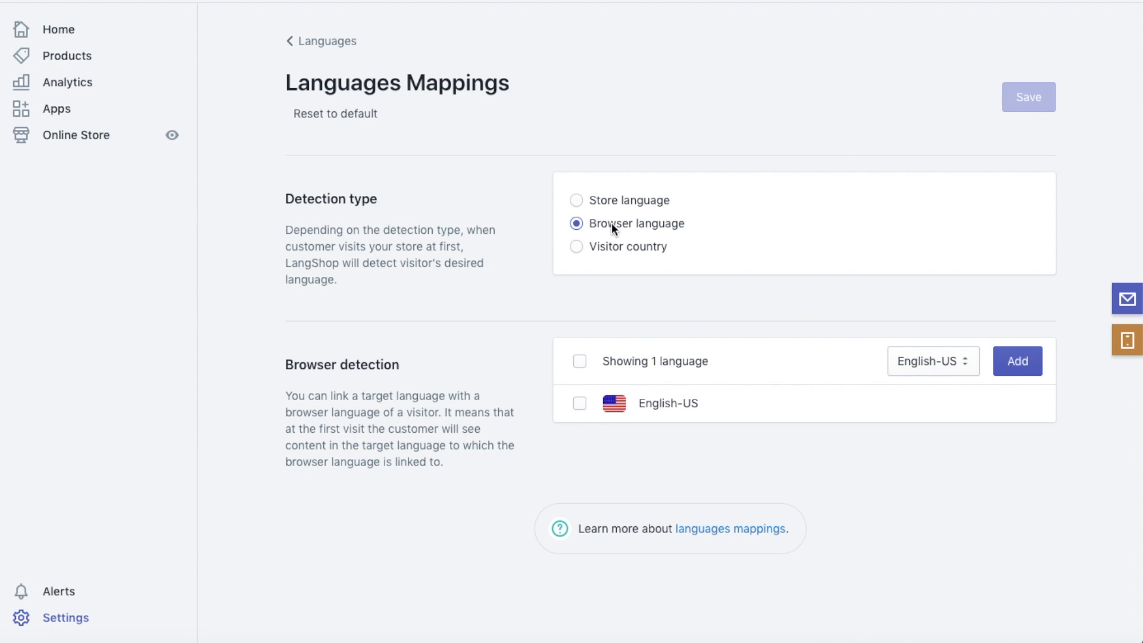
click(631, 201)
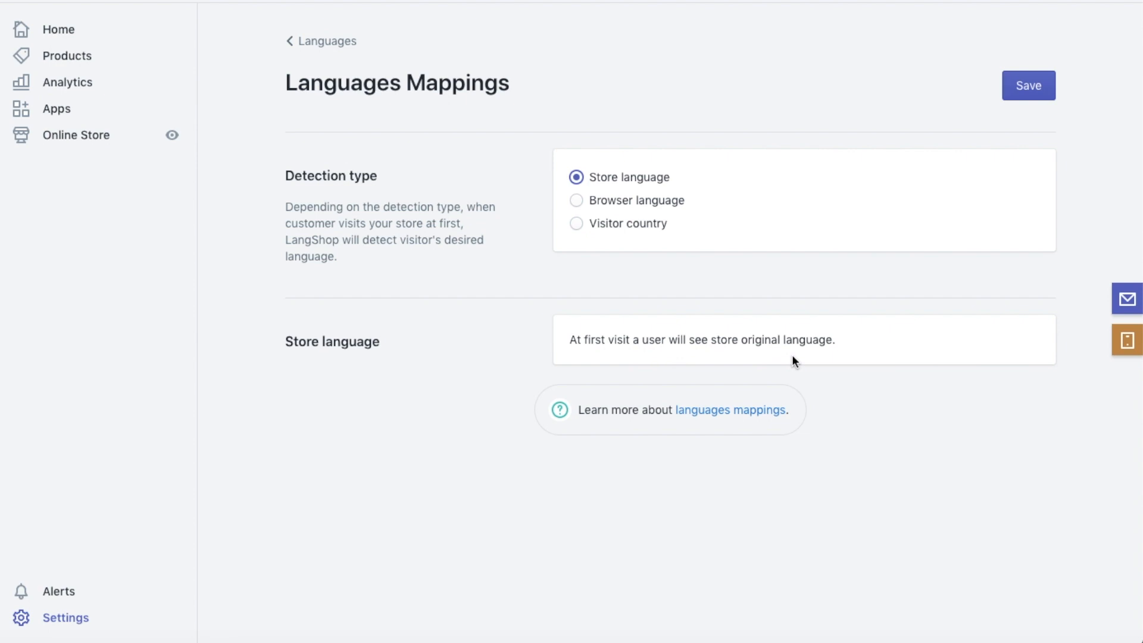
click(628, 197)
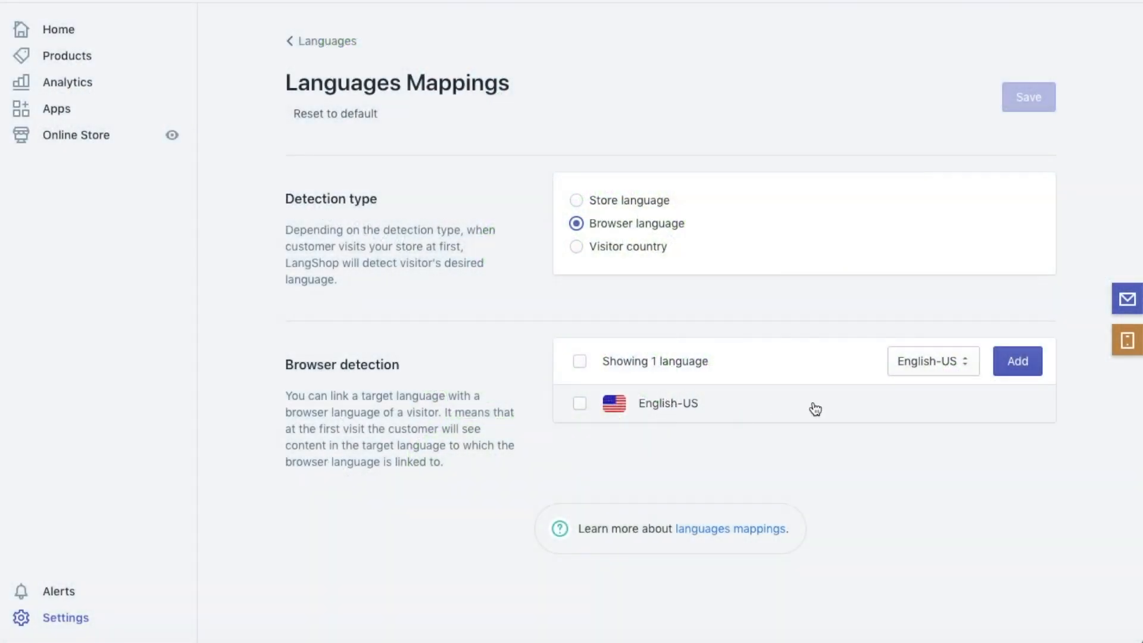
Link the Luxembourgish browser language to French in the browser detection mappings.
click(959, 362)
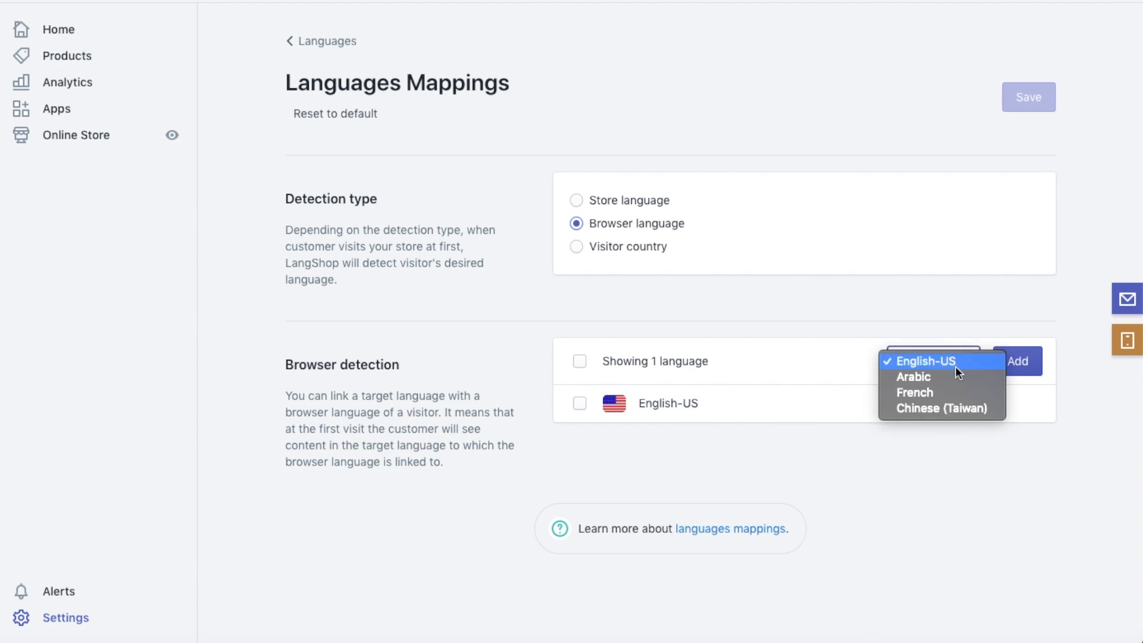
click(952, 392)
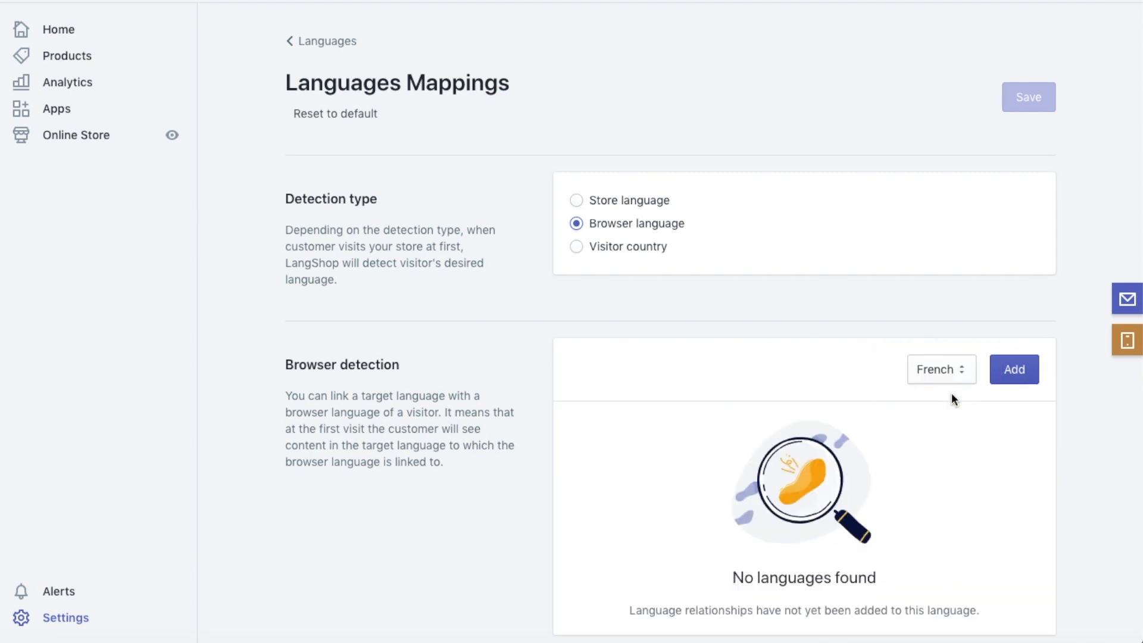
scroll(935, 398, down, 2)
click(1016, 296)
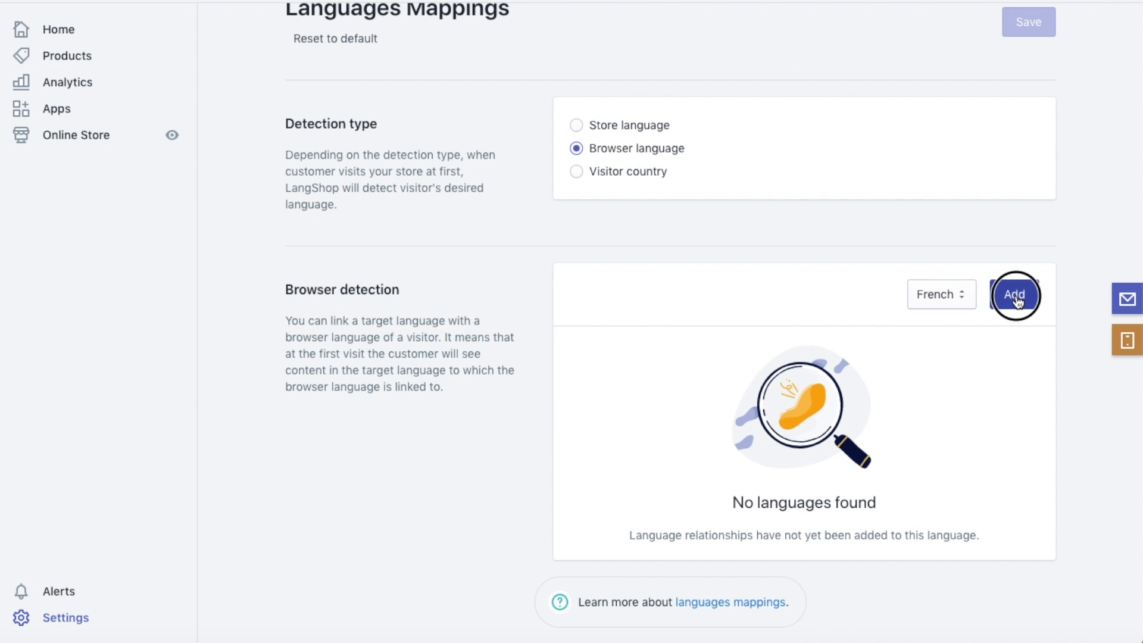
click(477, 145)
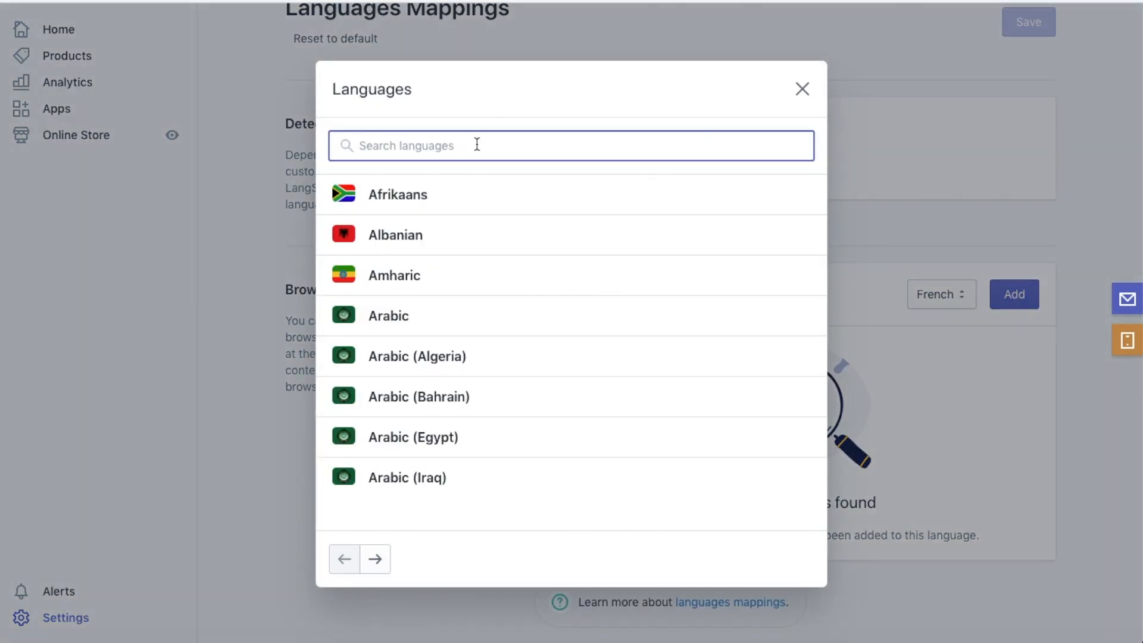
text(lux)
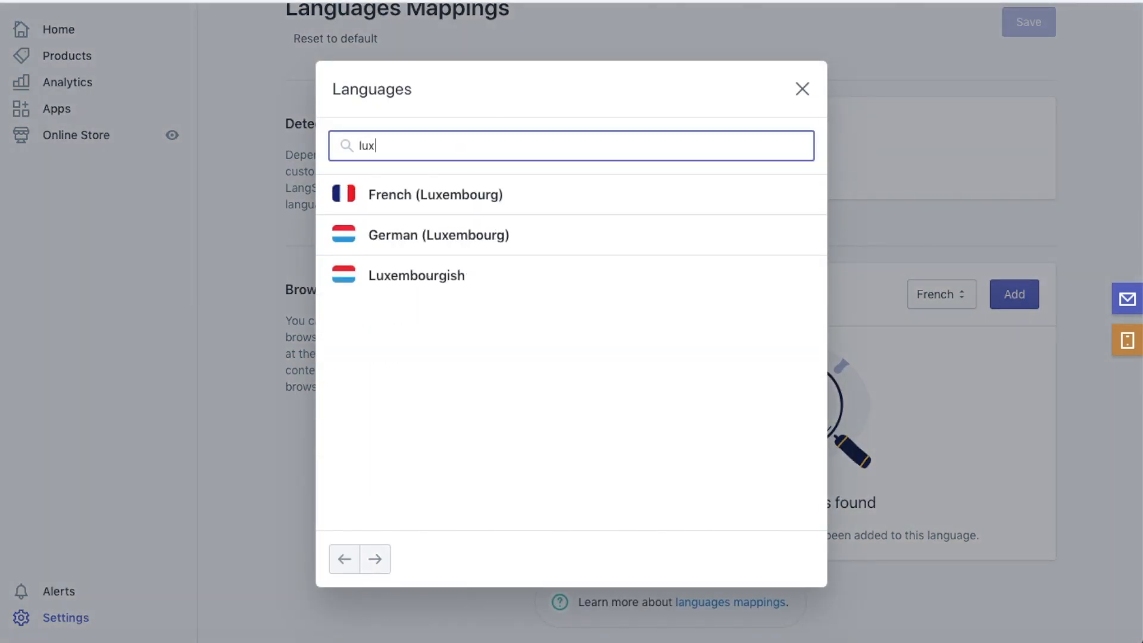
click(449, 271)
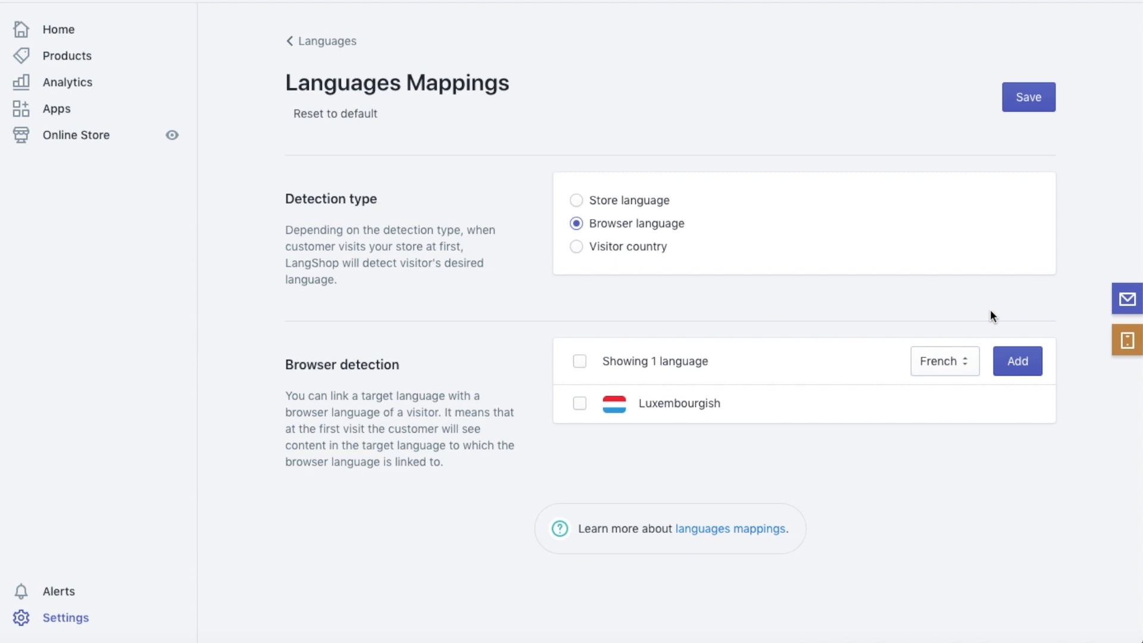
Link the German (Luxembourg) browser language to French as well and save the language mappings.
click(1019, 368)
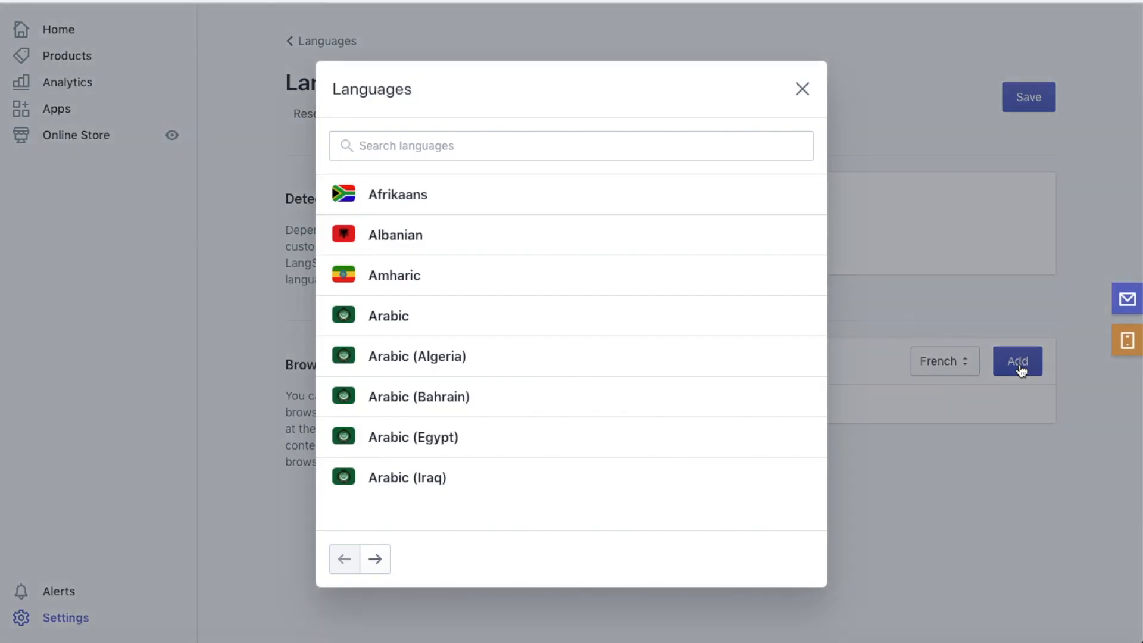
click(486, 145)
text(lux)
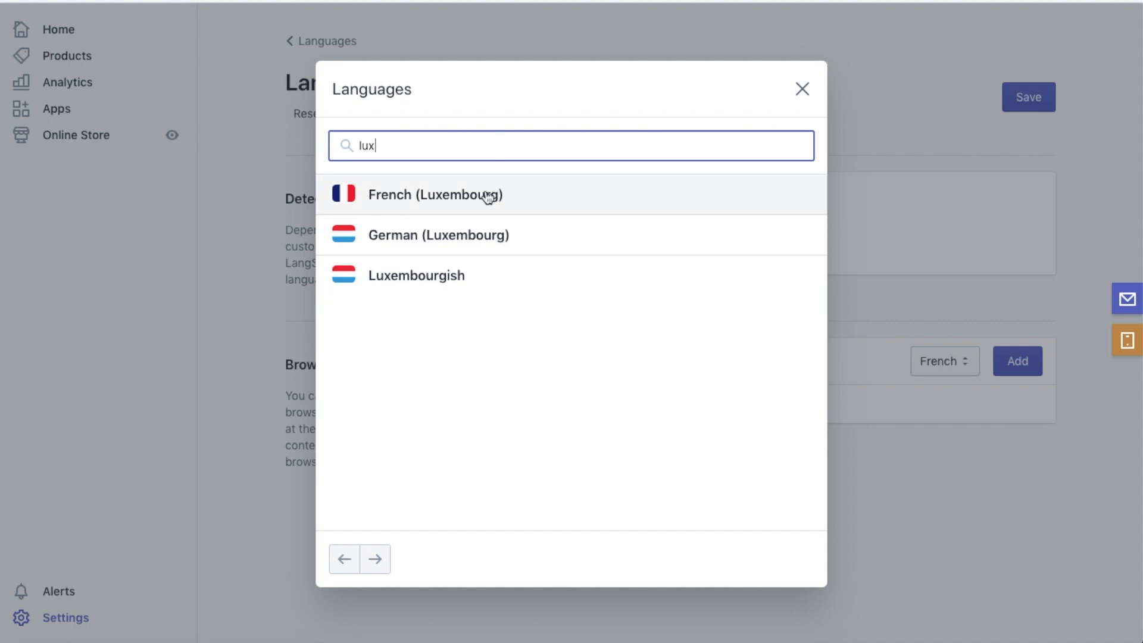
click(467, 236)
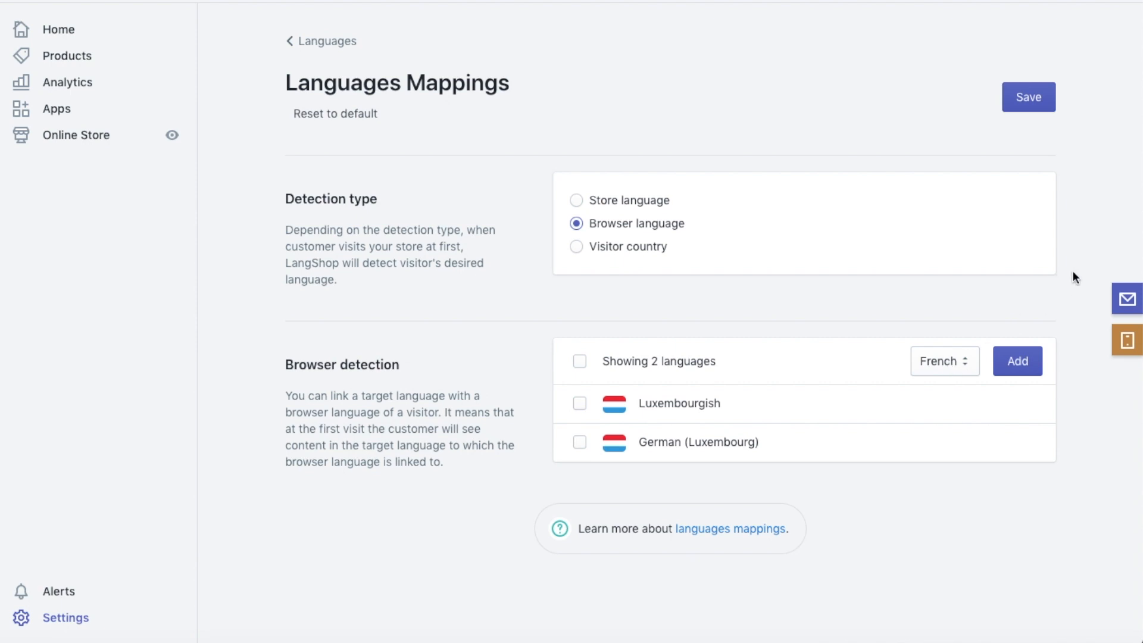
click(1029, 98)
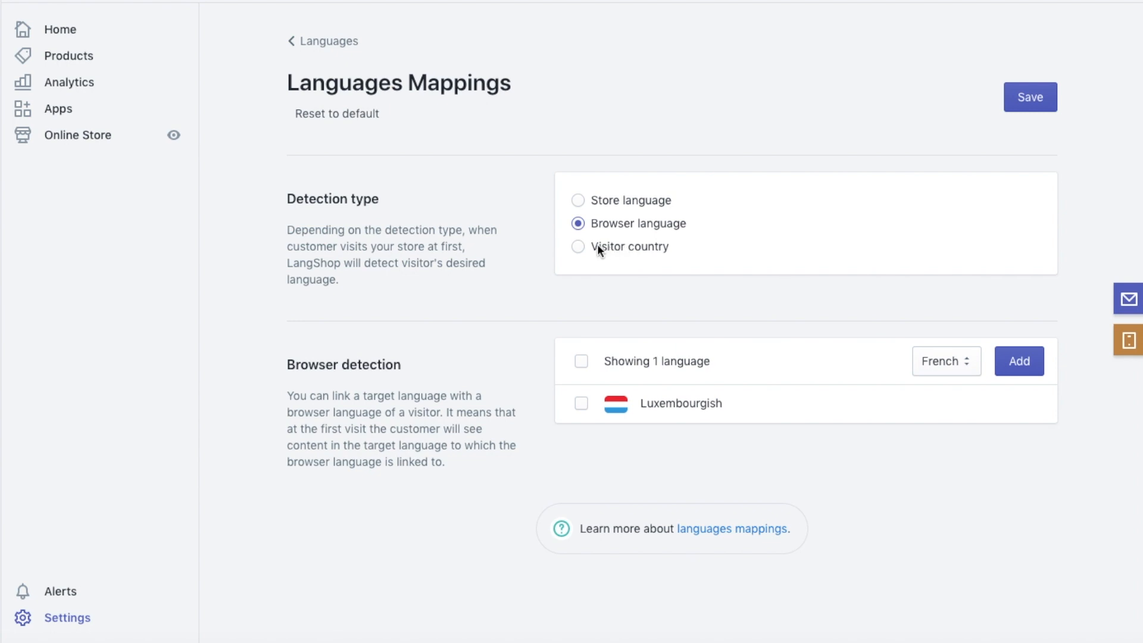
Set the detection type to Visitor country and link China to English-US.
click(578, 247)
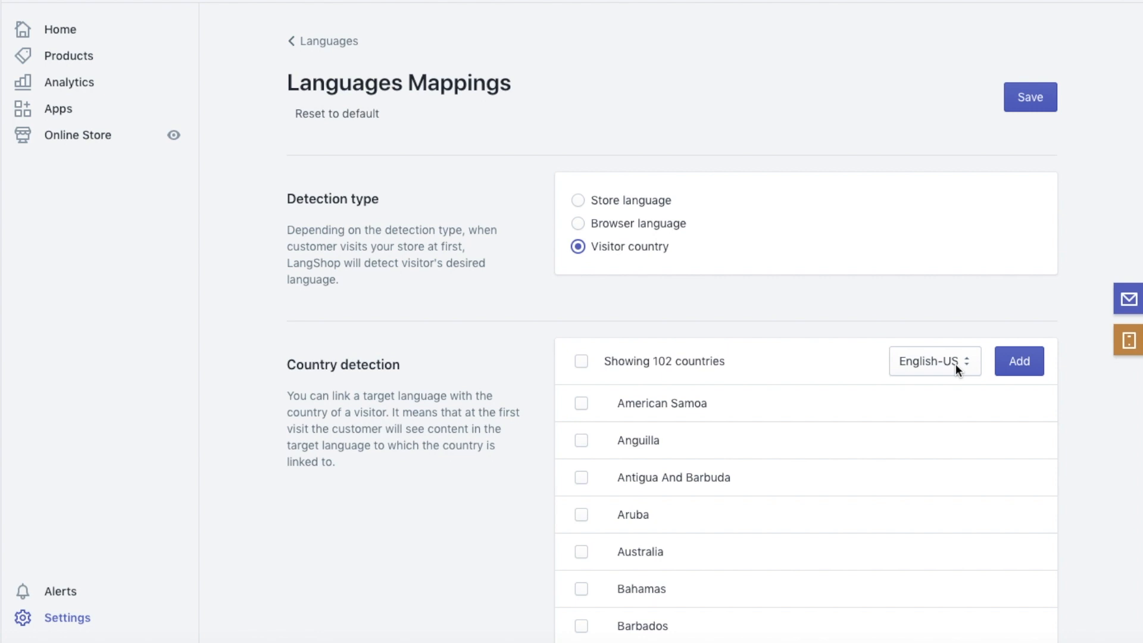
click(1032, 369)
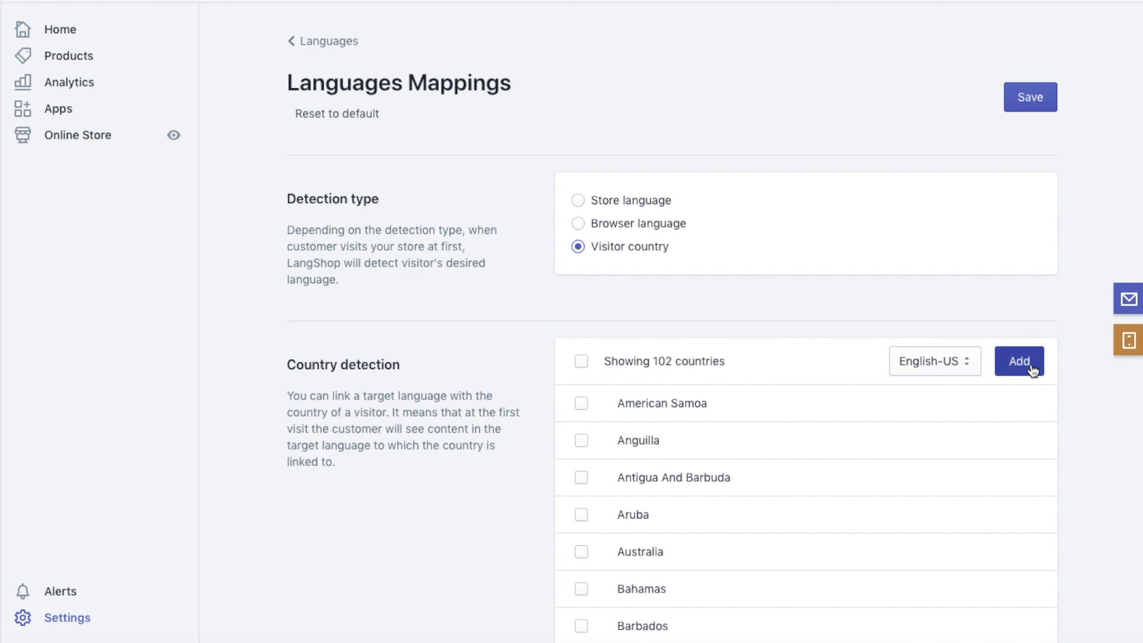
click(500, 142)
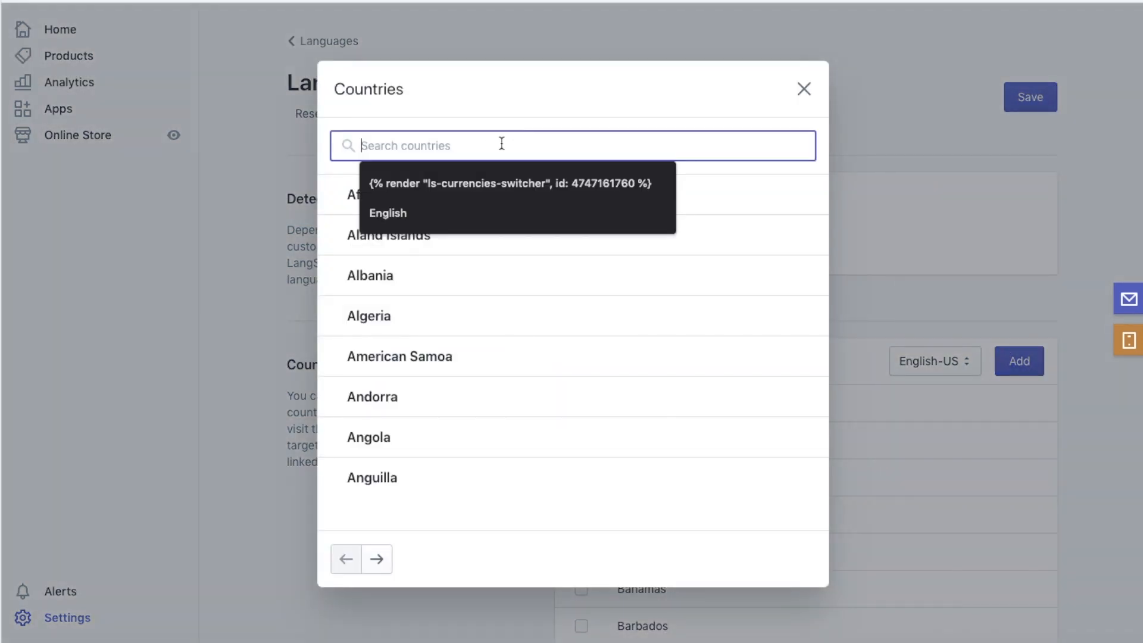
text(ch)
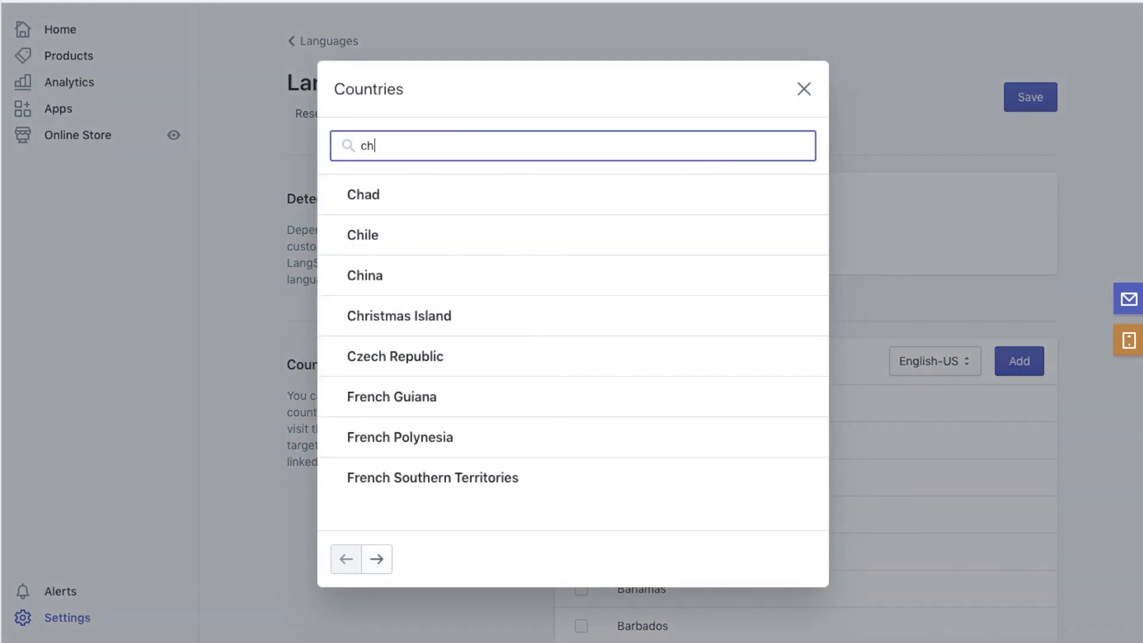
click(438, 275)
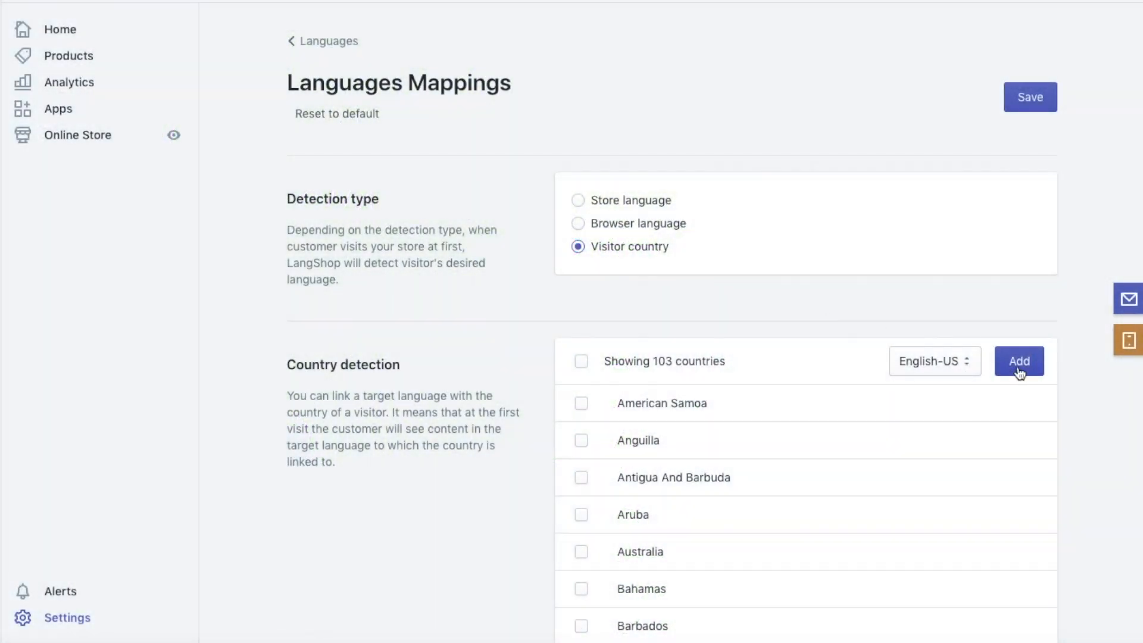
Add Japan to the countries linked to English-US and save the mappings.
click(1021, 366)
click(476, 146)
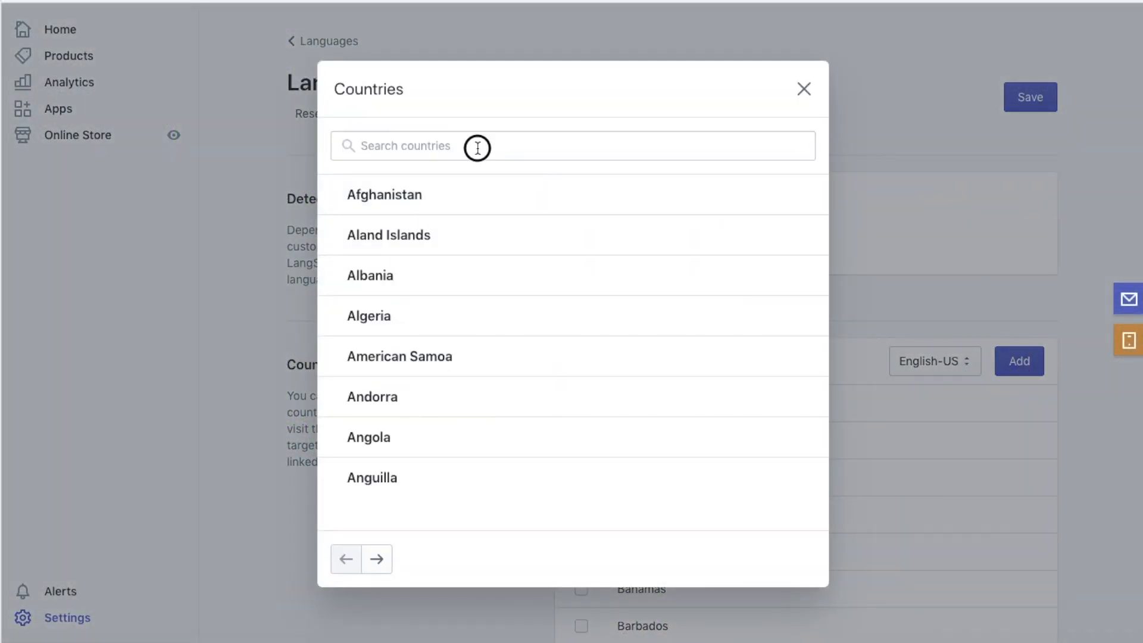
text(ja)
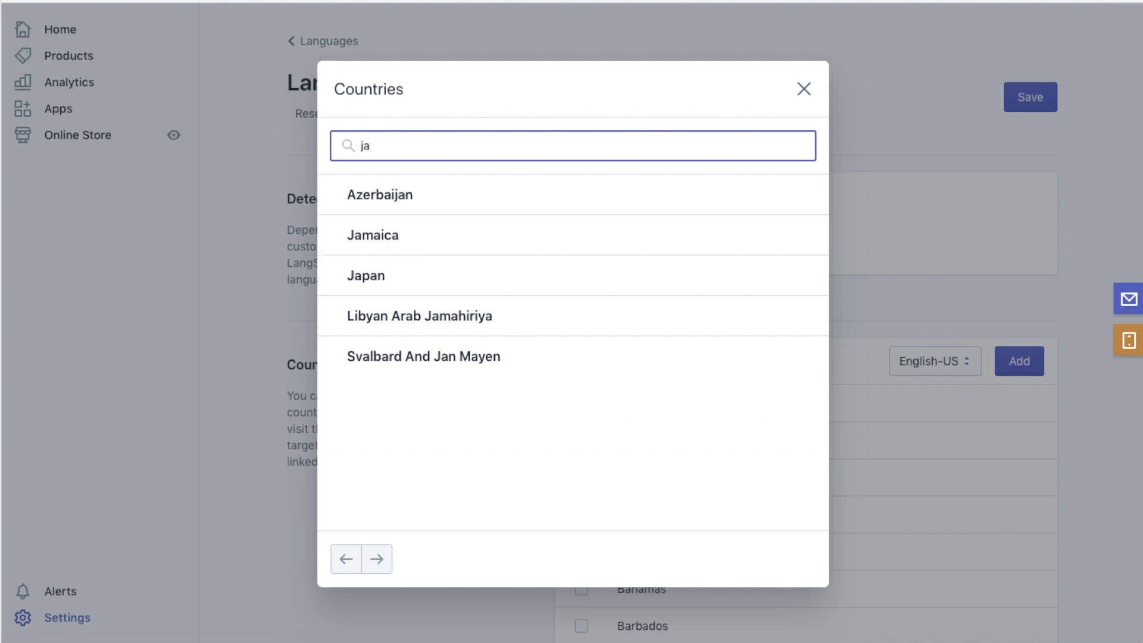
click(441, 292)
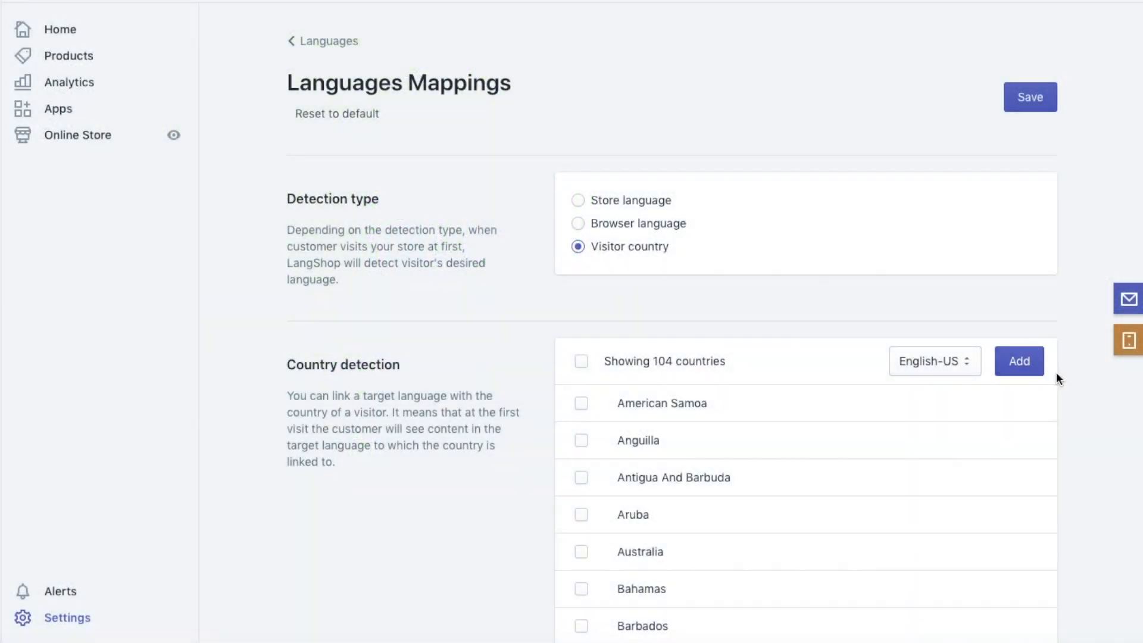
scroll(1058, 371, down, 20)
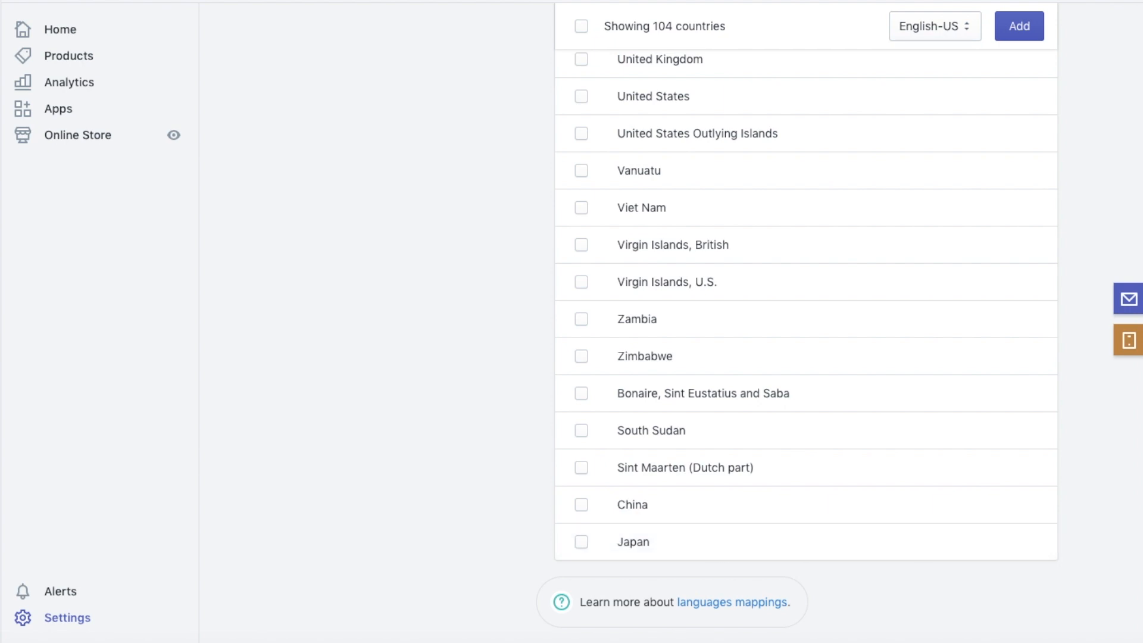
scroll(1119, 113, up, 20)
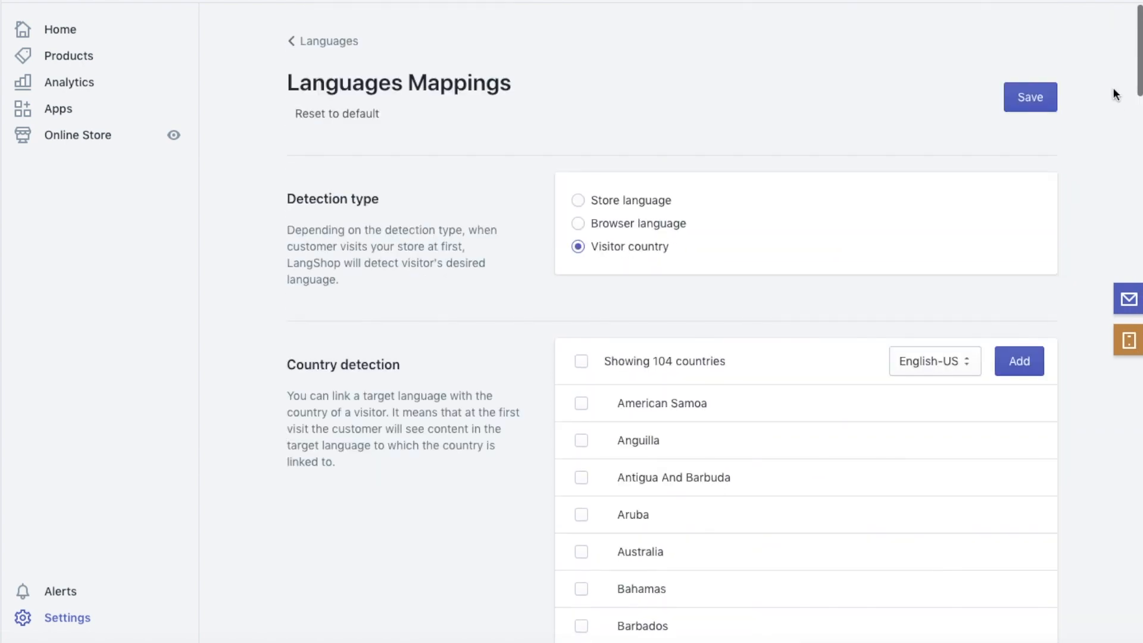
click(1025, 102)
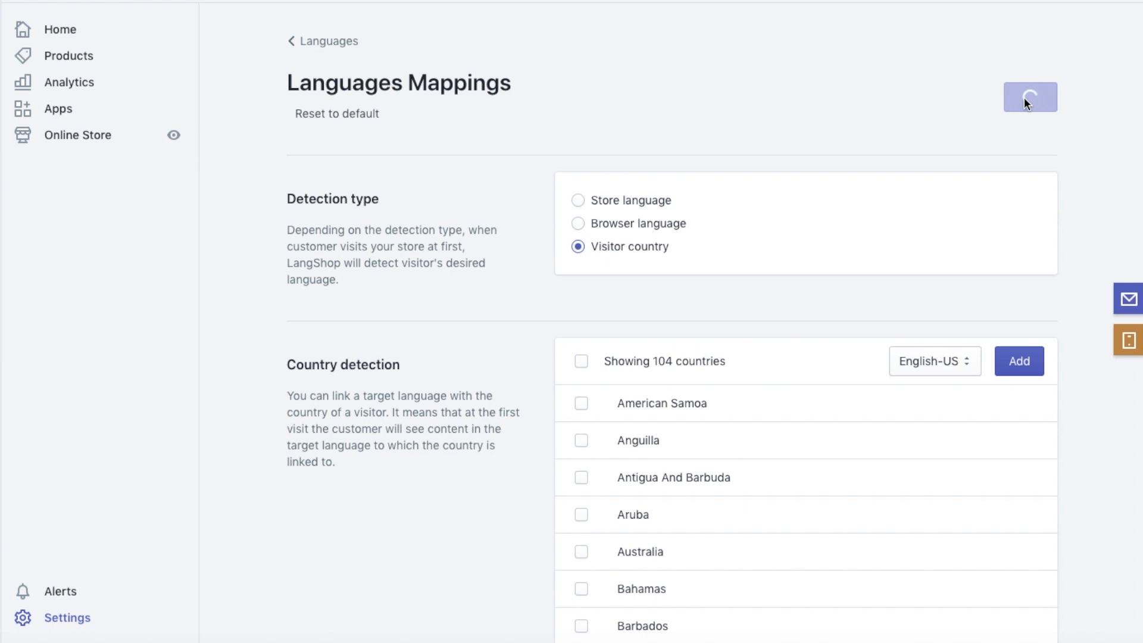
Link Canada to French in the country detection mappings and save the change.
click(935, 357)
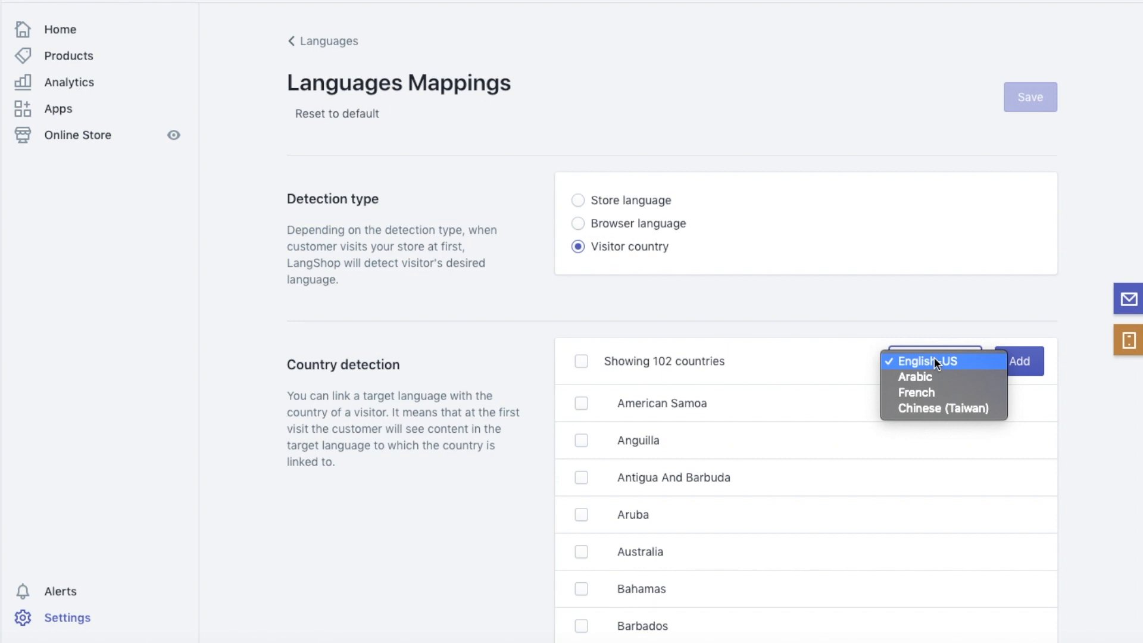
click(934, 398)
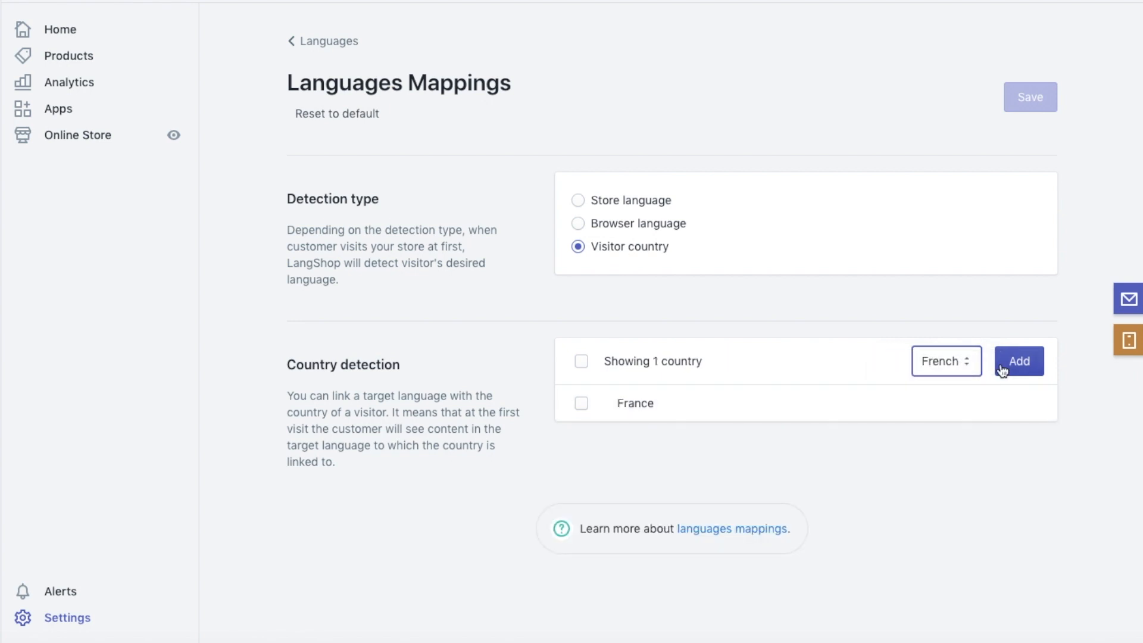
click(1018, 359)
click(472, 143)
text(can)
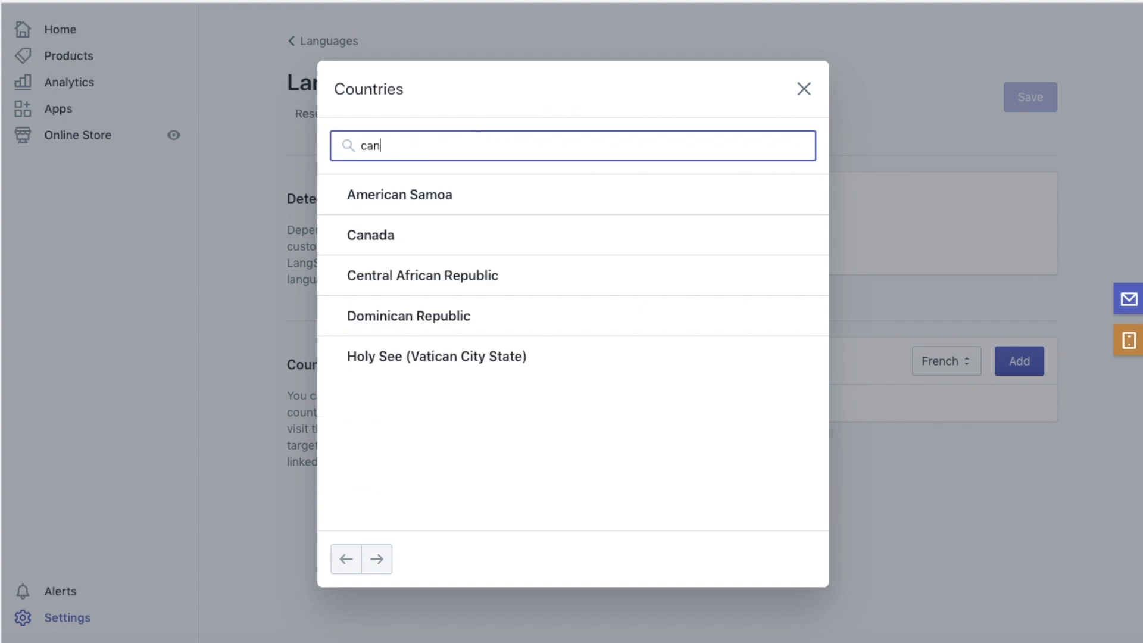
click(402, 237)
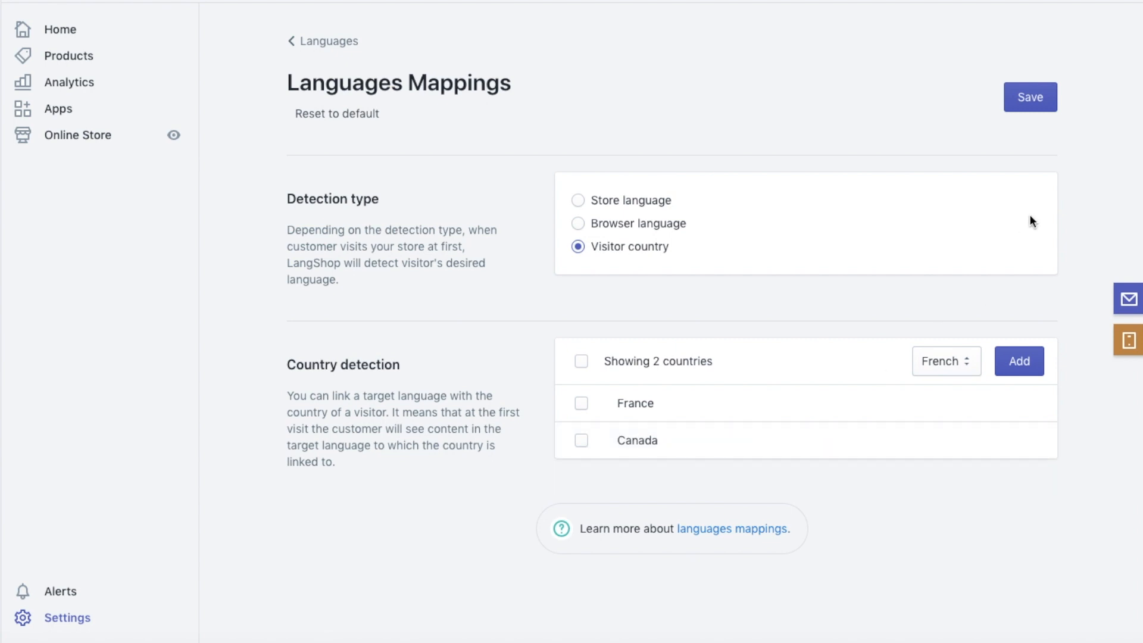
click(1048, 98)
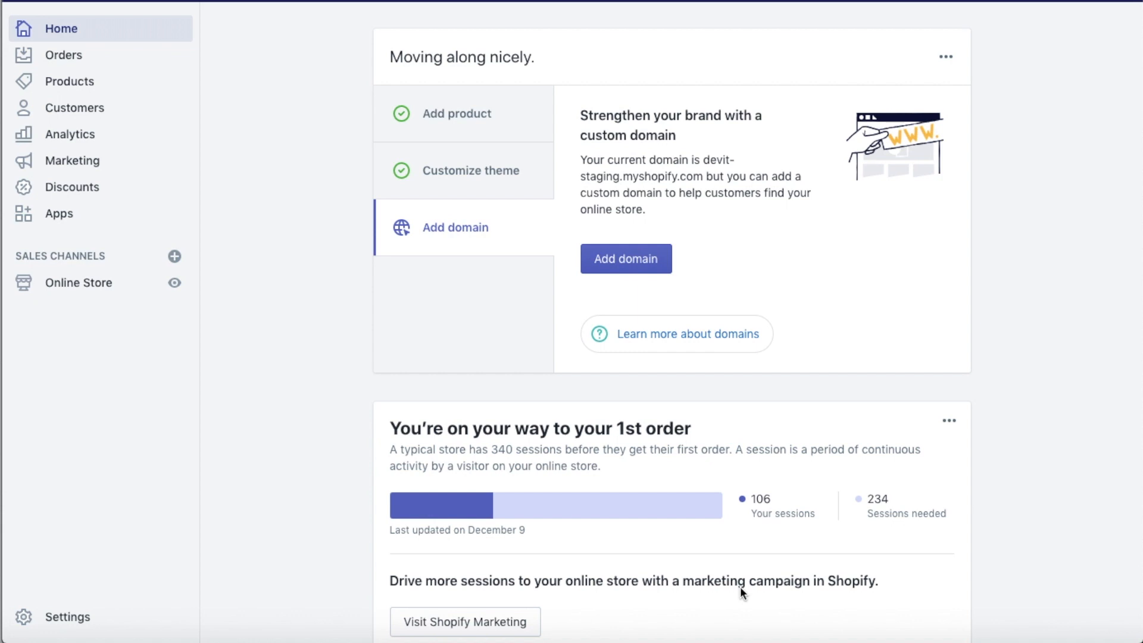
Open the product list in the Shopify admin and start adding a new product.
click(78, 81)
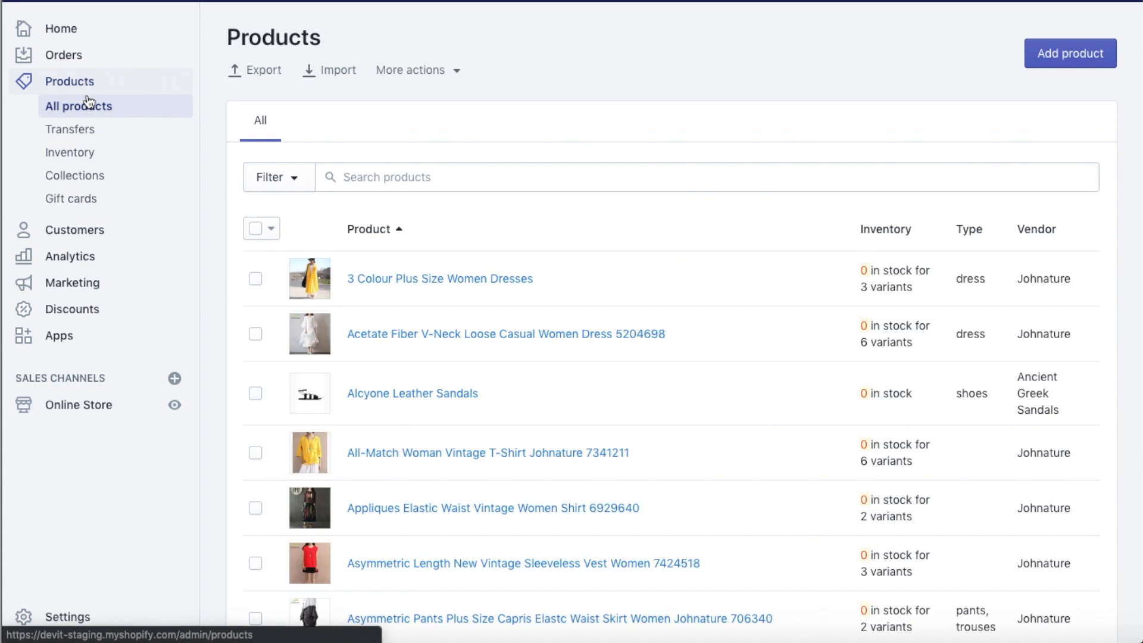
click(1074, 51)
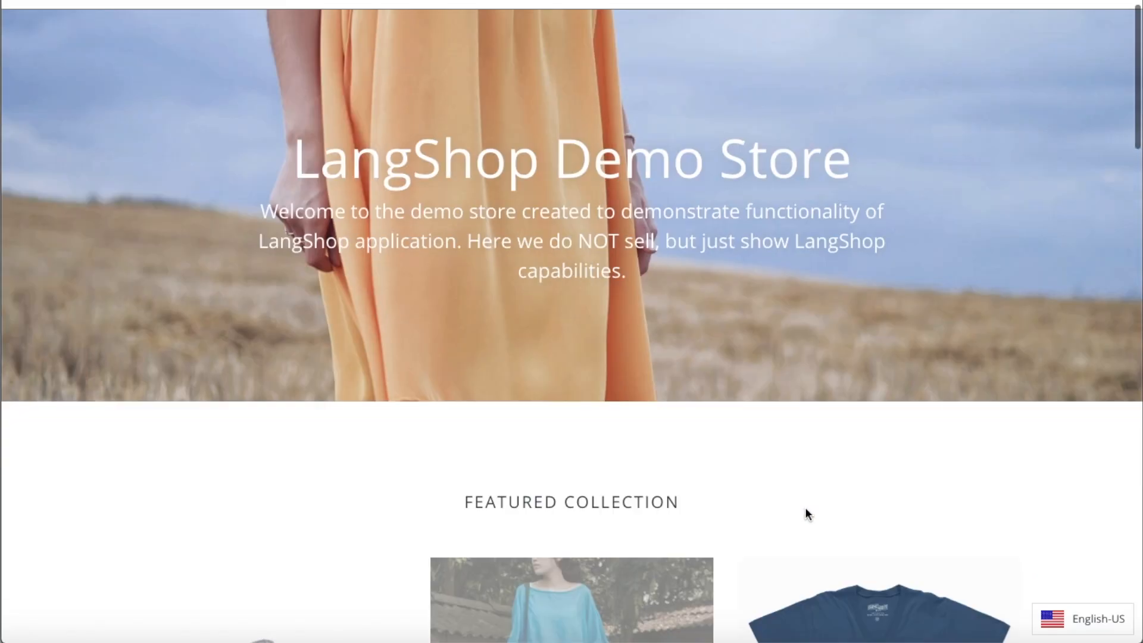
Open the Women's 'I Love LangShop' T-shirt from the storefront's featured collection and examine its description and size chart.
scroll(809, 506, down, 5)
click(873, 465)
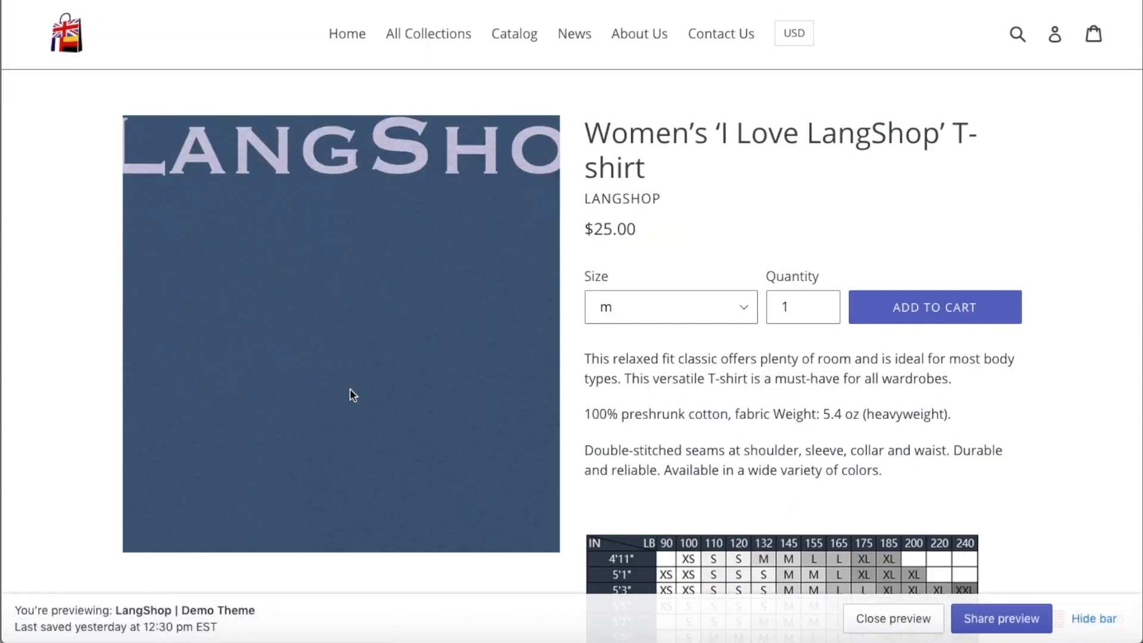
scroll(125, 312, down, 5)
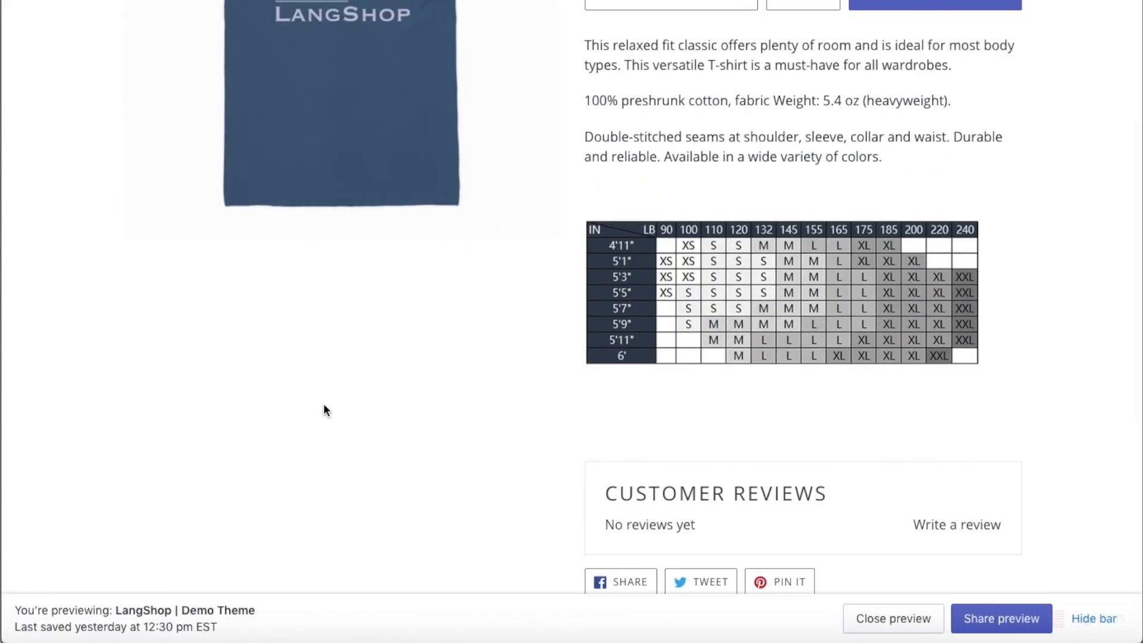
Hide the theme preview bar and view the T-shirt product page in Chinese (Taiwan).
scroll(324, 405, up, 1)
scroll(324, 403, up, 5)
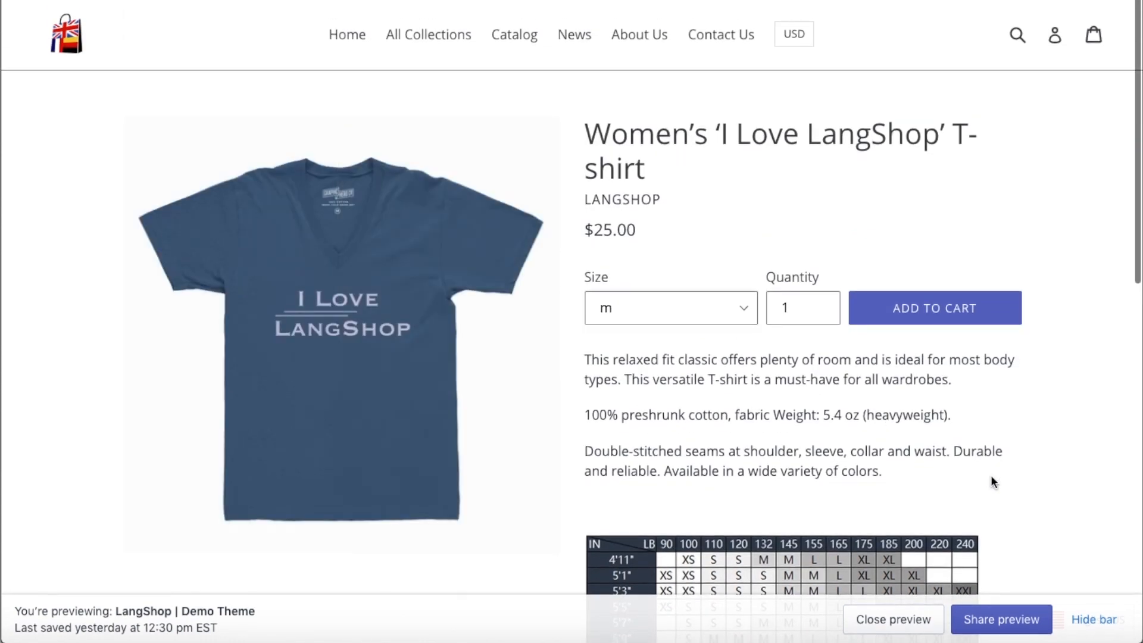
click(1090, 619)
click(1087, 619)
click(574, 337)
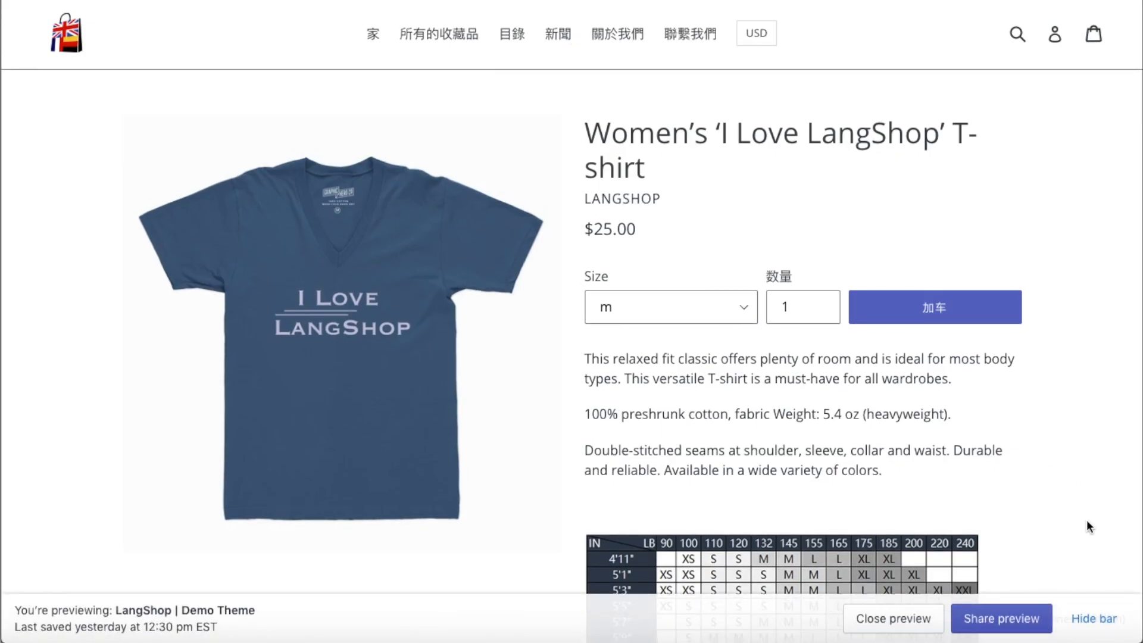
scroll(1088, 520, down, 2)
click(1096, 619)
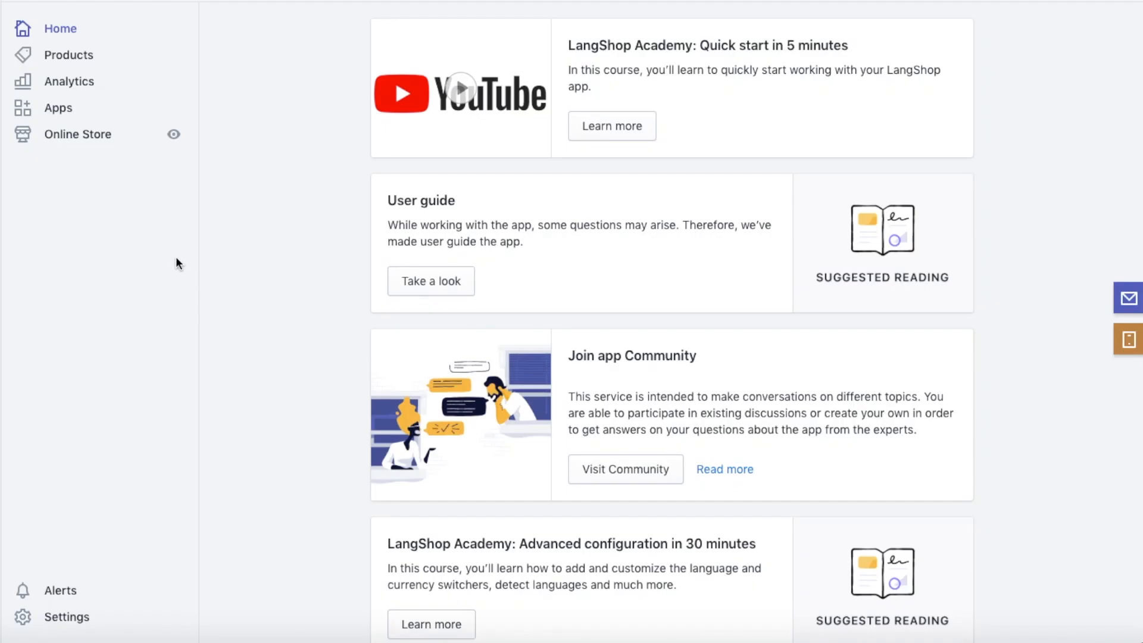
Auto-translate the Women's 'I Love LangShop' T-shirt from LangShop's product list into Arabic, French and Chinese (Taiwan).
click(70, 56)
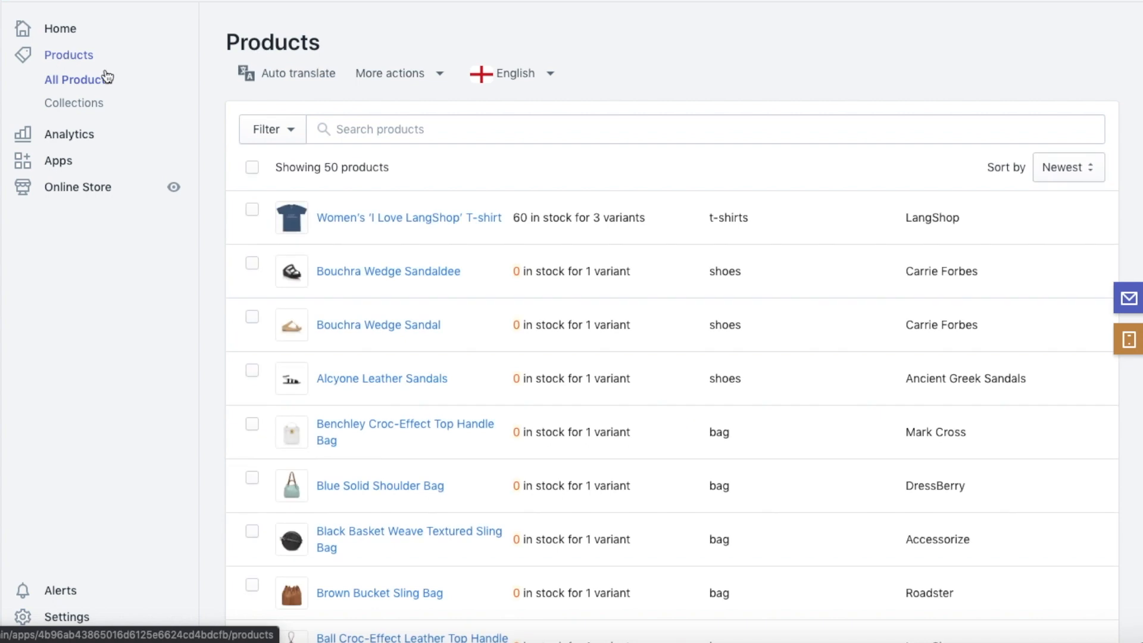
click(251, 209)
click(407, 172)
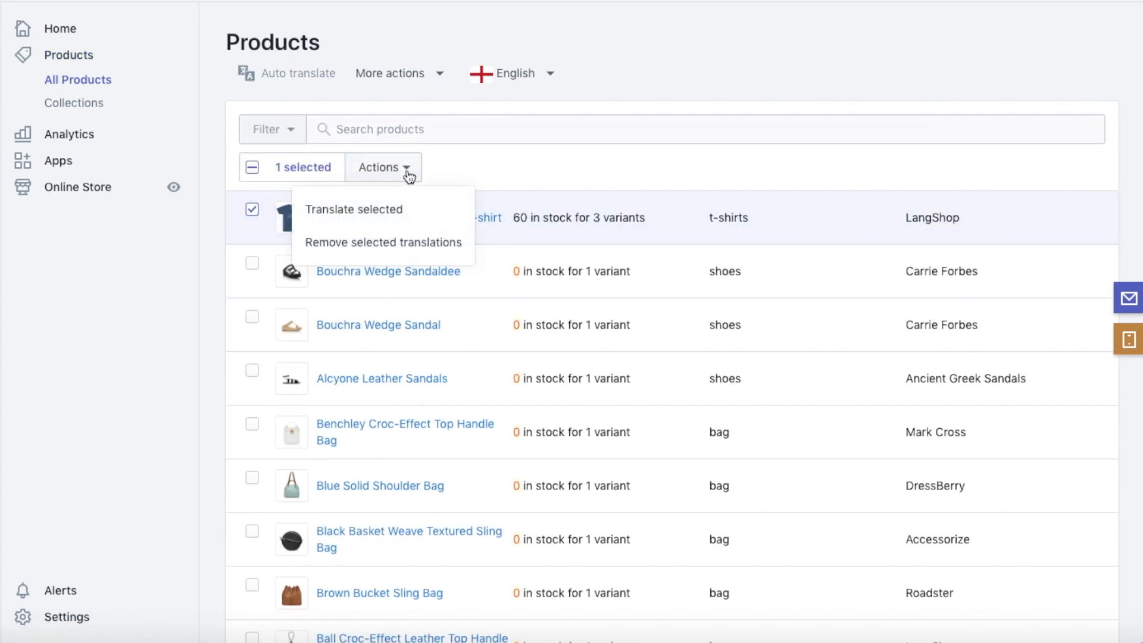
click(374, 210)
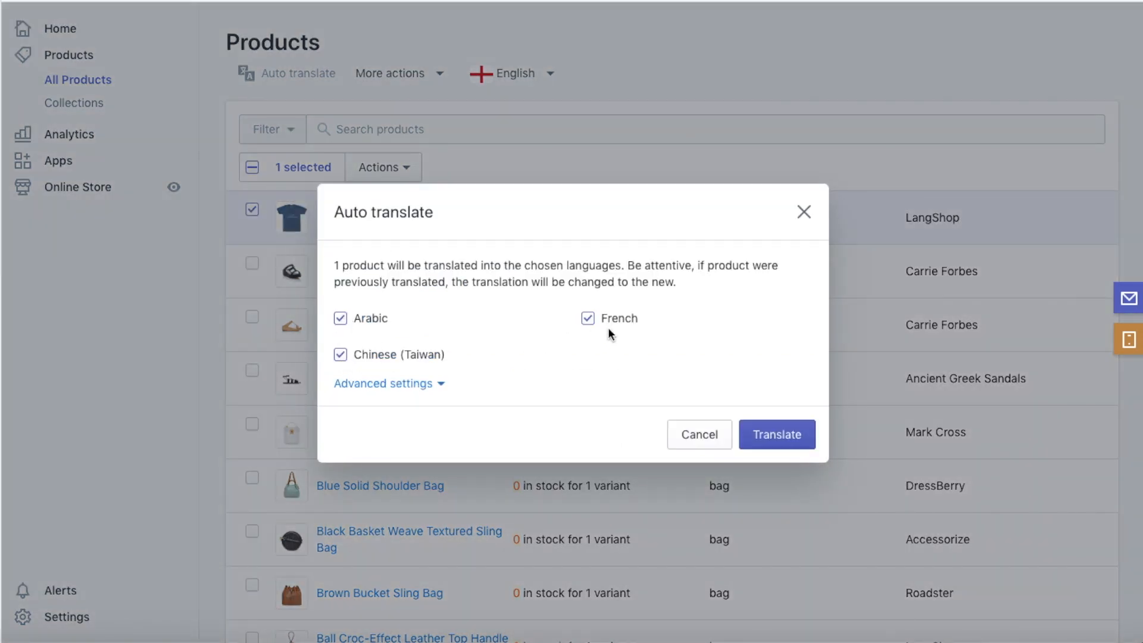
click(777, 435)
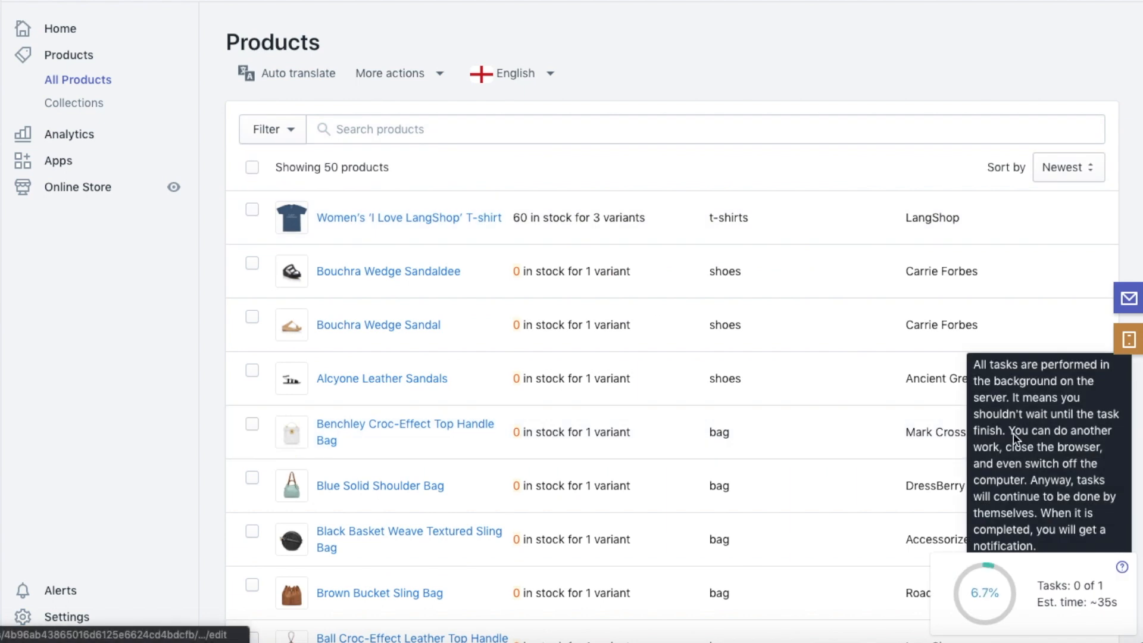
Switch the storefront T-shirt page to Chinese (Taiwan) and check its translated title, options and description.
click(1083, 614)
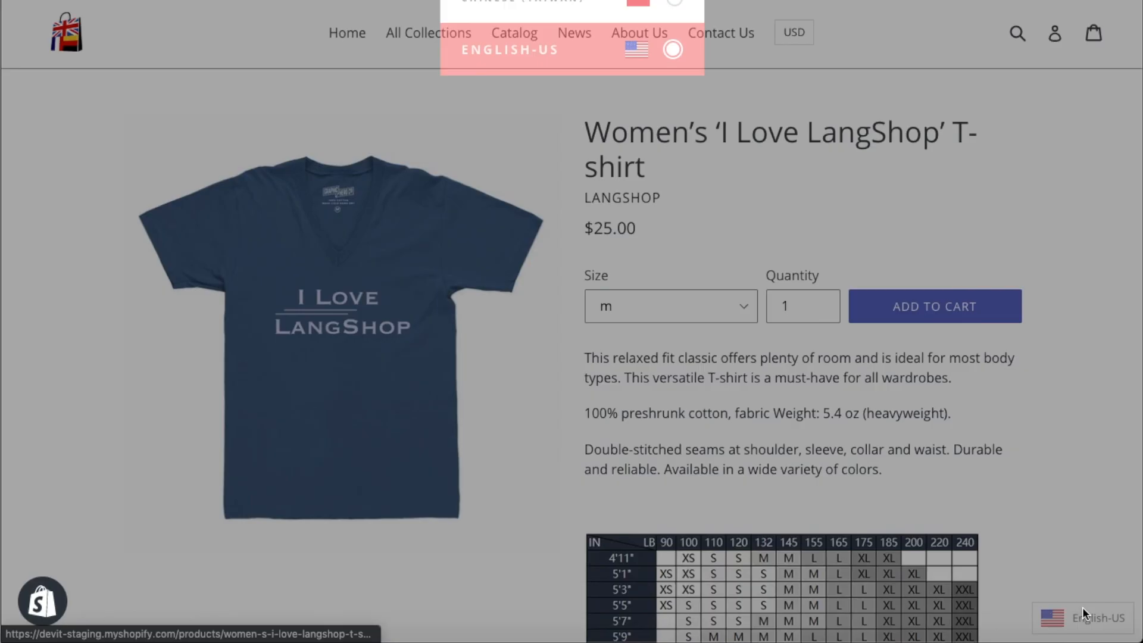
click(506, 343)
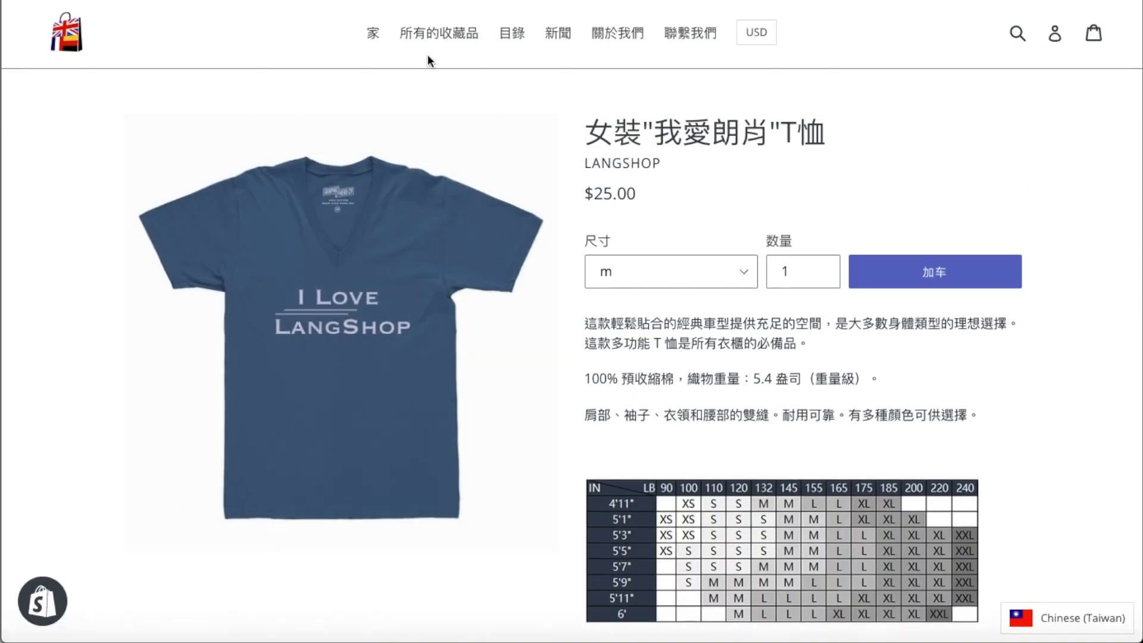
scroll(1074, 412, down, 4)
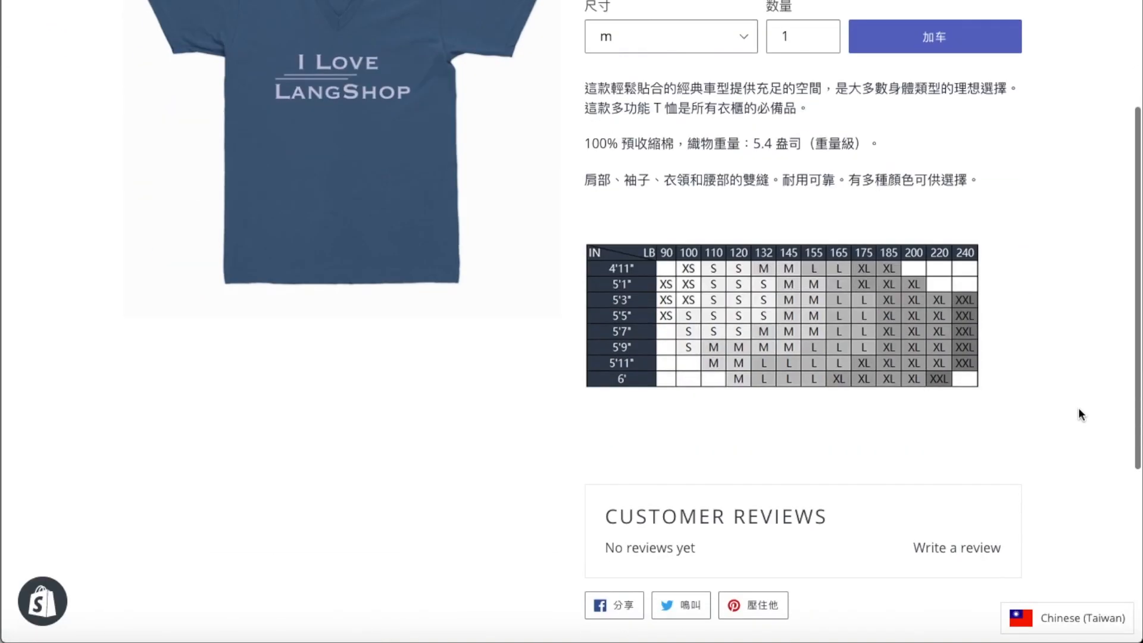
scroll(1036, 489, down, 2)
scroll(1096, 455, up, 6)
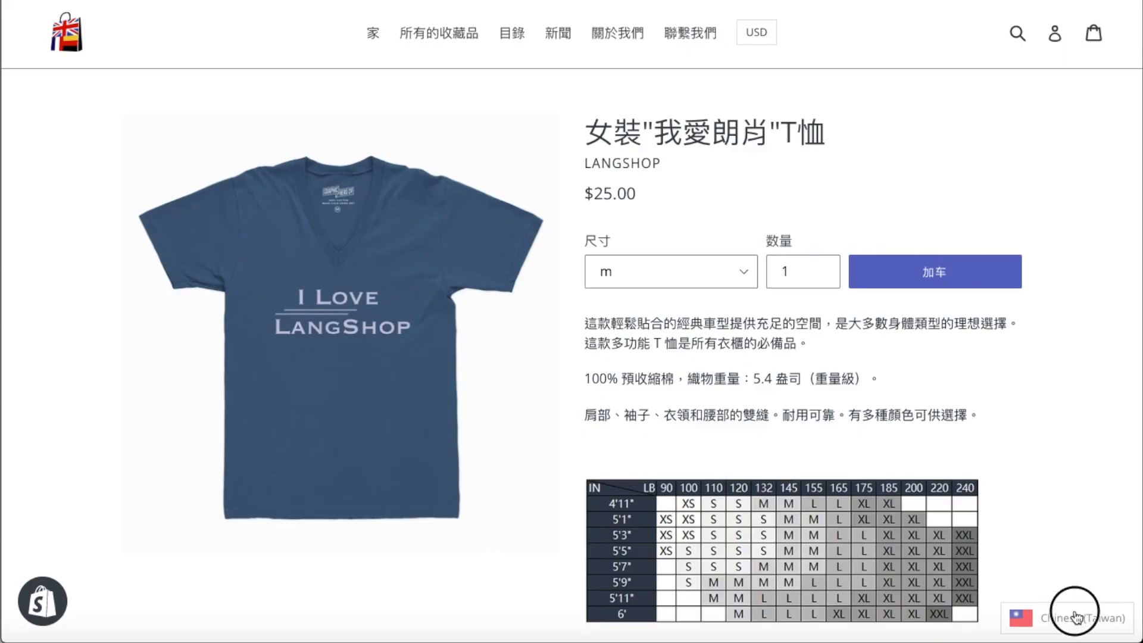
Check the T-shirt page's translation on the storefront in French and in Arabic.
click(1022, 619)
click(483, 283)
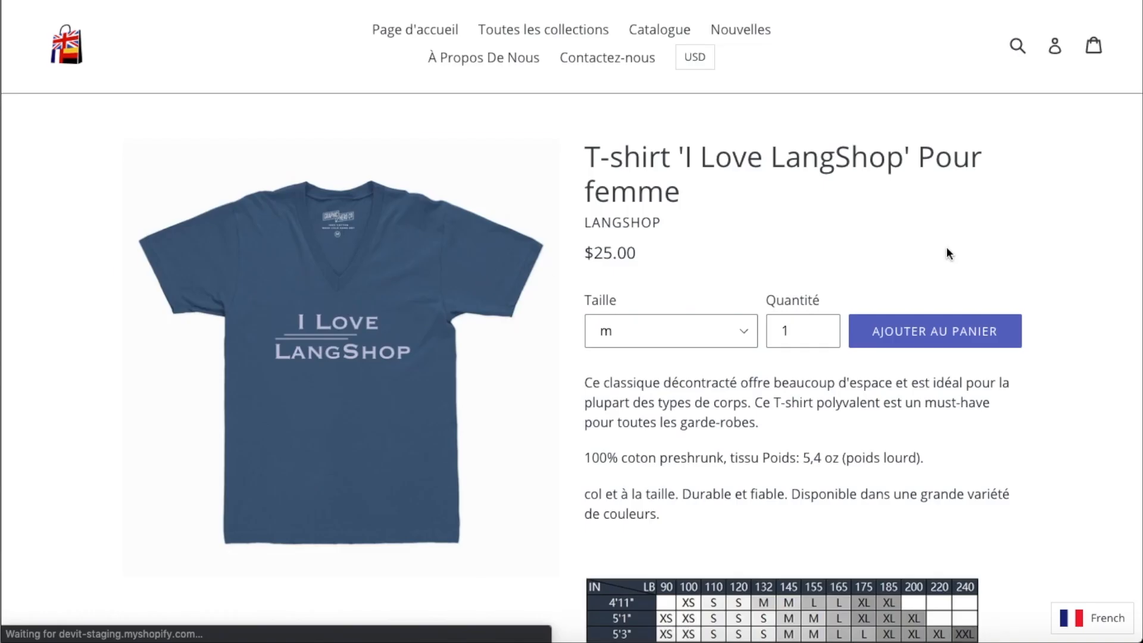
click(1086, 619)
click(576, 232)
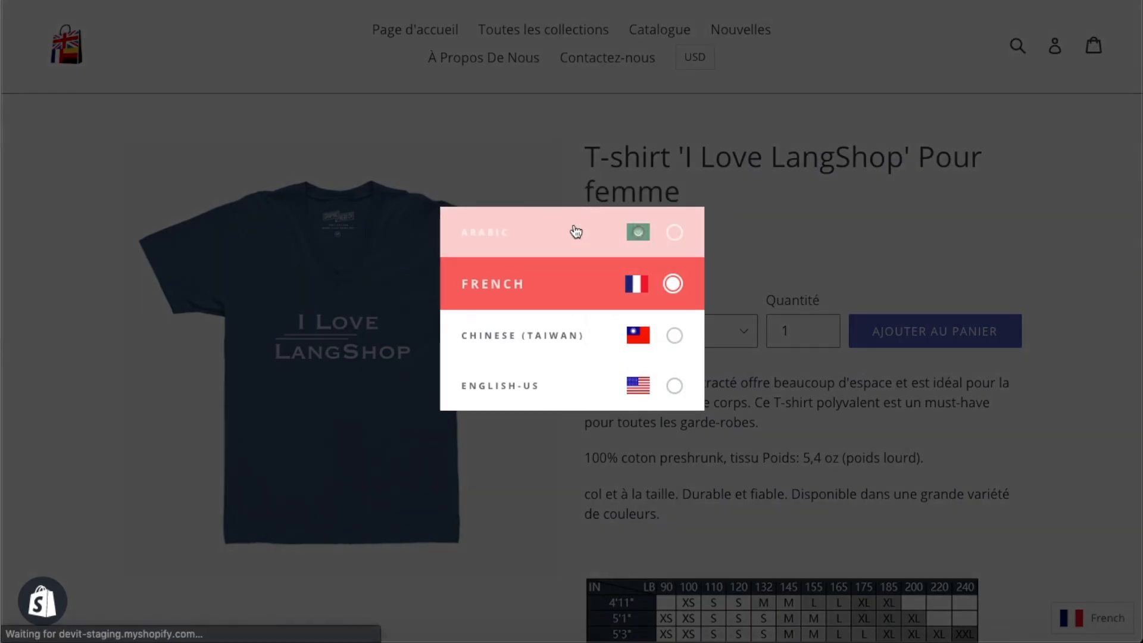
scroll(1092, 396, down, 4)
scroll(1092, 396, down, 3)
scroll(1091, 395, up, 2)
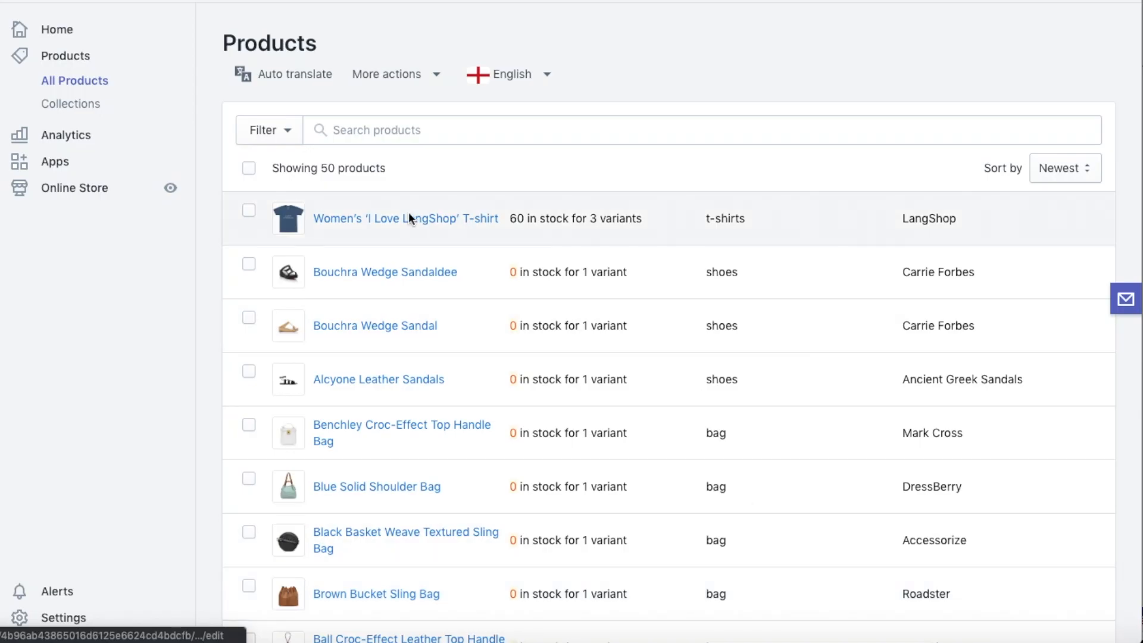
Open the Arabic translation of the Women's 'I Love LangShop' T-shirt in LangShop and bring up the gallery for its product image.
click(379, 219)
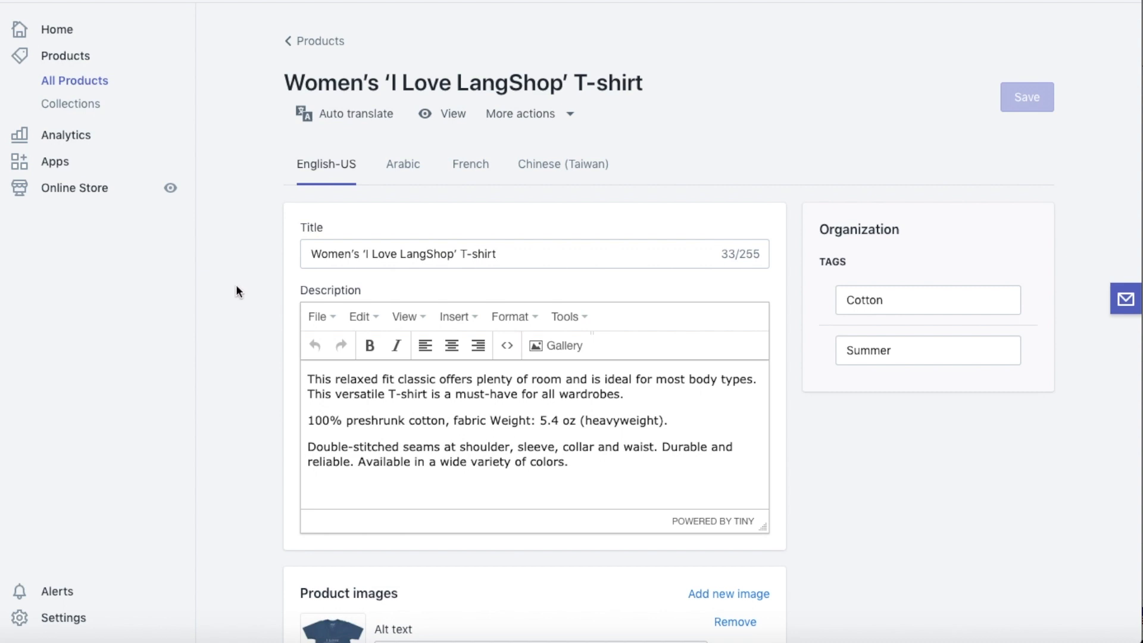
click(403, 167)
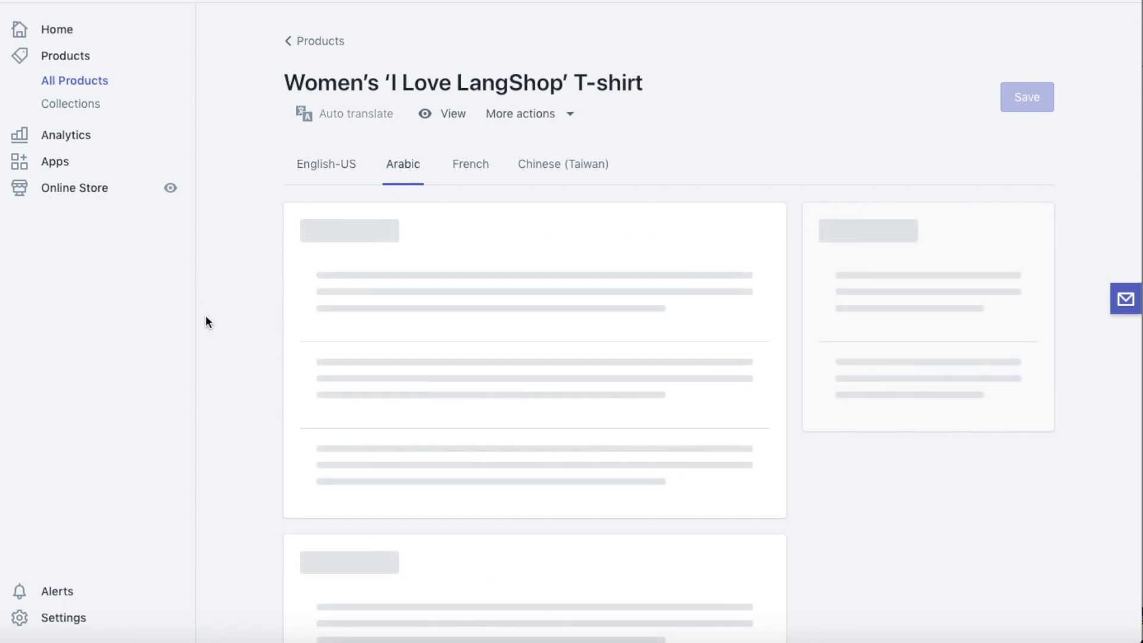
scroll(265, 321, down, 5)
click(372, 390)
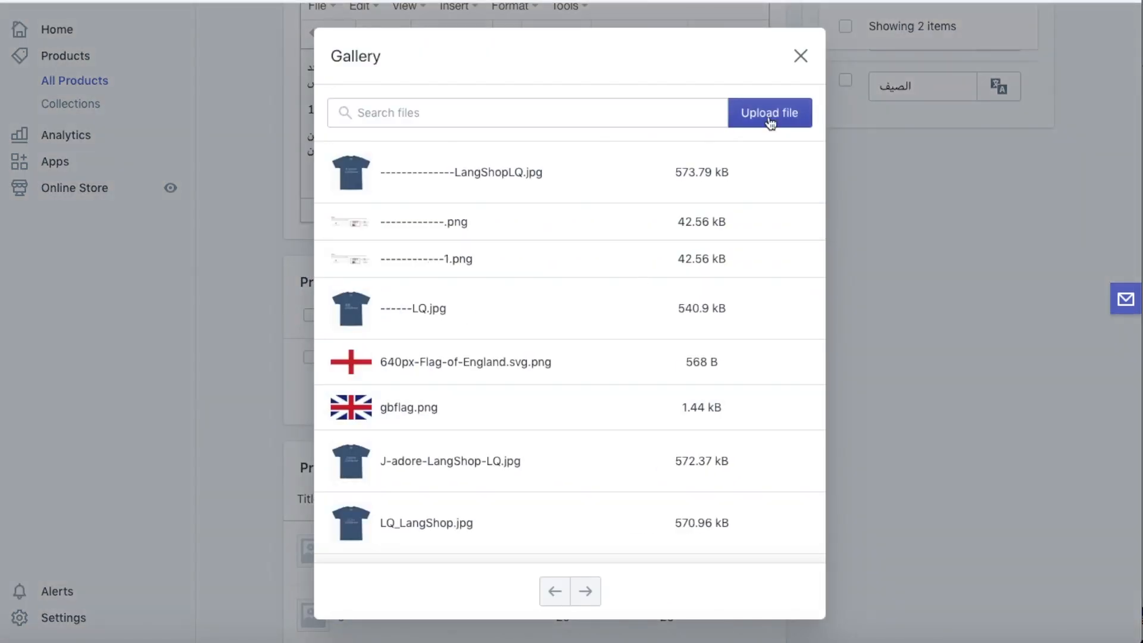
Upload the Arabic 'LQأنا أحب LangShop' picture from the LangShop Tee folder as the Arabic product image and save the product.
click(769, 113)
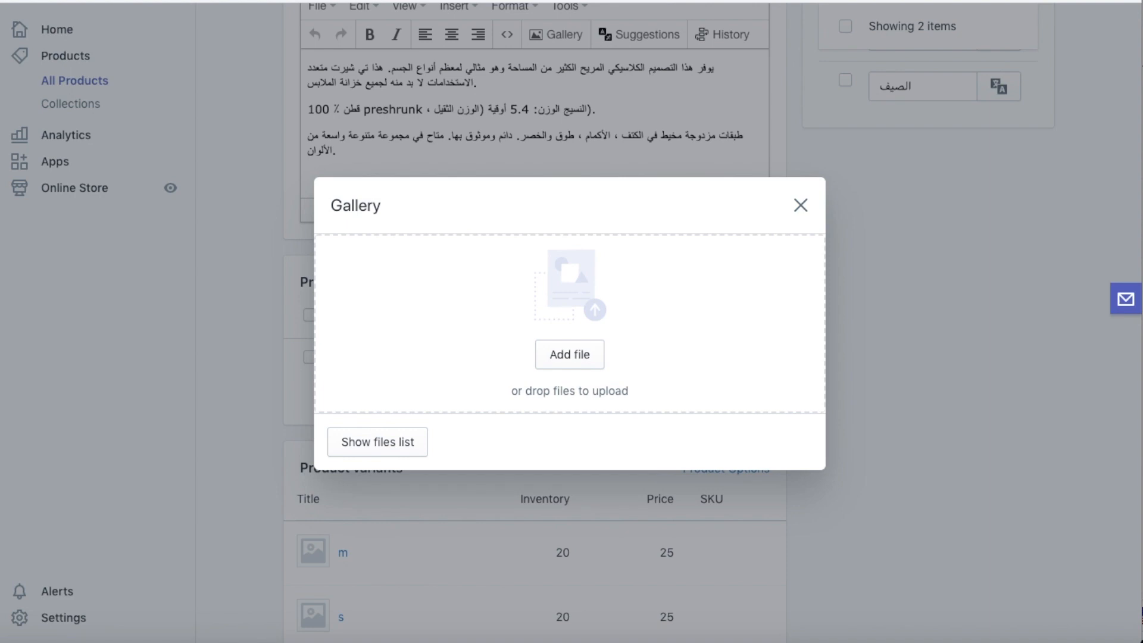
click(570, 354)
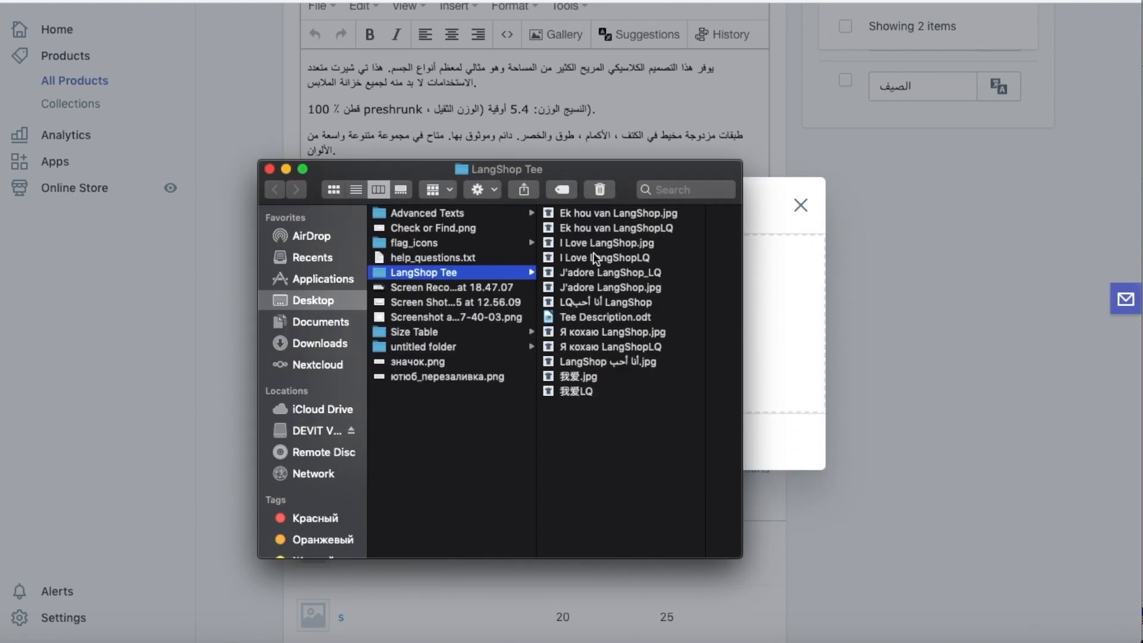
click(577, 304)
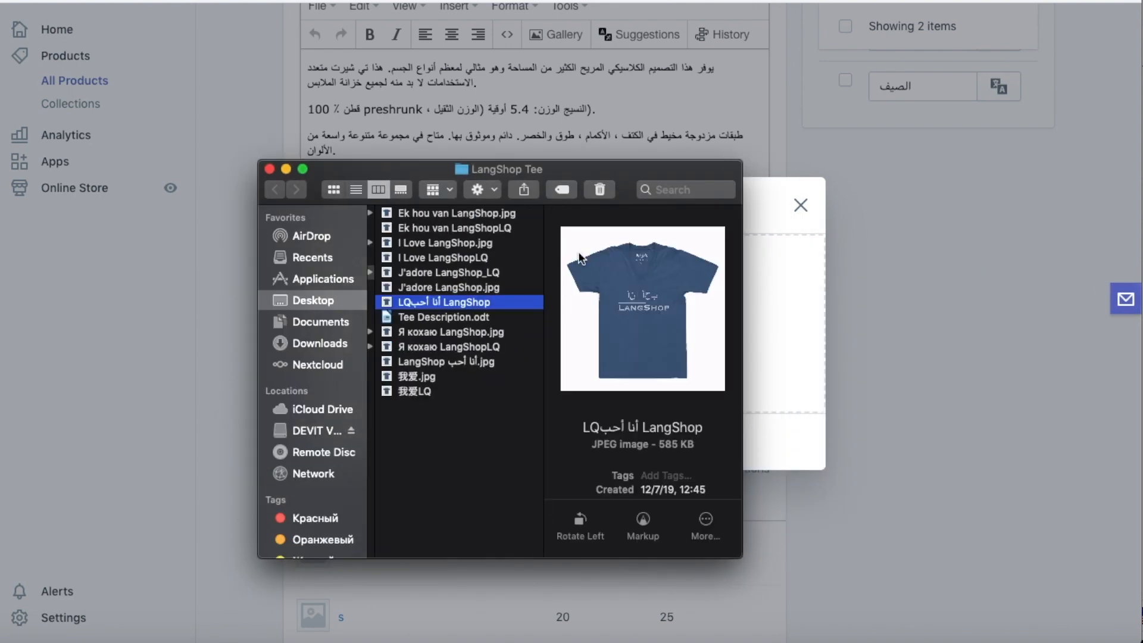
drag(617, 174, 477, 121)
drag(451, 245, 703, 305)
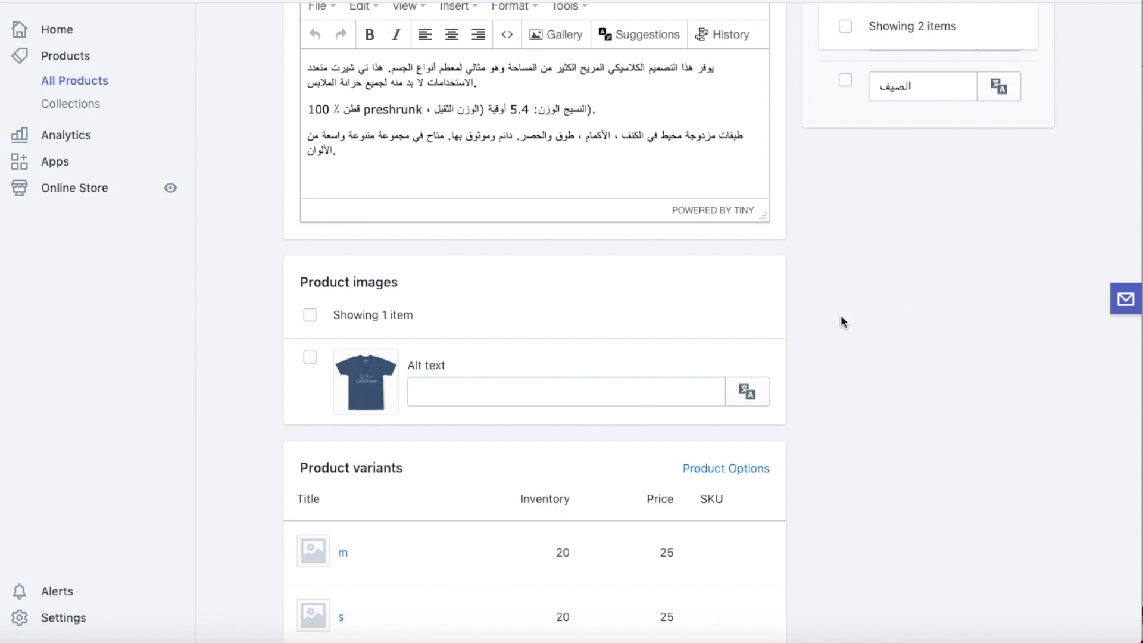
scroll(841, 321, up, 5)
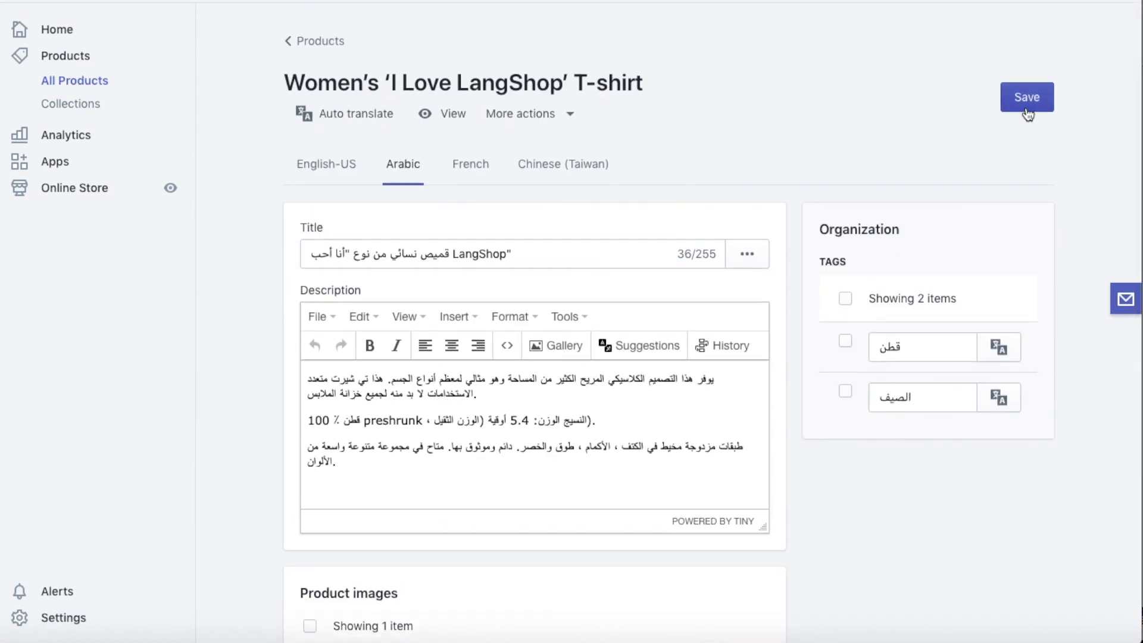
click(1027, 97)
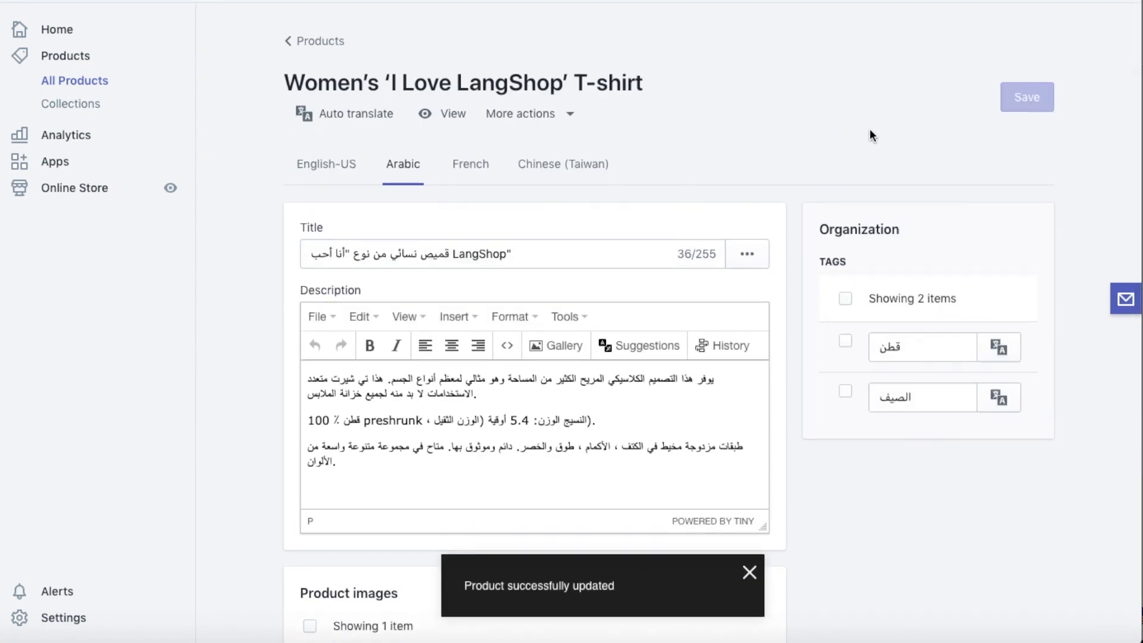
Check the T-shirt's localized image on the storefront in Arabic, French and Chinese (Taiwan).
scroll(859, 475, down, 1)
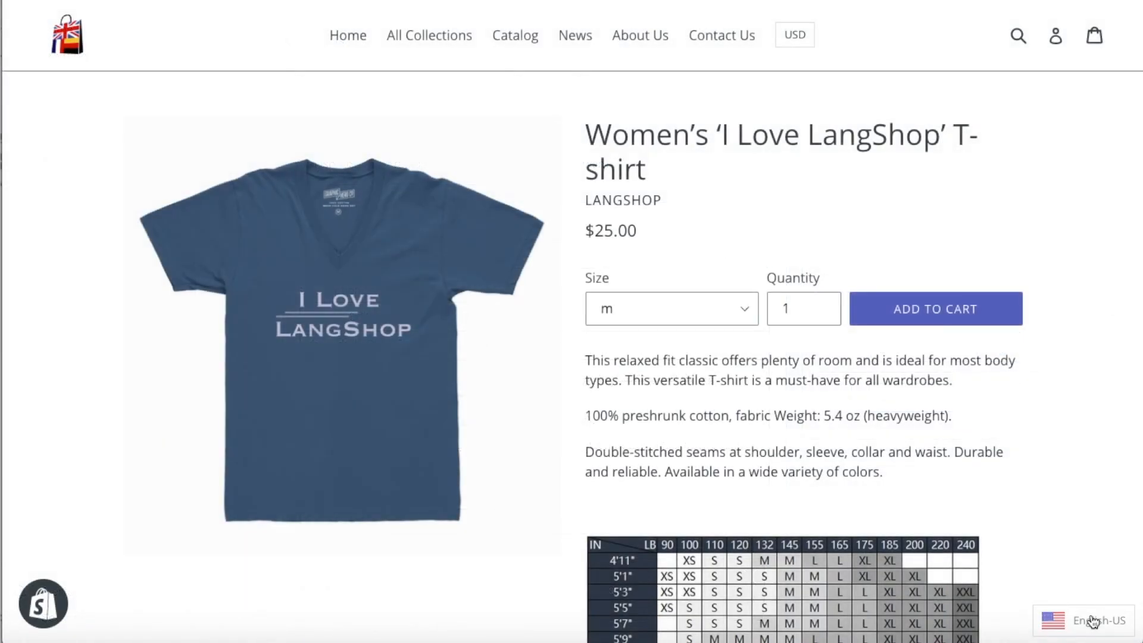
click(1094, 621)
click(541, 245)
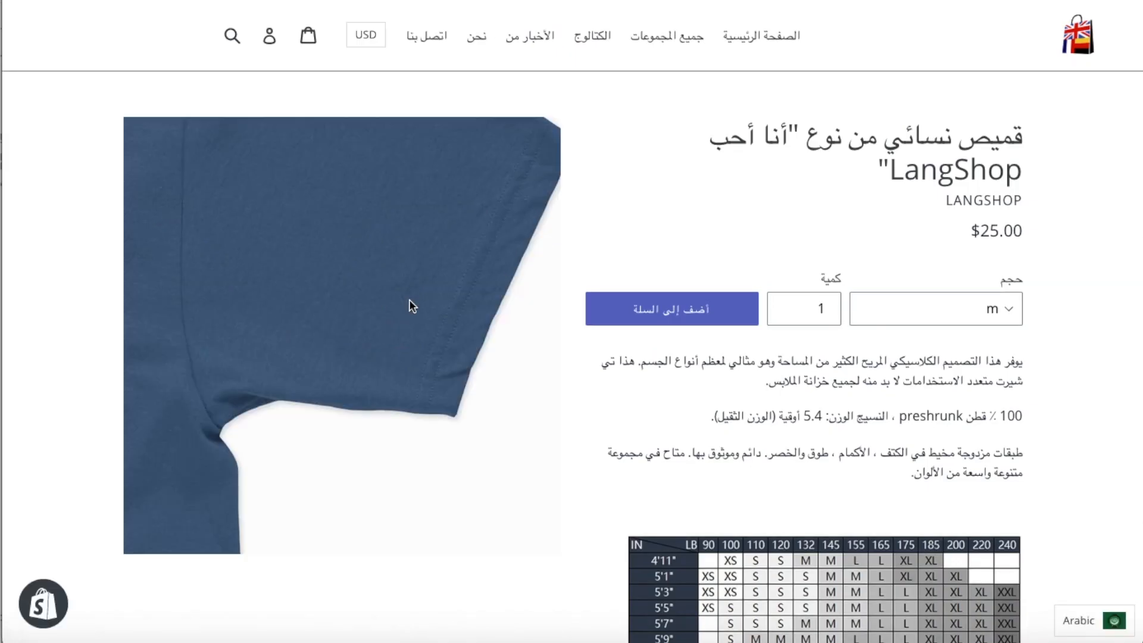
click(1109, 620)
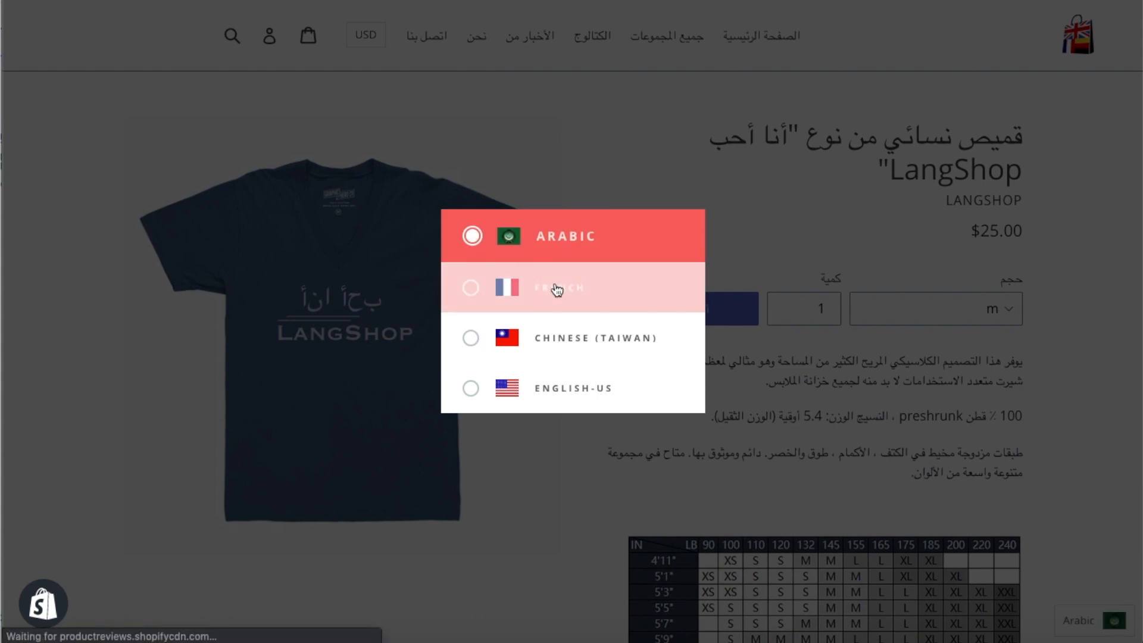
click(557, 290)
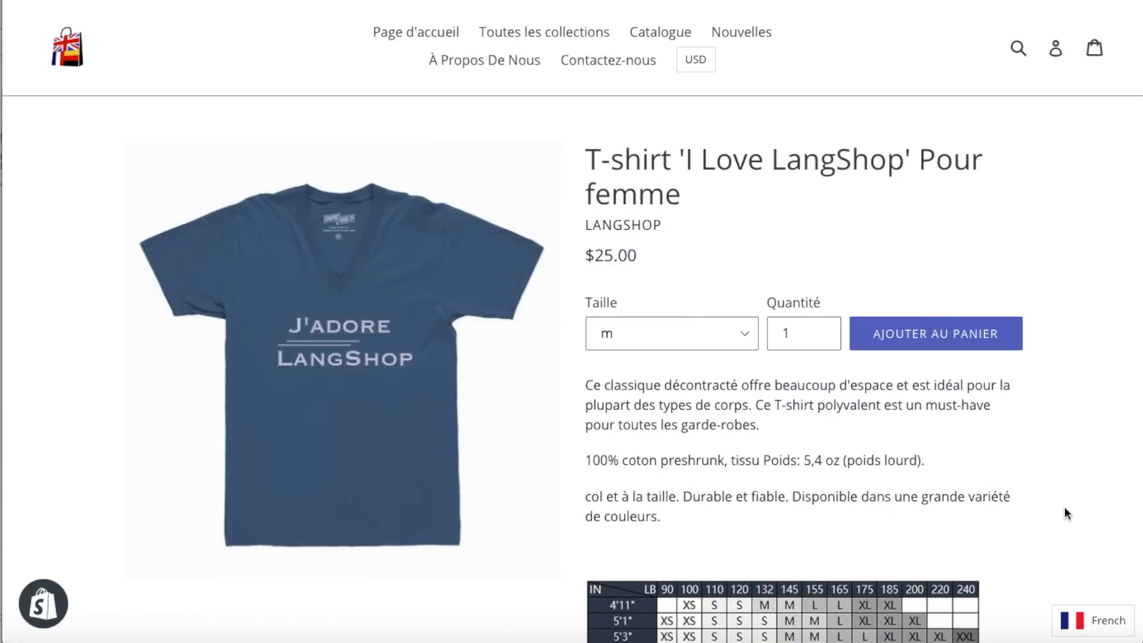
click(1096, 624)
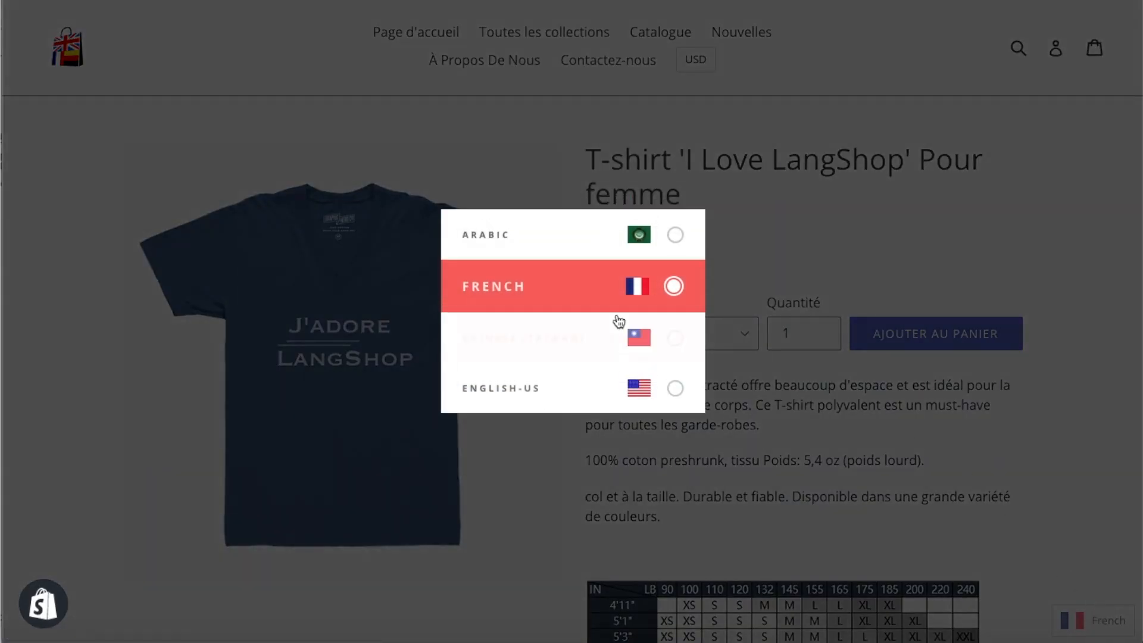
click(565, 343)
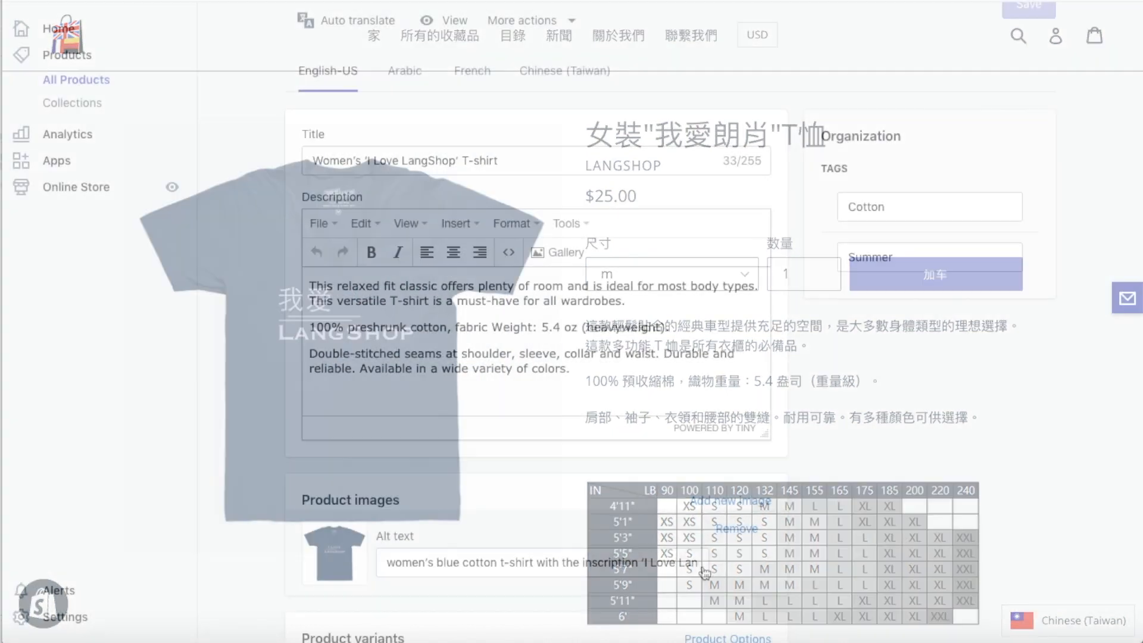
Apply the Yandex Cloud translation suggestion to the product image's Arabic alt text and save the product.
scroll(273, 456, up, 1)
scroll(273, 457, down, 1)
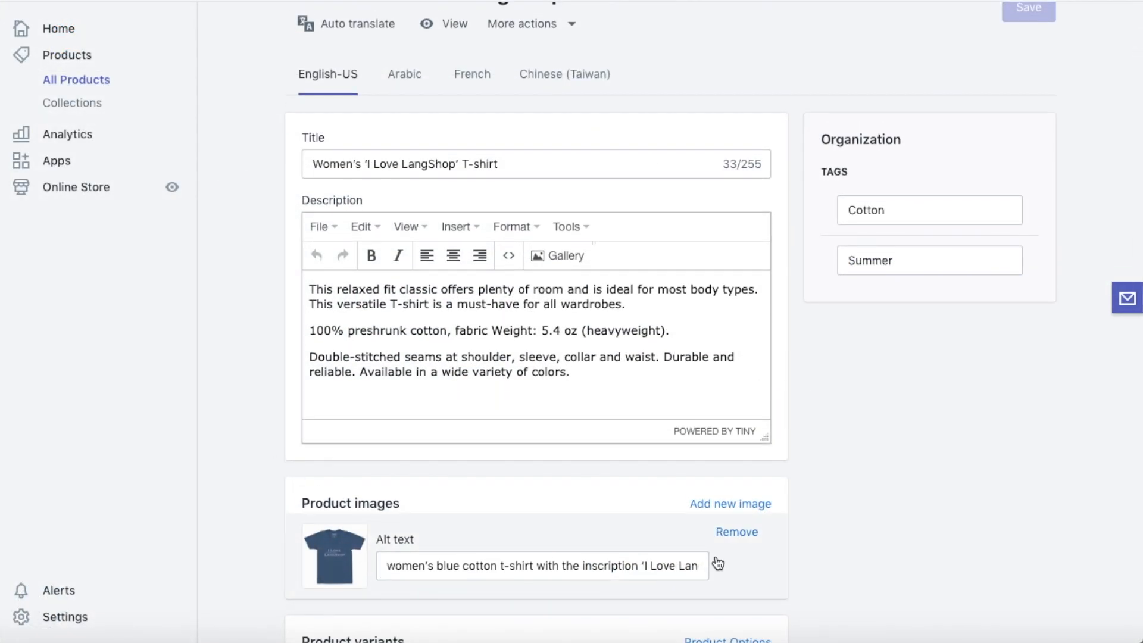
click(399, 76)
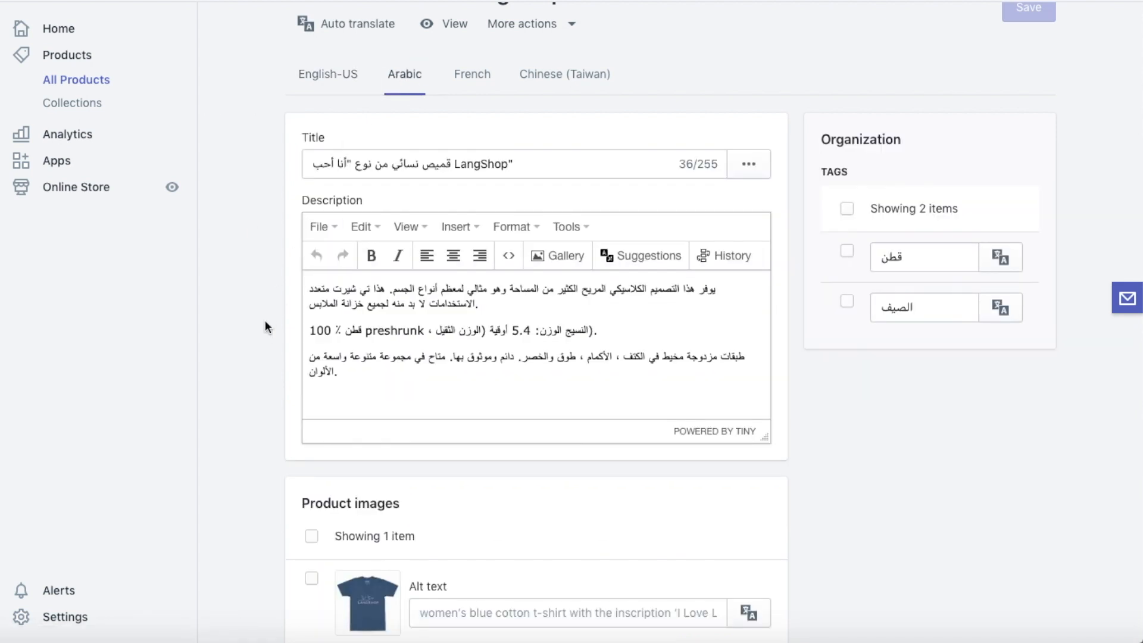
scroll(263, 321, down, 1)
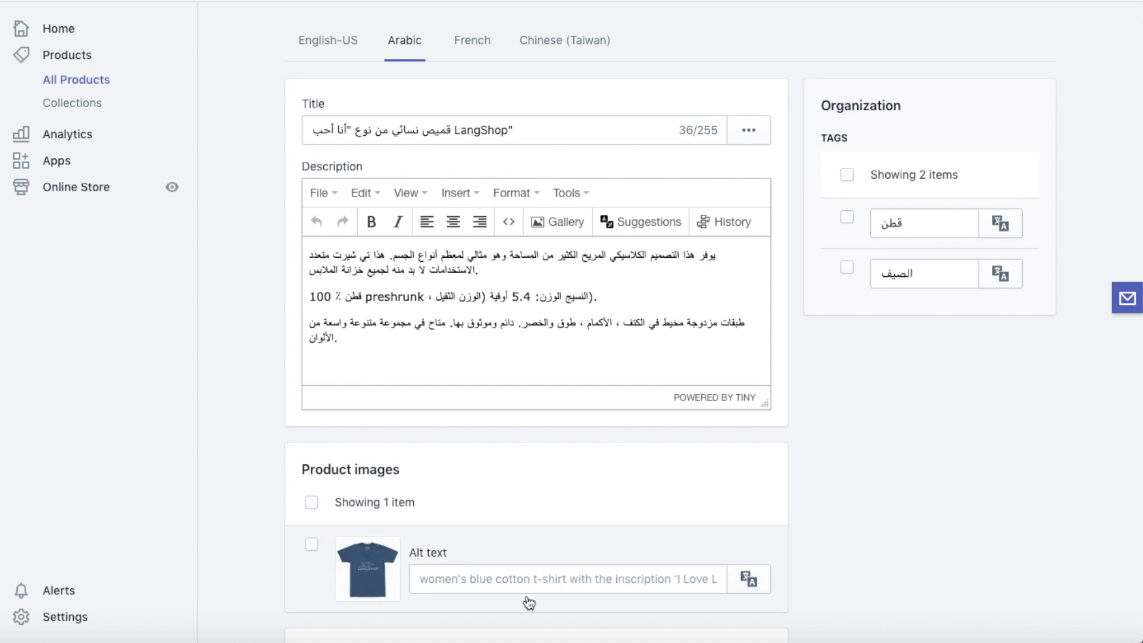
click(751, 581)
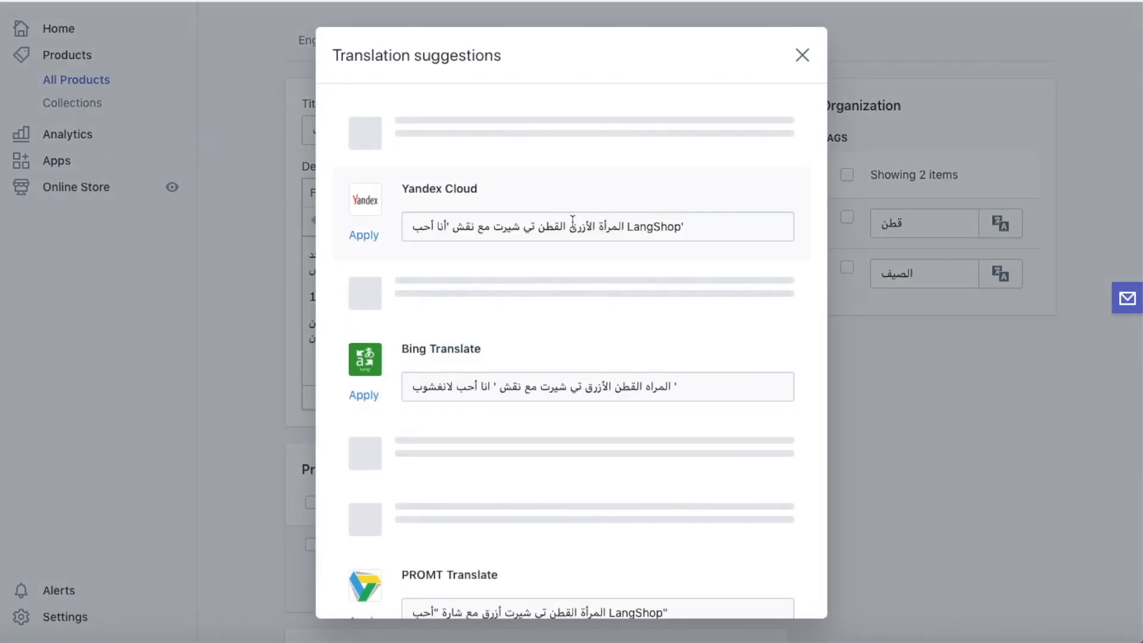
click(362, 236)
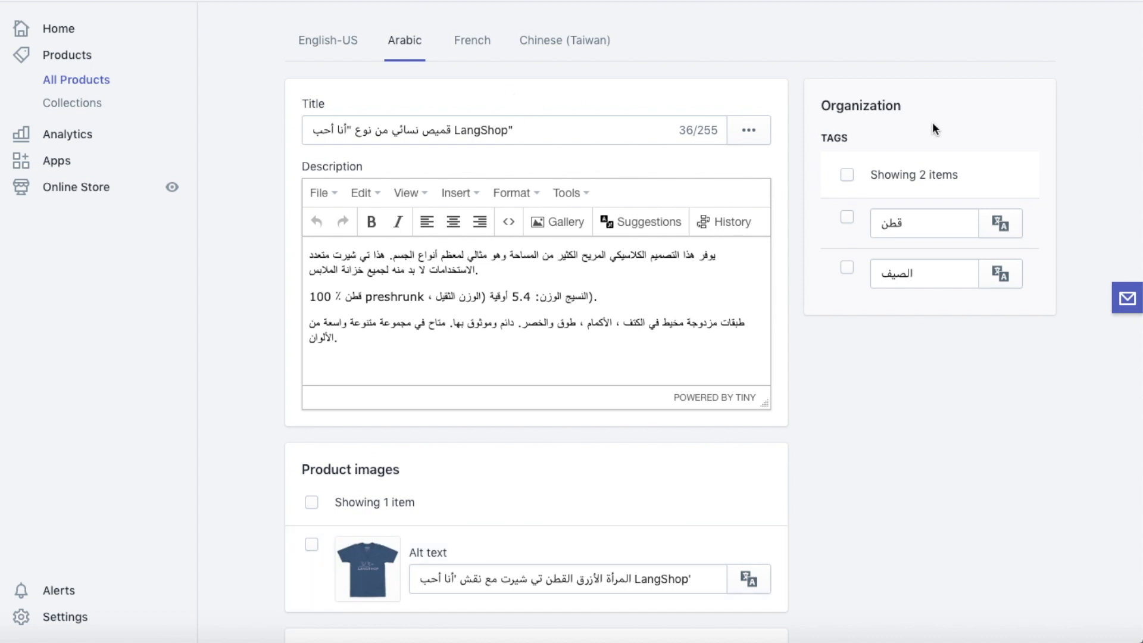
scroll(933, 123, up, 2)
click(1027, 96)
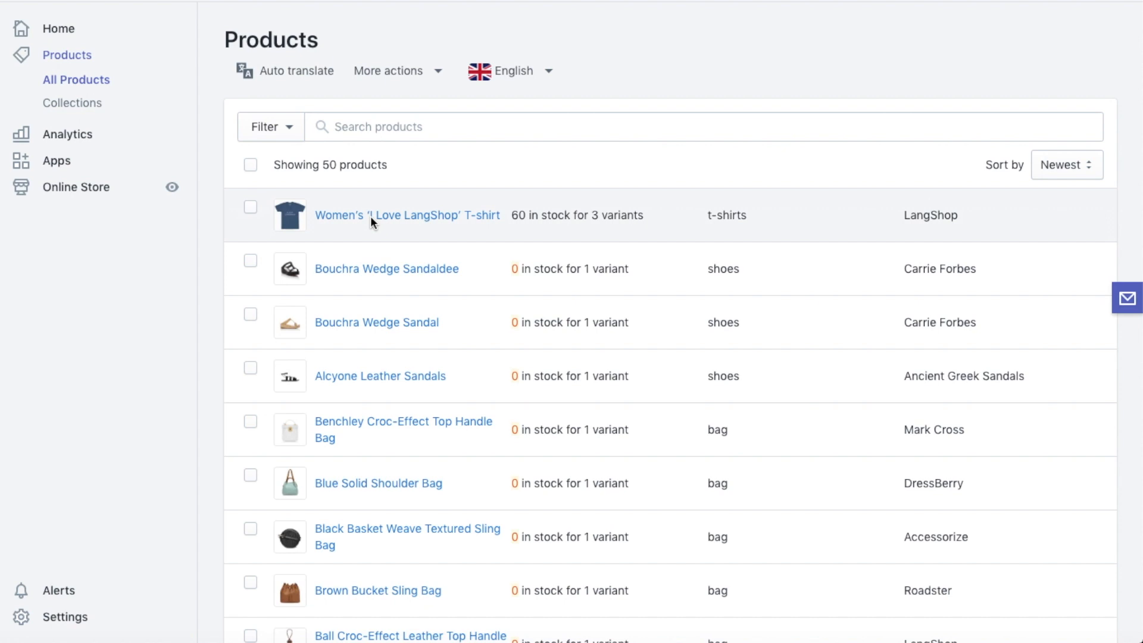
Open the Women's 'I Love LangShop' T-shirt product and examine the size chart in its English-US, Arabic and French descriptions.
click(365, 215)
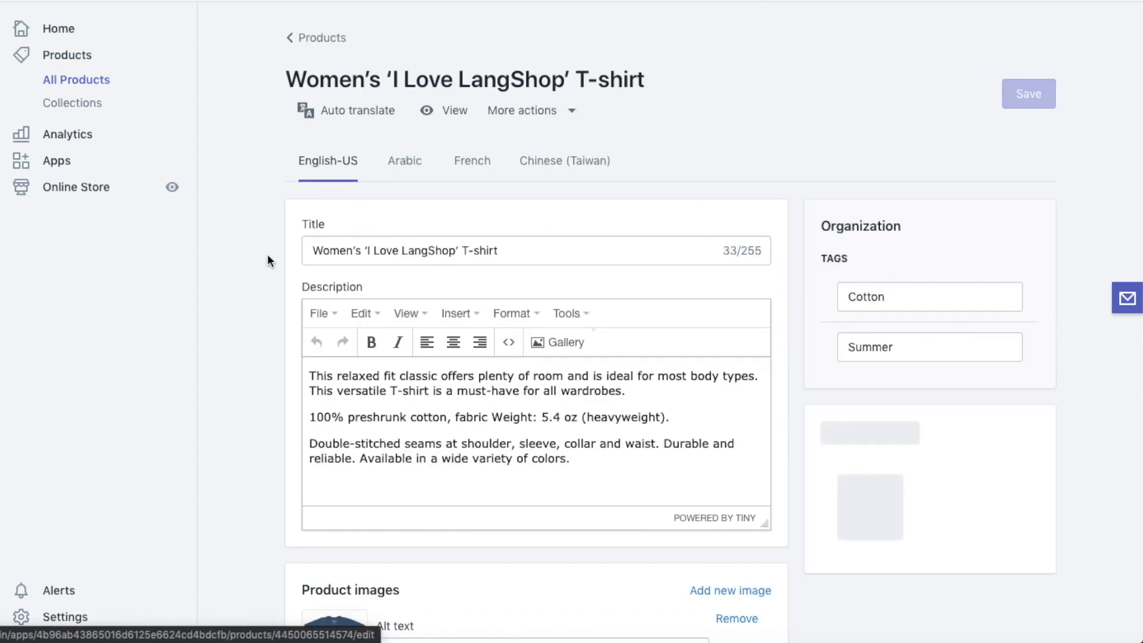
scroll(260, 262, down, 1)
scroll(602, 422, down, 5)
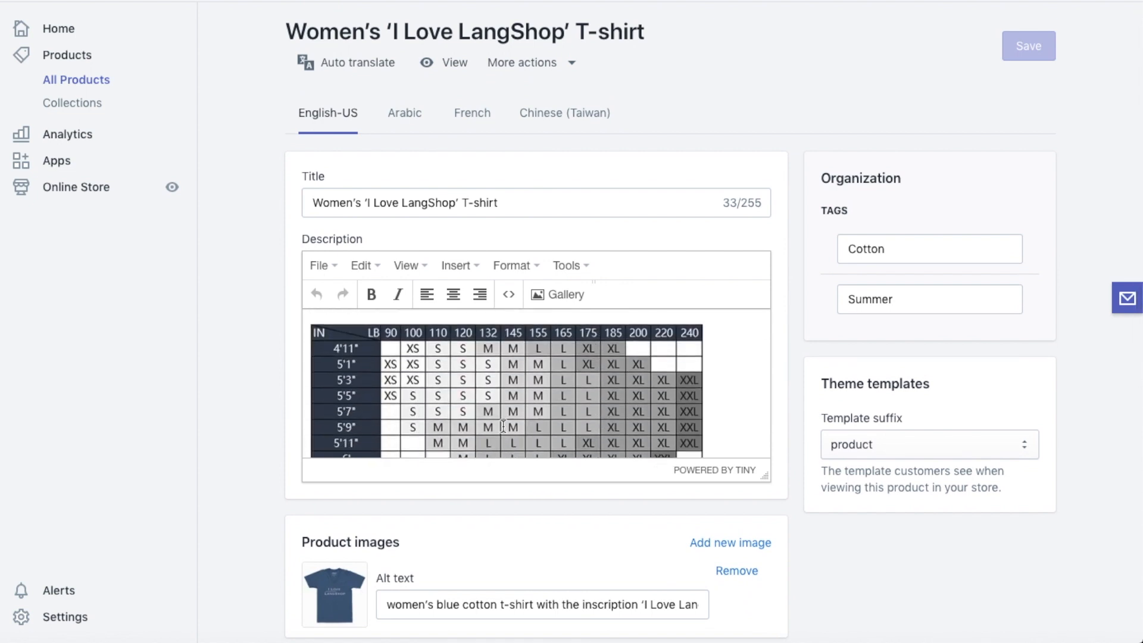
scroll(540, 421, up, 4)
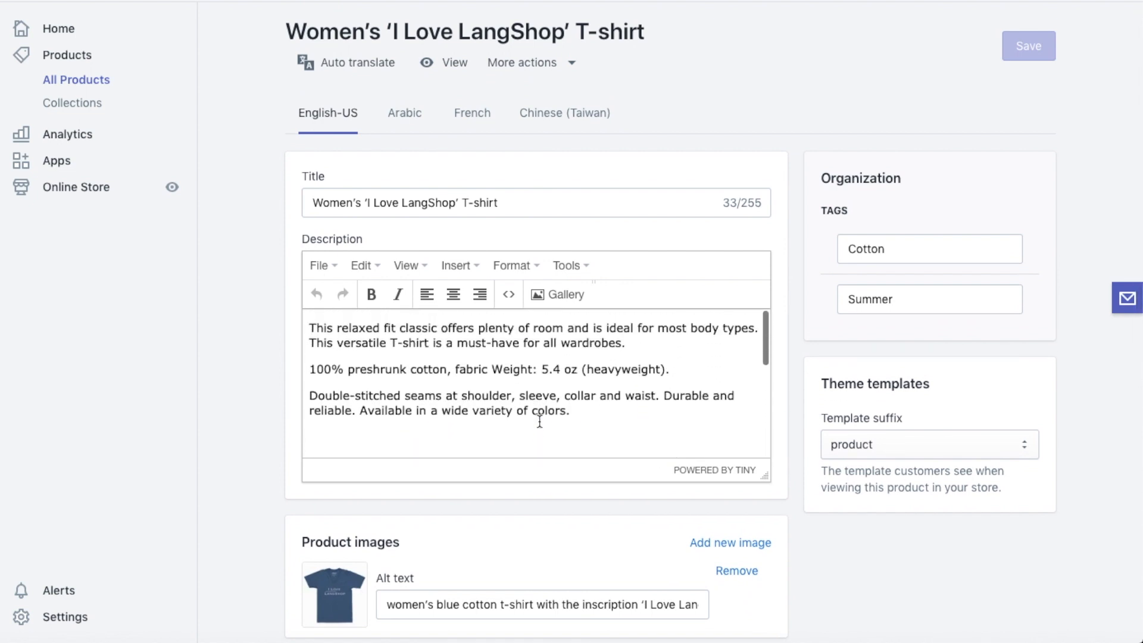
scroll(539, 422, down, 3)
click(412, 117)
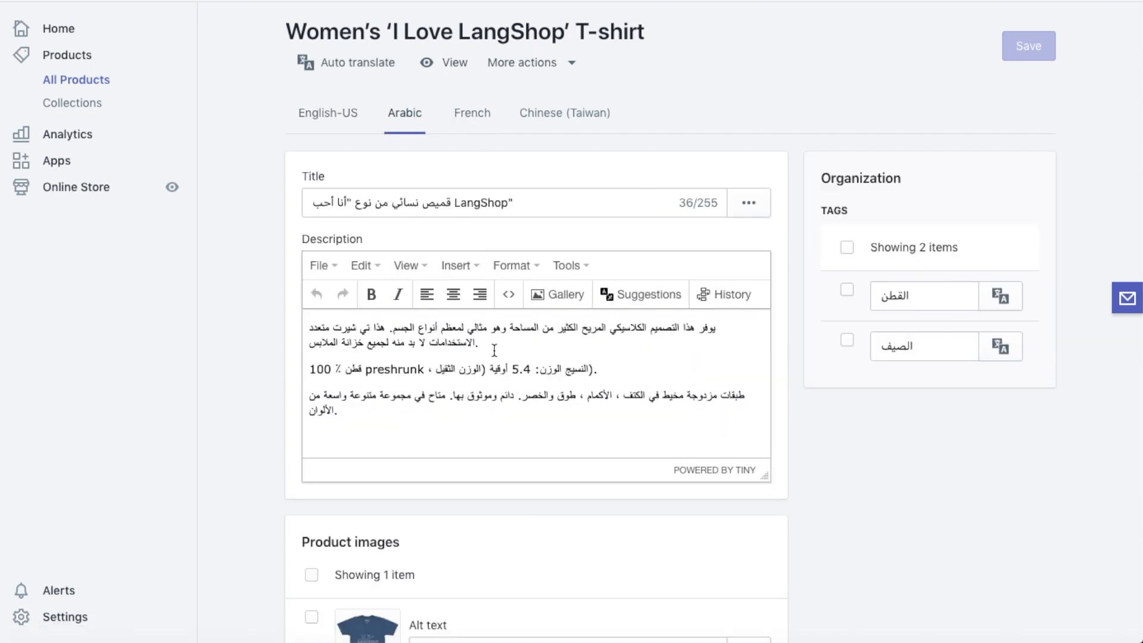
scroll(509, 369, down, 5)
click(472, 113)
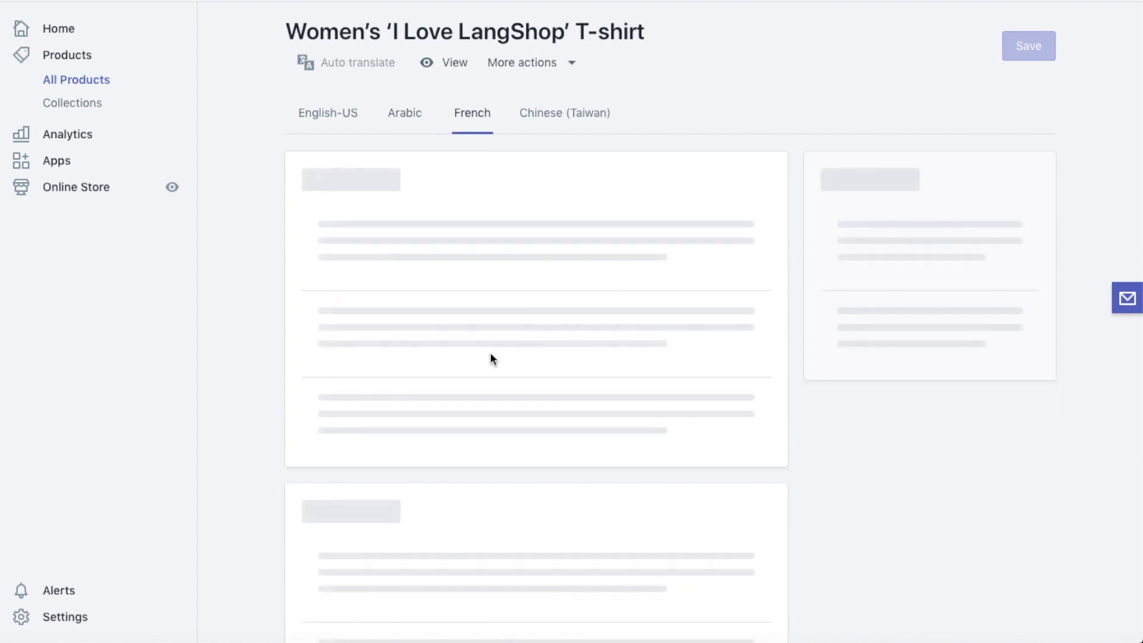
scroll(477, 400, down, 5)
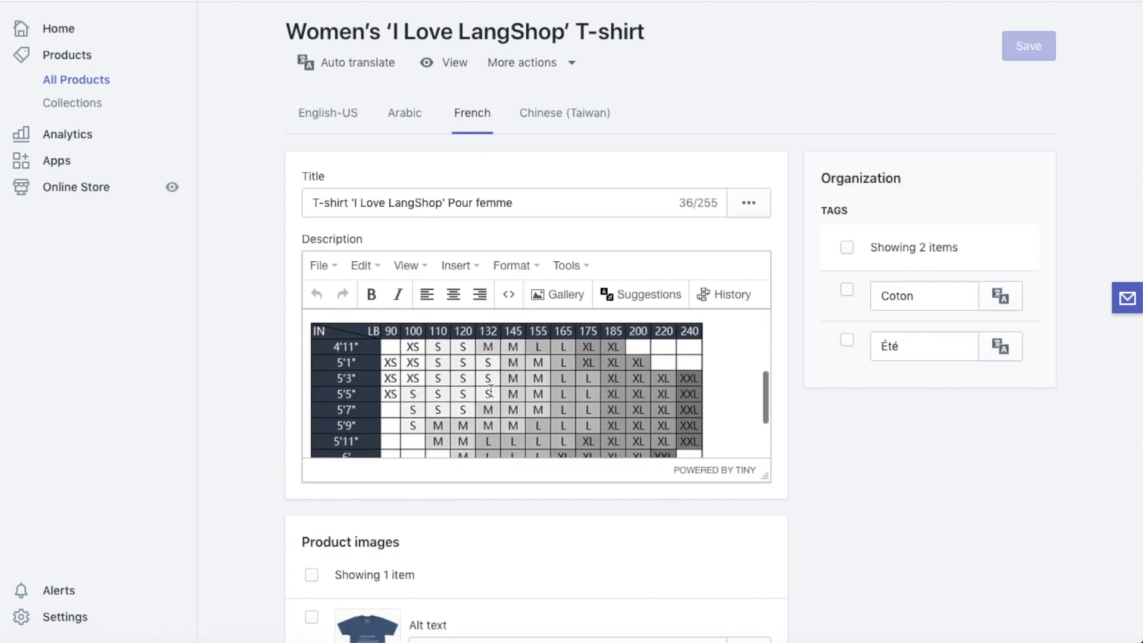
scroll(558, 385, up, 3)
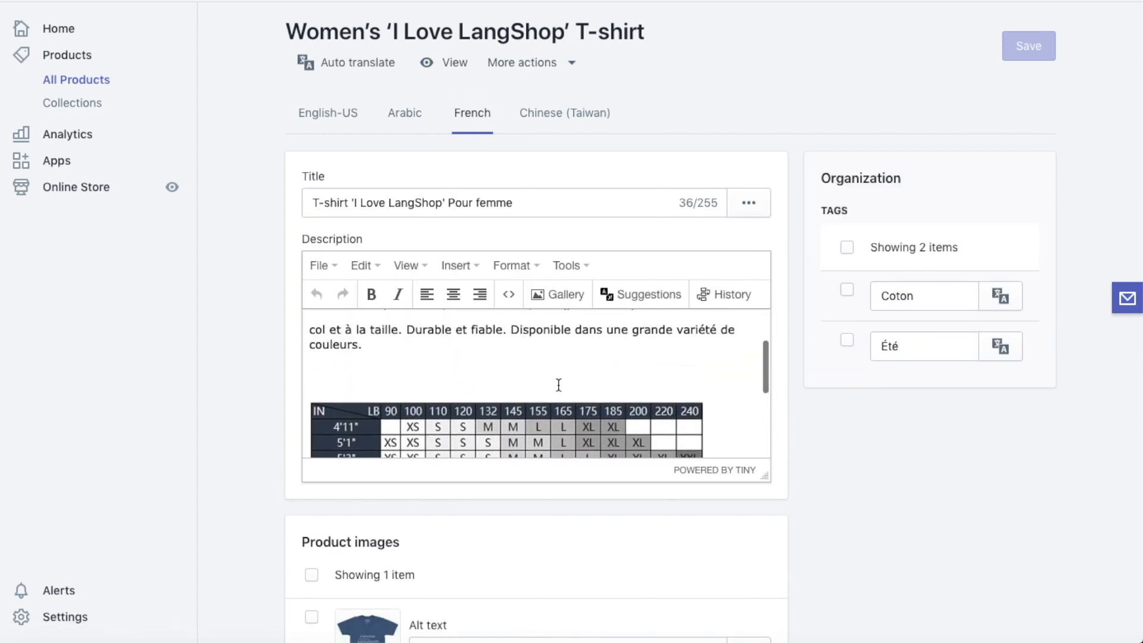
scroll(643, 378, down, 3)
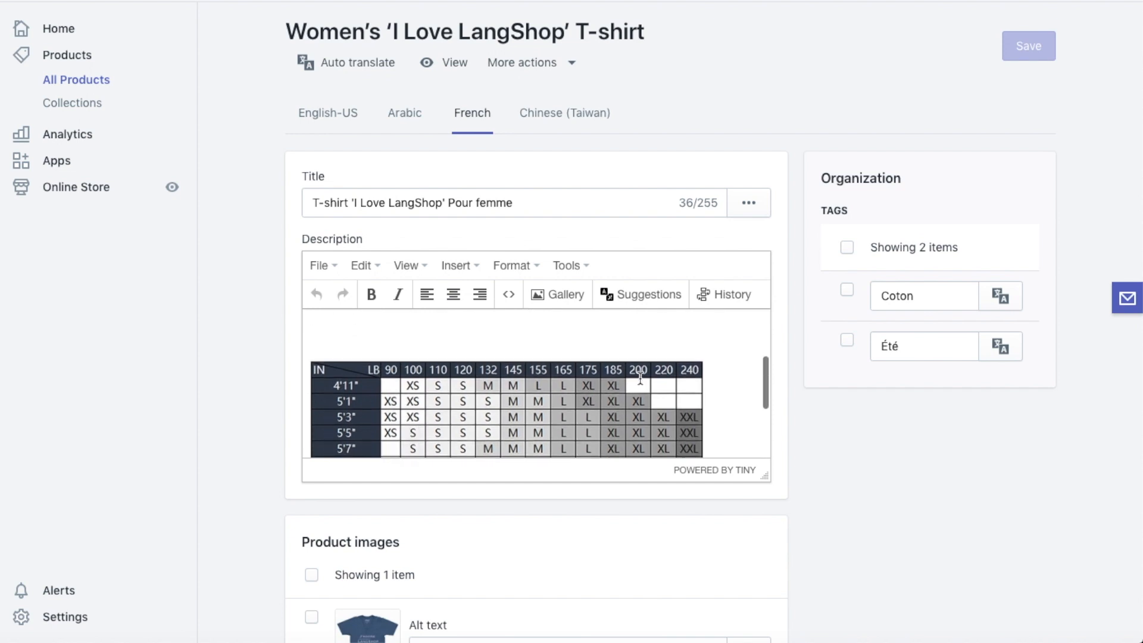
Delete the size chart image from the T-shirt's French description.
click(663, 379)
scroll(663, 379, up, 3)
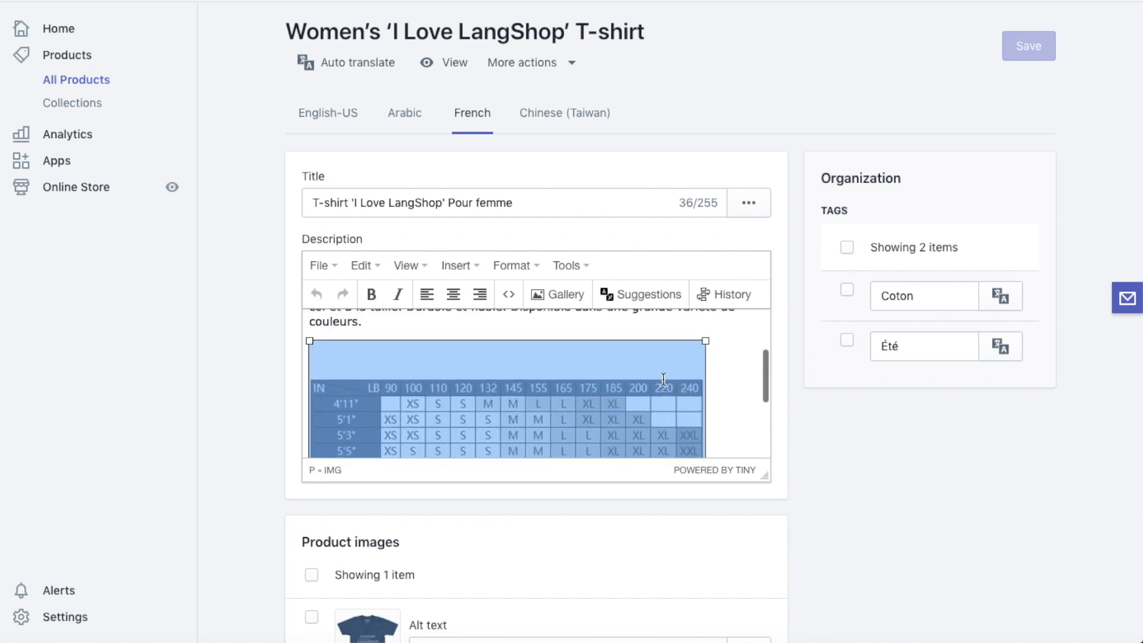
scroll(663, 381, up, 3)
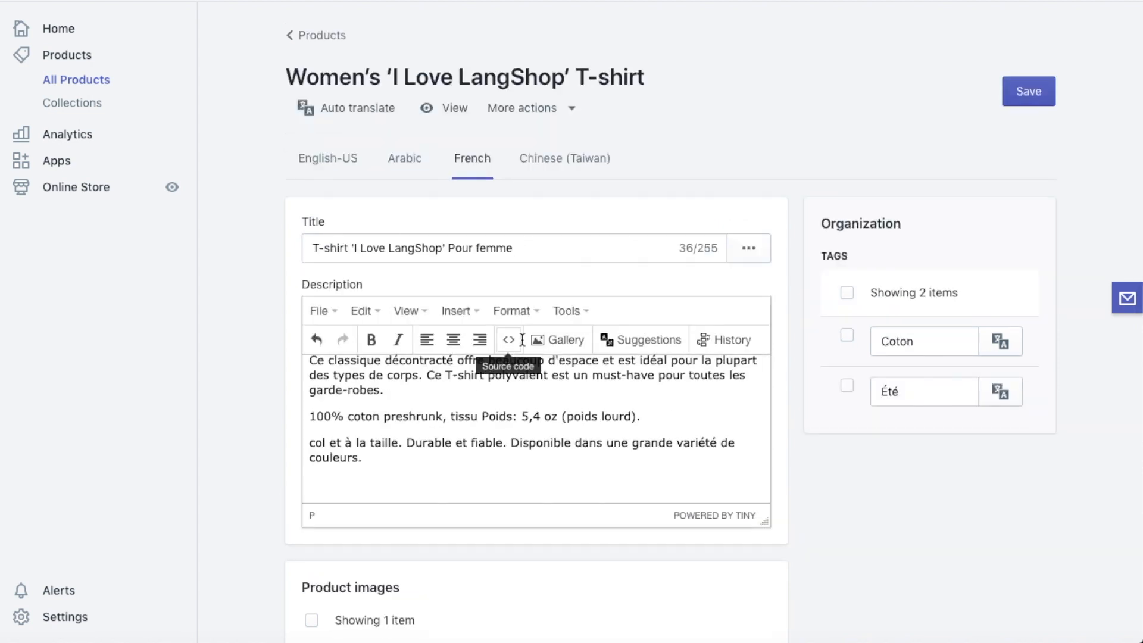
Insert size-table-french.png from the gallery at Original size below the French description text and save the product.
click(558, 343)
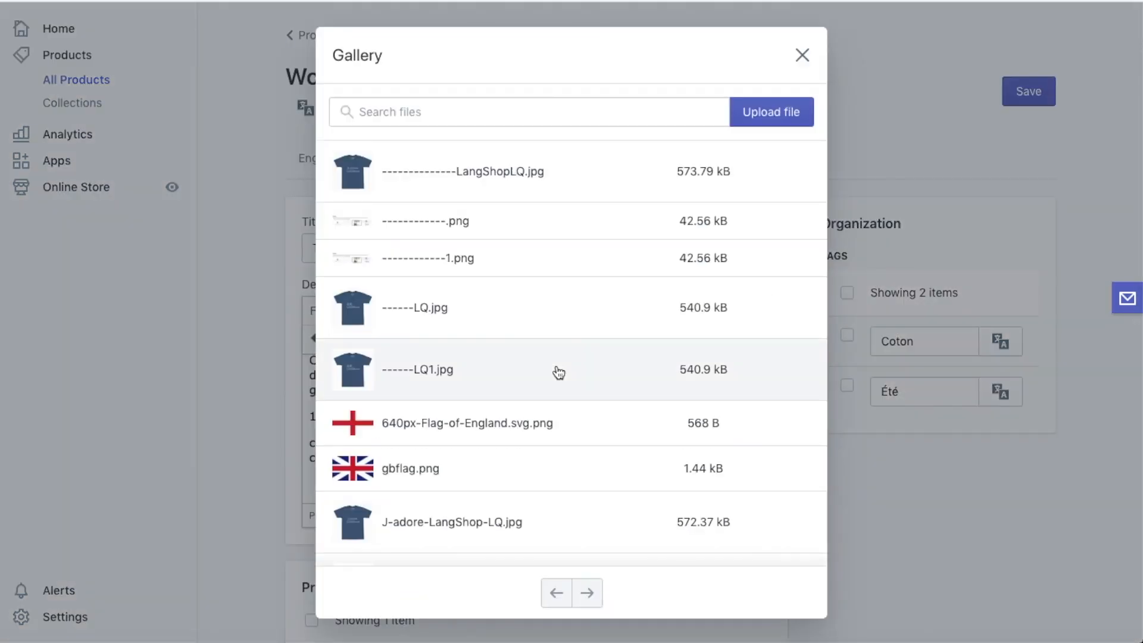
scroll(557, 373, down, 7)
scroll(558, 373, down, 1)
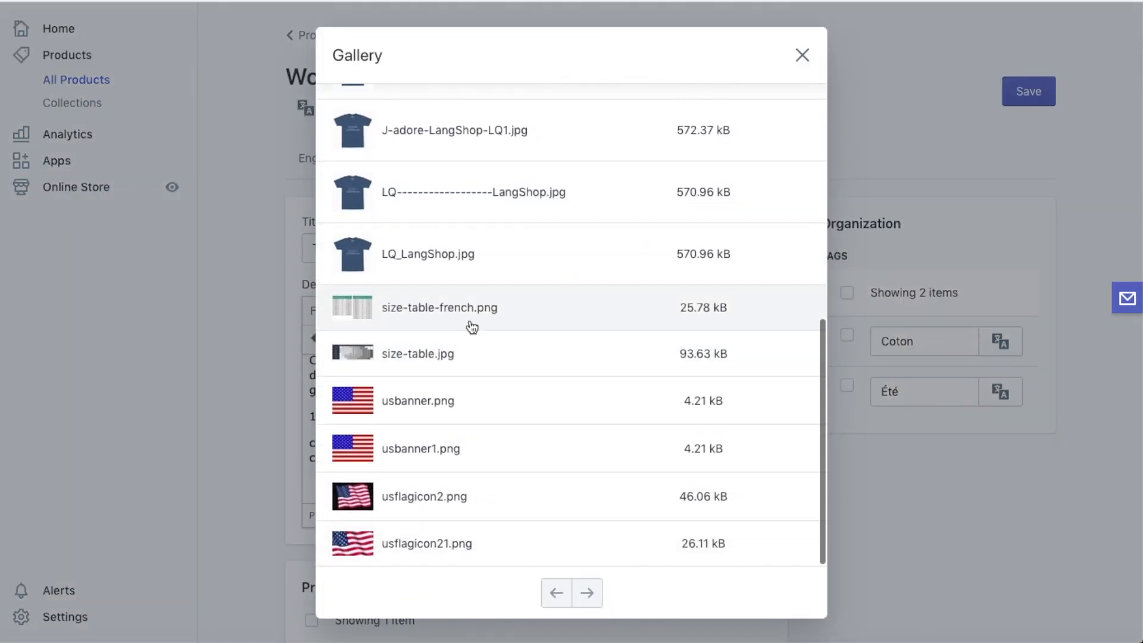
click(486, 313)
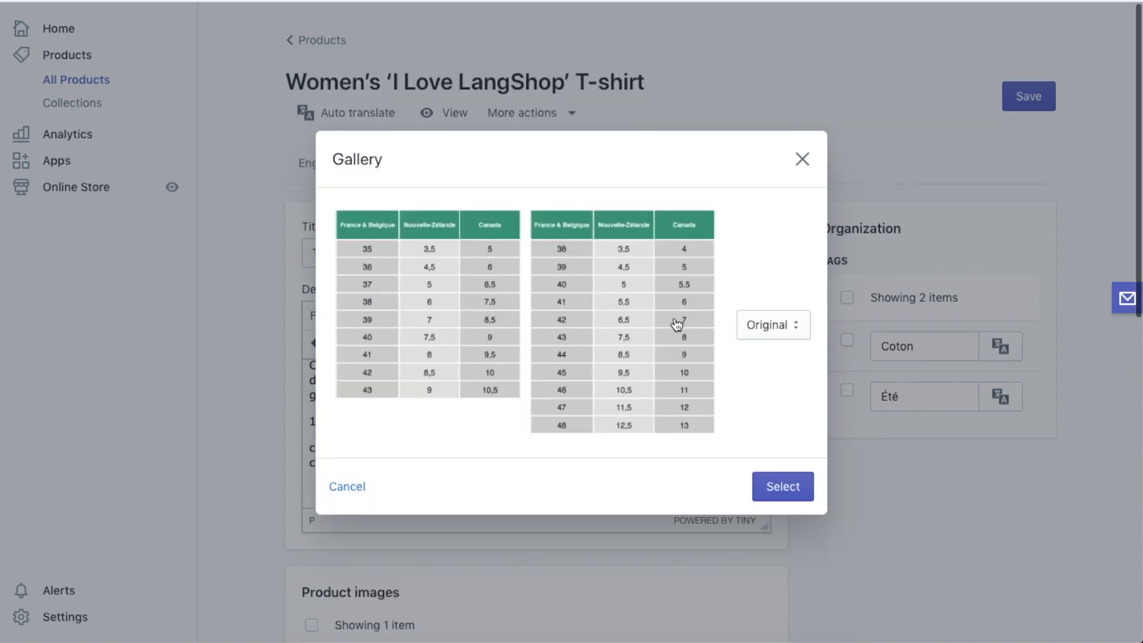
click(778, 487)
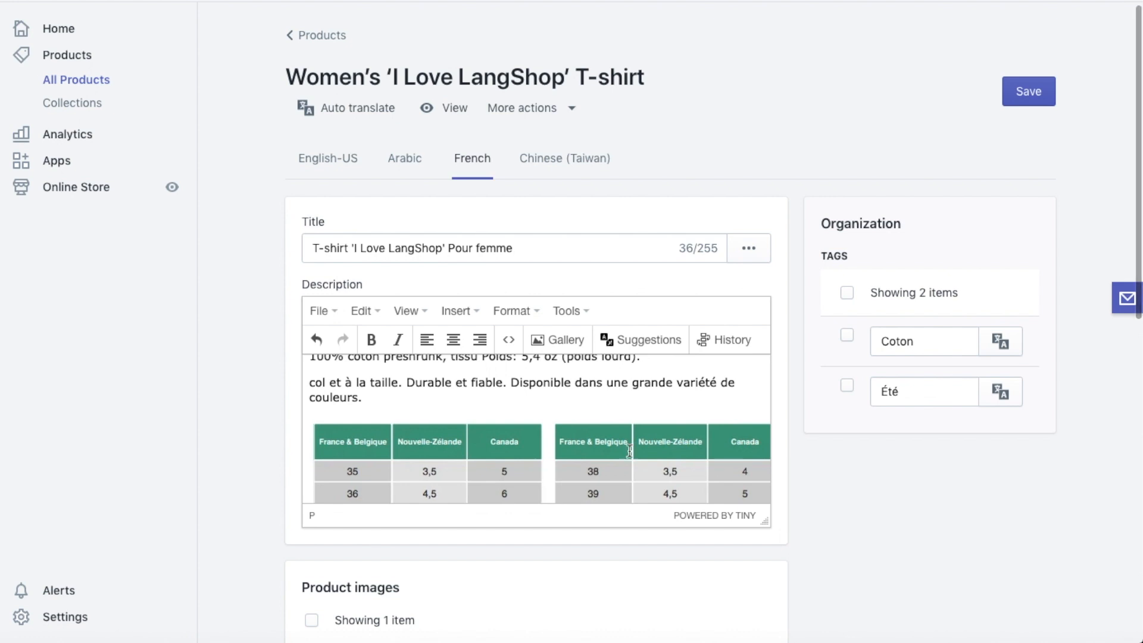
scroll(533, 414, up, 2)
scroll(534, 413, down, 3)
scroll(534, 413, up, 3)
click(1037, 94)
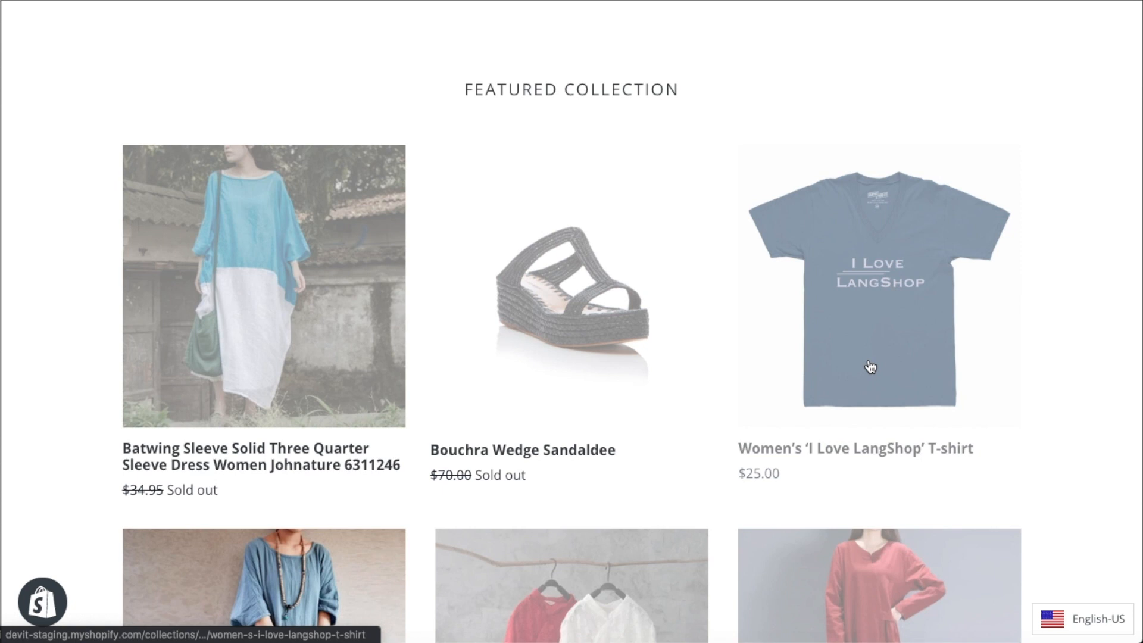
Check the T-shirt's size chart on its storefront product page in English-US and in French.
click(871, 367)
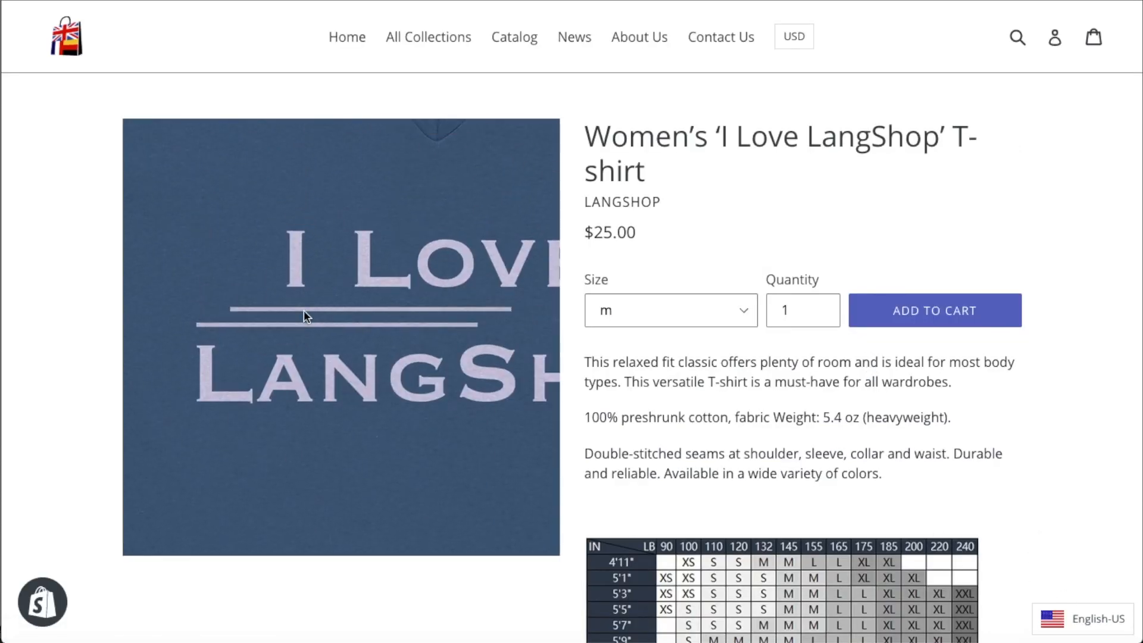
scroll(885, 415, down, 2)
scroll(886, 415, down, 4)
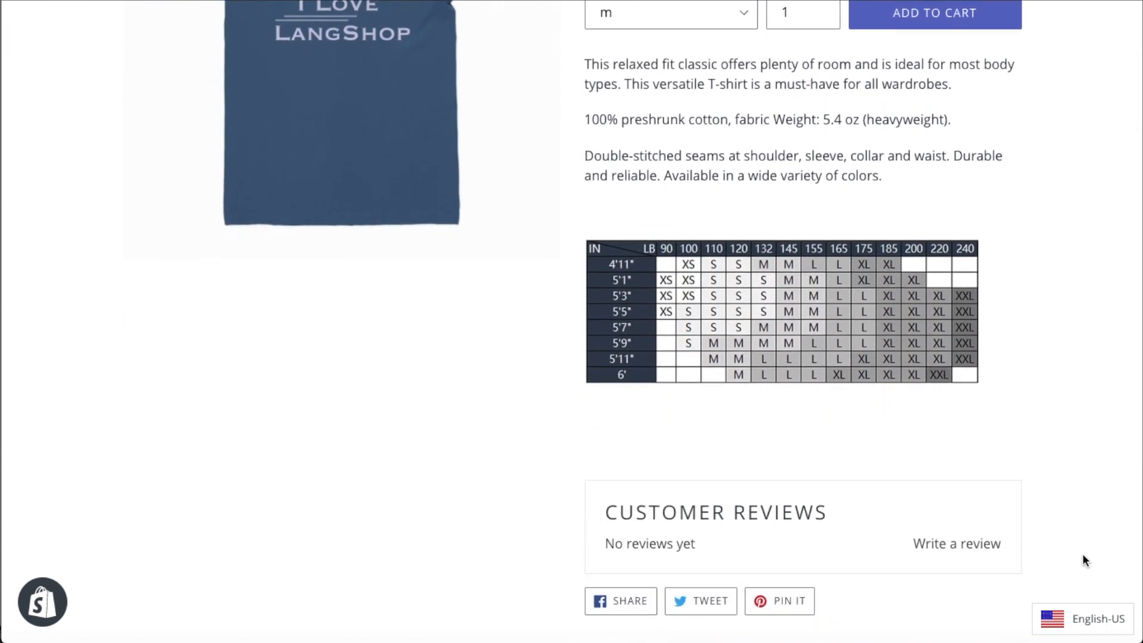
click(1091, 619)
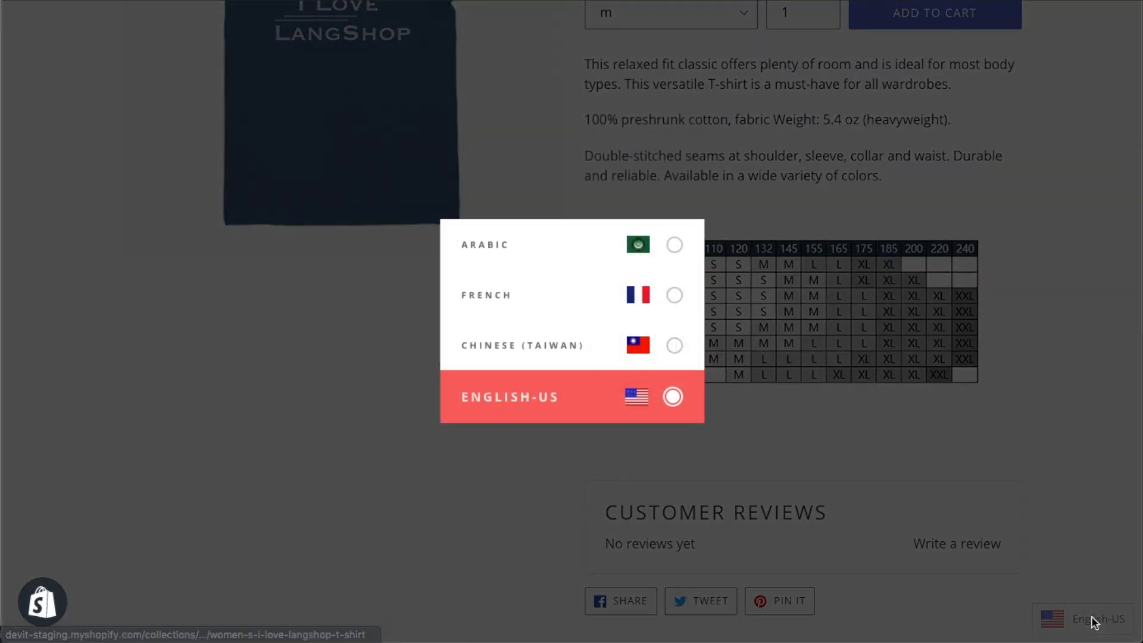
click(476, 296)
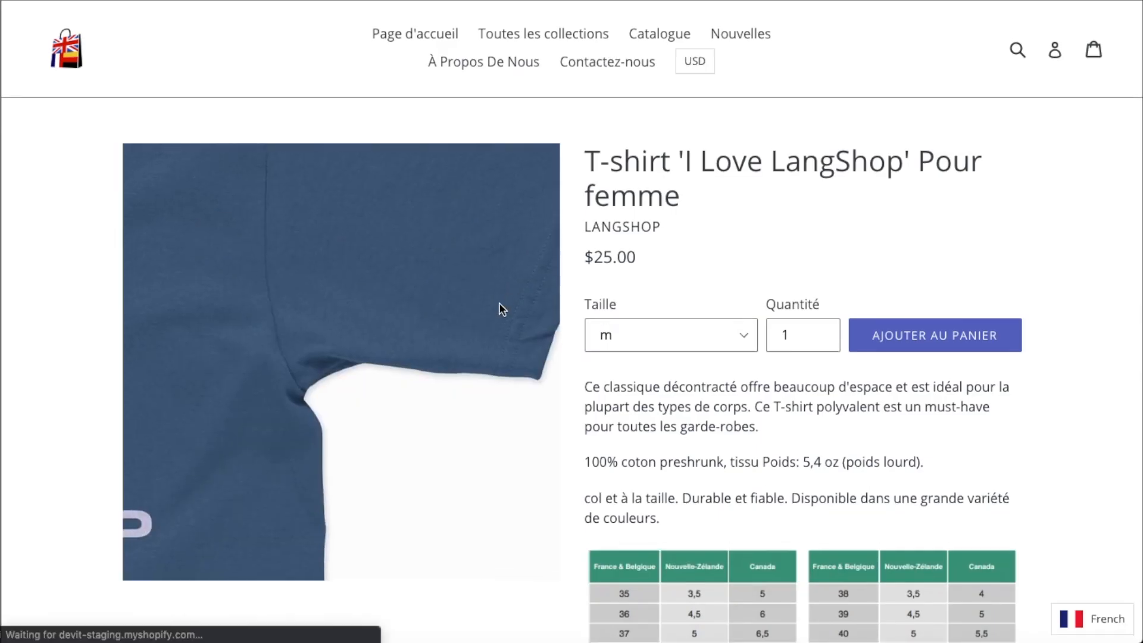
scroll(1032, 399, down, 5)
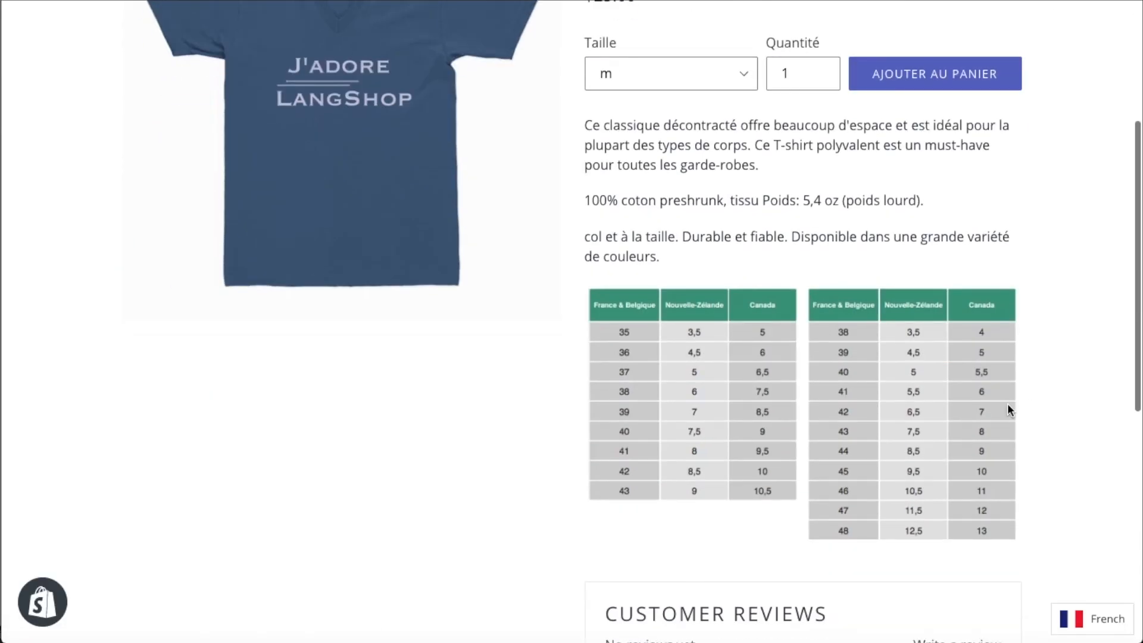
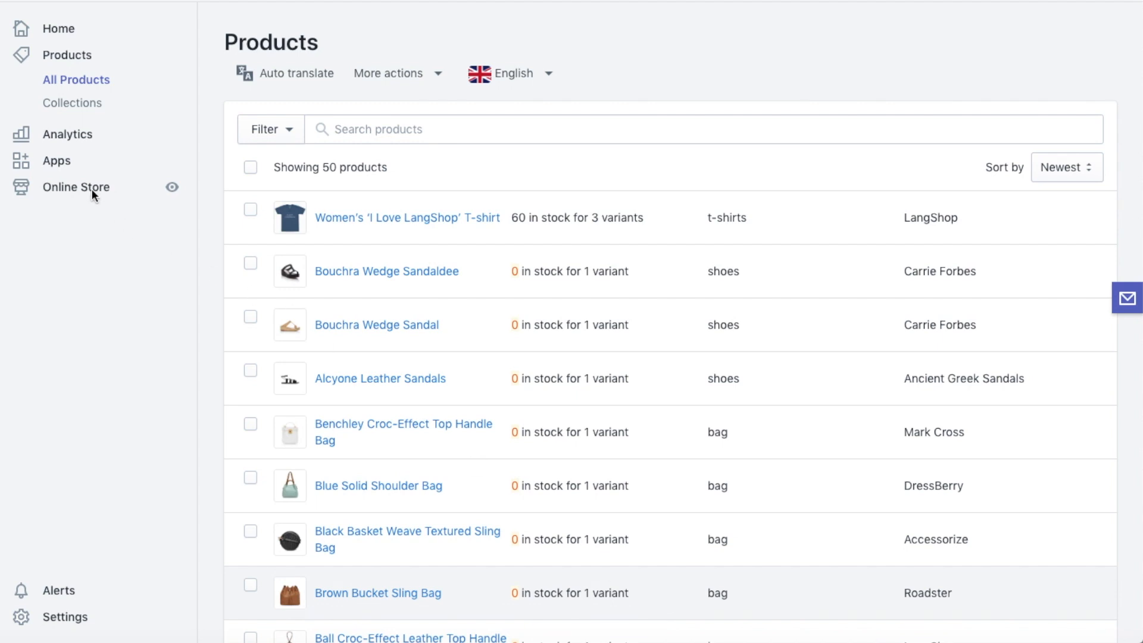
Open the static text localization of sections/footer.liquid for the current LangShop Demo Theme.
click(77, 185)
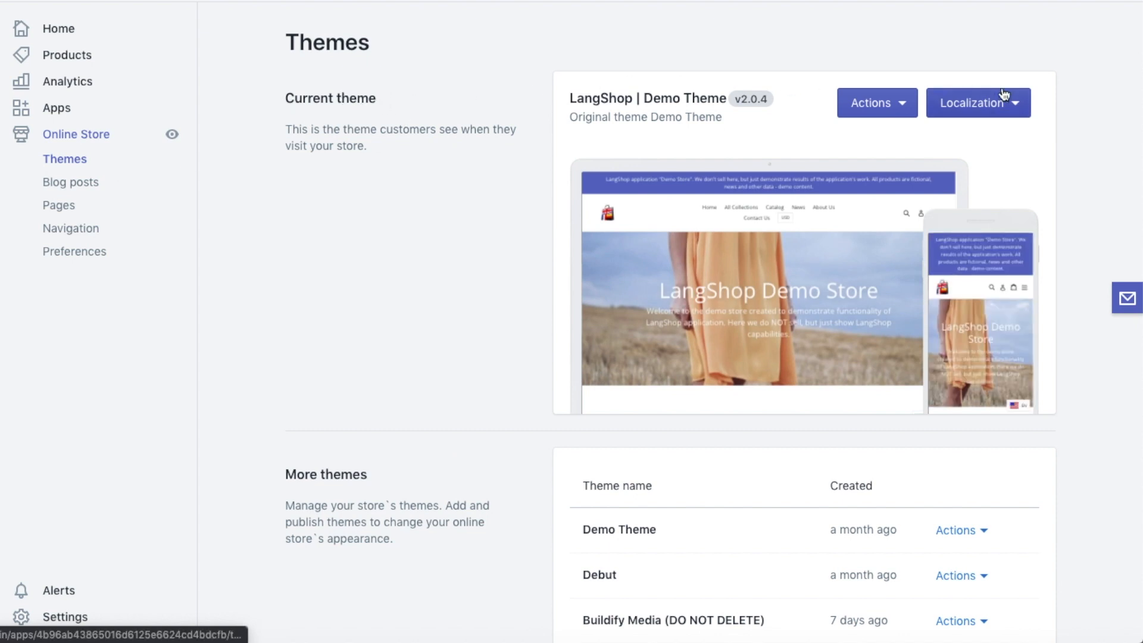
click(1022, 106)
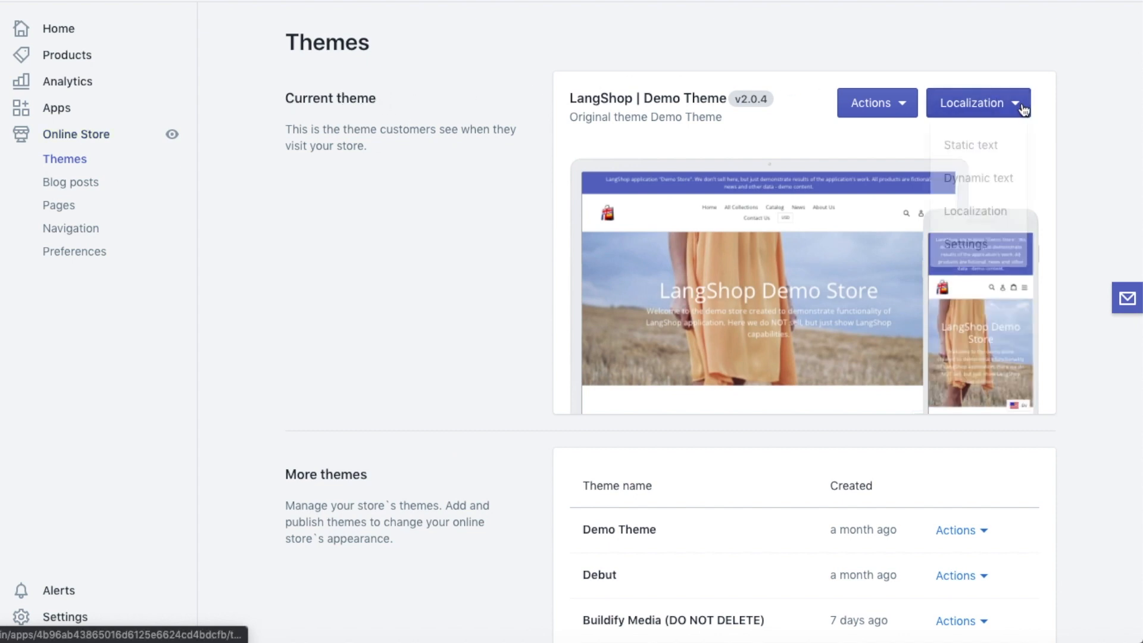
click(965, 149)
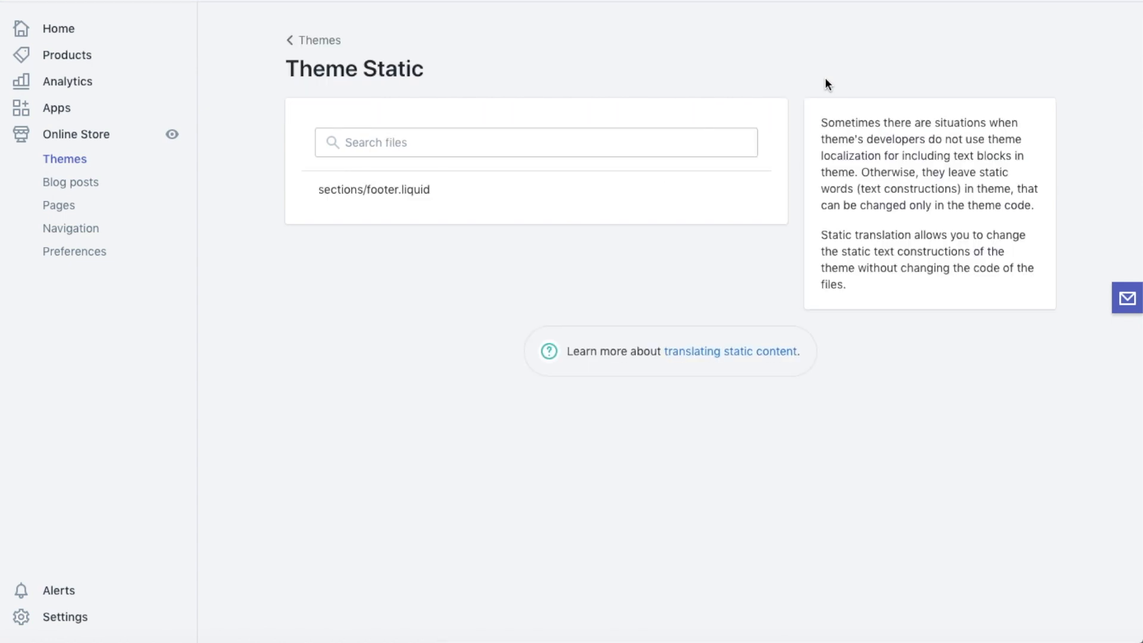
click(351, 198)
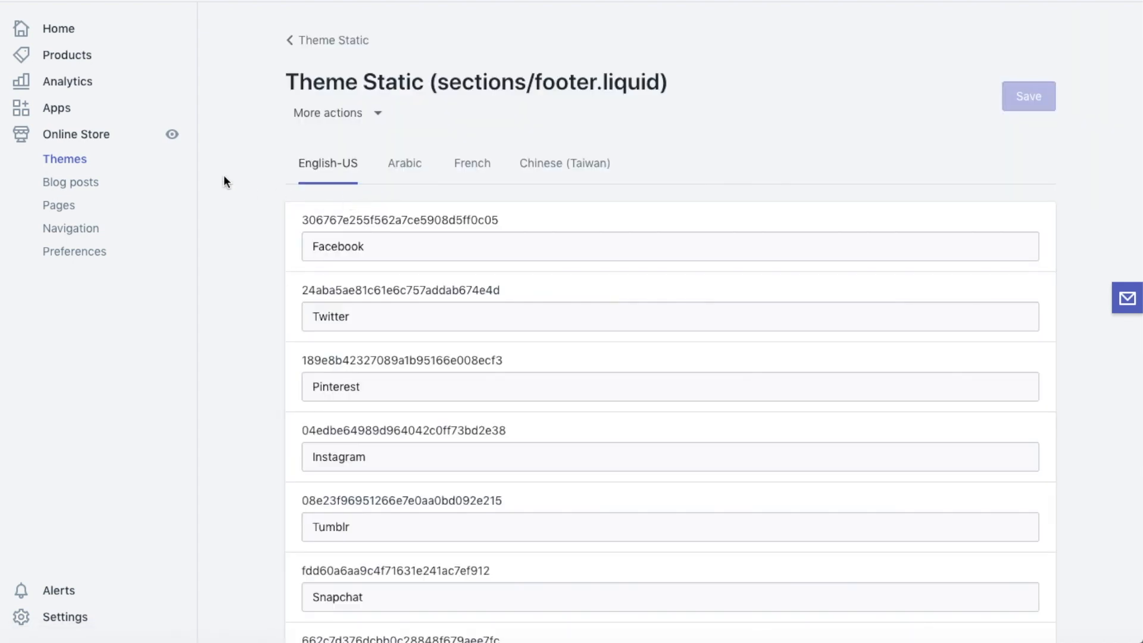
Review the footer's static strings in English-US and French, finishing on the Chinese (Taiwan) version.
scroll(245, 176, down, 5)
scroll(244, 177, up, 2)
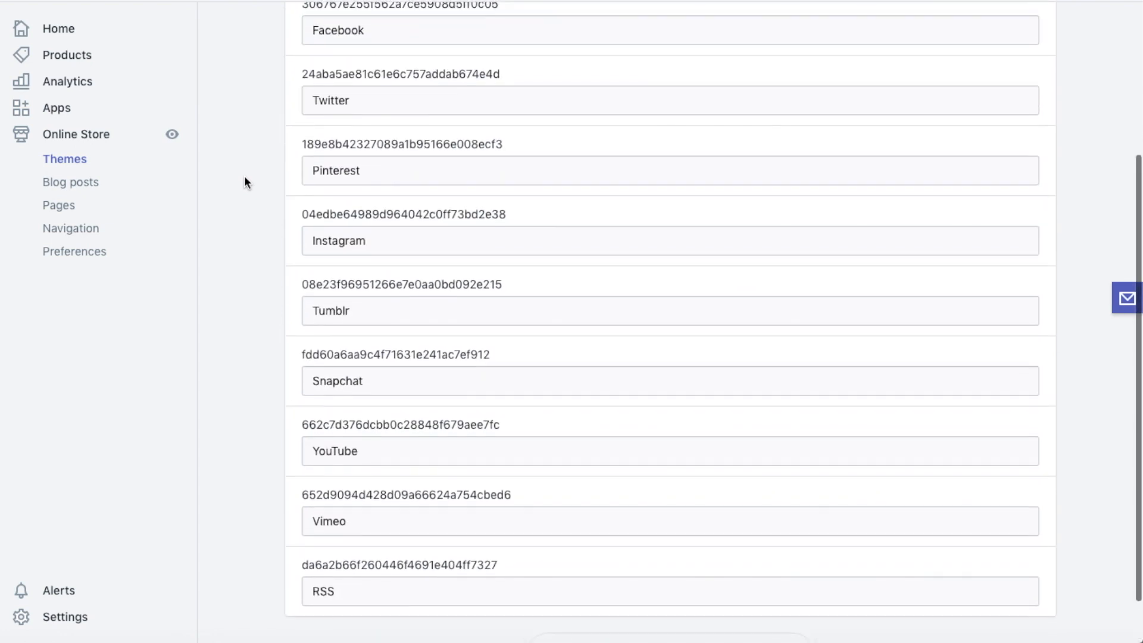
scroll(244, 177, down, 2)
scroll(244, 177, up, 4)
scroll(245, 177, up, 1)
click(472, 163)
click(554, 159)
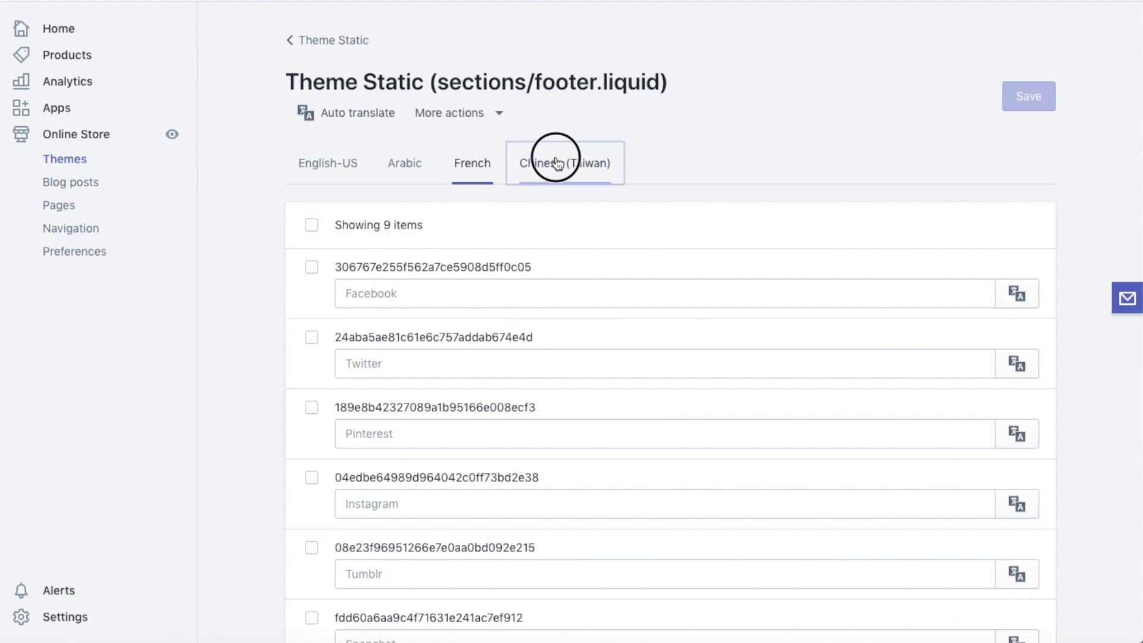
scroll(238, 188, down, 5)
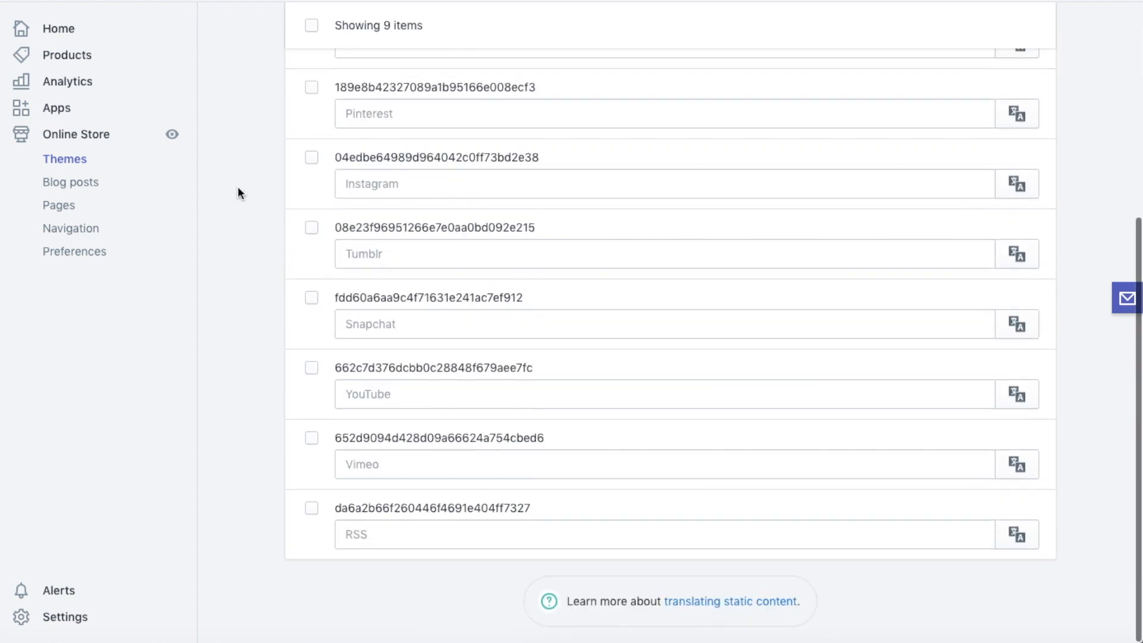
scroll(238, 190, up, 5)
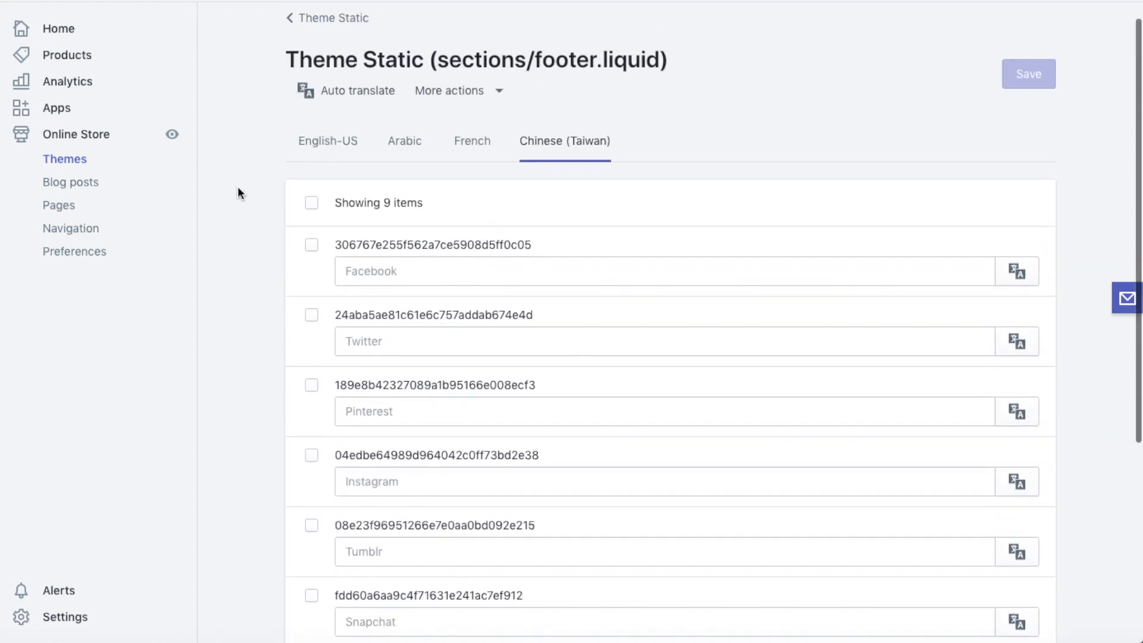
scroll(676, 319, up, 1)
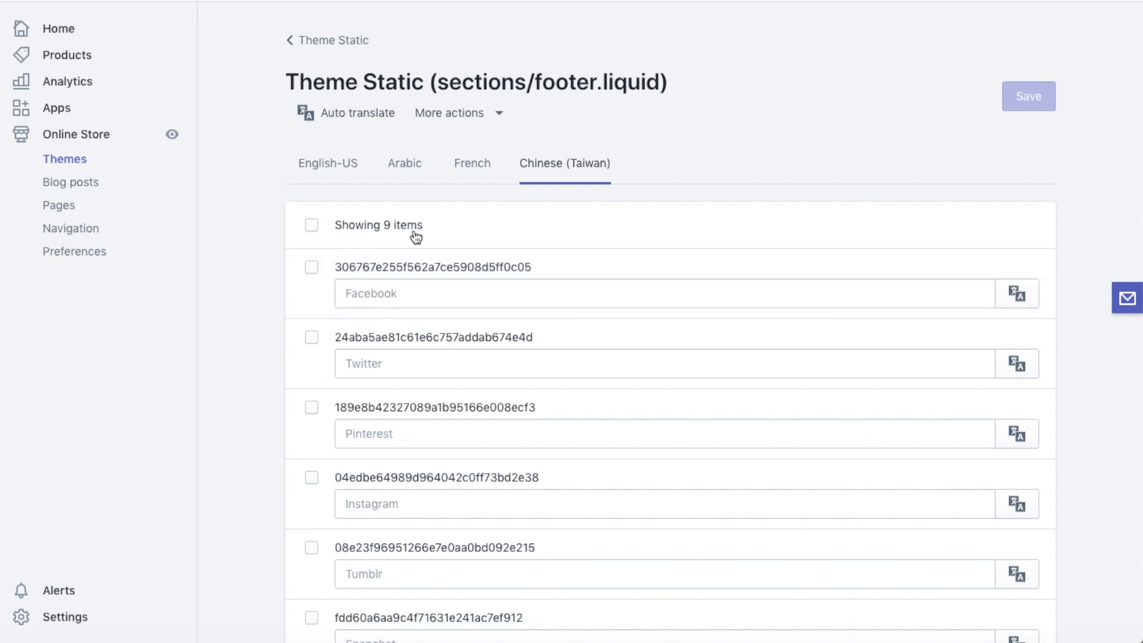
Apply the Google Machine suggestion 臉書 to the Chinese (Taiwan) Facebook string and save the footer translations.
click(1030, 298)
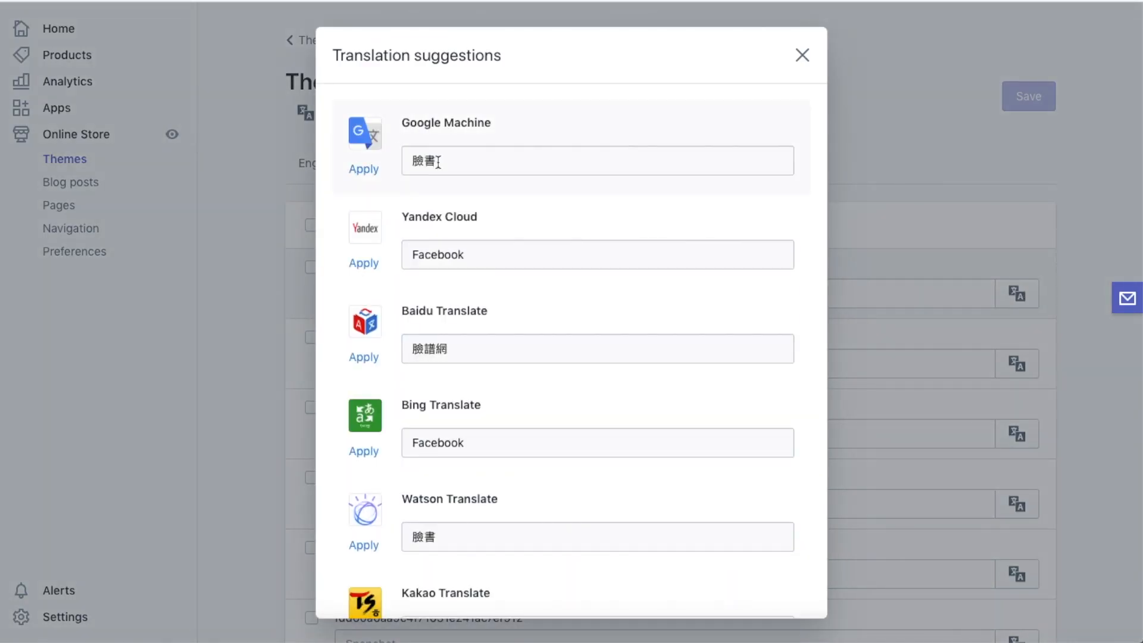
click(364, 171)
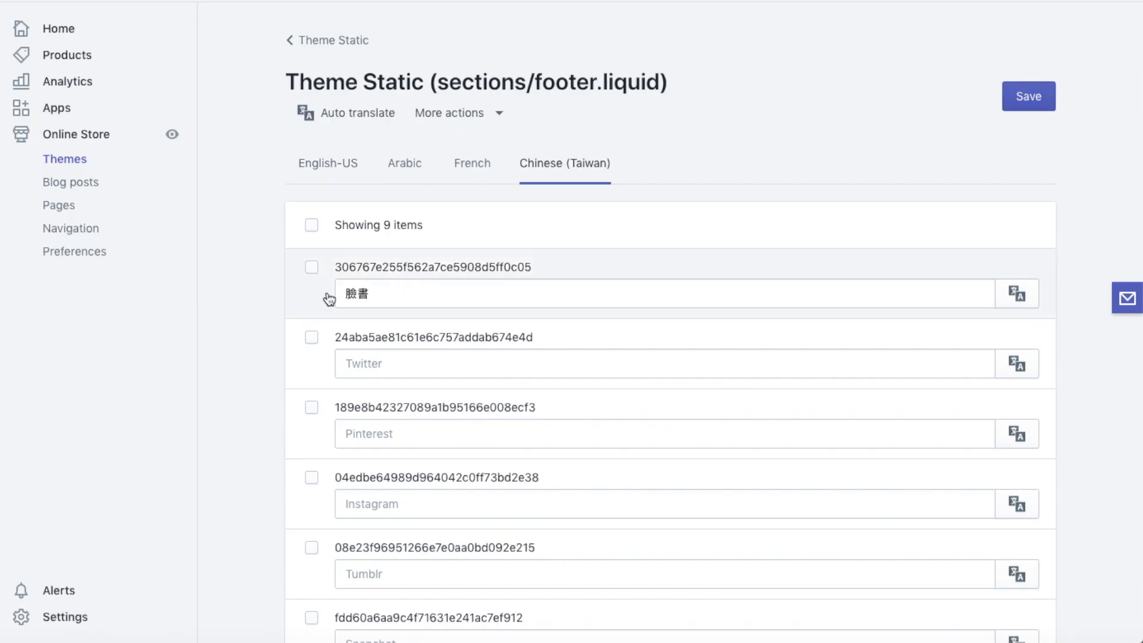
click(1029, 97)
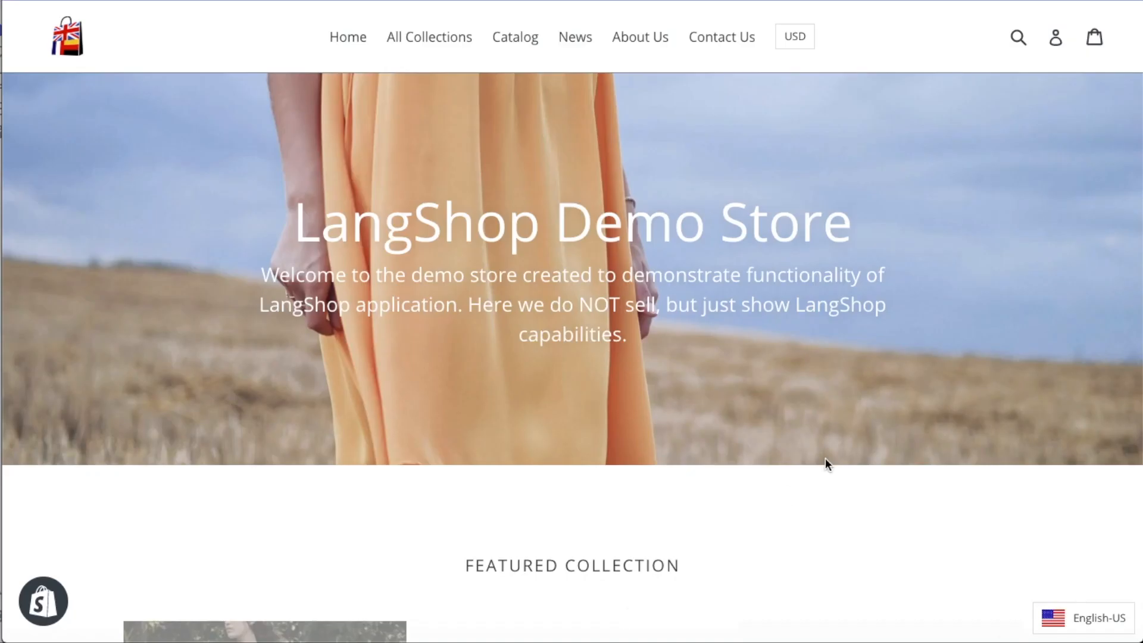
Open the Women's 'I Love LangShop' T-shirt from the storefront's featured collection and view its customer reviews block.
scroll(799, 502, down, 8)
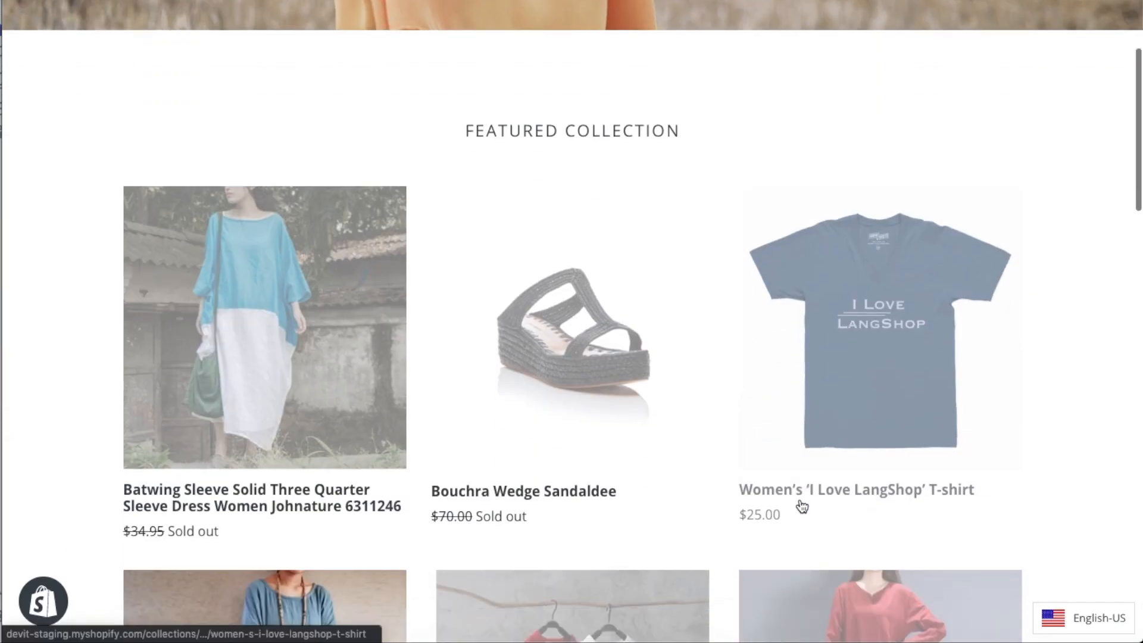
click(867, 434)
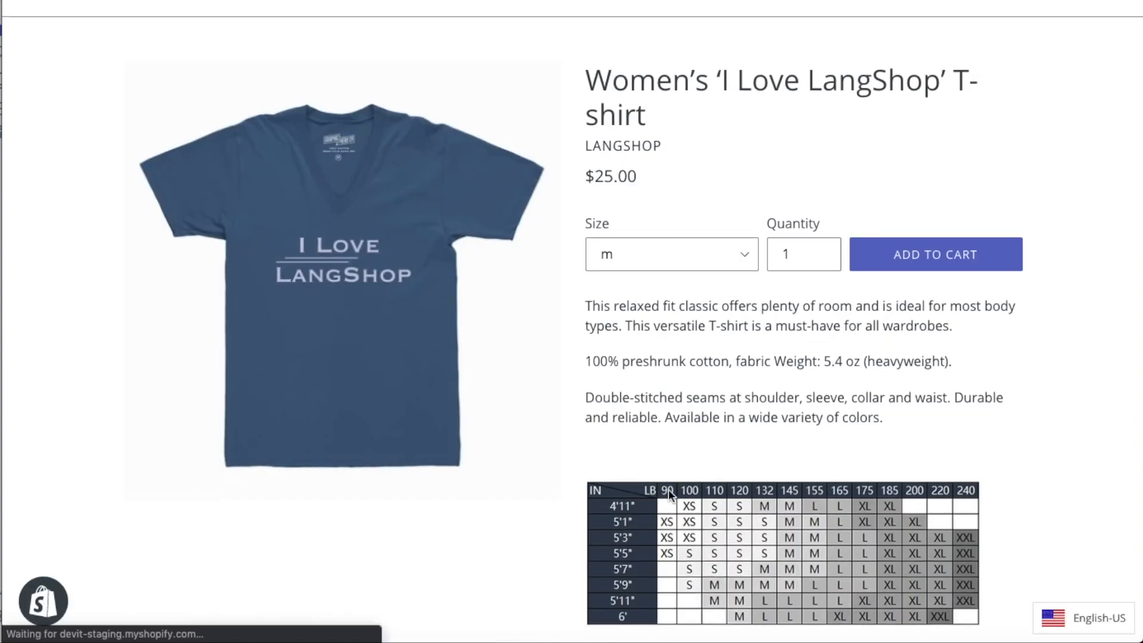
scroll(549, 483, down, 7)
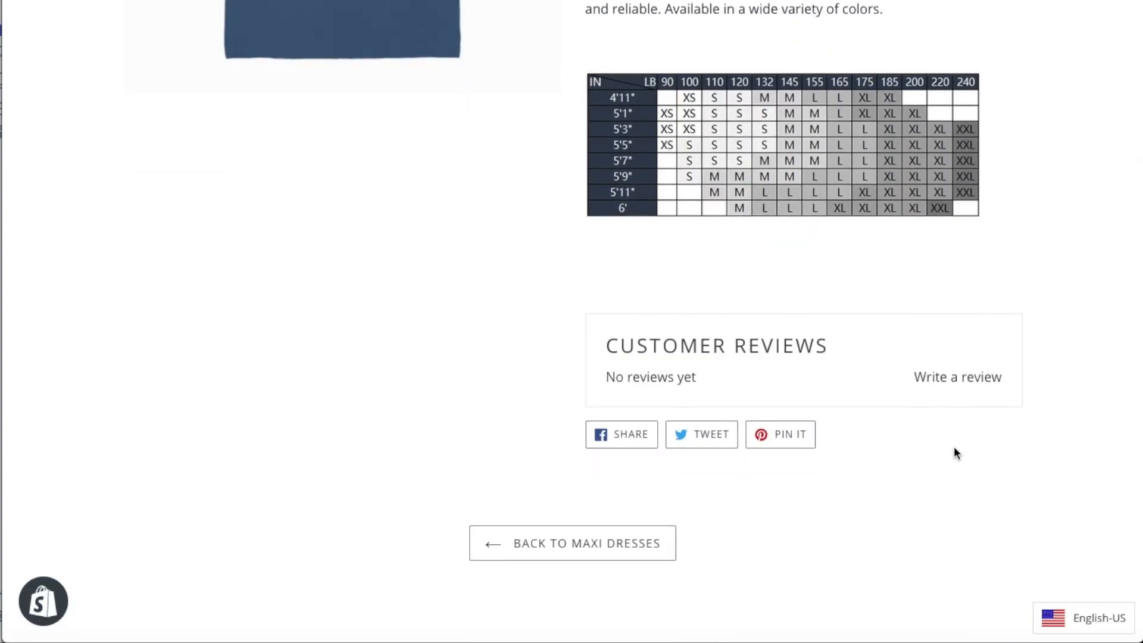
Compare the T-shirt page's customer reviews block in Chinese (Taiwan), French and Arabic.
click(1064, 618)
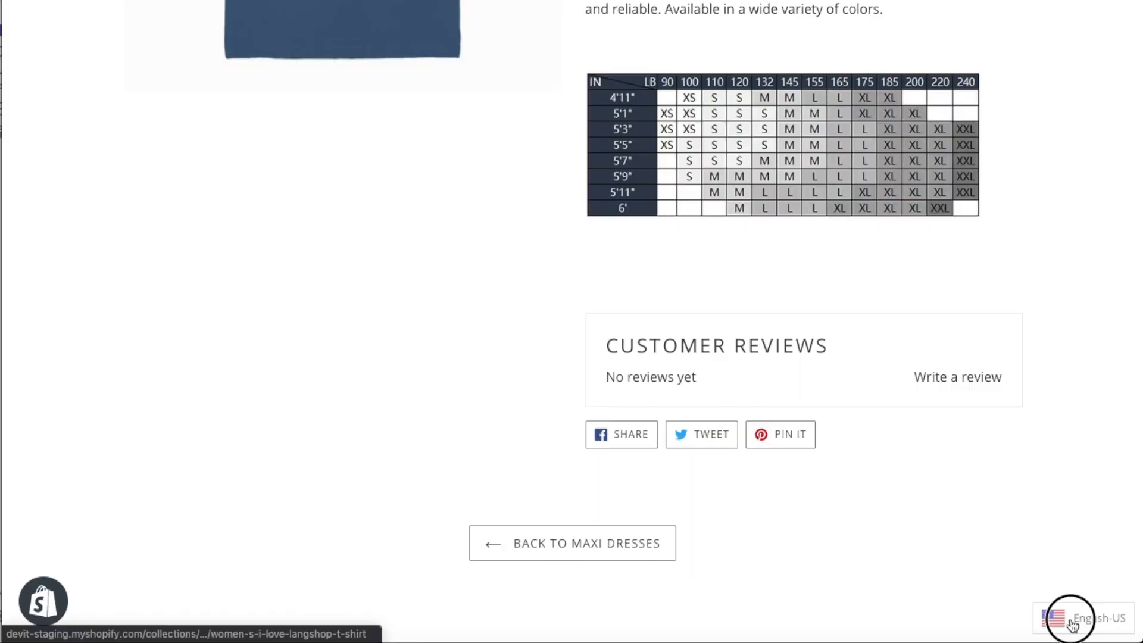
click(537, 326)
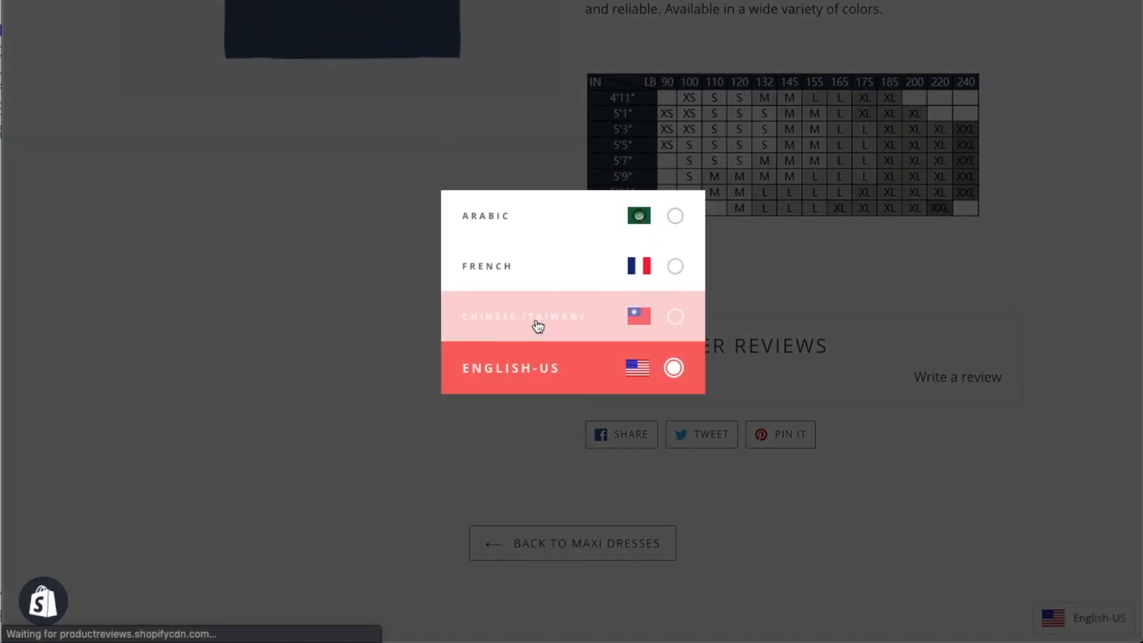
scroll(537, 326, down, 5)
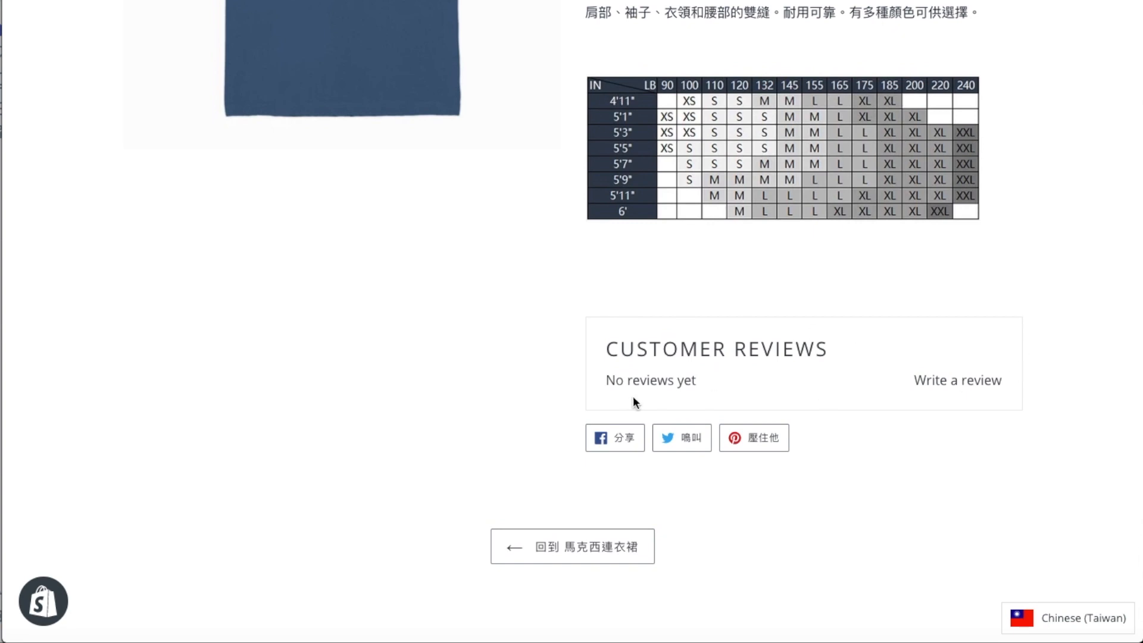
click(1072, 618)
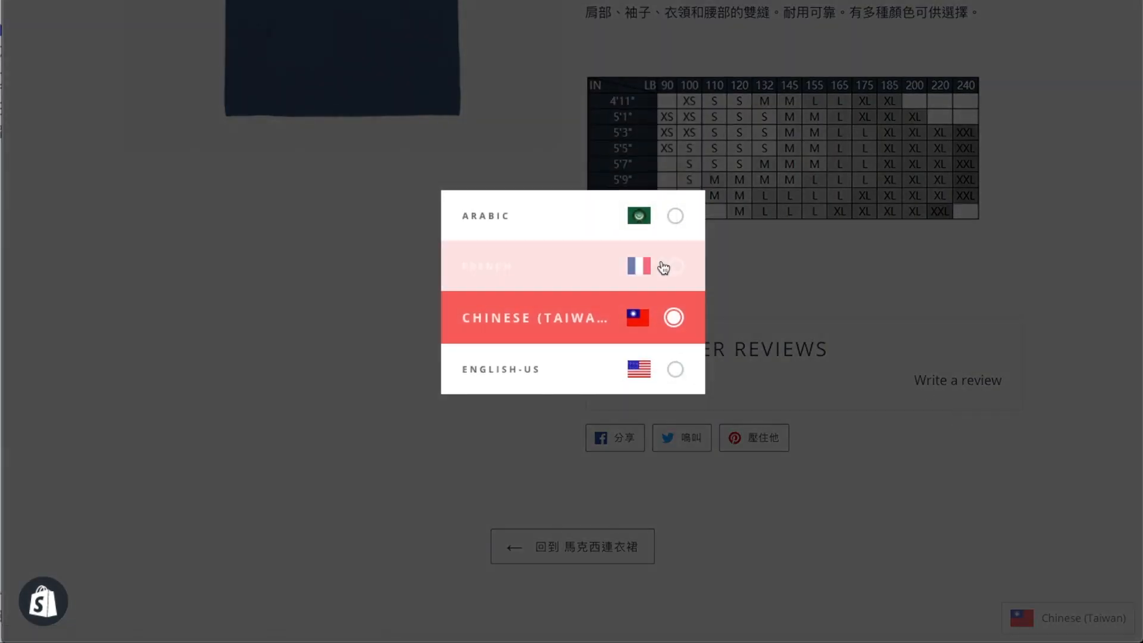
click(600, 274)
scroll(582, 298, down, 7)
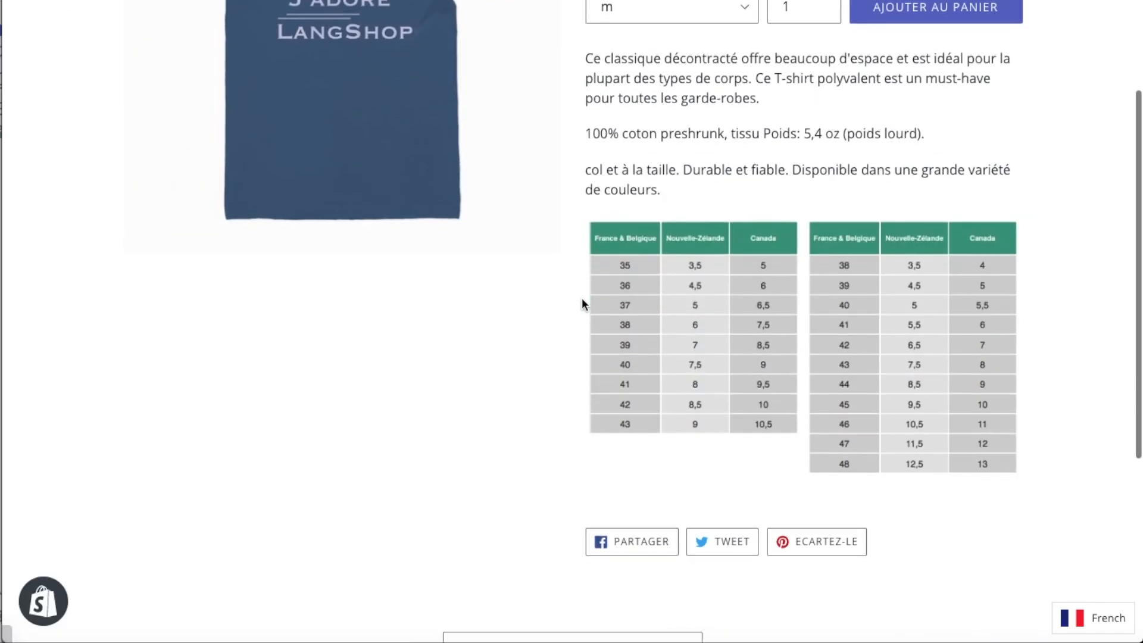
click(1096, 616)
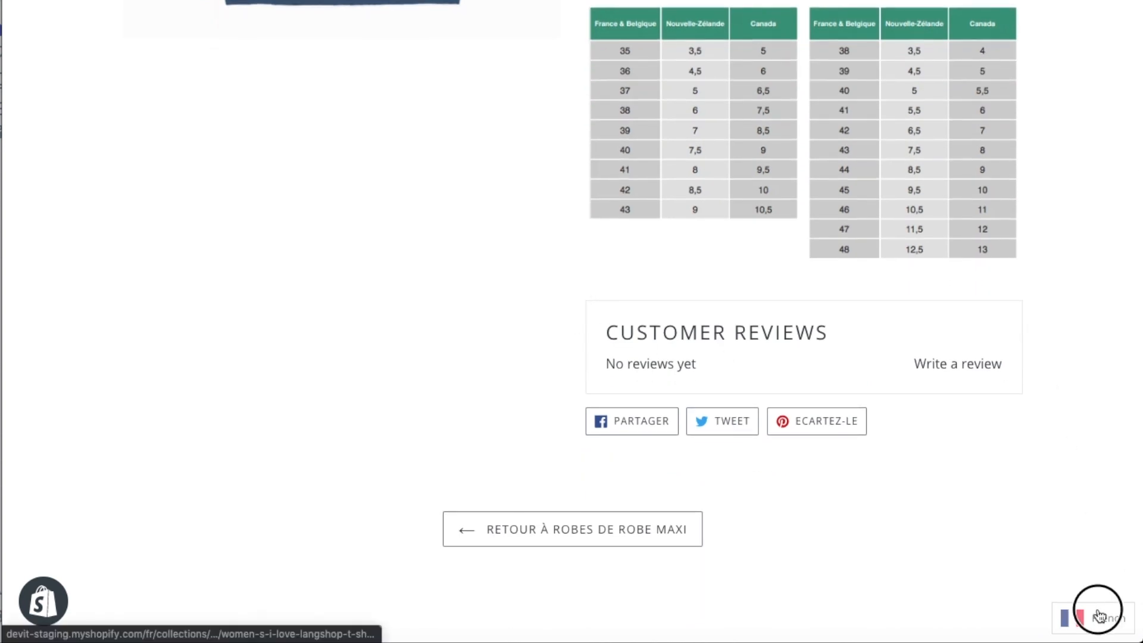
click(552, 216)
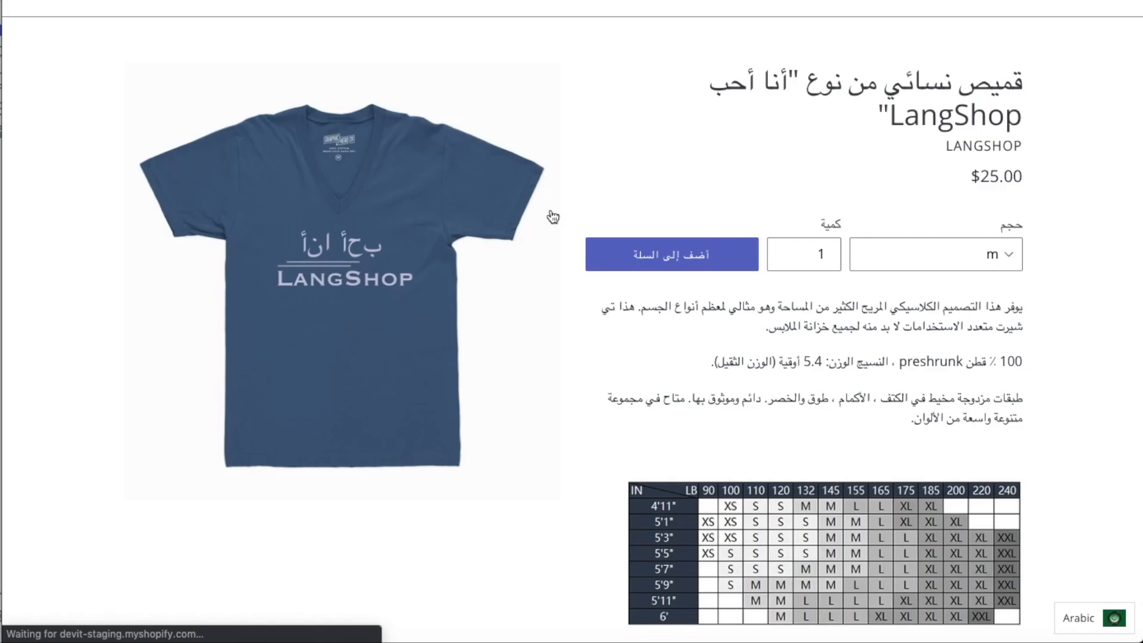
scroll(551, 250, down, 4)
scroll(548, 259, down, 3)
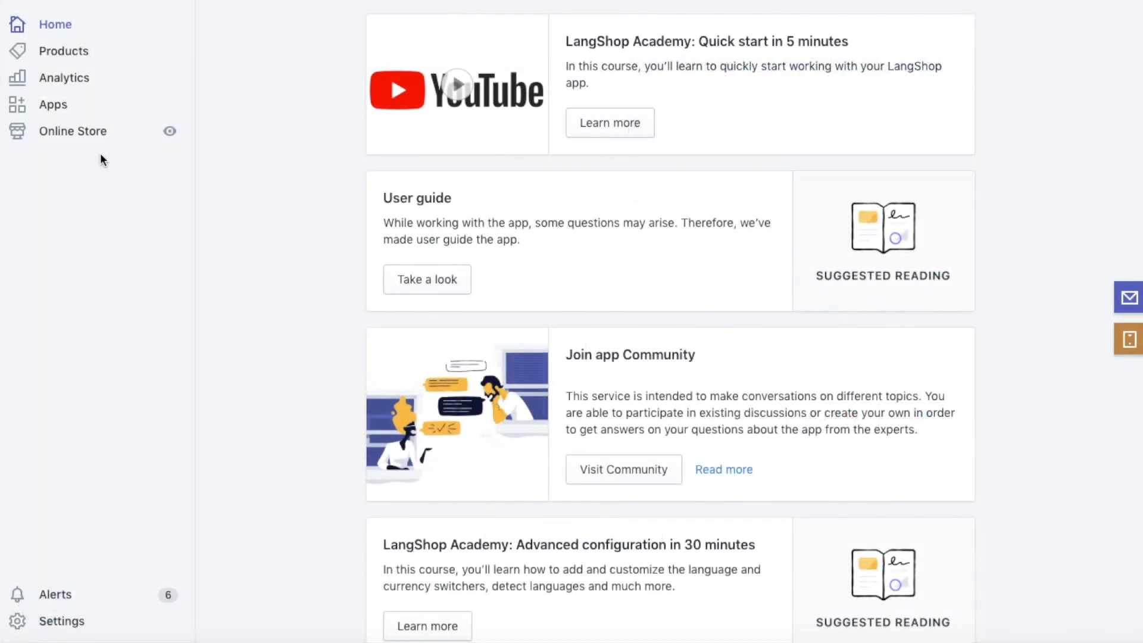
Start a new dynamic text replacement for the current LangShop Demo Theme and review its translation level and template options.
click(87, 137)
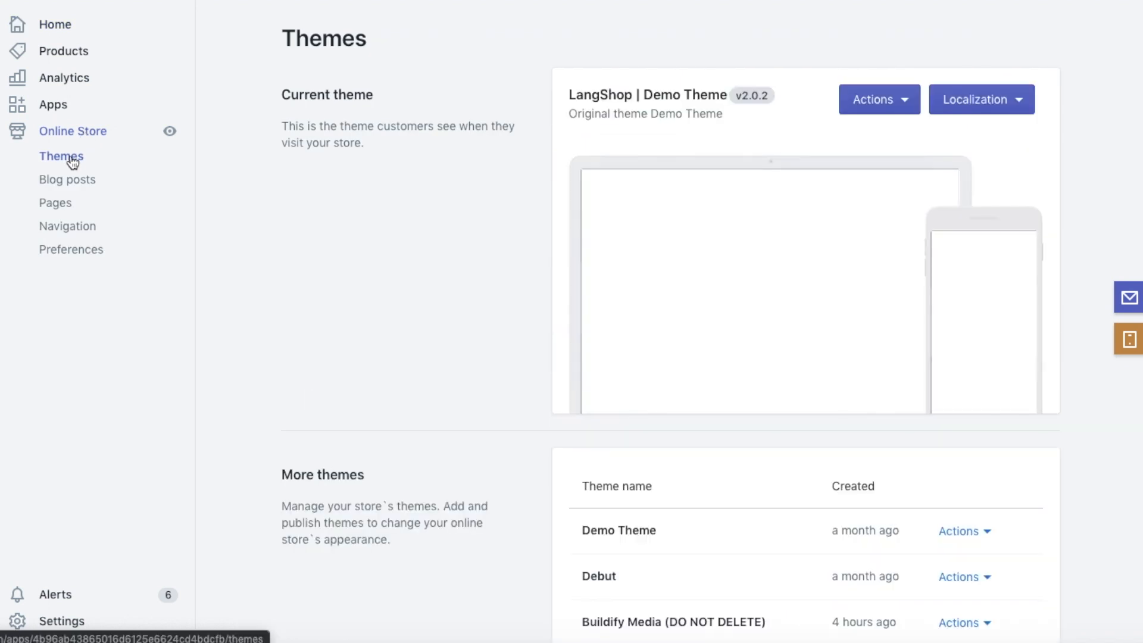
click(70, 158)
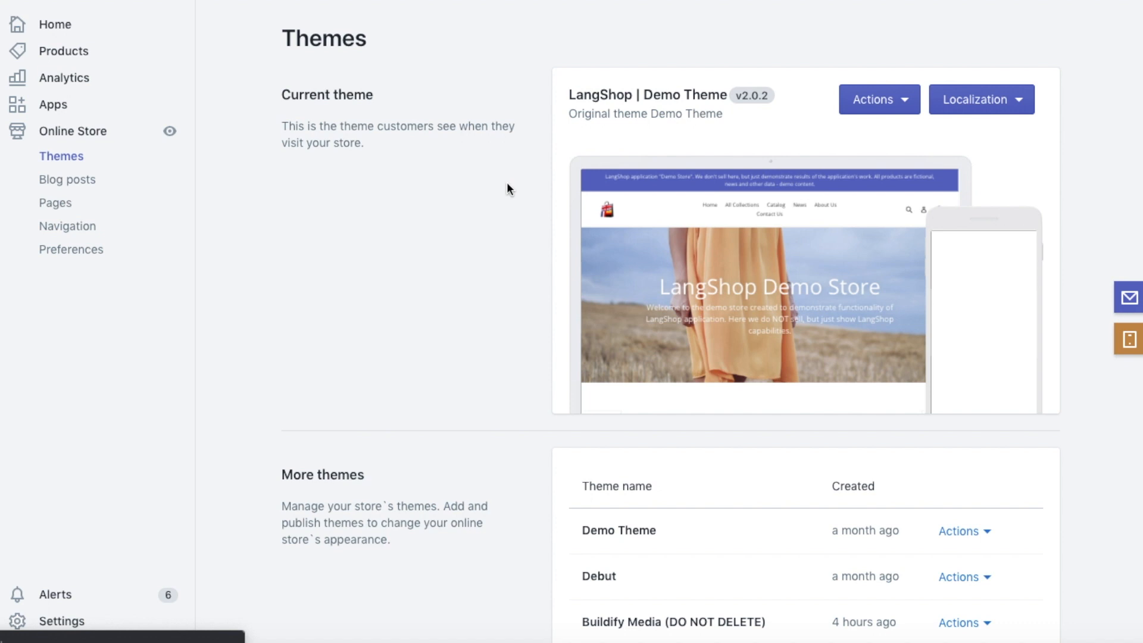
click(1017, 100)
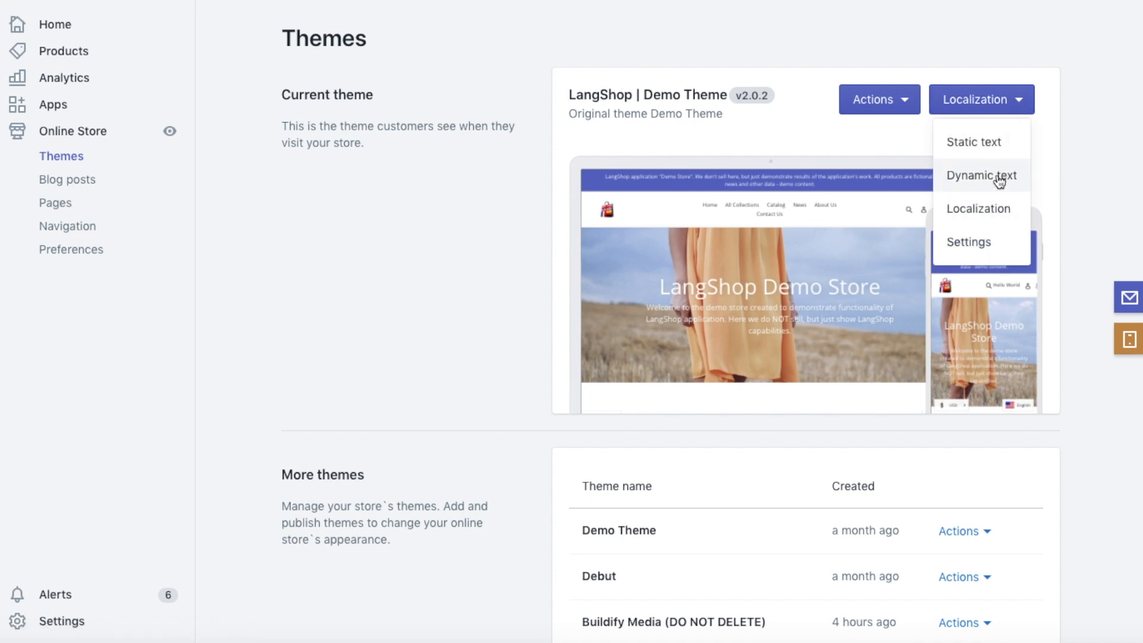
click(999, 179)
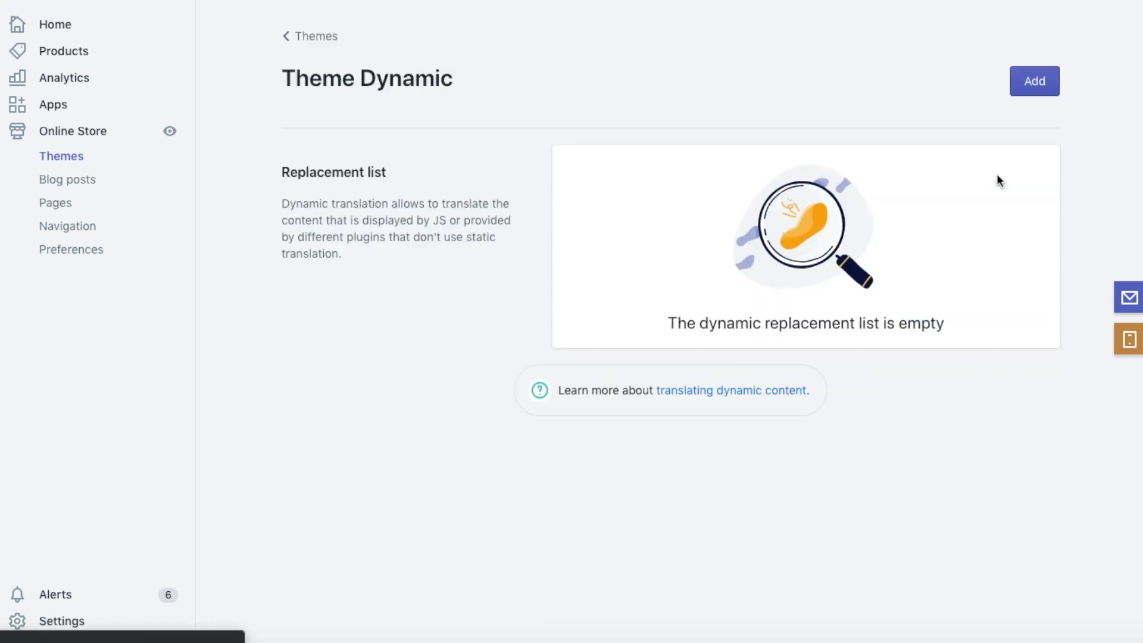
click(1036, 83)
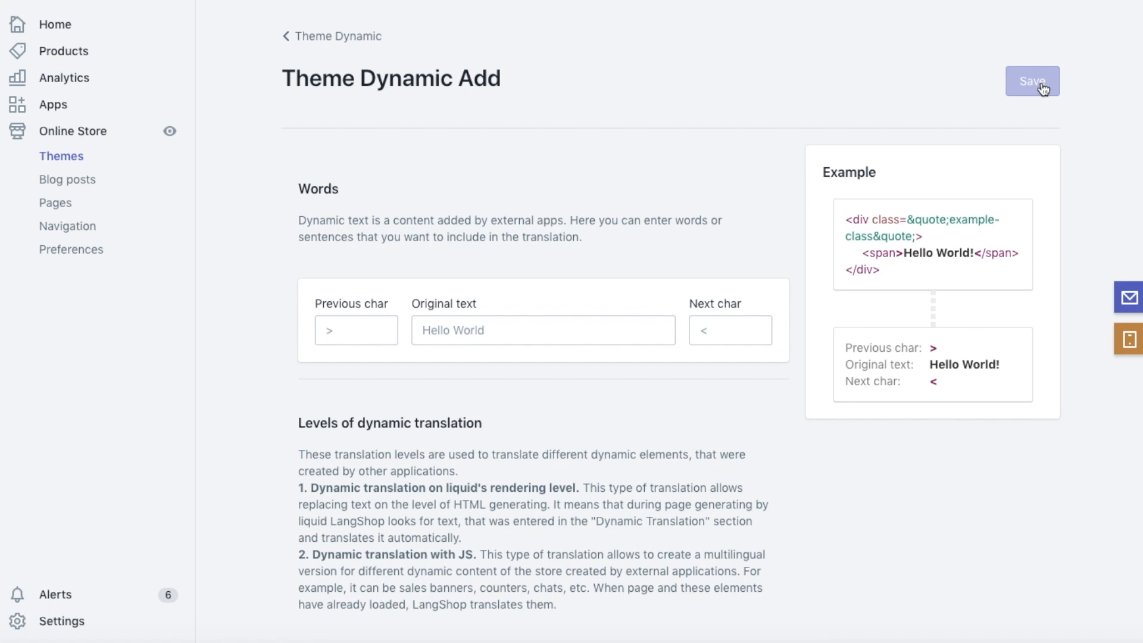
scroll(250, 246, down, 7)
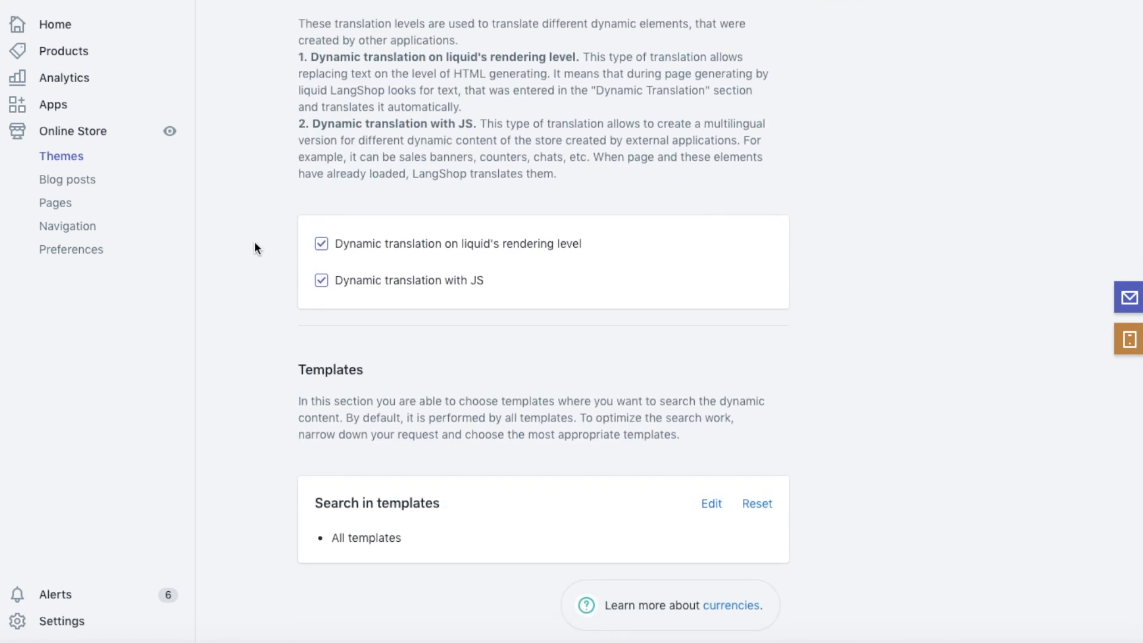
scroll(254, 244, up, 4)
scroll(255, 246, up, 3)
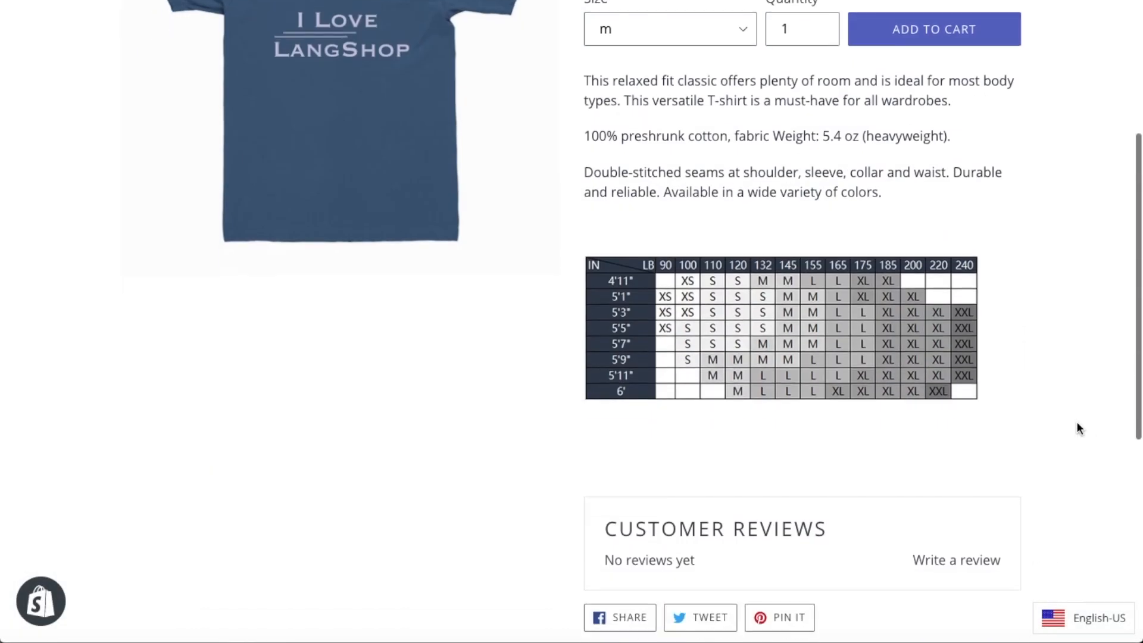
Copy the CUSTOMER REVIEWS heading from the storefront's T-shirt page into the new replacement's original text.
scroll(1077, 428, down, 3)
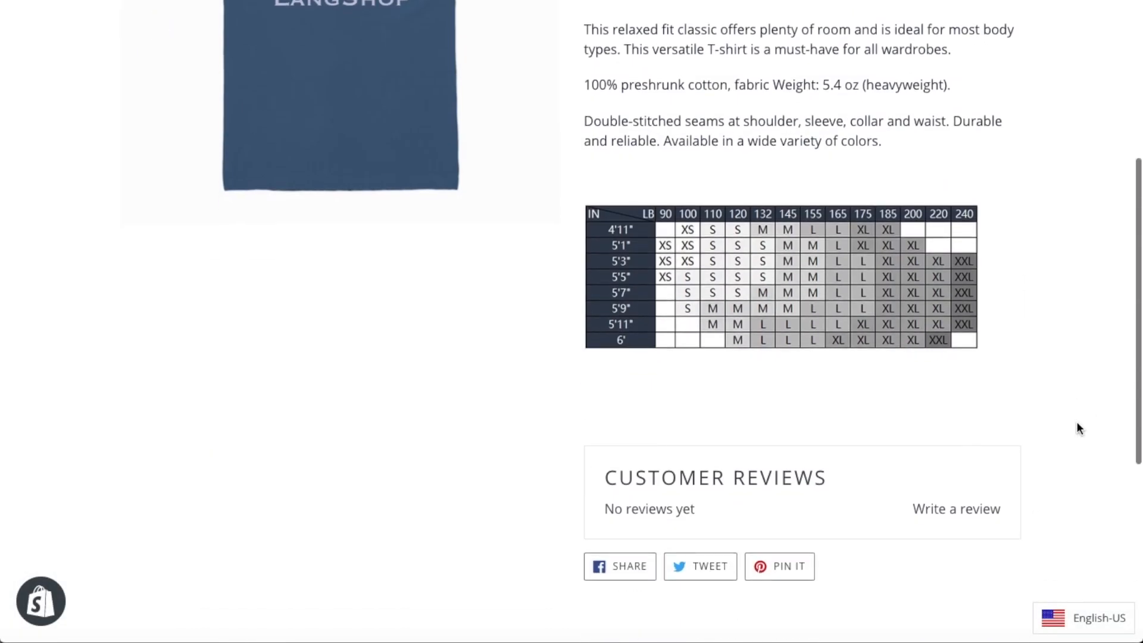
drag(607, 356, 824, 349)
right_click(745, 354)
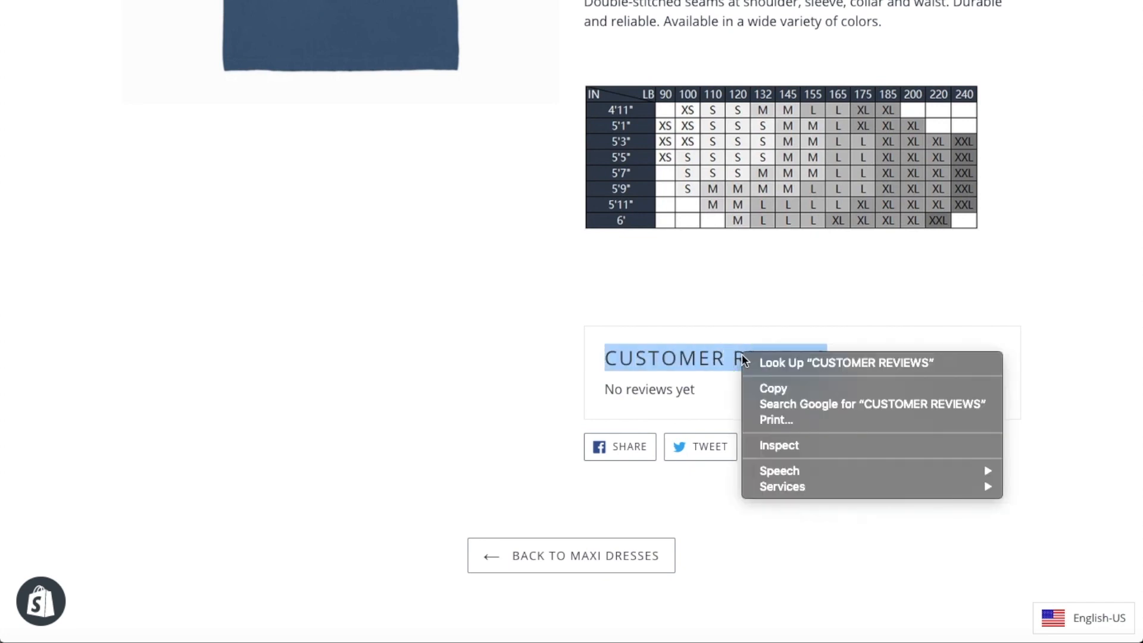
click(766, 392)
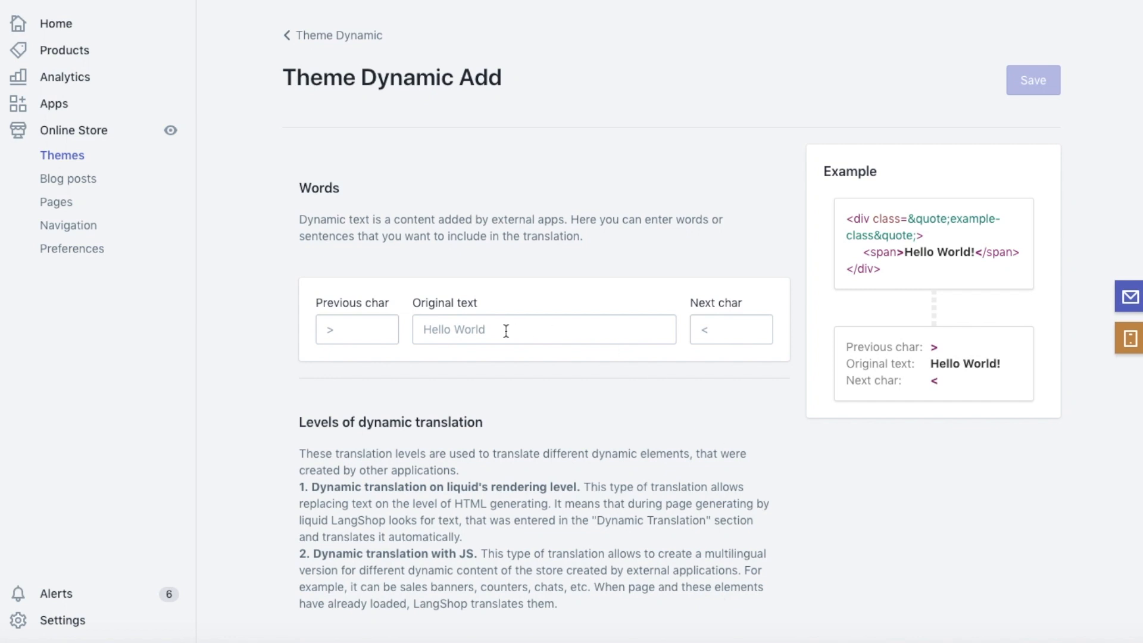
click(485, 330)
right_click(485, 331)
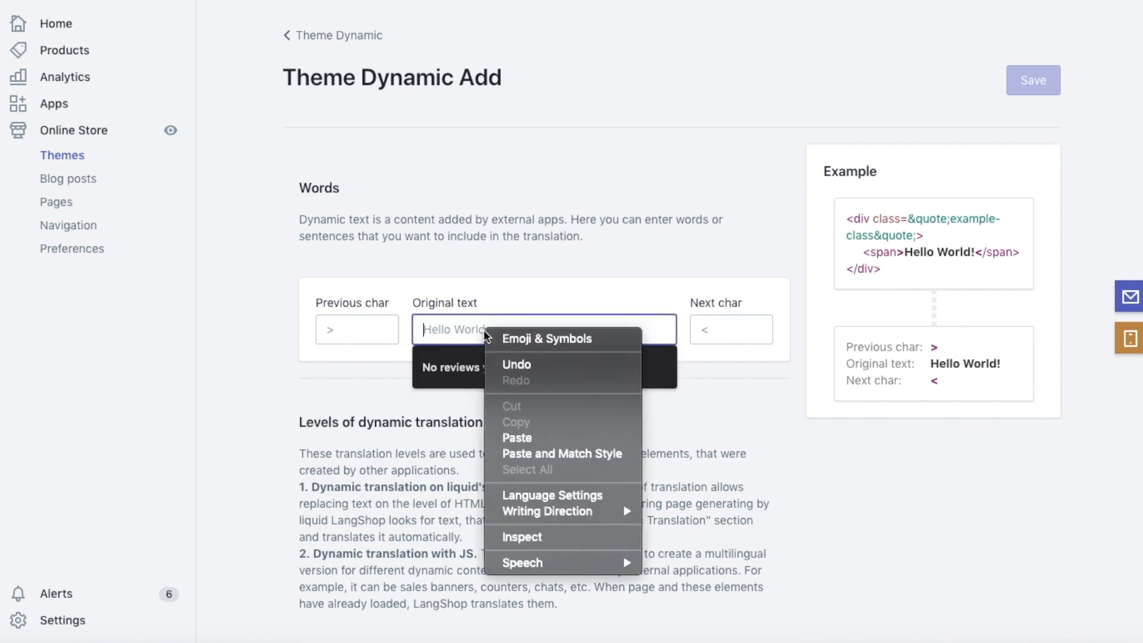
click(527, 439)
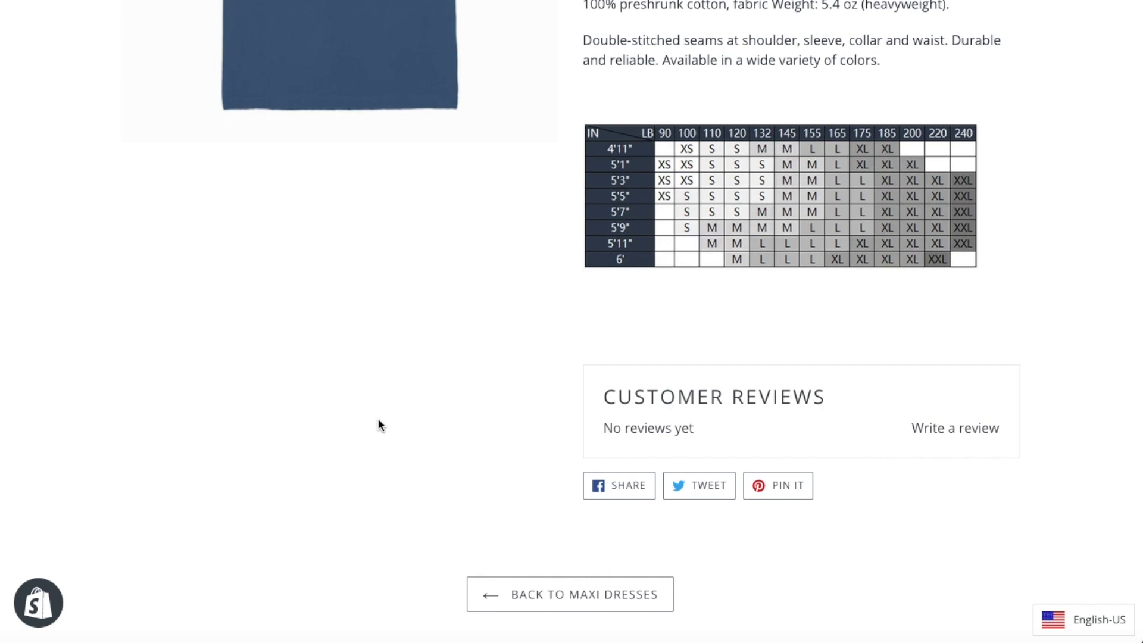
Inspect the HTML of the CUSTOMER REVIEWS heading on the storefront page and expand its h2 element.
right_click(445, 428)
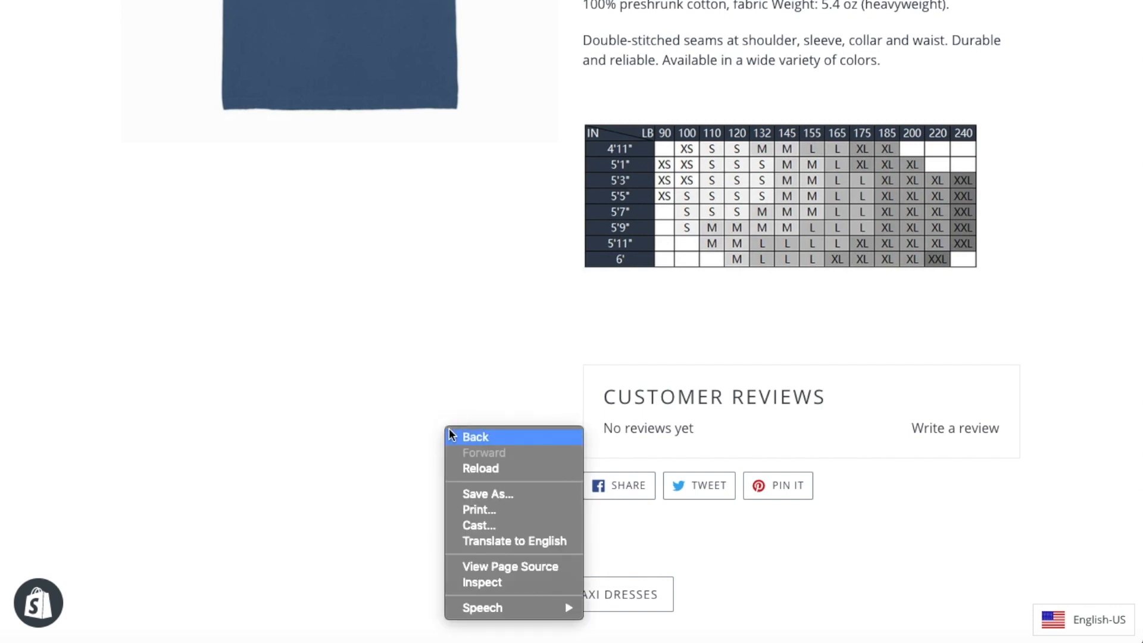
click(480, 582)
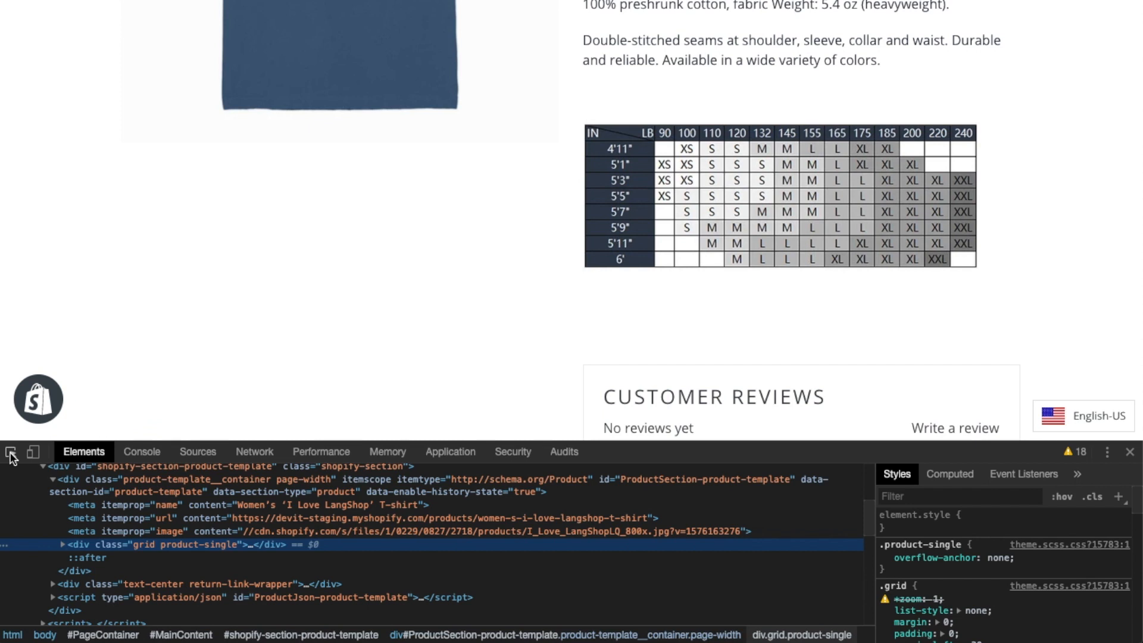
click(12, 455)
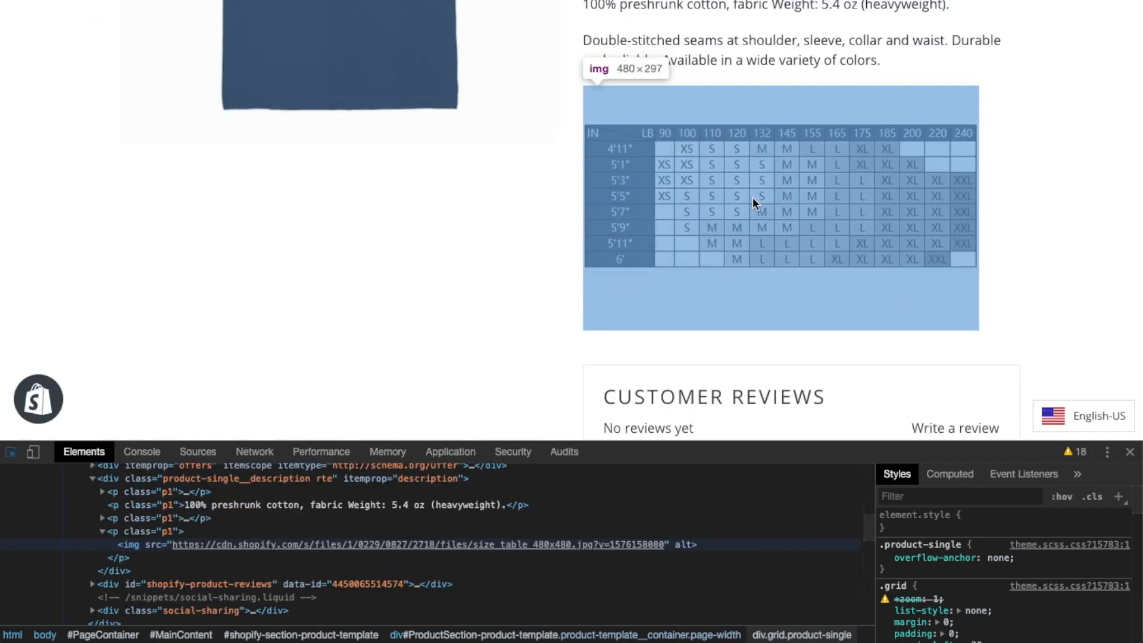
scroll(761, 317, down, 4)
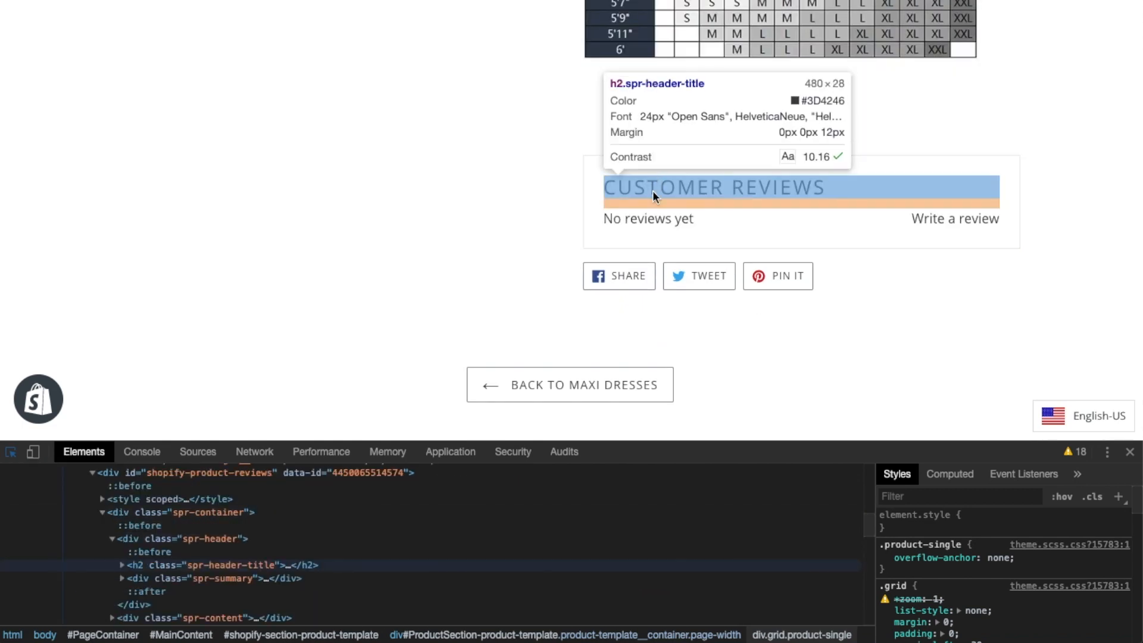
click(653, 191)
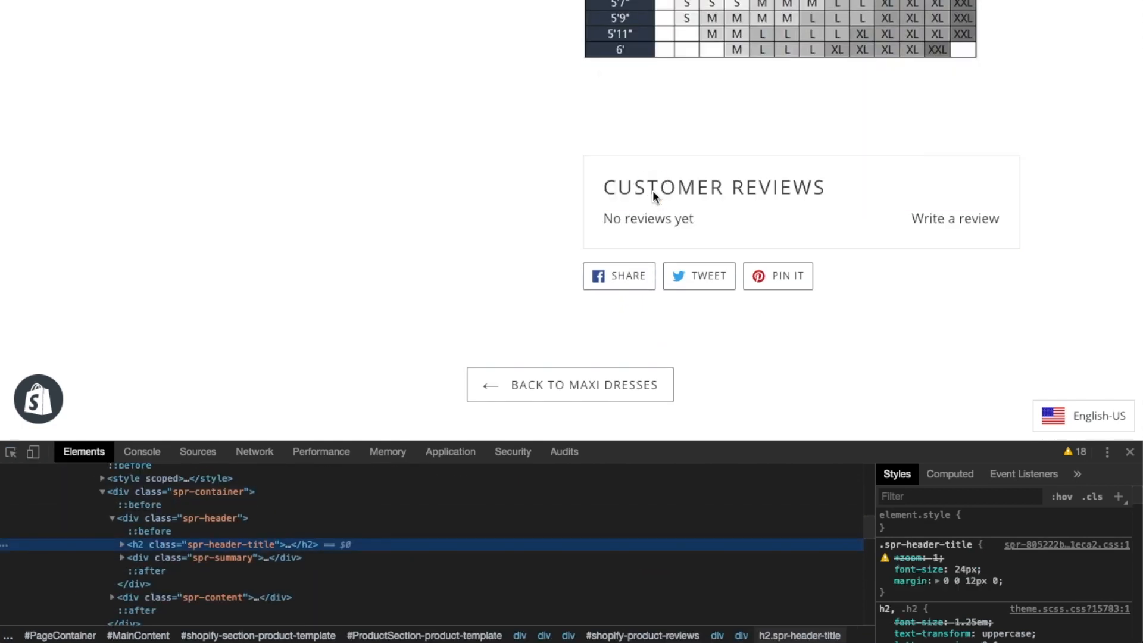
click(122, 544)
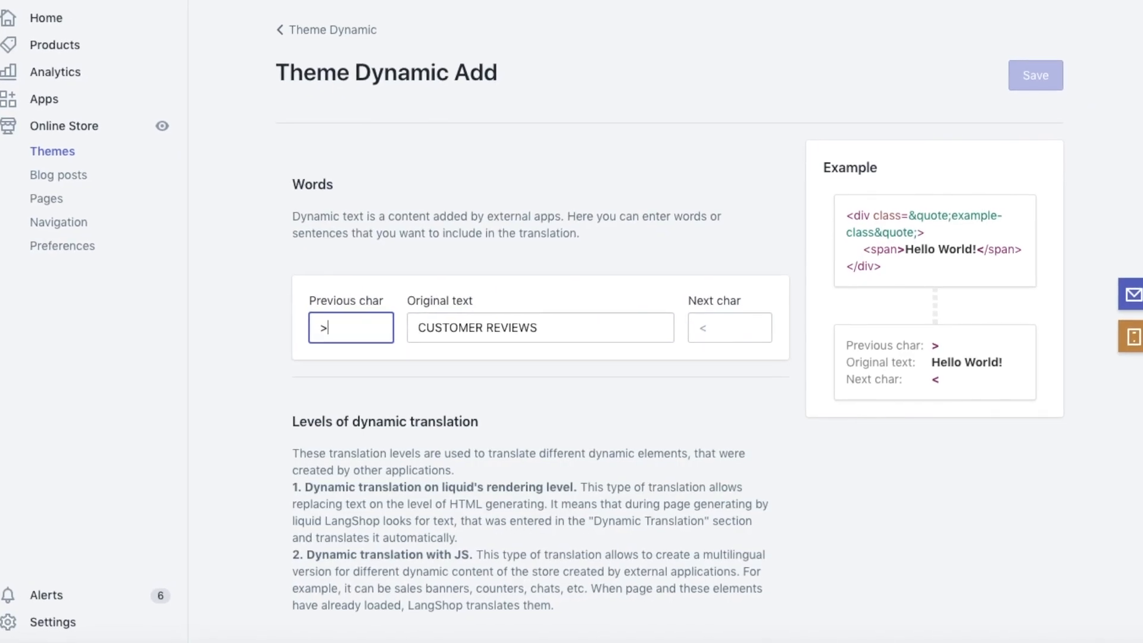
Enclose the CUSTOMER REVIEWS text with the characters > and <, and disable dynamic translation on liquid's rendering level.
key(Tab)
key(Tab)
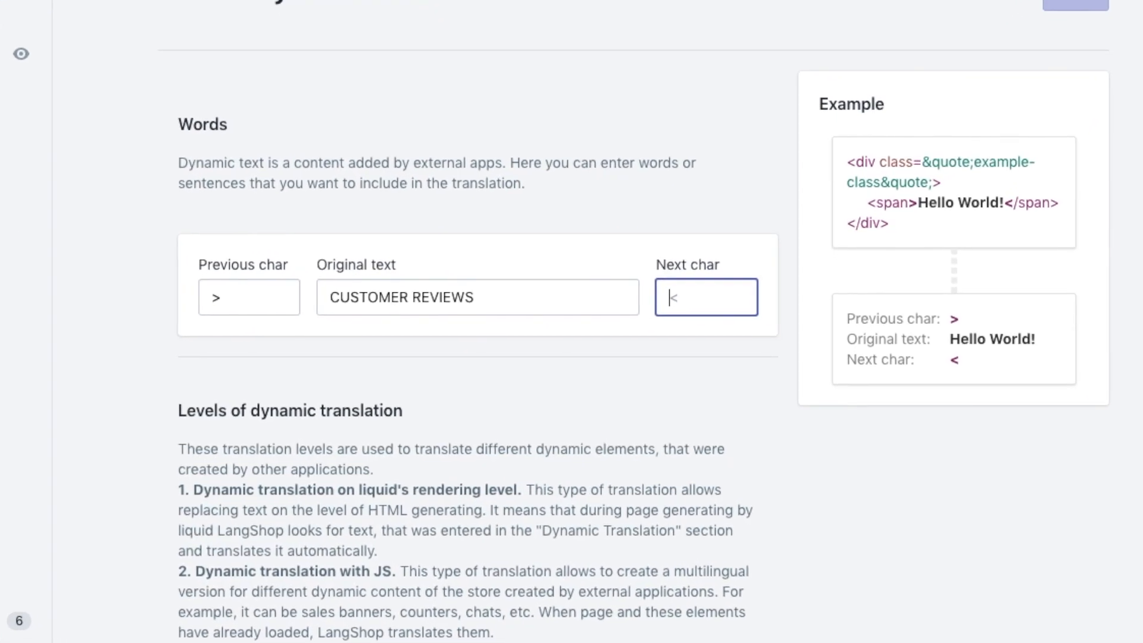
text(<)
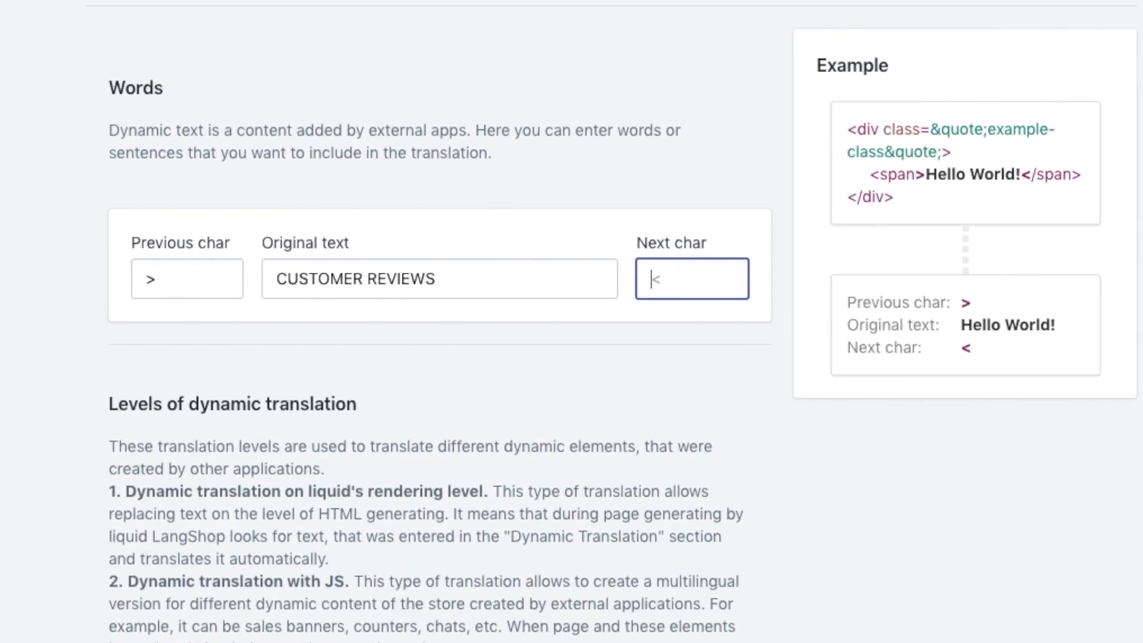
scroll(260, 317, down, 3)
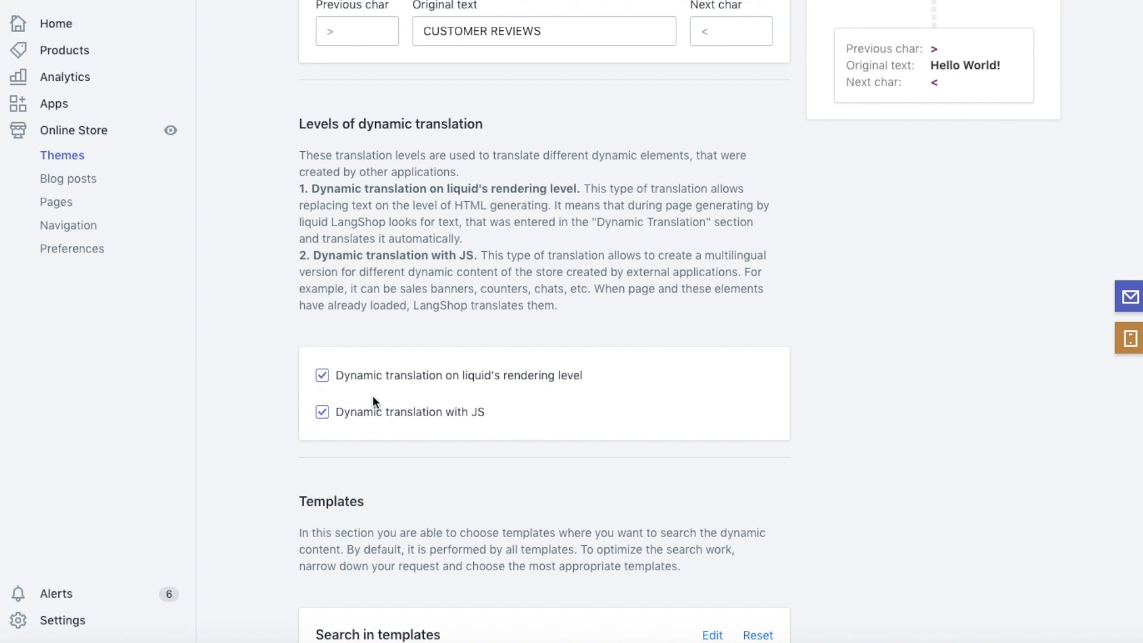
click(322, 376)
Restrict the replacement's template search to the Product template and save the new CUSTOMER REVIEWS replacement.
scroll(276, 430, down, 2)
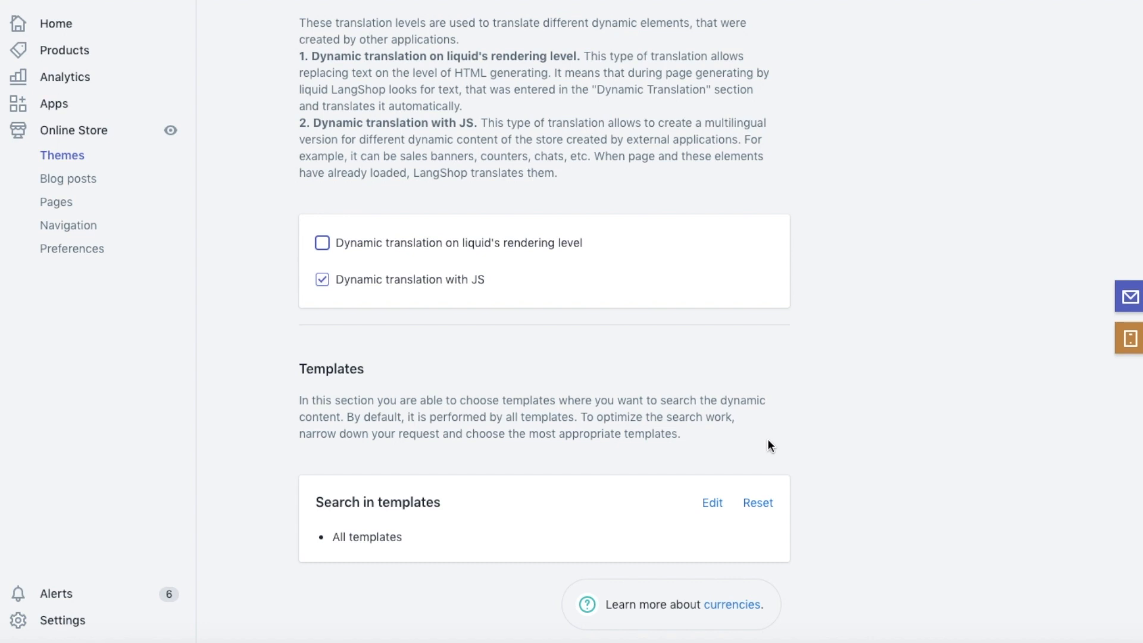
click(714, 504)
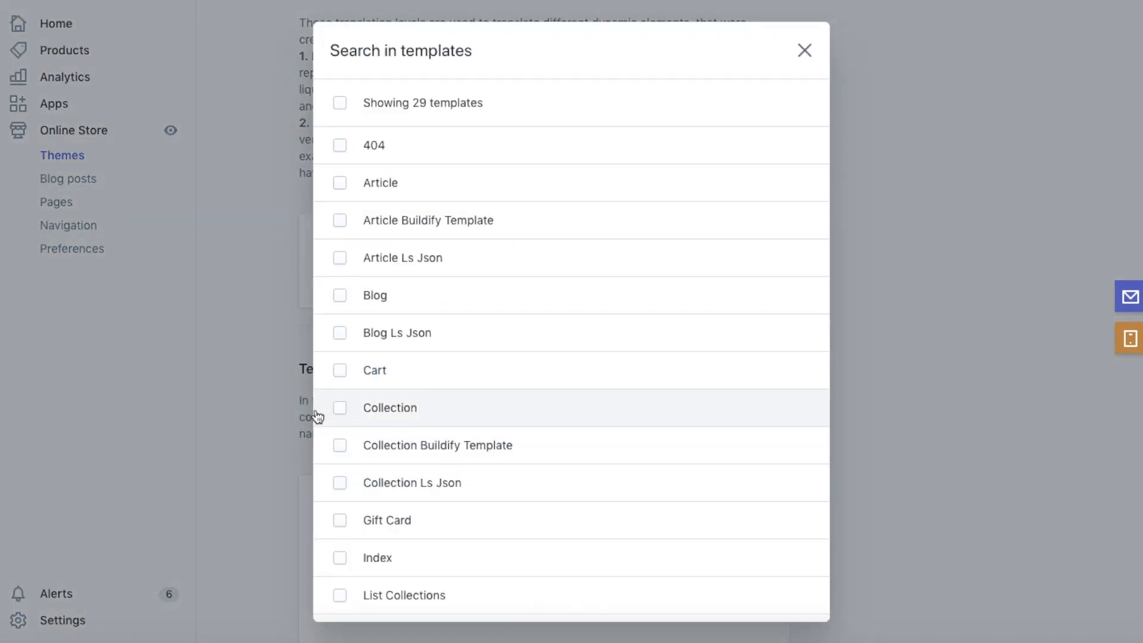
scroll(518, 428, down, 1)
scroll(518, 429, down, 7)
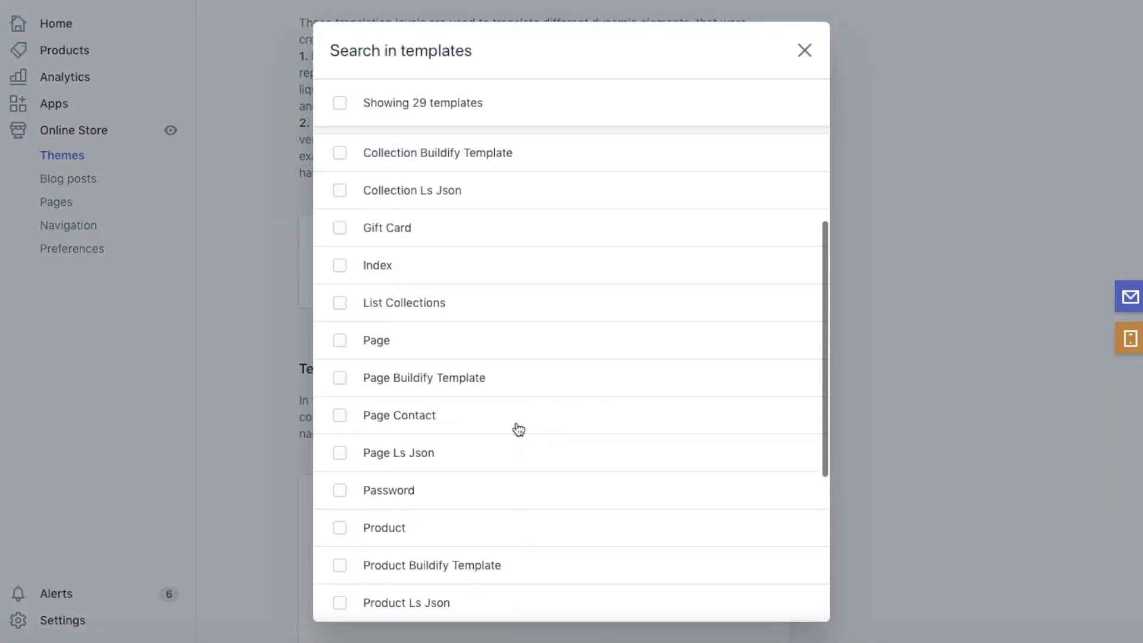
scroll(518, 429, down, 5)
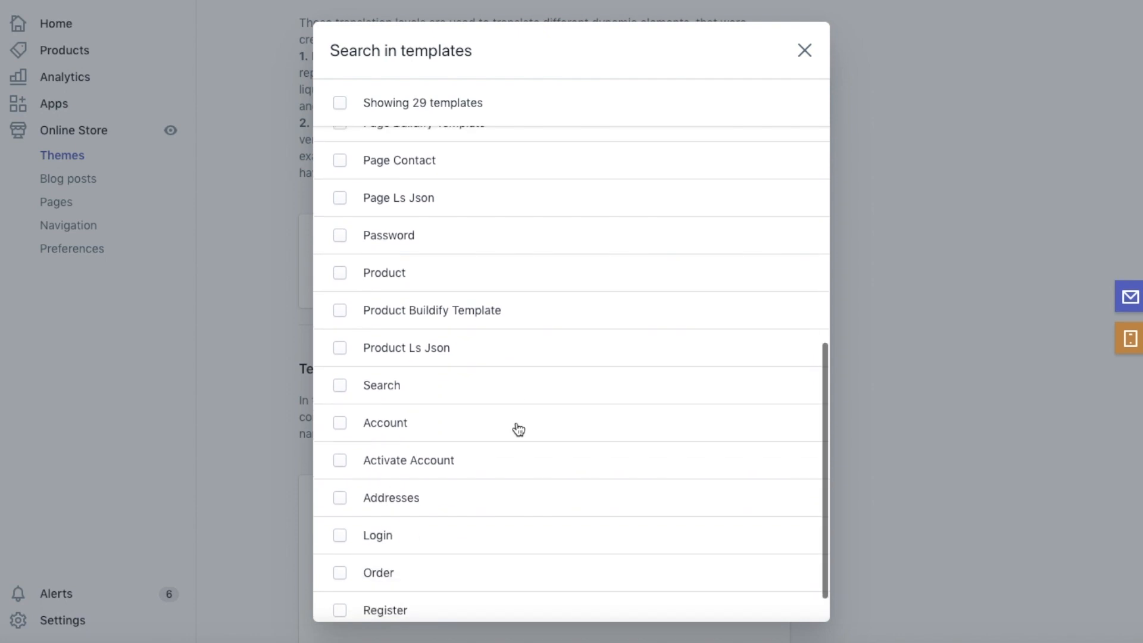
scroll(518, 429, up, 1)
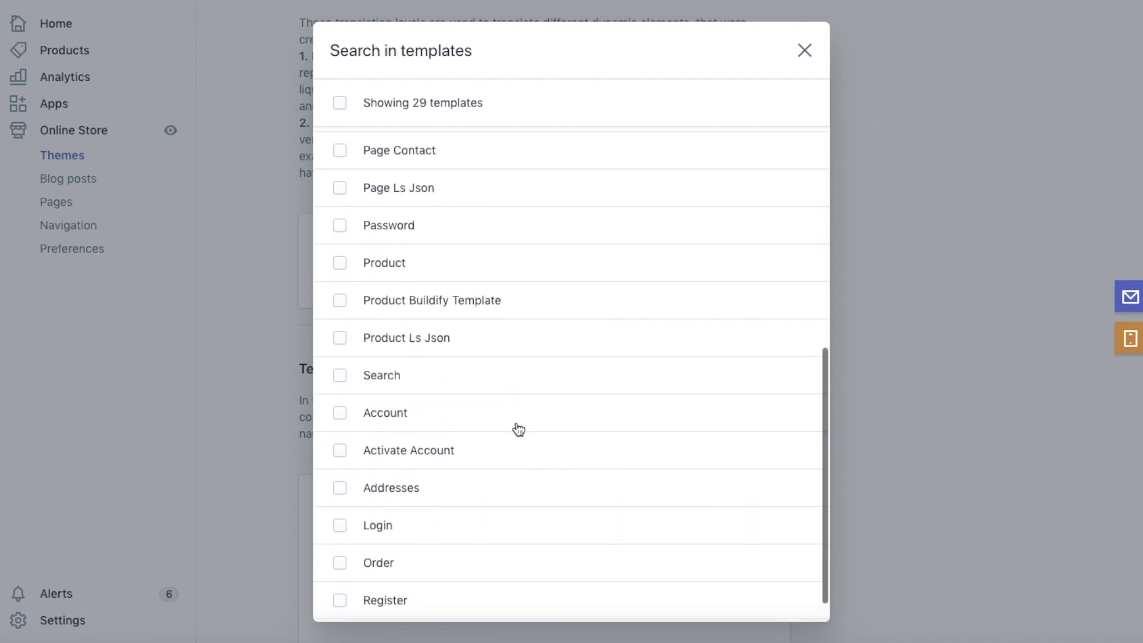
click(340, 264)
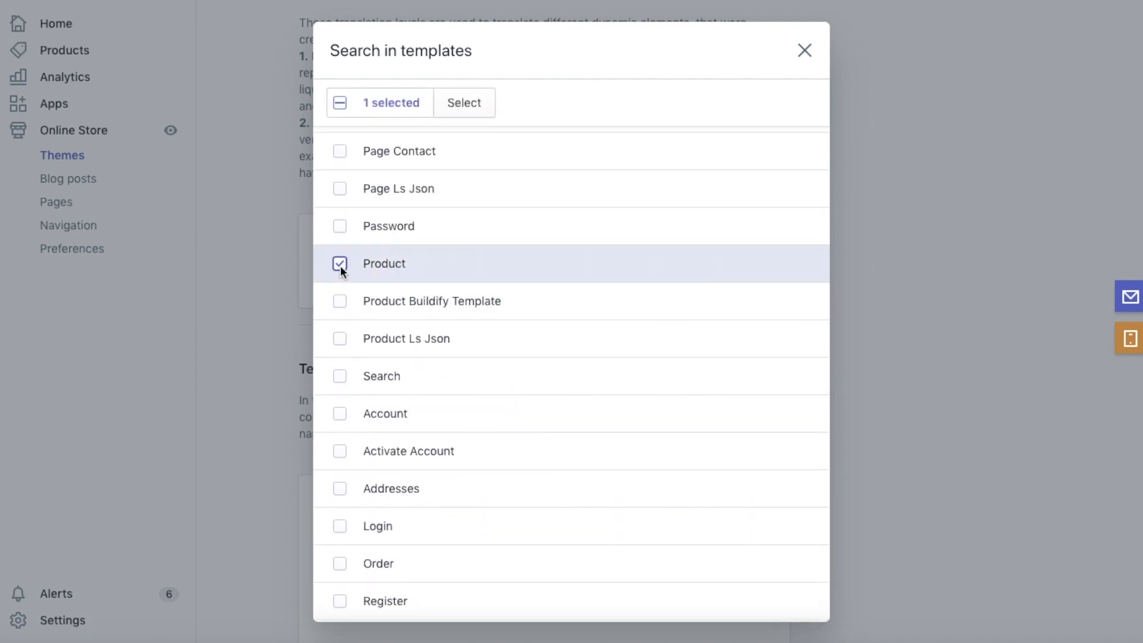
click(468, 102)
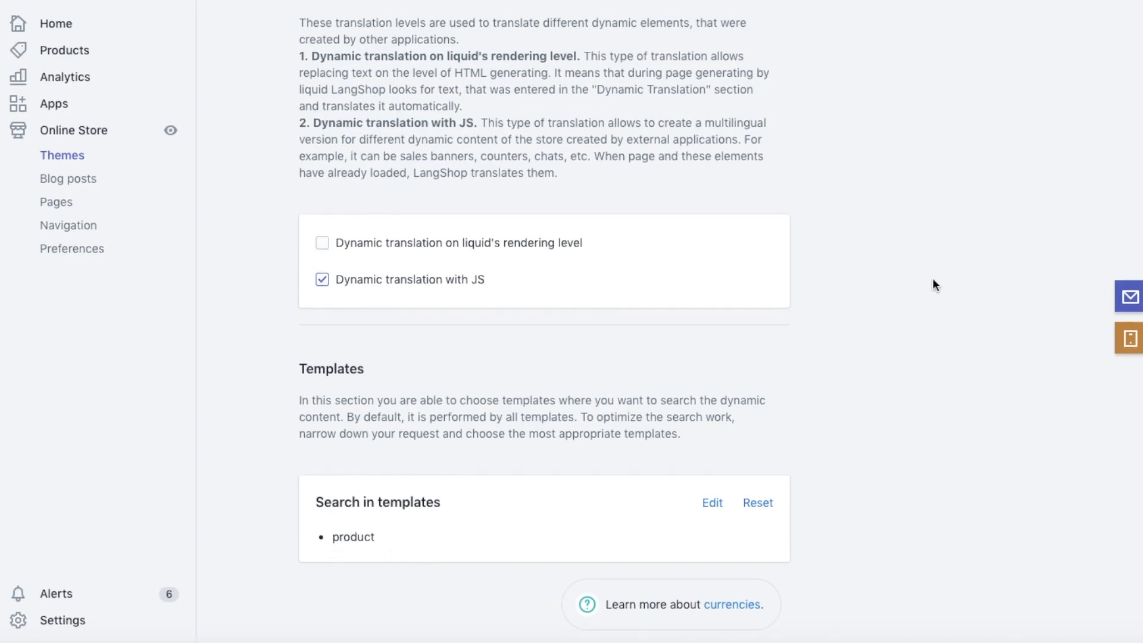
scroll(933, 284, up, 7)
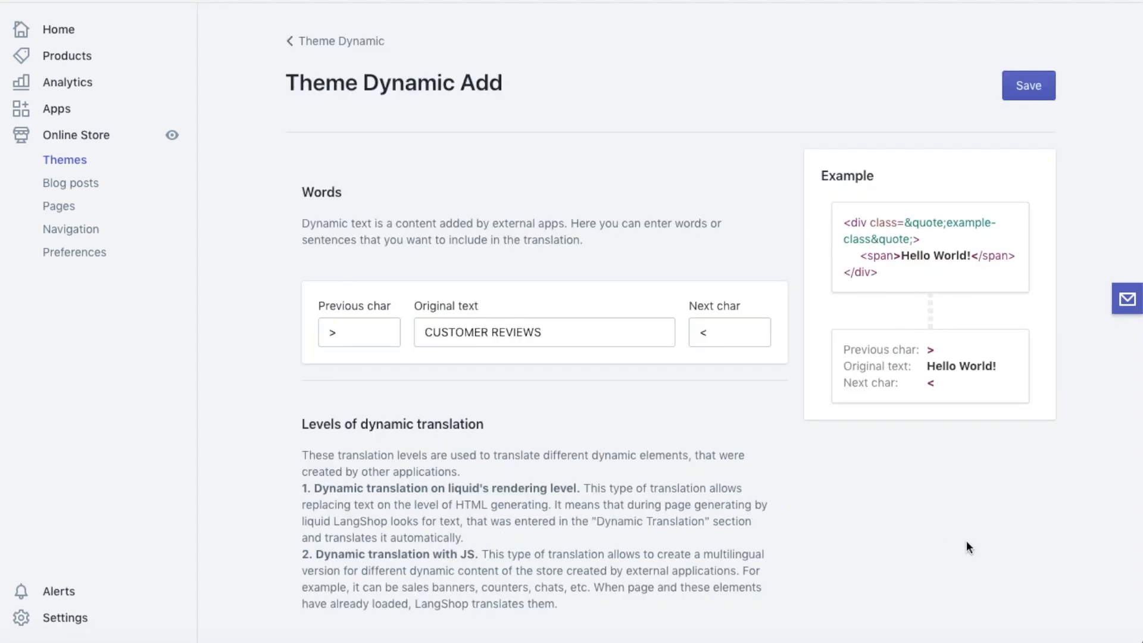
click(1029, 90)
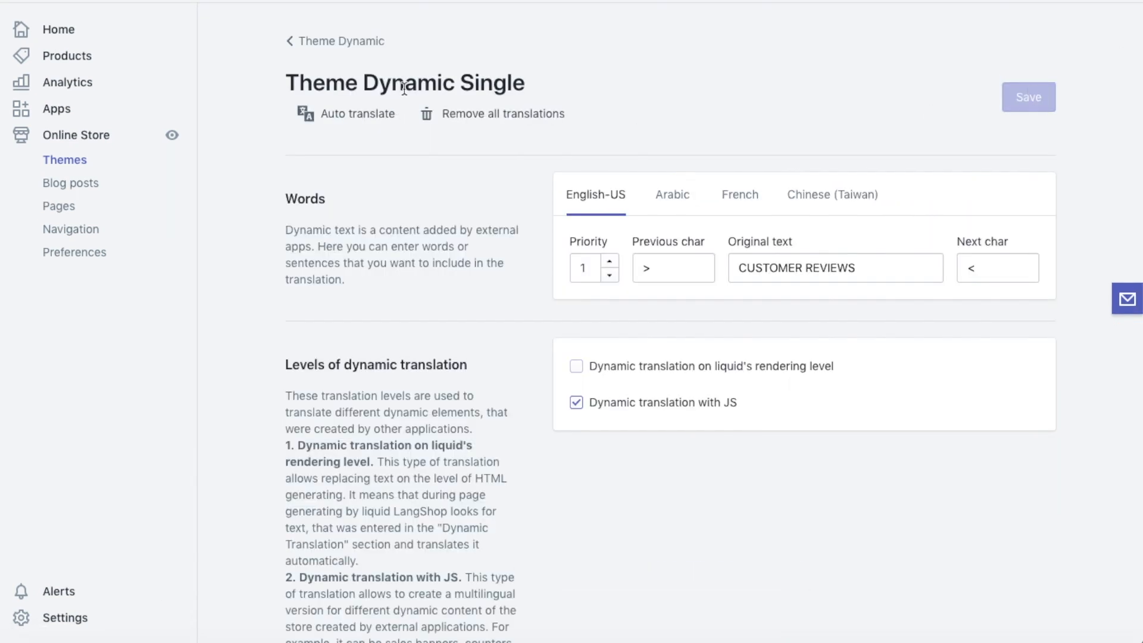
Try raising the priority of the CUSTOMER REVIEWS replacement and return it to 1.
click(611, 263)
click(611, 264)
click(611, 264)
click(610, 276)
click(610, 276)
click(610, 277)
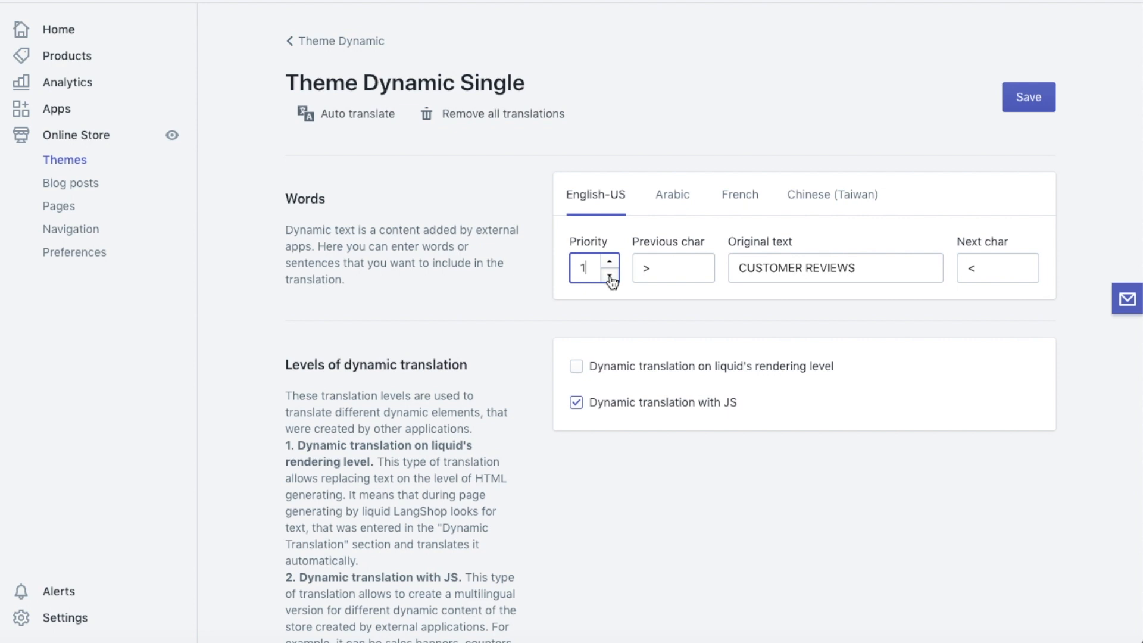
click(682, 311)
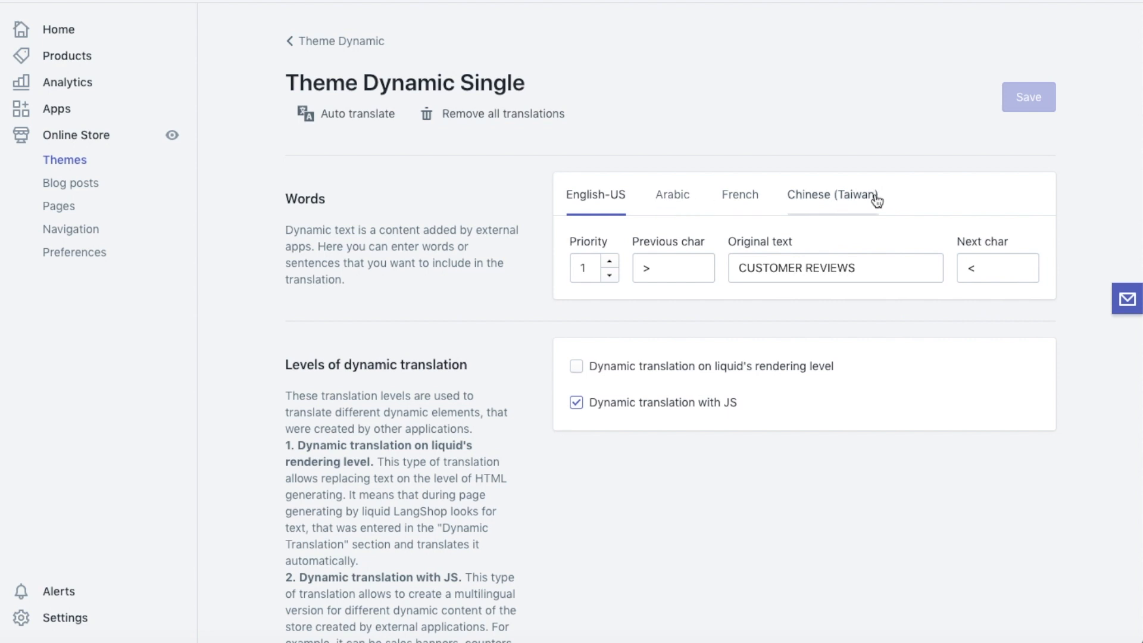
Auto translate the CUSTOMER REVIEWS text into Arabic, French and Chinese (Taiwan), and dismiss the notification.
click(316, 118)
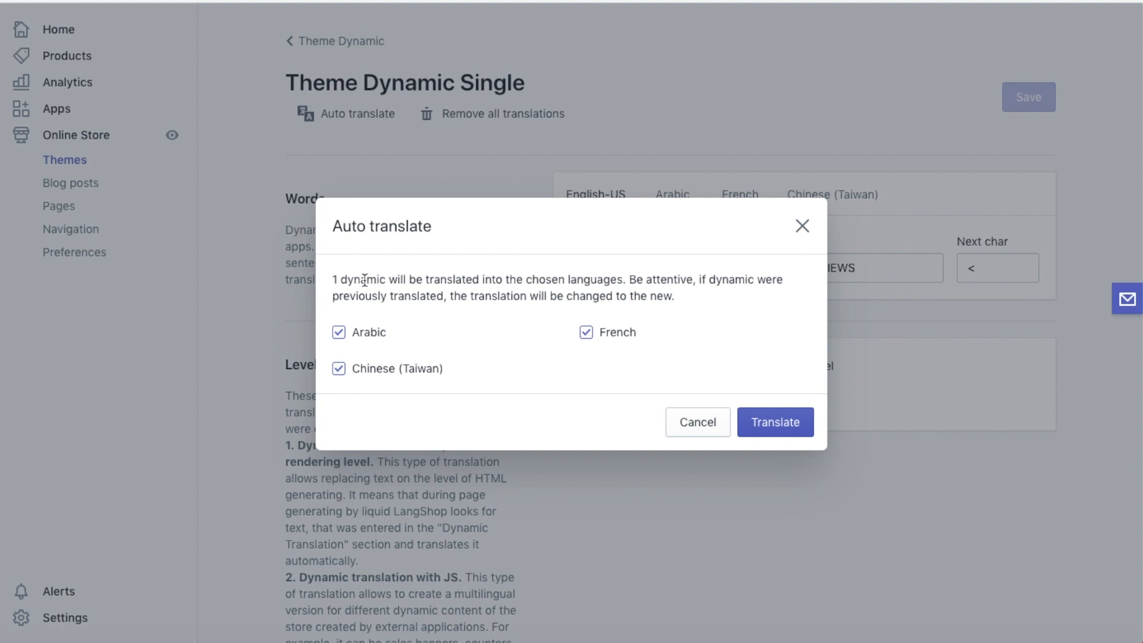
click(341, 334)
double_click(340, 371)
double_click(586, 332)
click(775, 424)
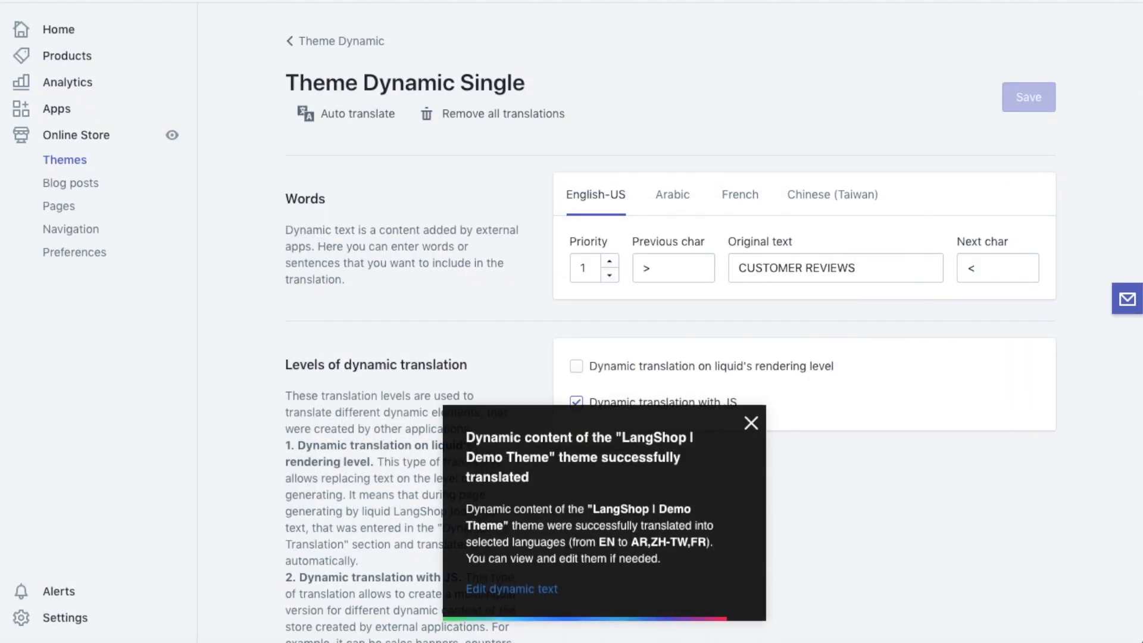
click(750, 423)
Review the Arabic, French and Chinese (Taiwan) translations of the CUSTOMER REVIEWS text.
click(668, 211)
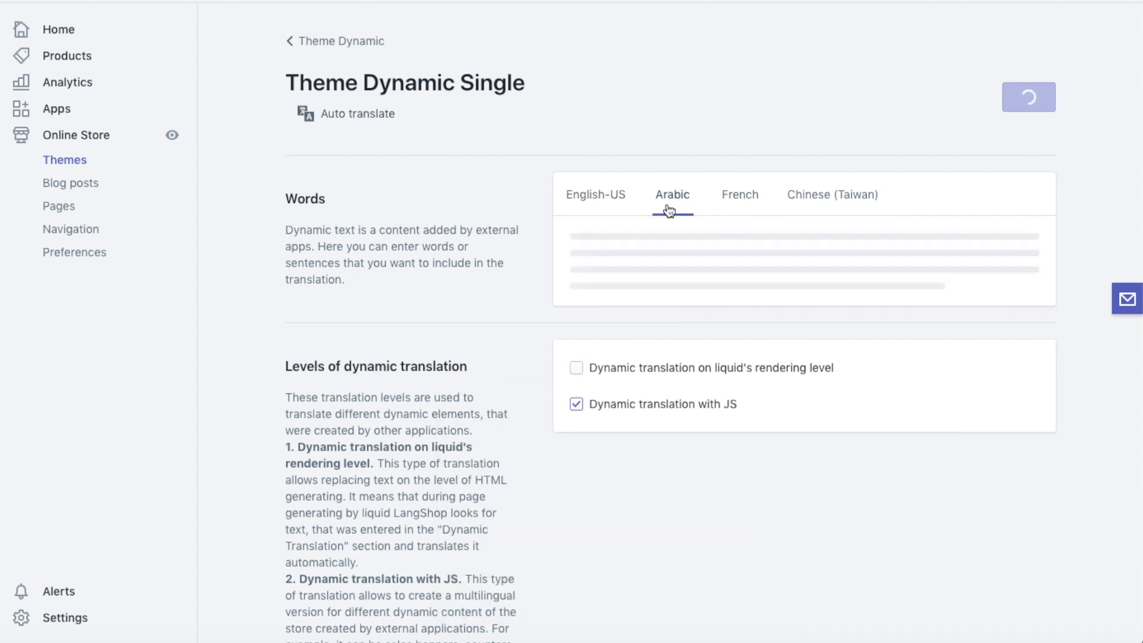
click(751, 198)
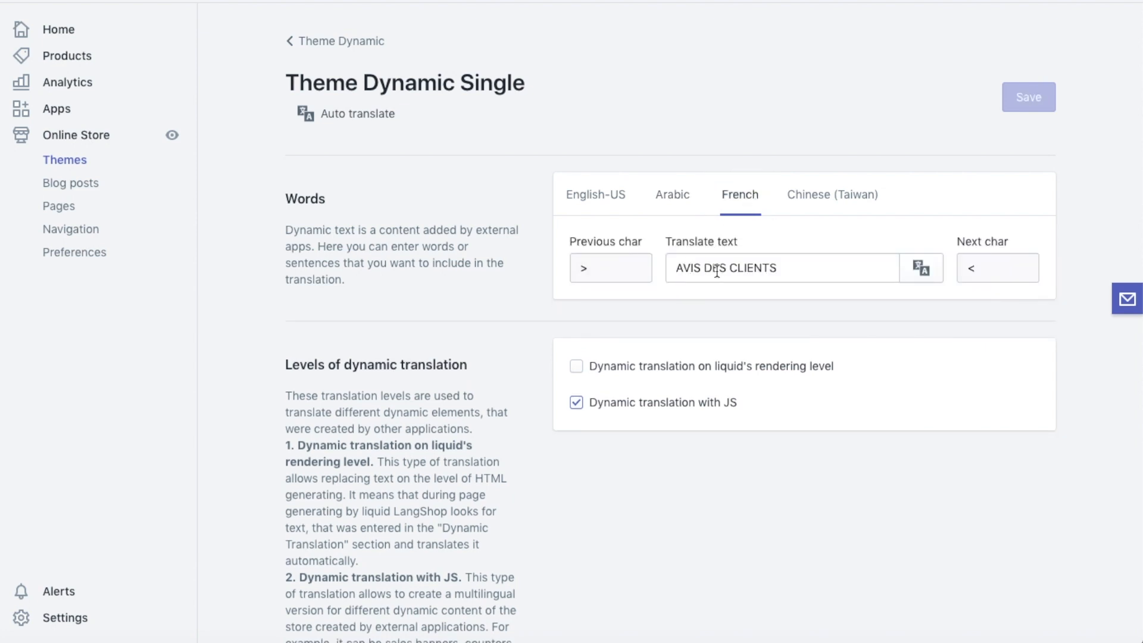
click(822, 194)
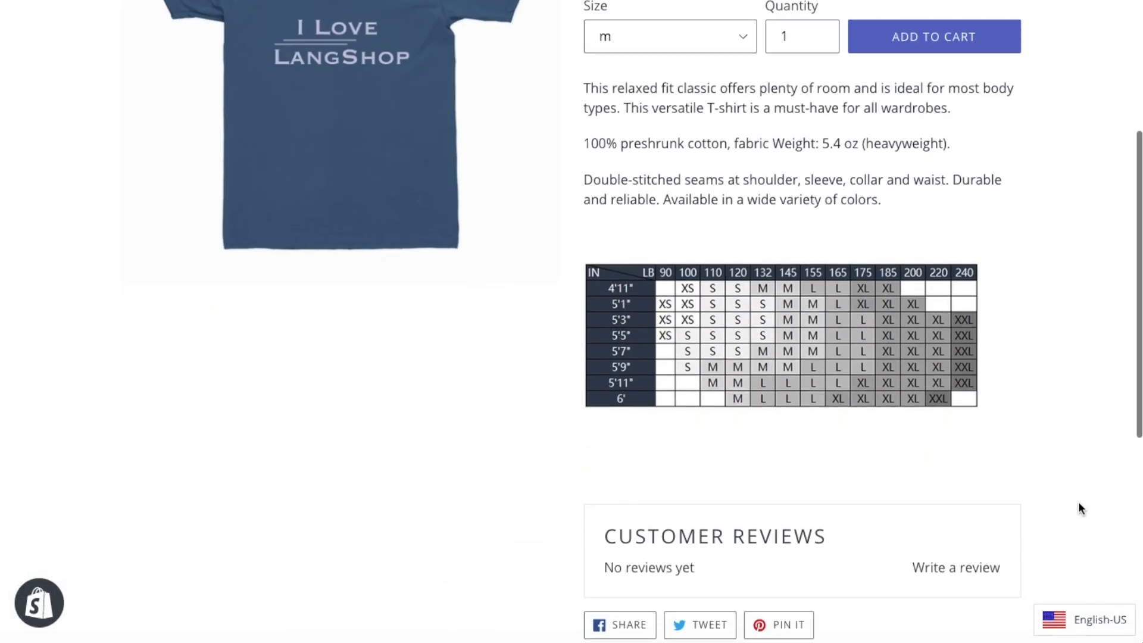
Switch the storefront's T-shirt page to Chinese (Taiwan) and check the translated customer reviews heading.
scroll(1081, 508, down, 4)
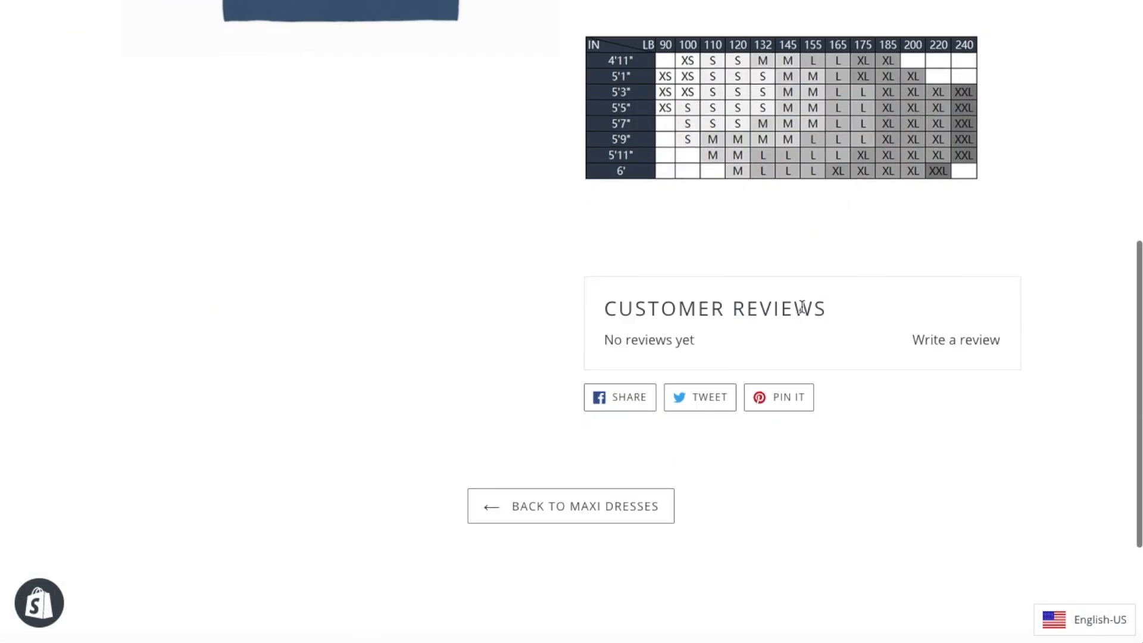
click(1074, 621)
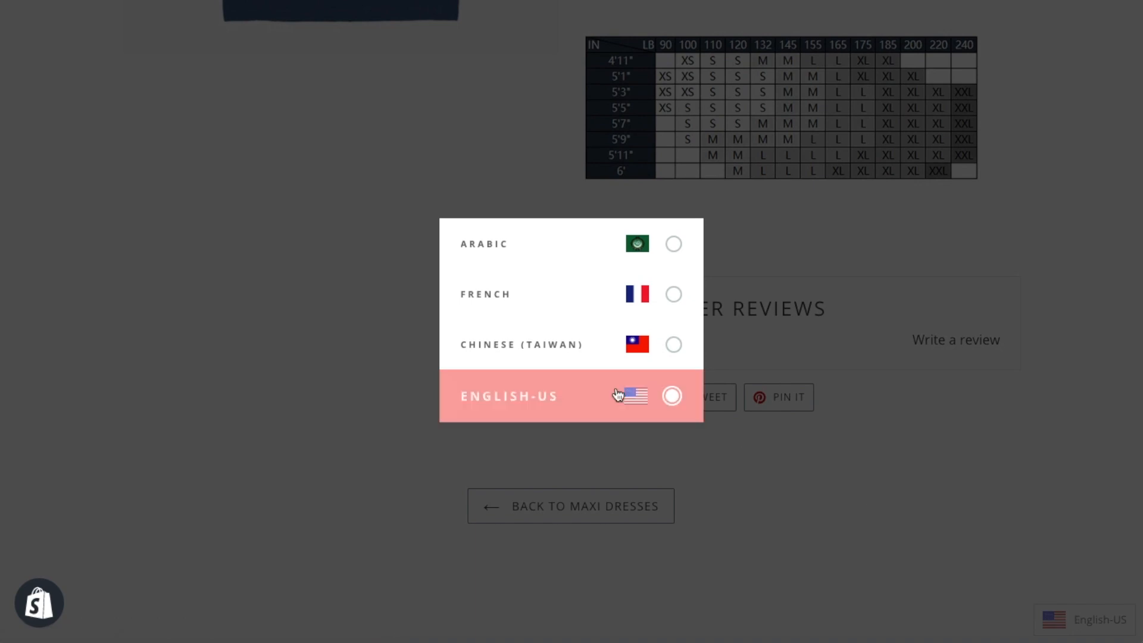
click(539, 345)
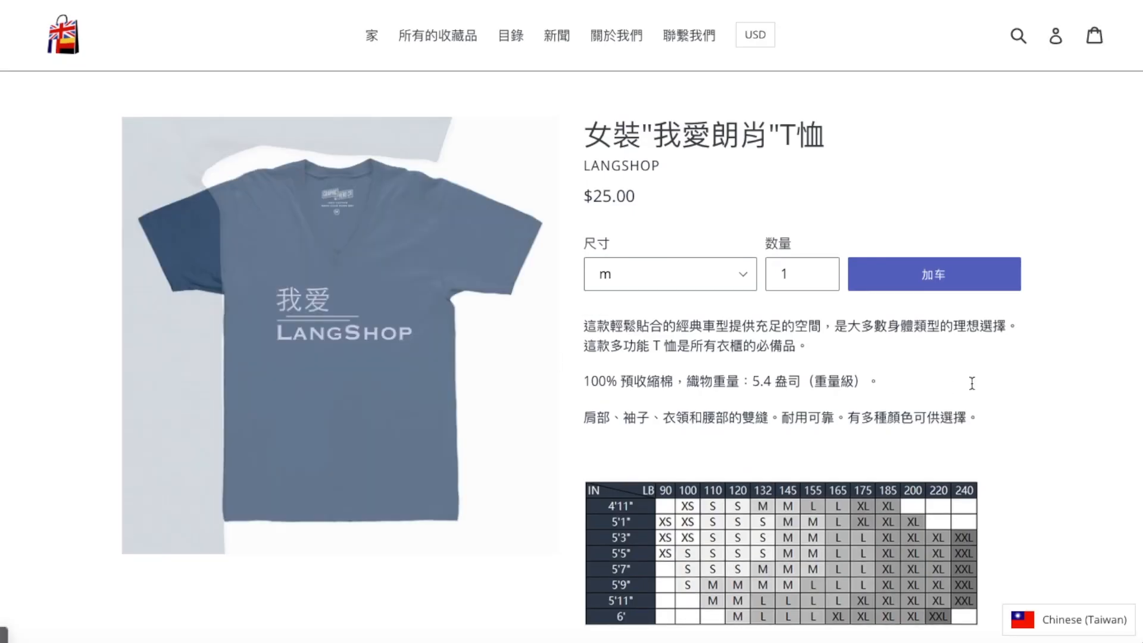
scroll(1012, 401, down, 4)
scroll(1013, 401, down, 3)
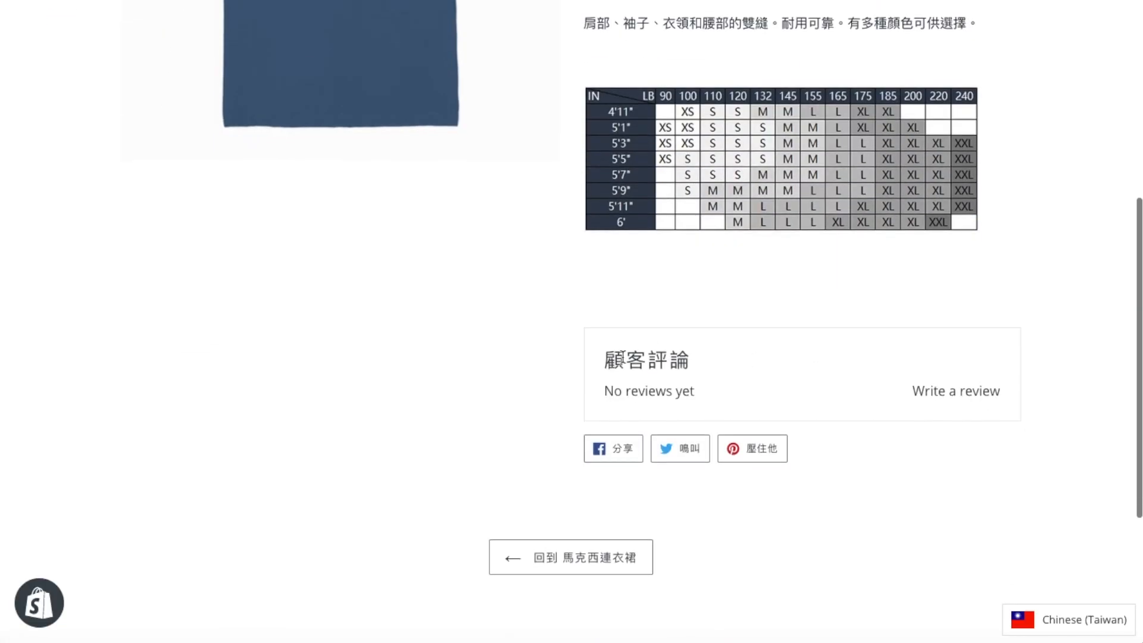
Display the T-shirt page in French and check the heading of its reviews block.
click(1060, 619)
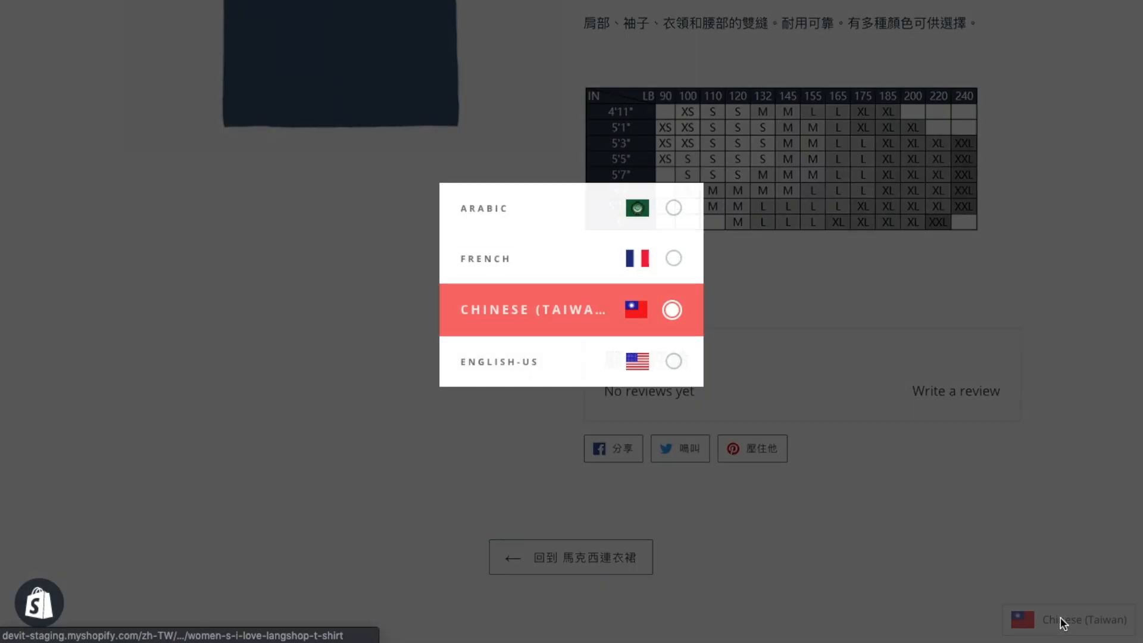
click(522, 308)
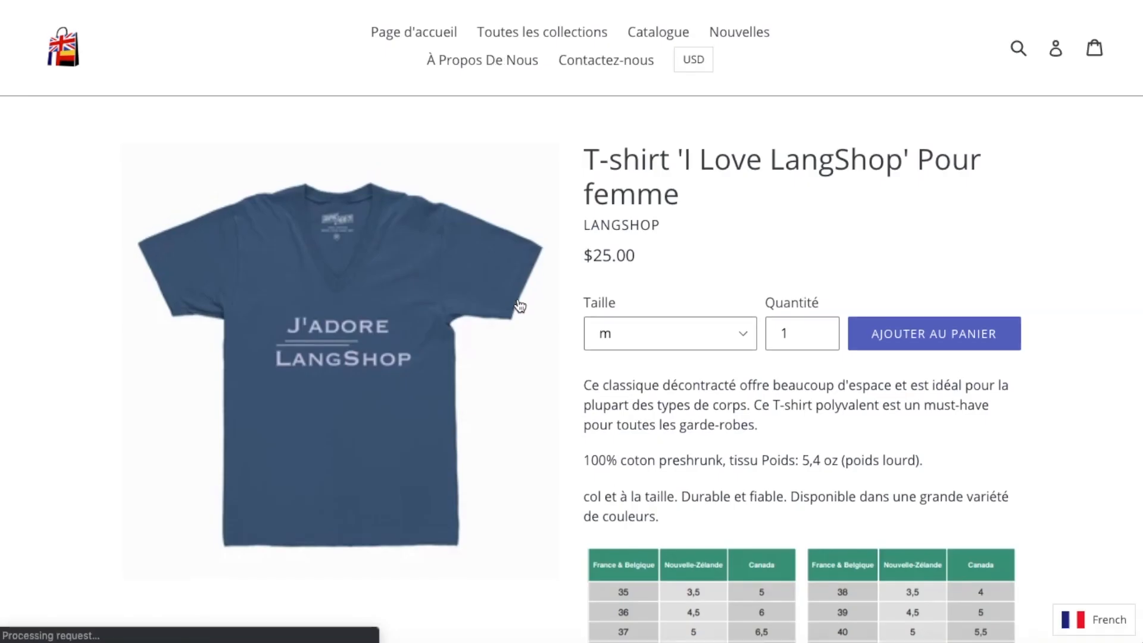
scroll(1069, 444, down, 3)
scroll(1069, 444, down, 5)
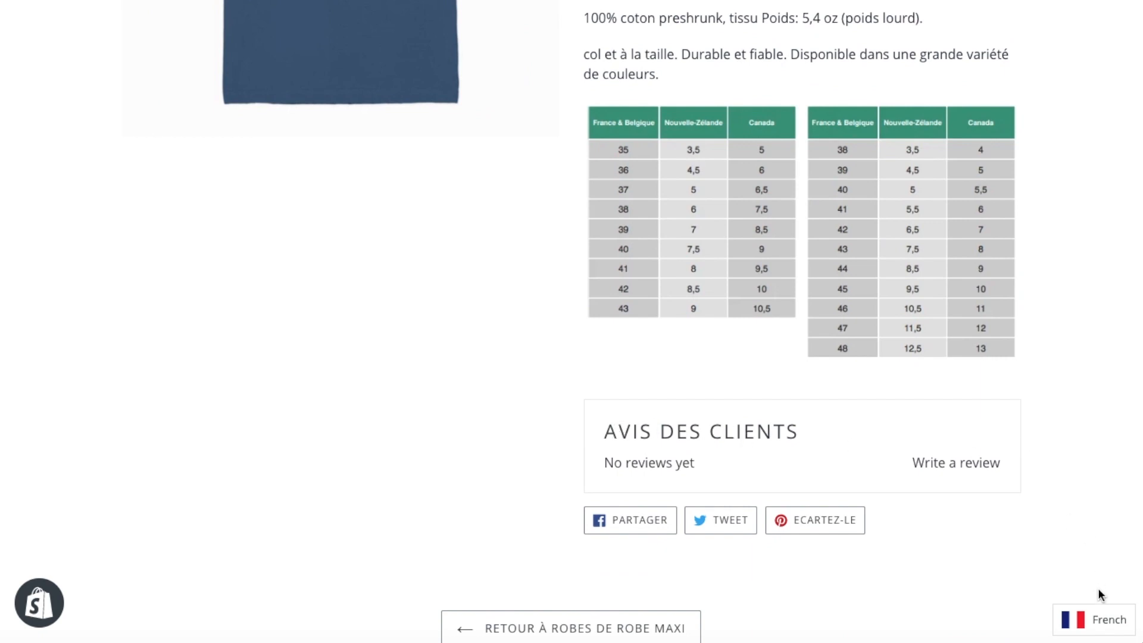
Display the T-shirt page in Arabic and check the heading of its reviews block.
click(1109, 620)
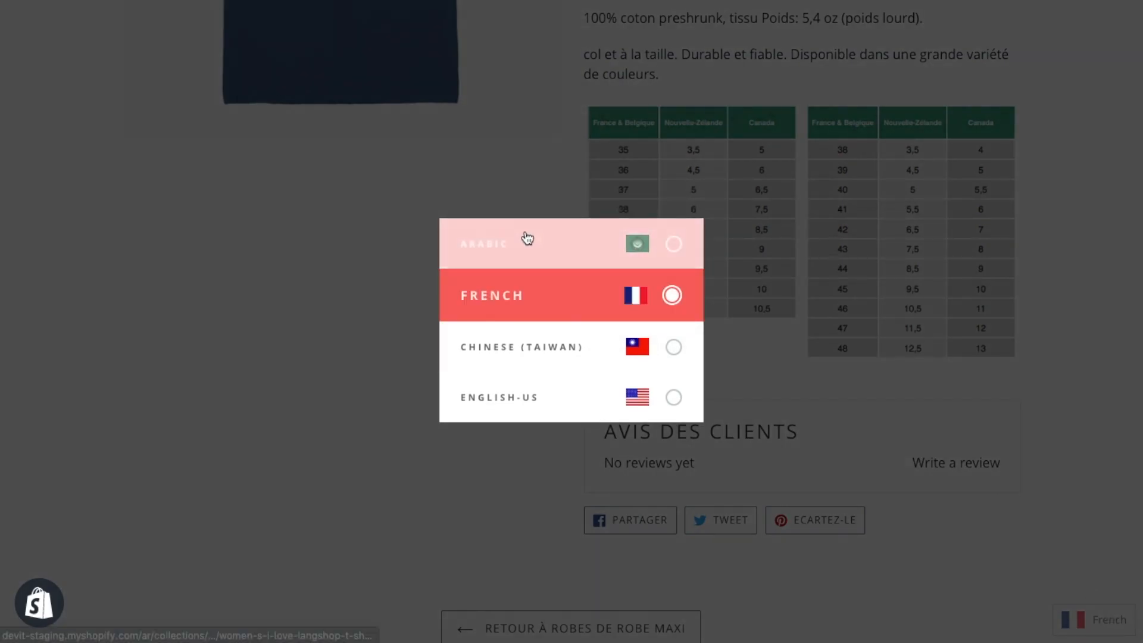
click(544, 247)
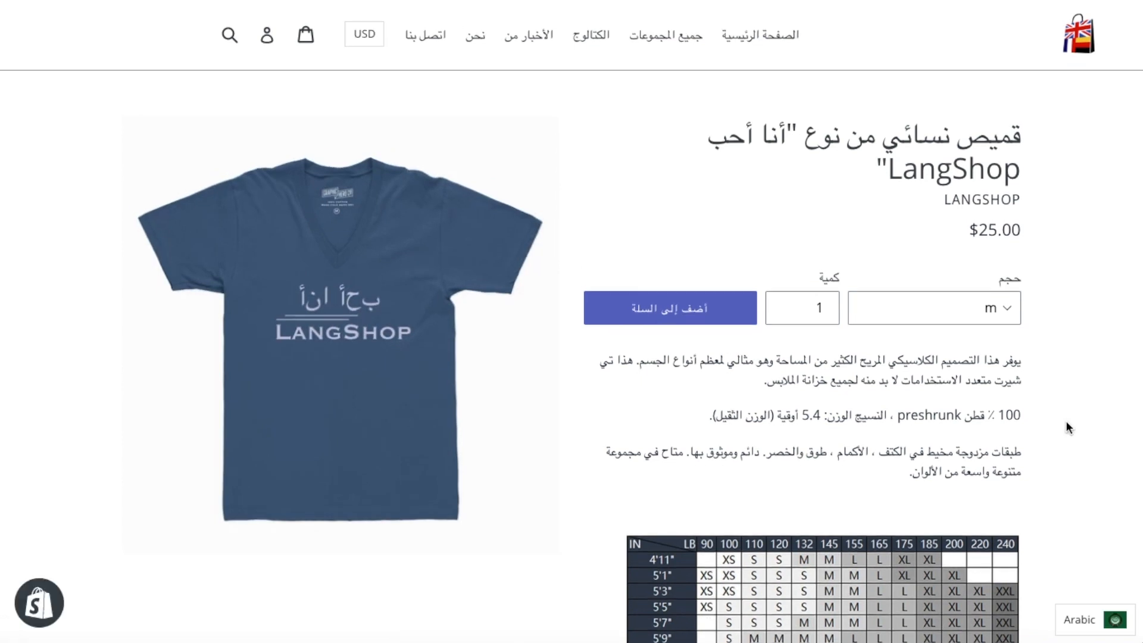
scroll(1066, 421, down, 7)
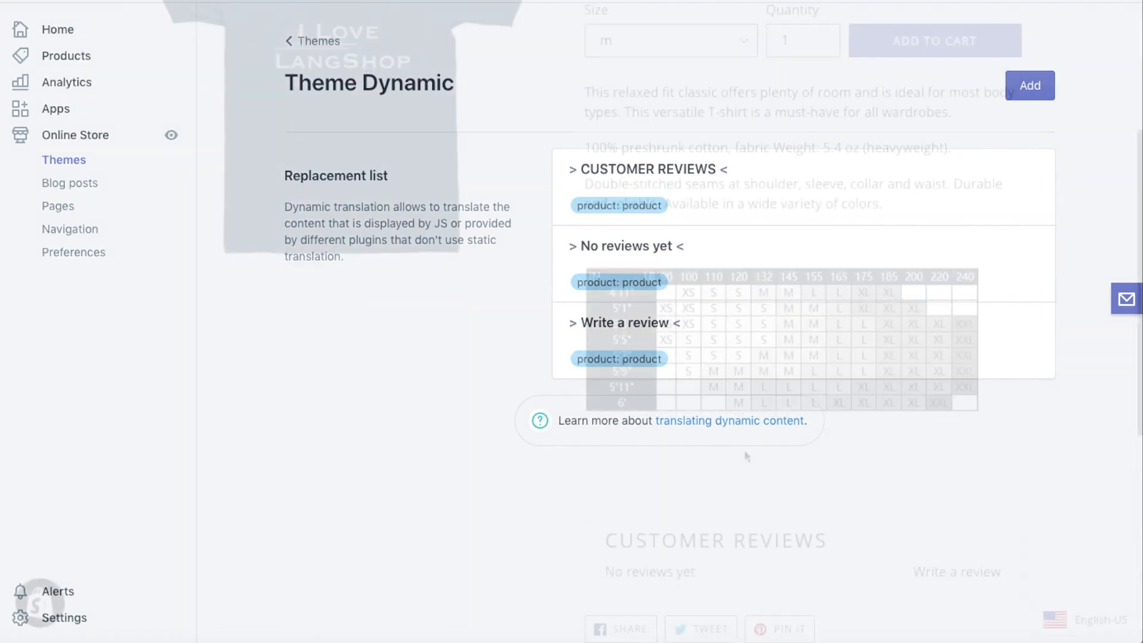
Switch the English T-shirt page to Chinese (Taiwan) and check all three texts in the reviews block.
scroll(744, 449, down, 5)
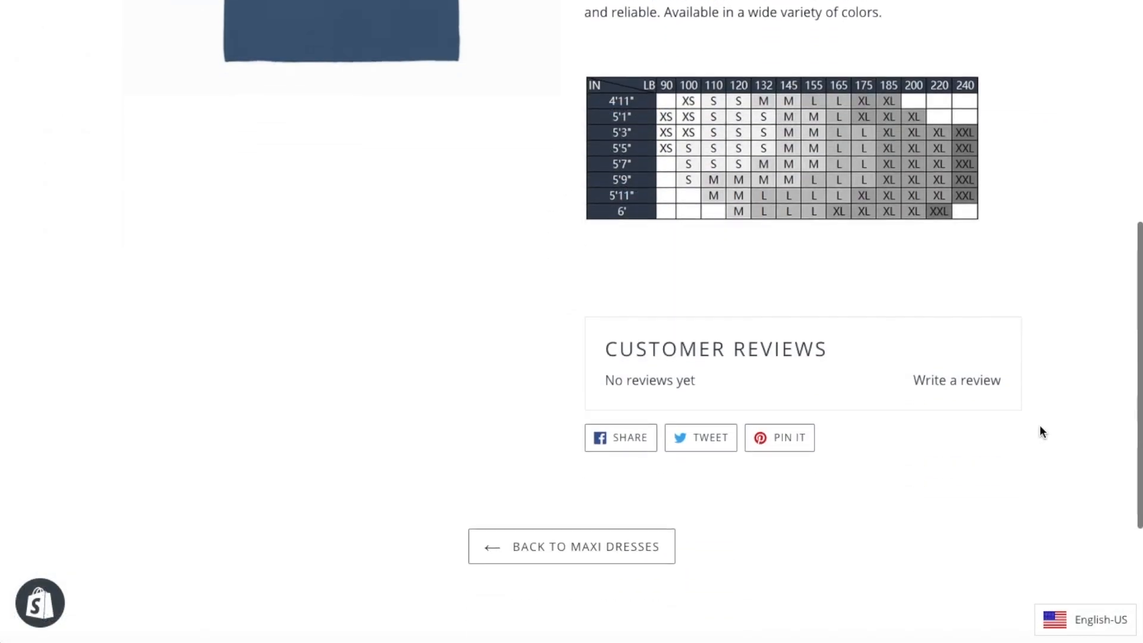
scroll(1039, 426, down, 1)
click(1085, 620)
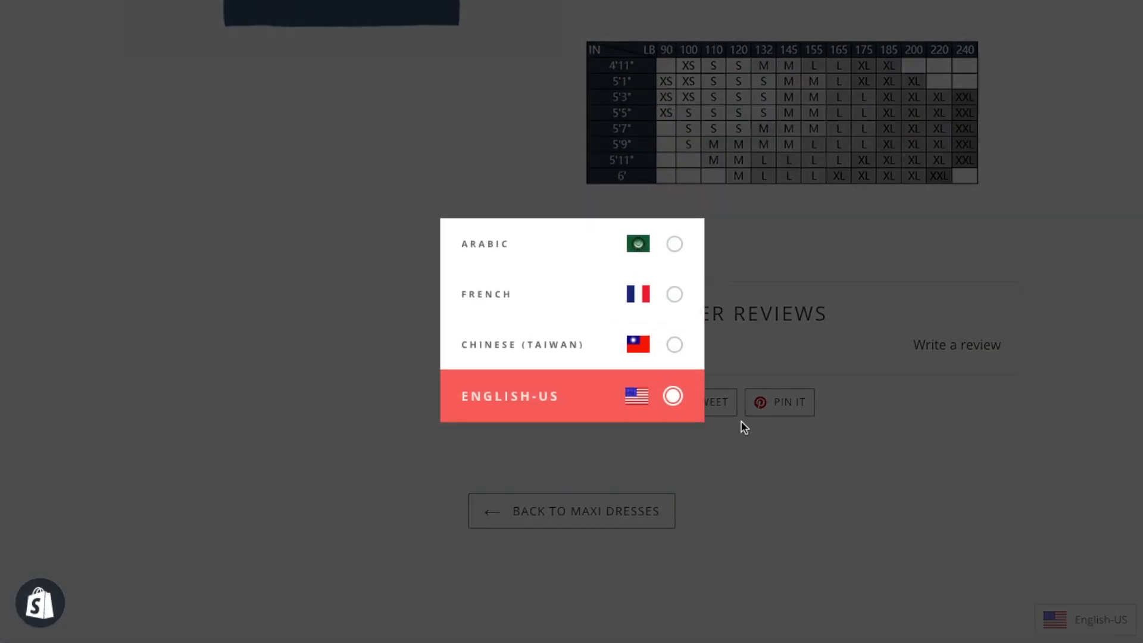
click(524, 345)
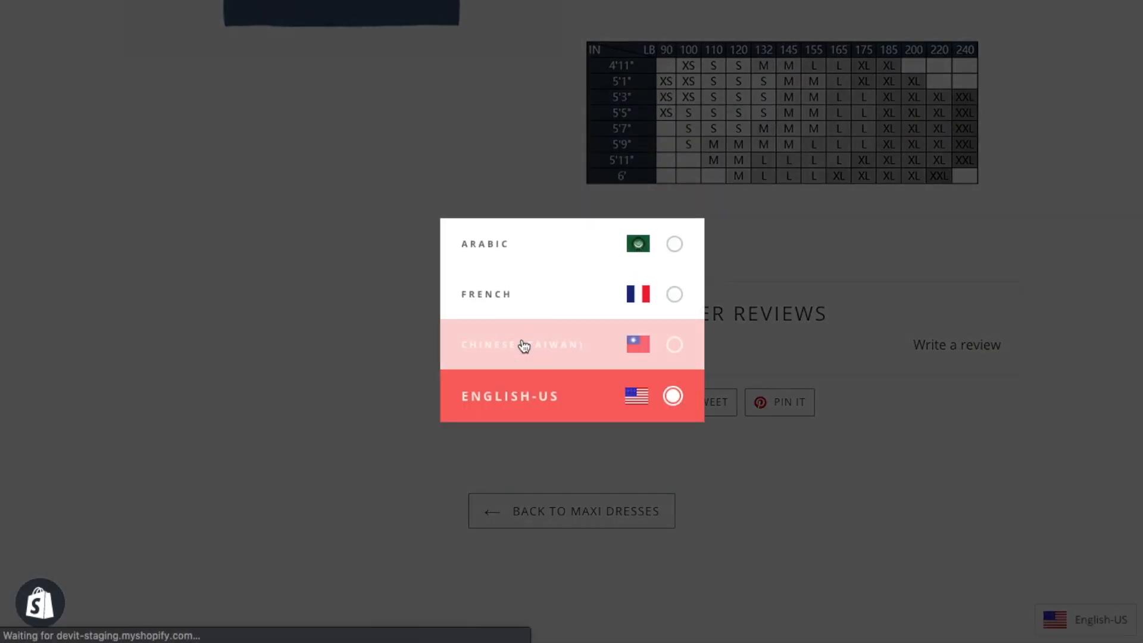
scroll(1096, 432, down, 3)
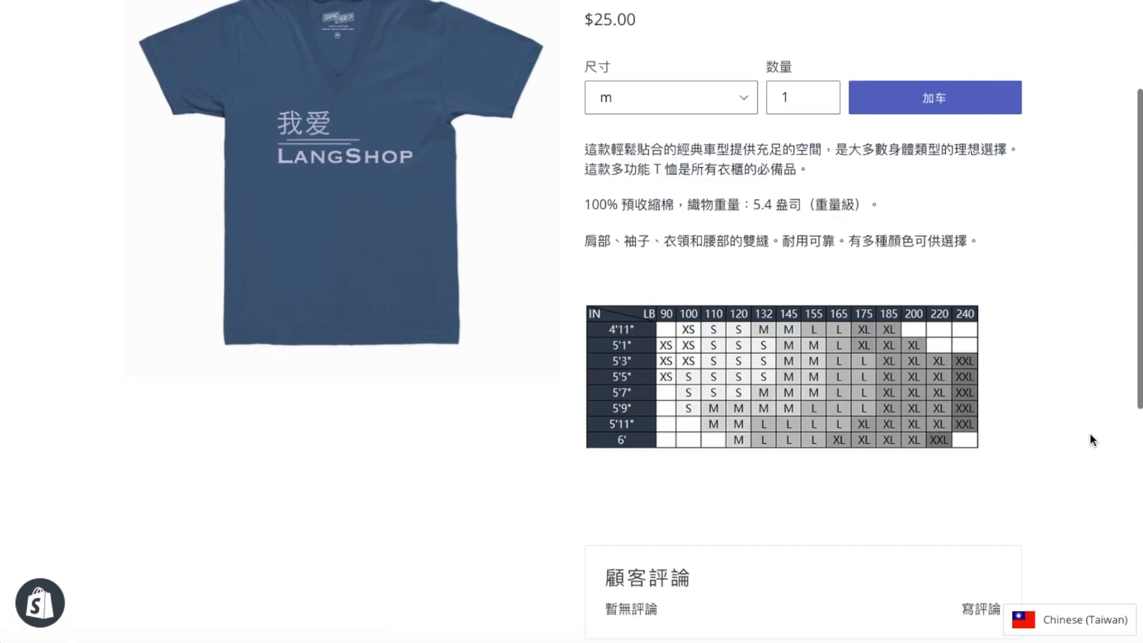
scroll(1090, 433, down, 6)
scroll(1091, 434, up, 2)
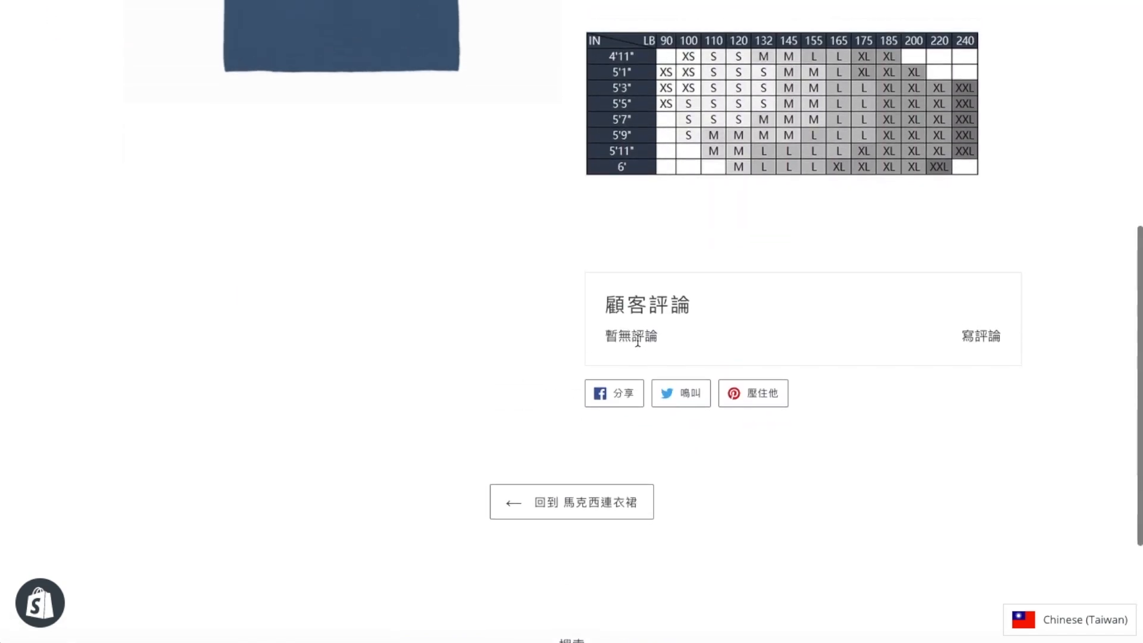
Switch the T-shirt page to French and check the heading, empty-reviews text and review link.
click(1069, 605)
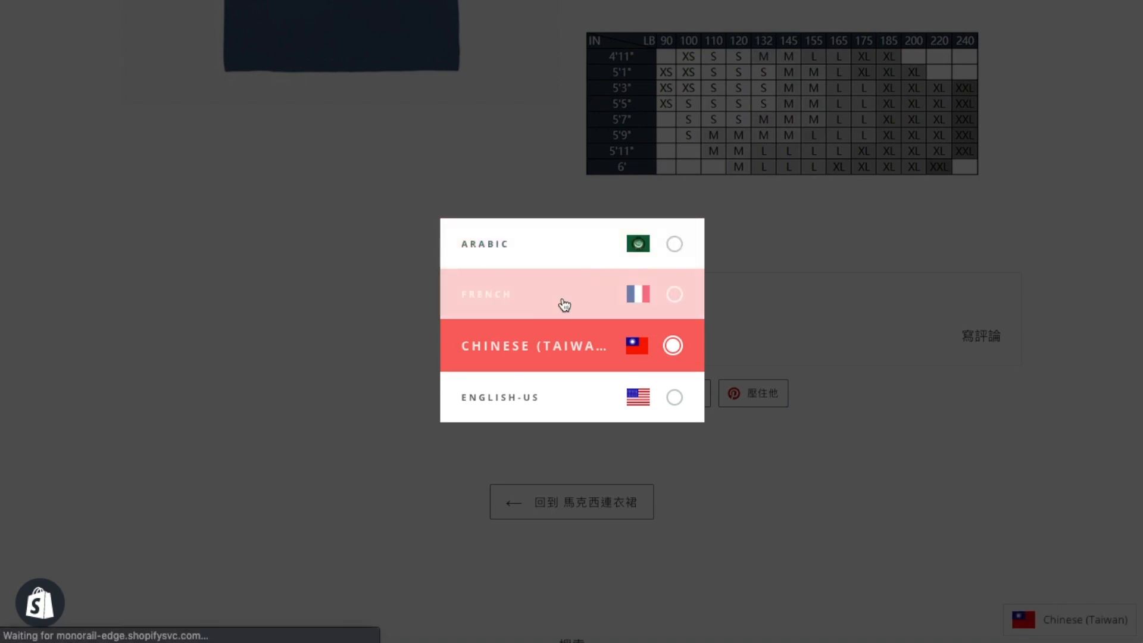
click(565, 305)
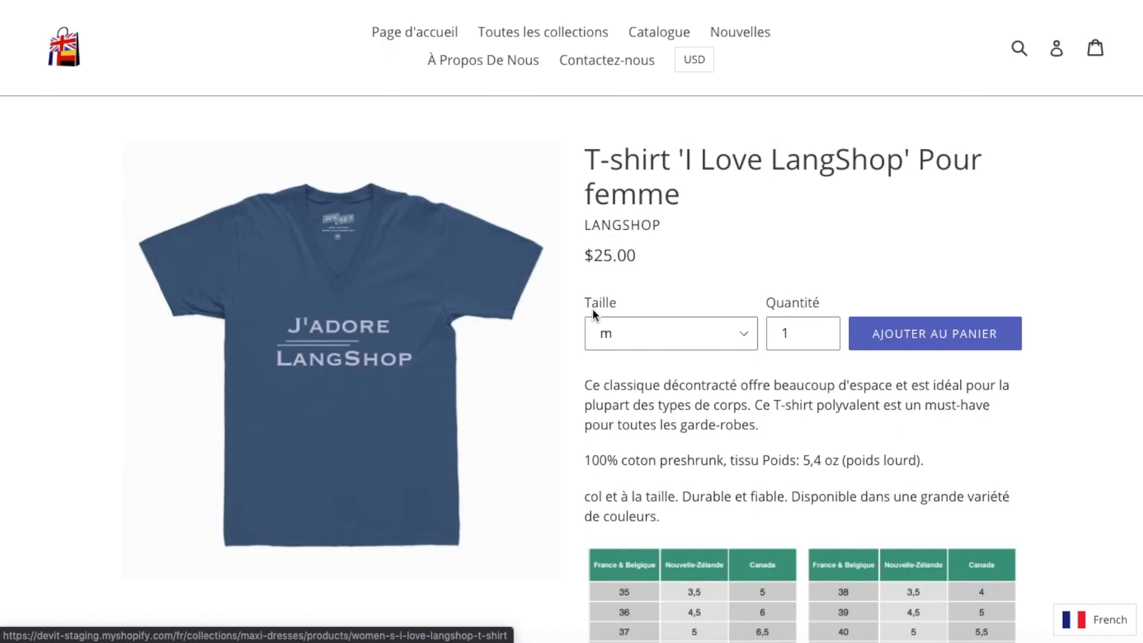
scroll(1032, 422, down, 8)
scroll(1033, 422, down, 4)
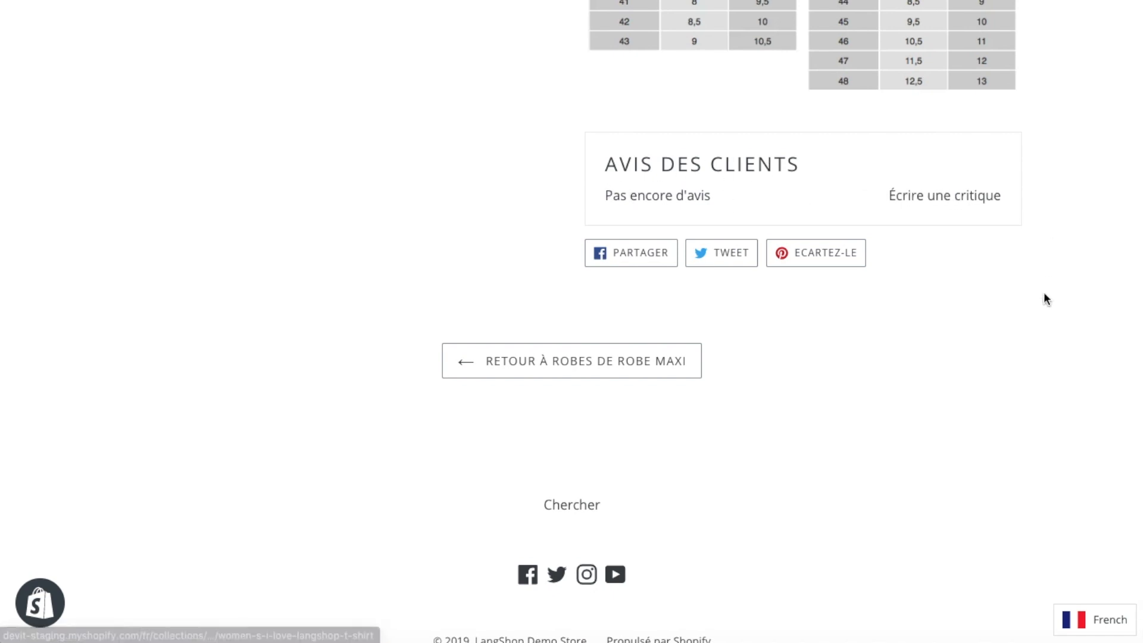
Switch the T-shirt product page from French to Arabic and check the texts in its reviews block.
click(1092, 620)
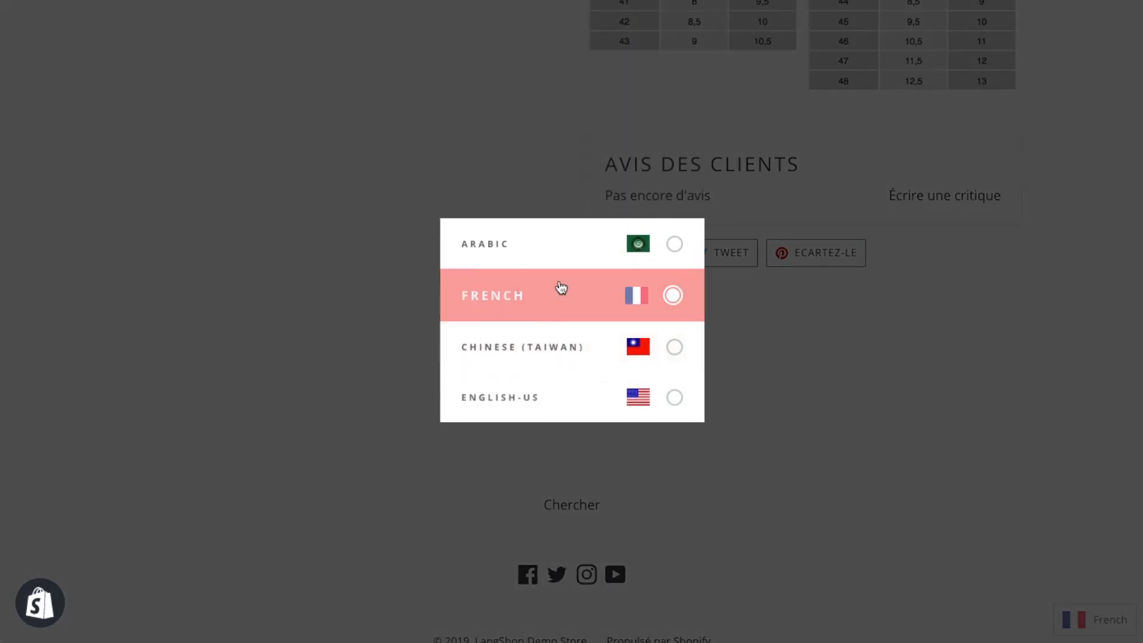
click(518, 246)
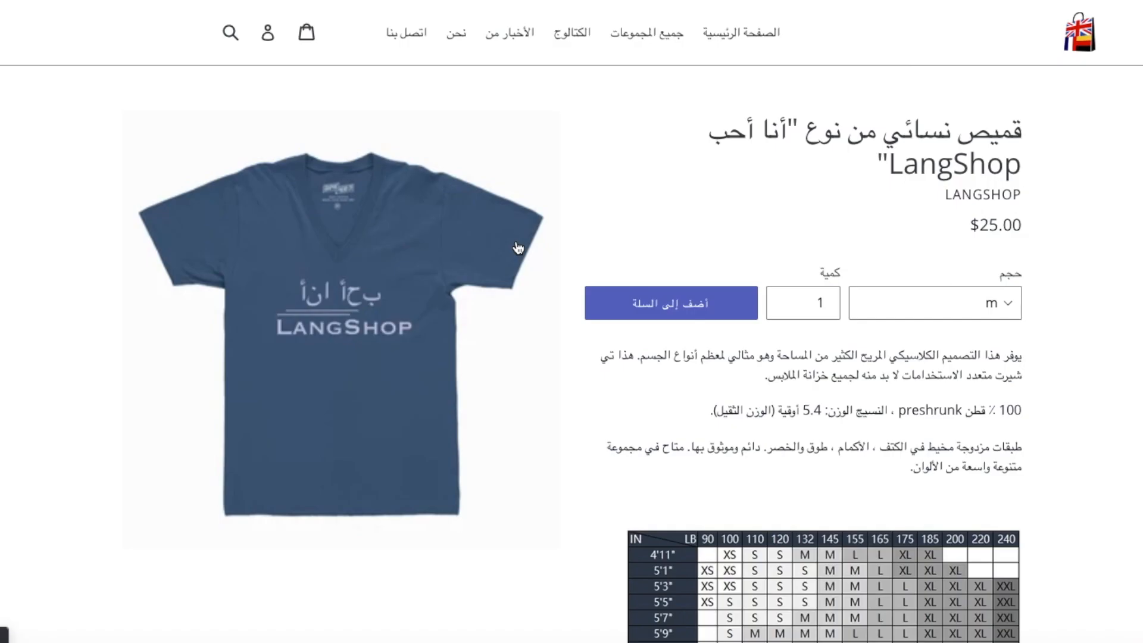
scroll(1057, 408, down, 9)
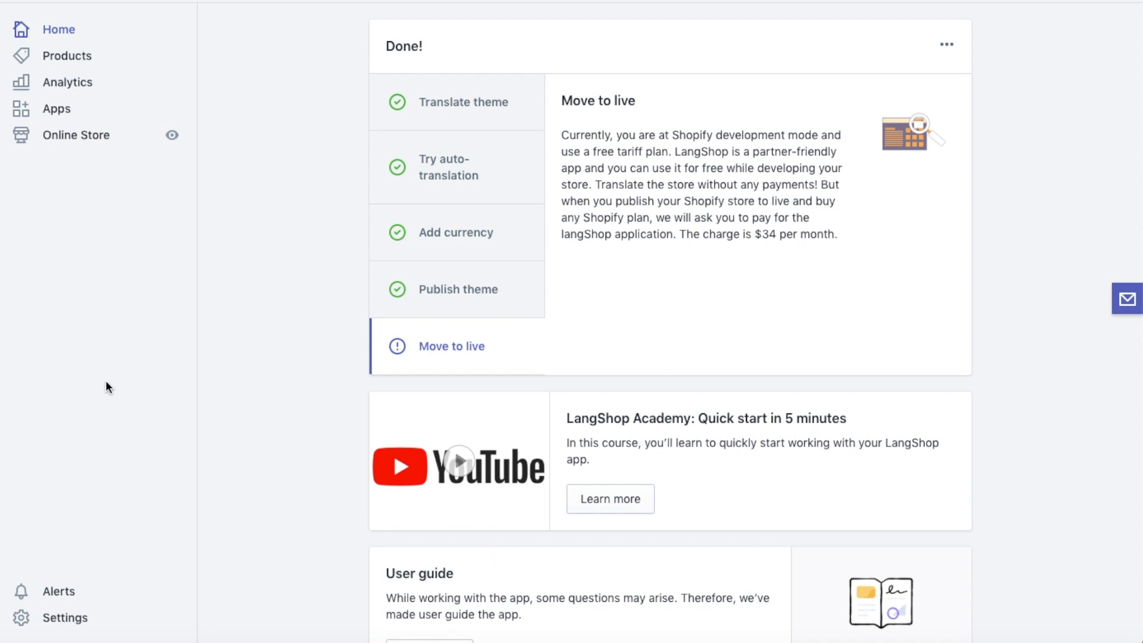
Auto-translate the localization texts of the current LangShop | Demo Theme into Arabic, French and Chinese (Taiwan).
click(71, 139)
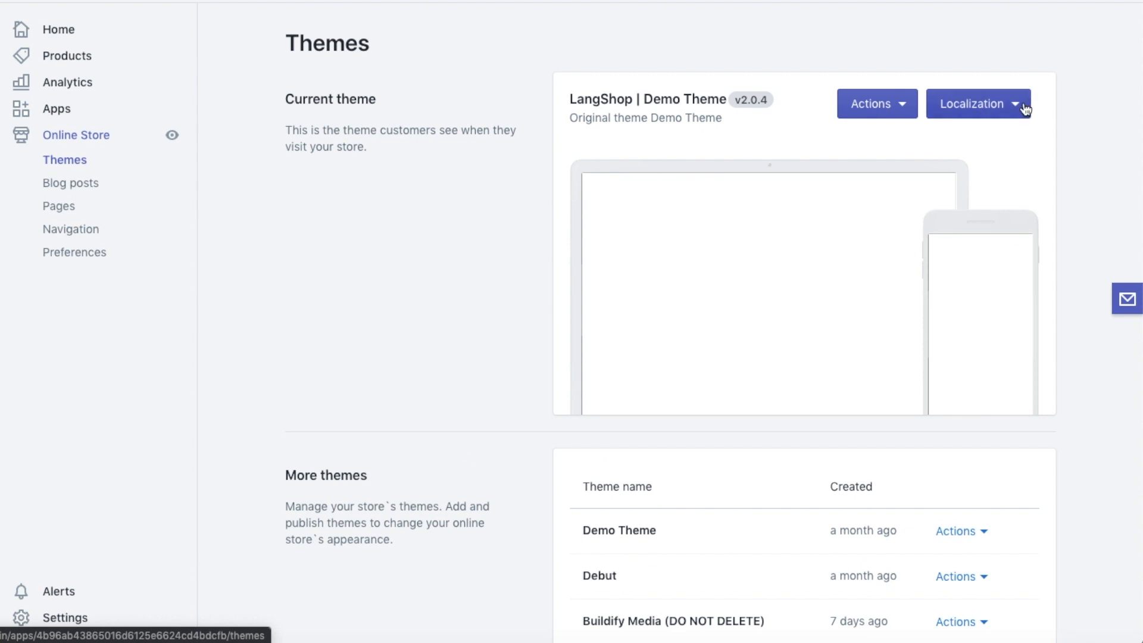
click(1028, 112)
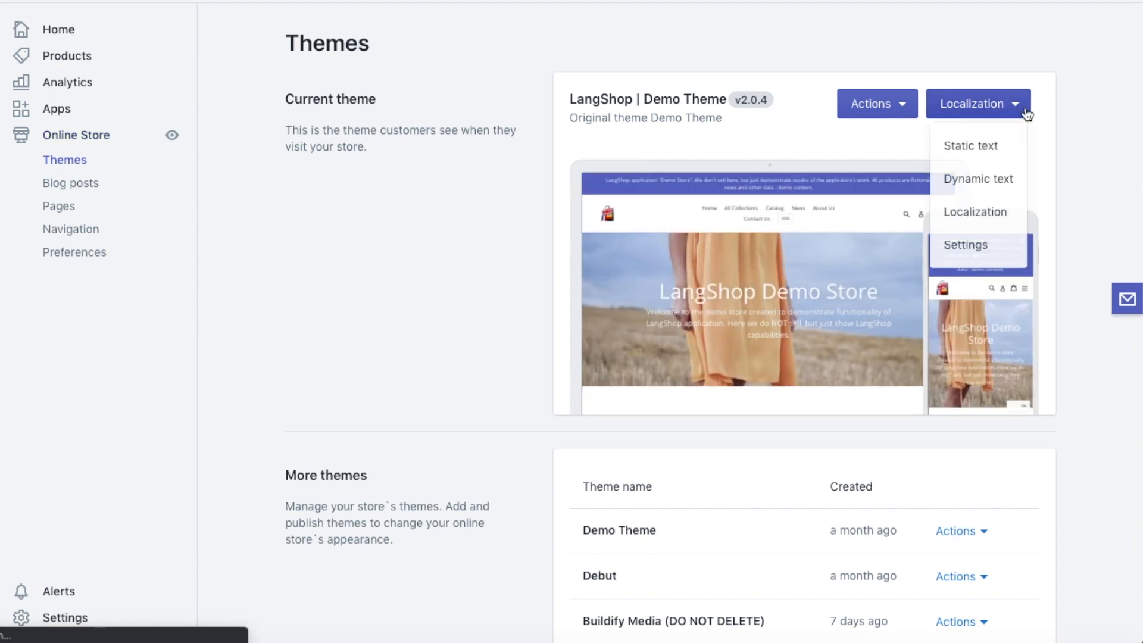
click(1004, 215)
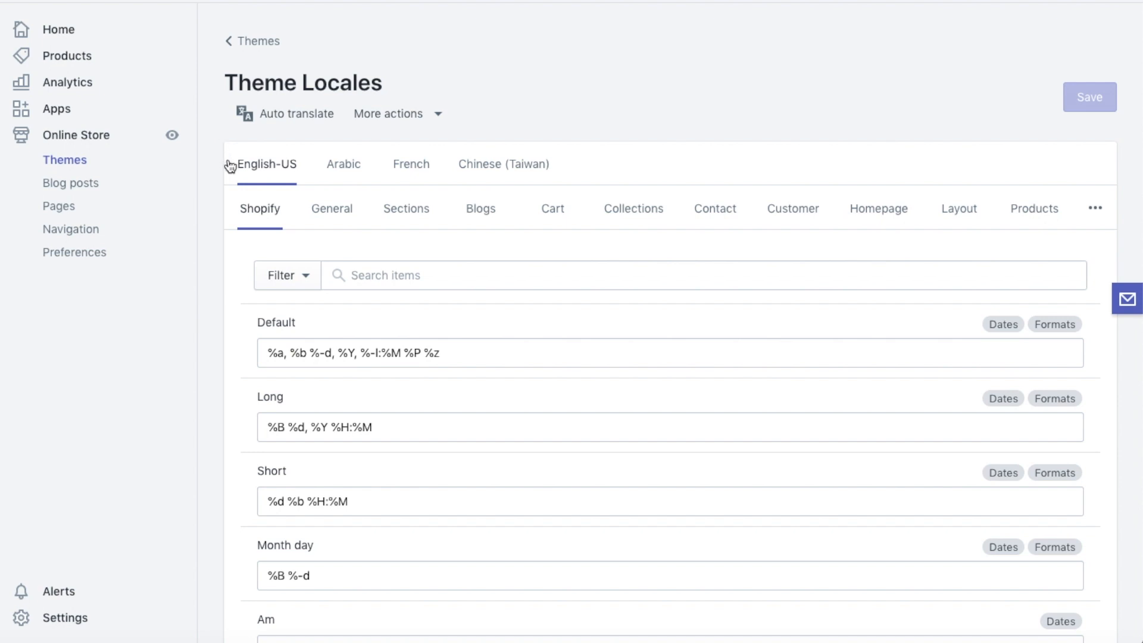
click(309, 116)
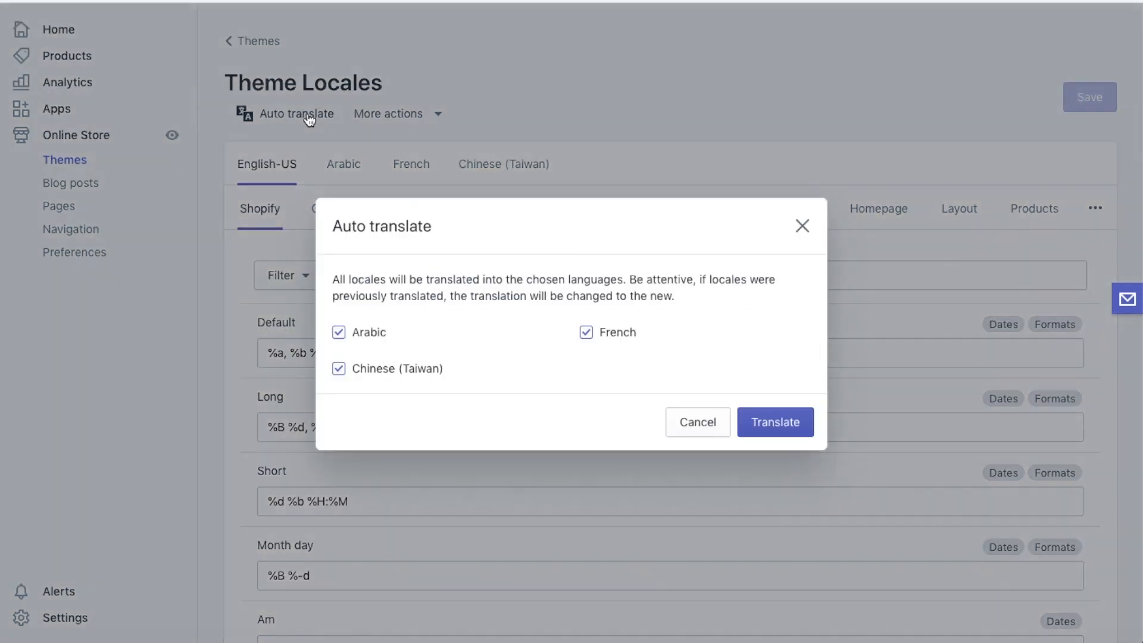
click(339, 333)
click(339, 333)
click(776, 423)
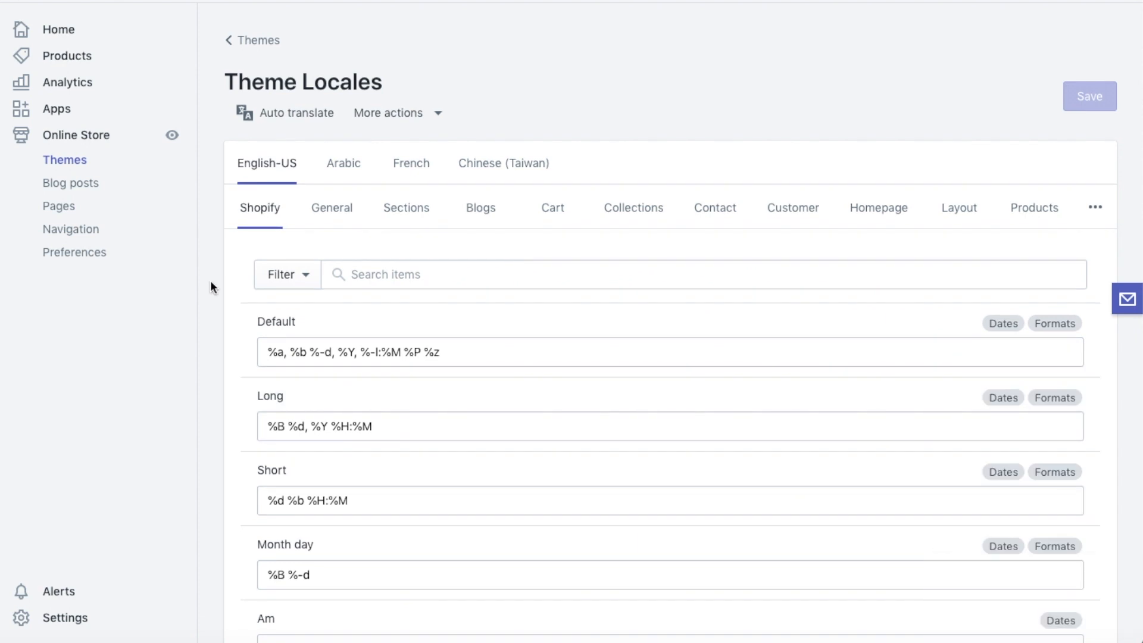
Look through the English-US theme locale entries in the Shopify group and dismiss the translation notification.
scroll(210, 280, down, 15)
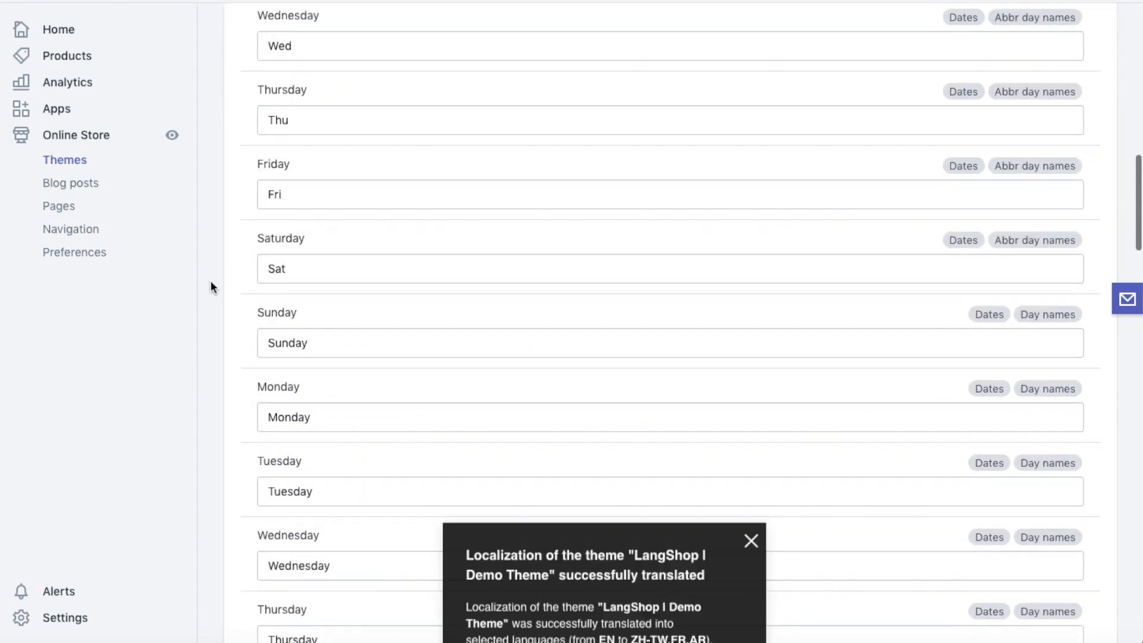
scroll(209, 280, down, 2)
scroll(209, 280, up, 3)
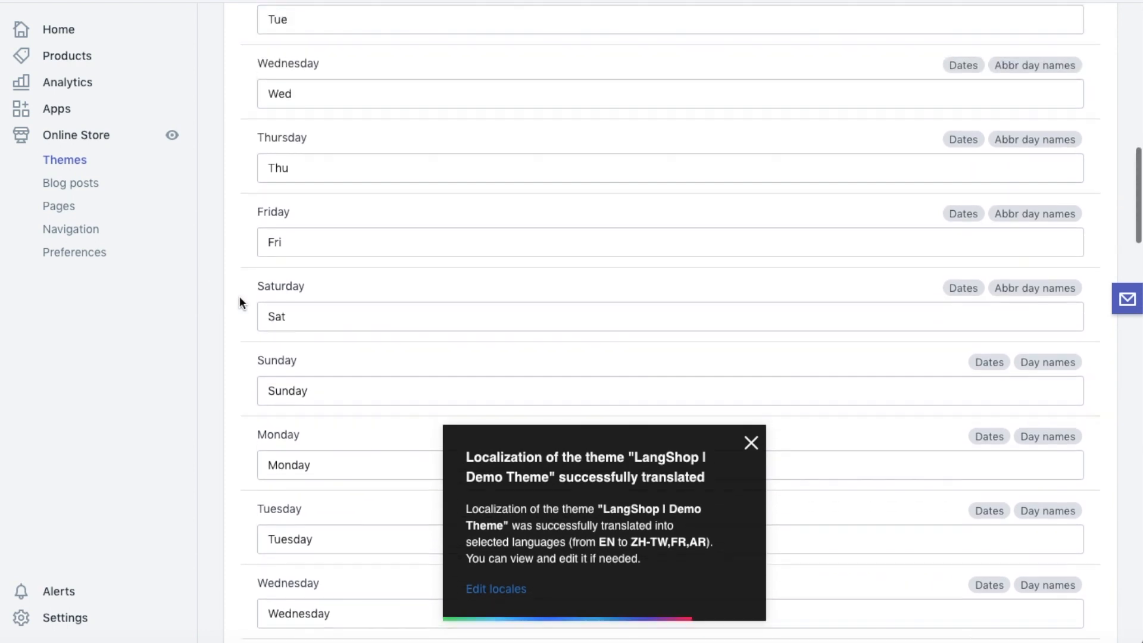
click(751, 442)
scroll(260, 505, down, 15)
scroll(233, 480, up, 11)
scroll(233, 478, up, 7)
scroll(234, 477, up, 10)
scroll(233, 477, up, 20)
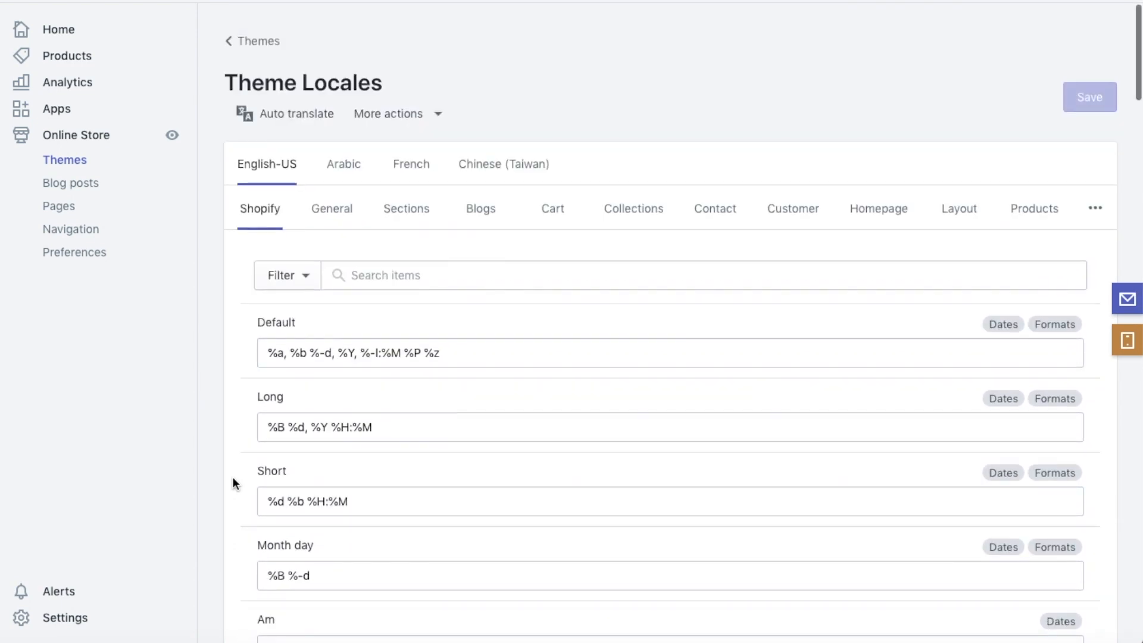
Examine the Arabic translations of the Shopify locale entries and the additional actions offered for theme locales.
click(345, 165)
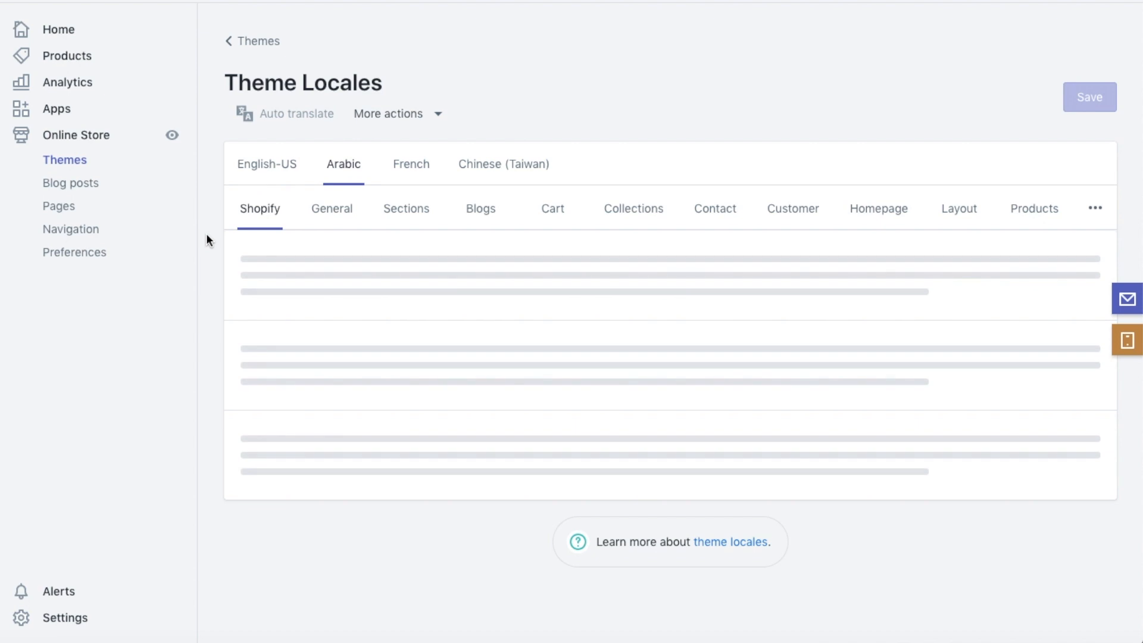
scroll(207, 235, down, 15)
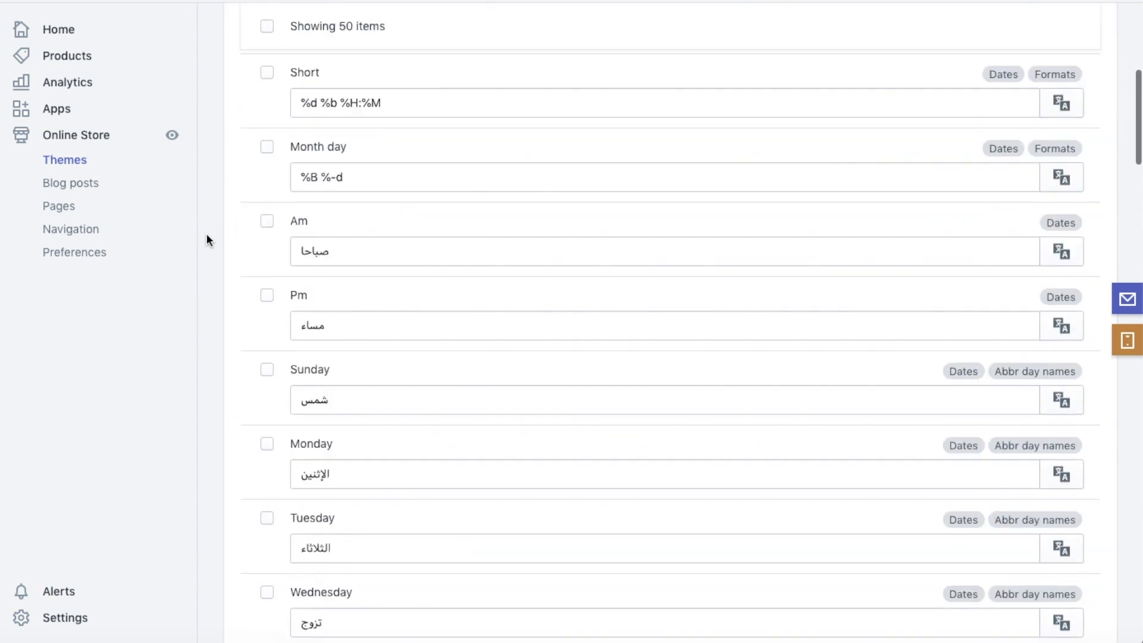
scroll(206, 234, down, 10)
scroll(206, 233, up, 20)
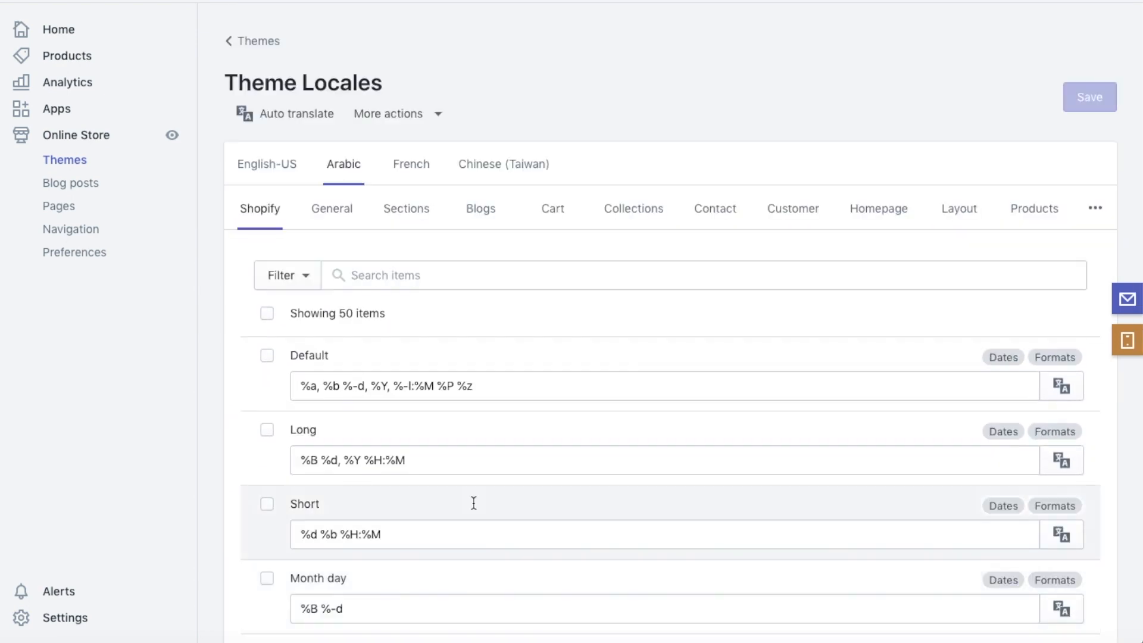
click(438, 117)
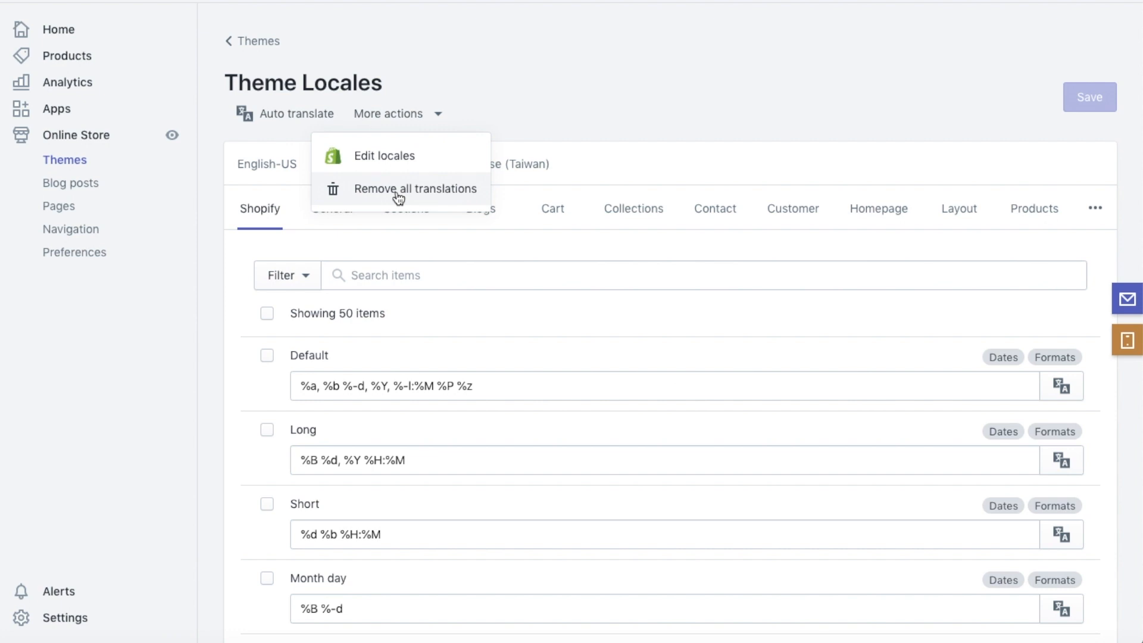
click(476, 86)
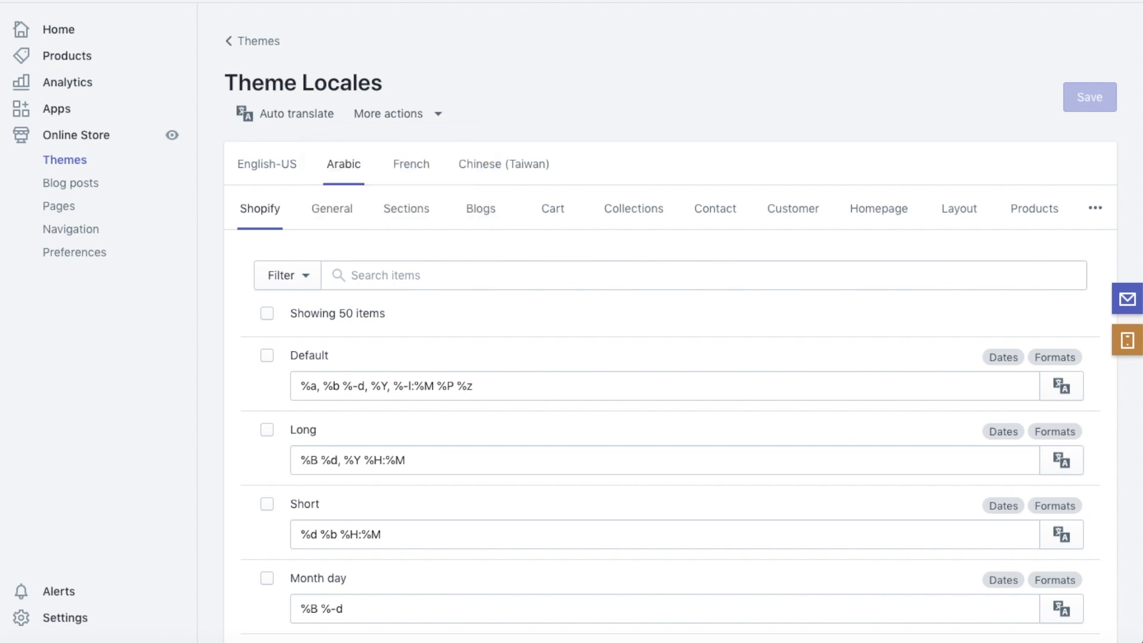
Filter the English-US Shopify locale entries by the section Contact and look through the matching entries.
click(303, 279)
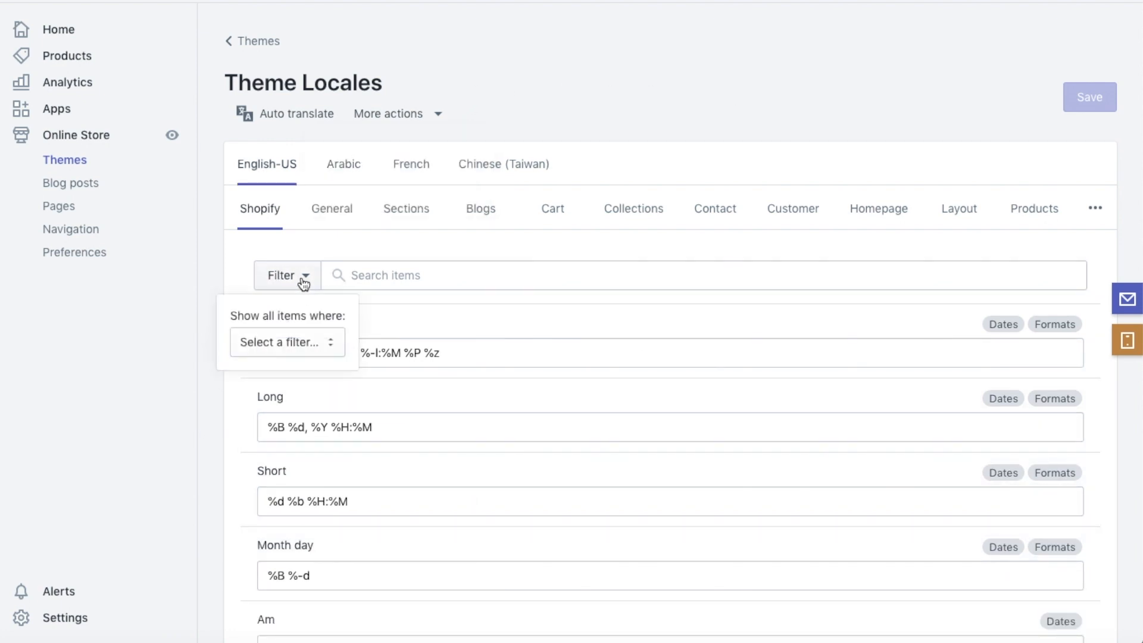
click(273, 336)
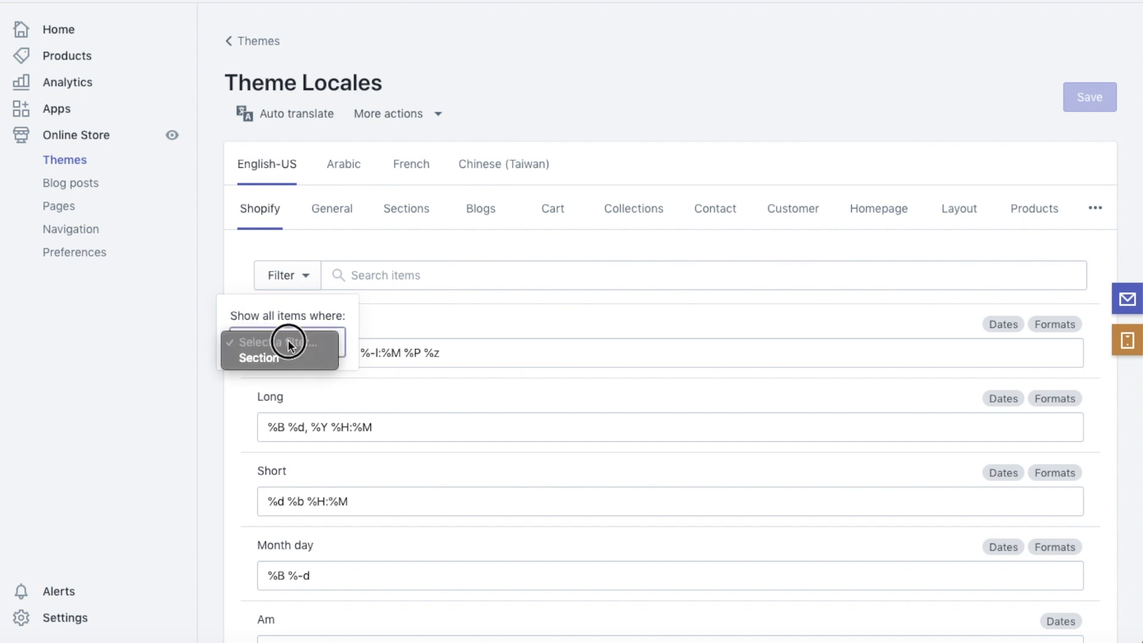
click(266, 359)
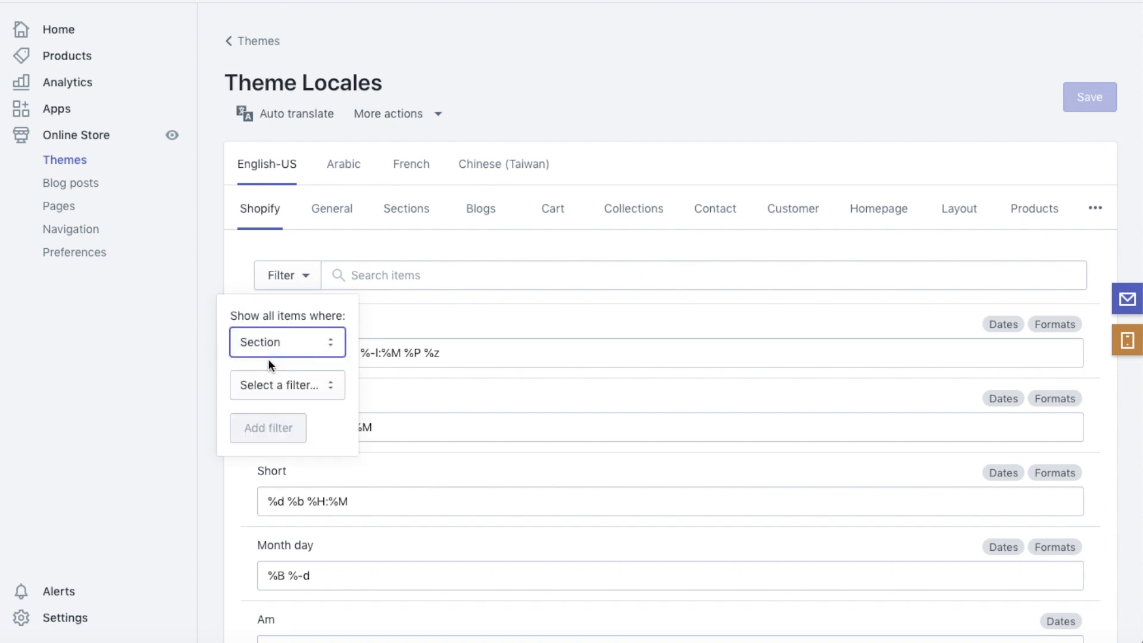
click(286, 384)
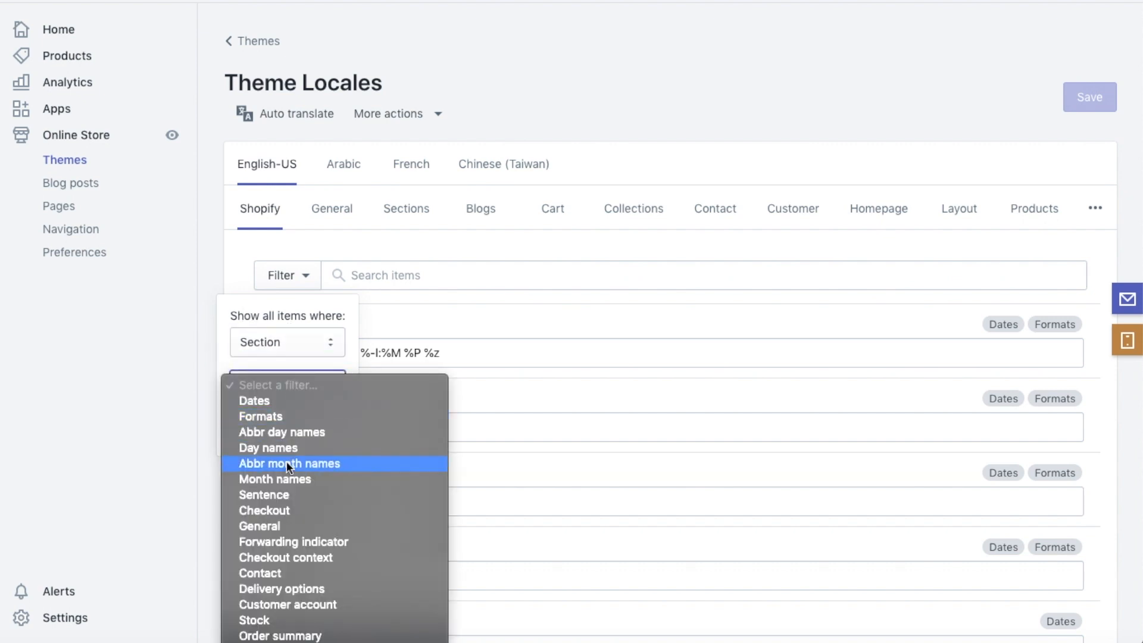
scroll(291, 518, down, 5)
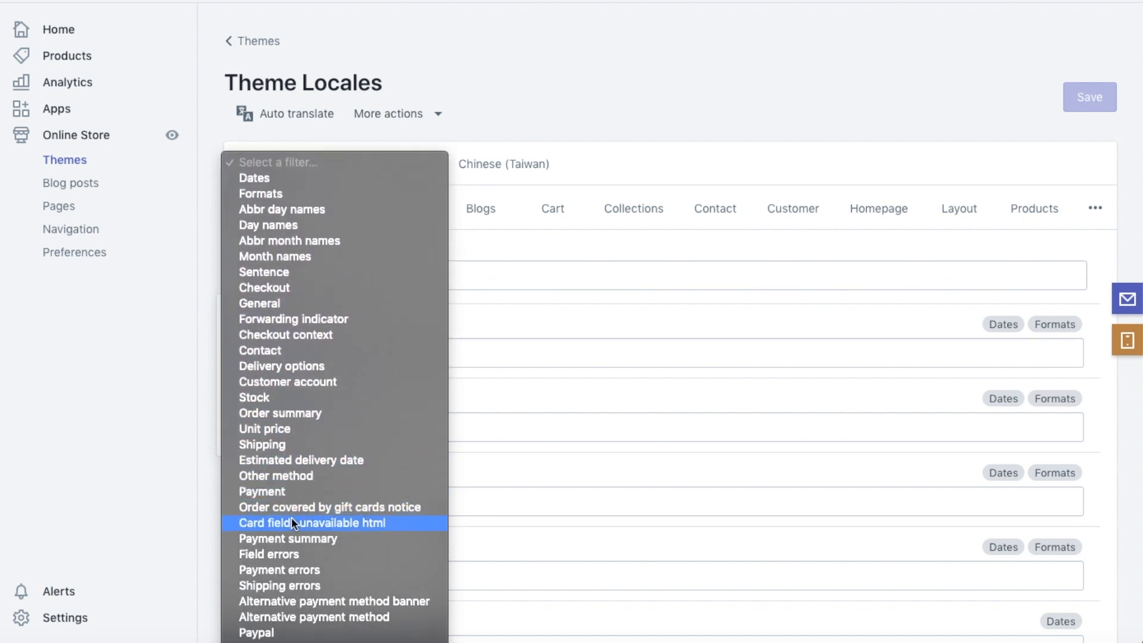
scroll(292, 523, down, 2)
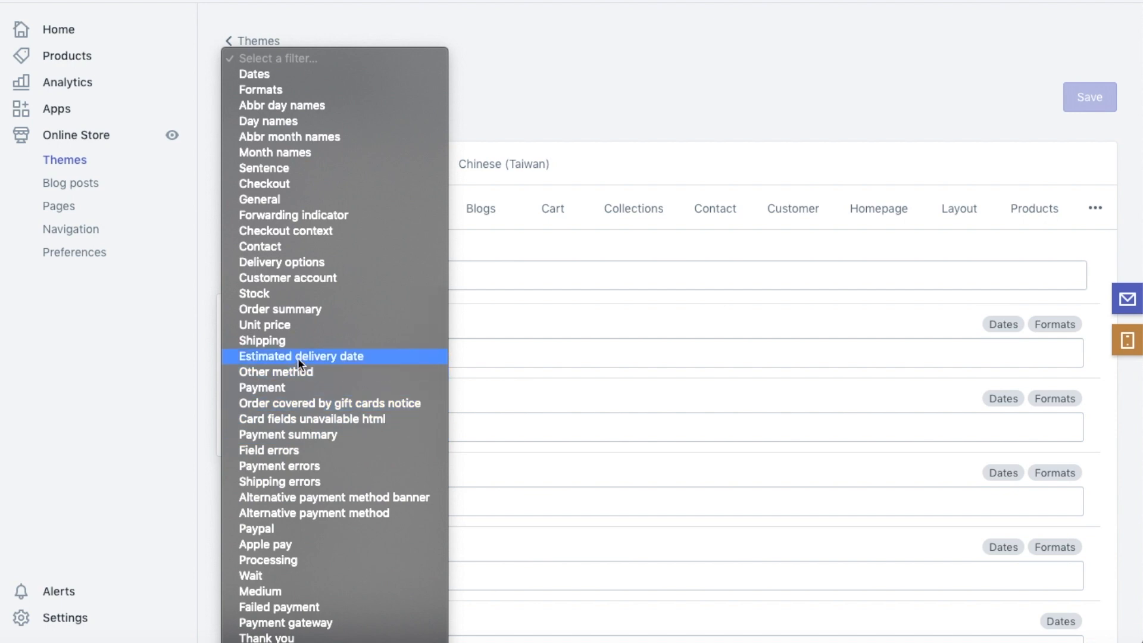
click(281, 246)
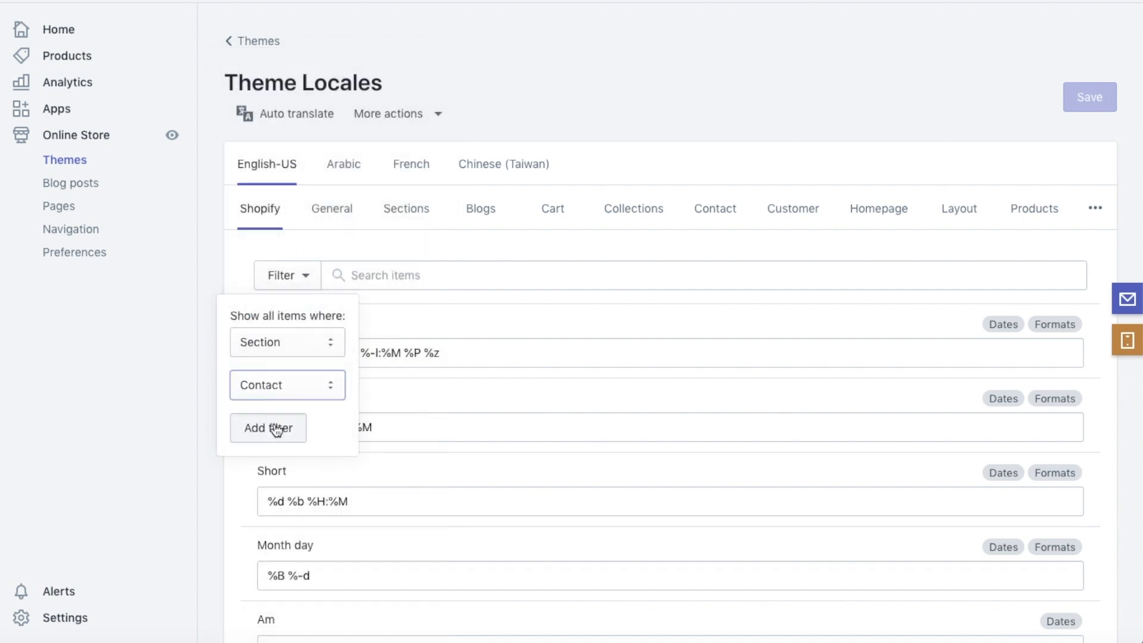
click(279, 428)
scroll(237, 372, down, 3)
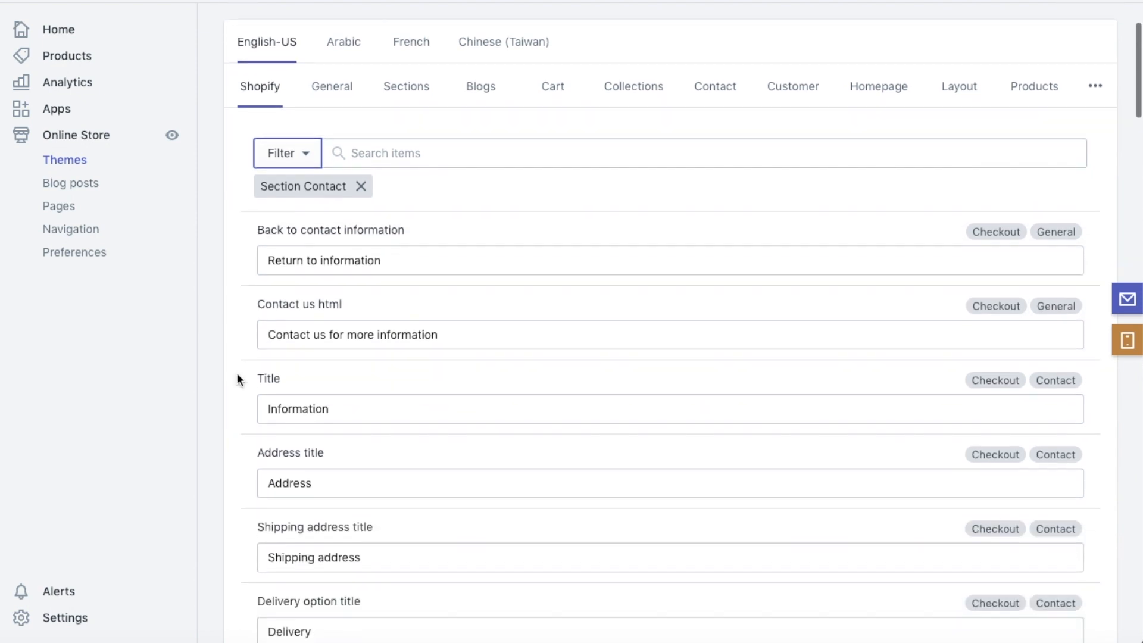
scroll(237, 372, up, 3)
Remove the section filter and search the English-US Shopify locale entries for "contact".
click(360, 308)
click(389, 274)
text(con)
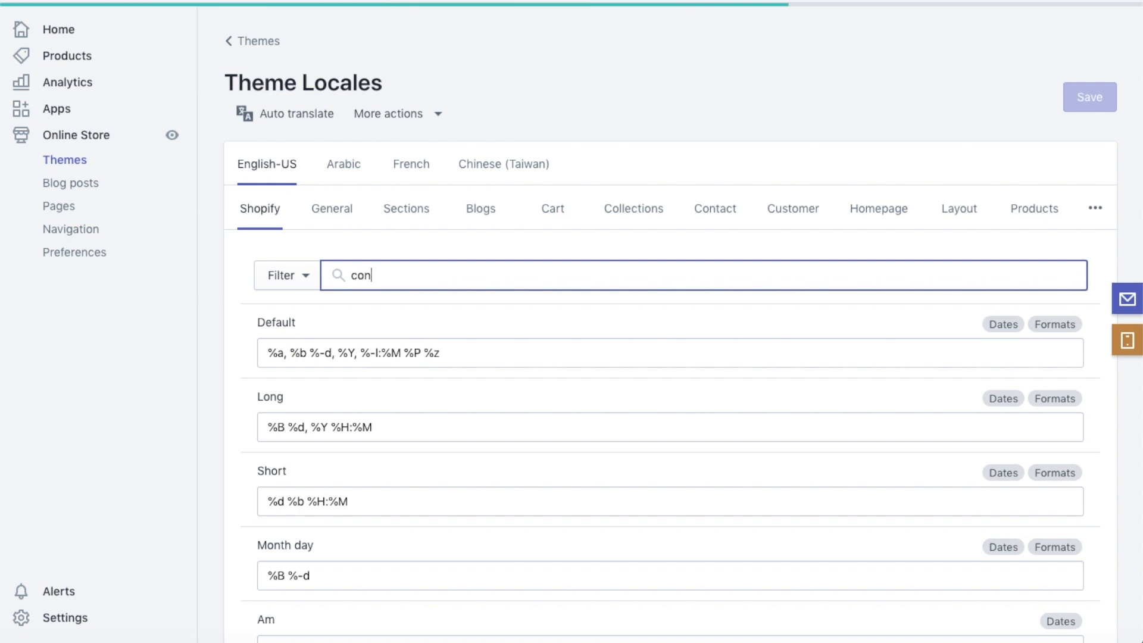
text(tact)
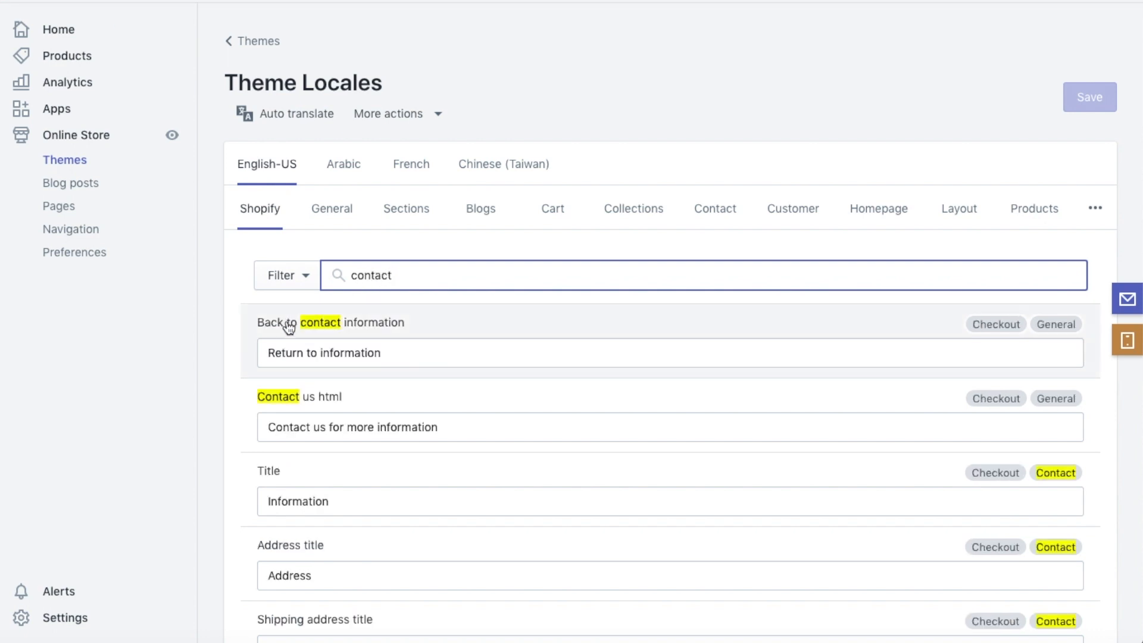
scroll(467, 378, down, 3)
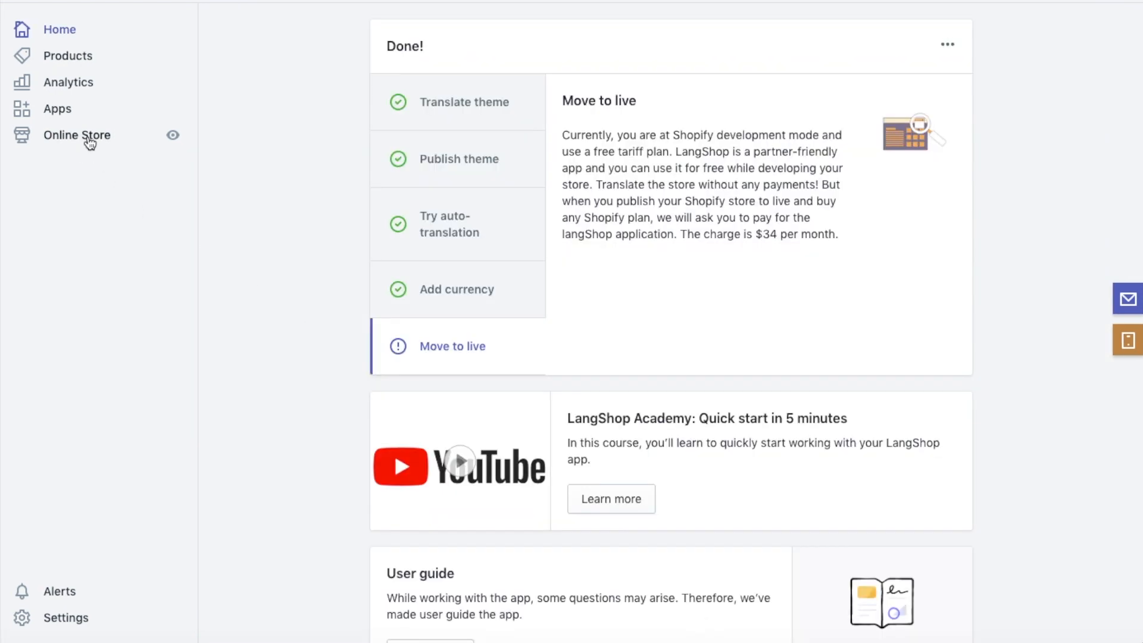
Open the current theme's localization settings and look through the English-US section entries, from header to testimonials.
click(89, 142)
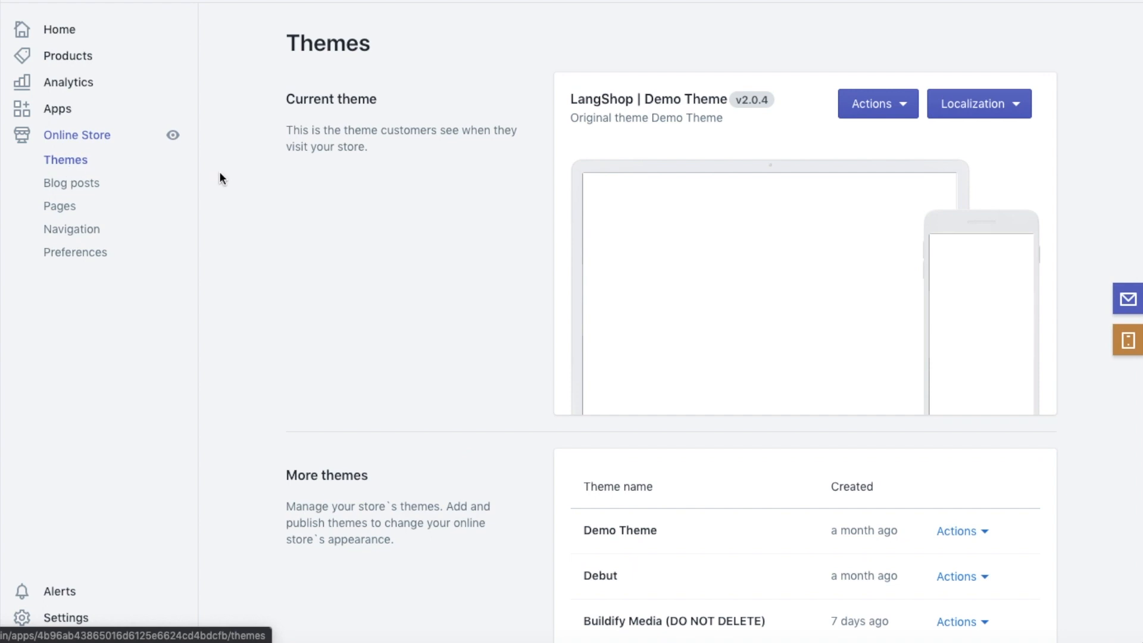
click(1011, 105)
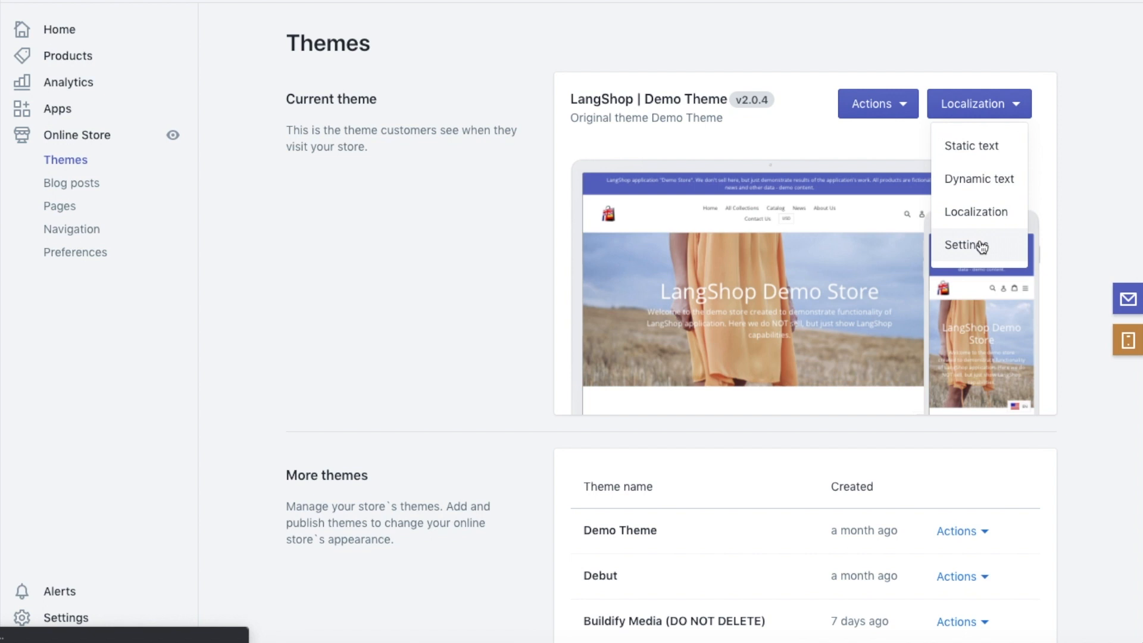
click(980, 246)
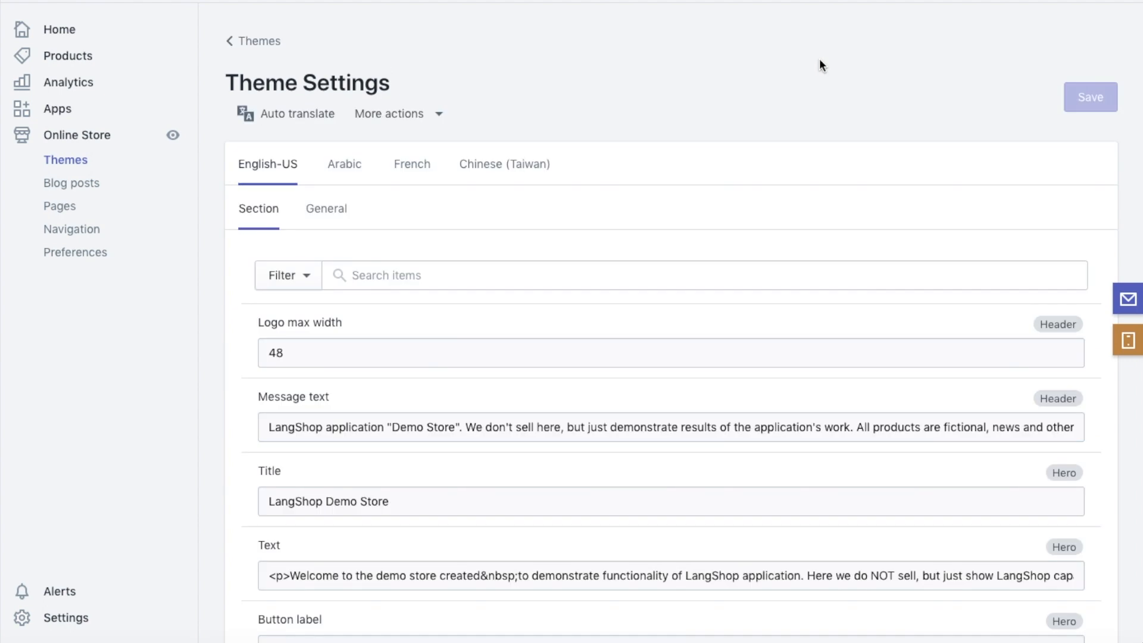
scroll(647, 70, down, 3)
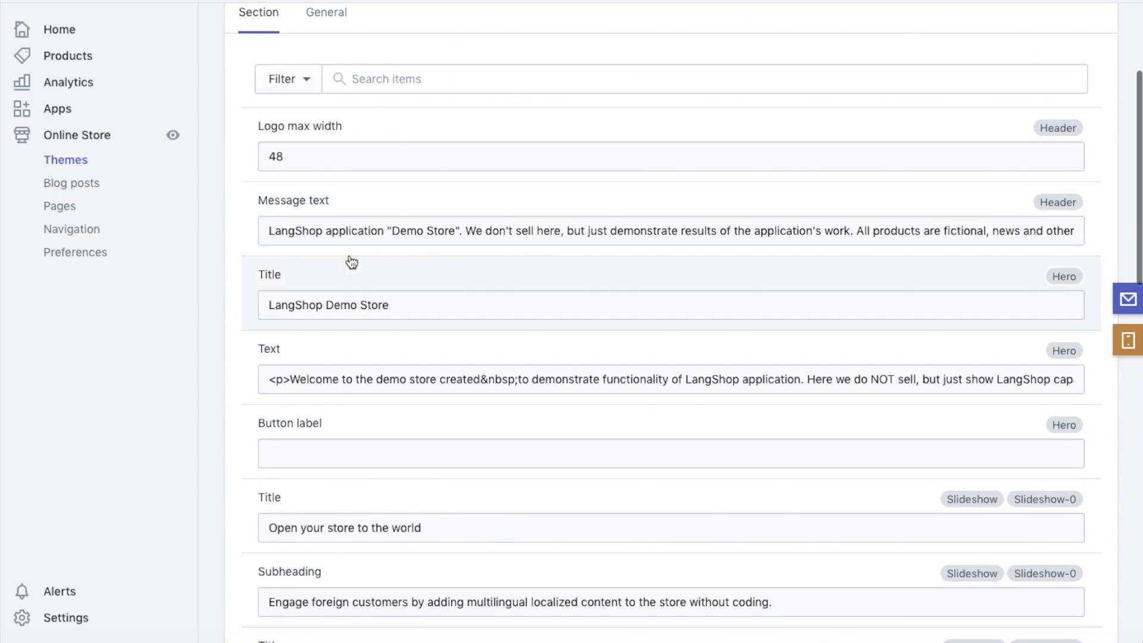
scroll(256, 273, down, 3)
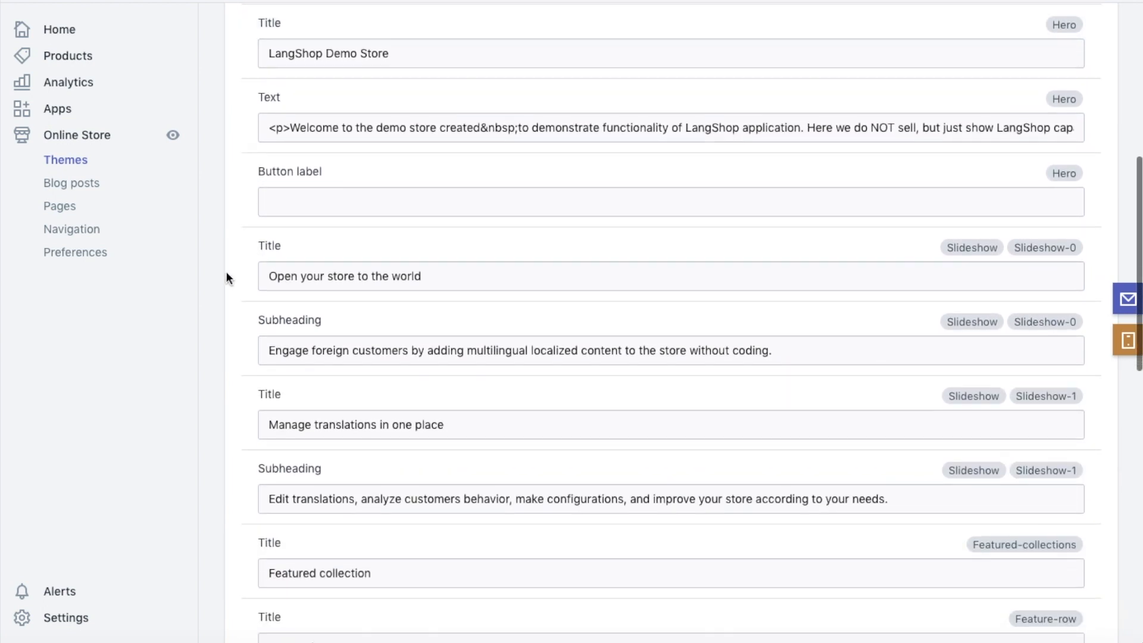
scroll(226, 277, down, 3)
scroll(226, 275, down, 8)
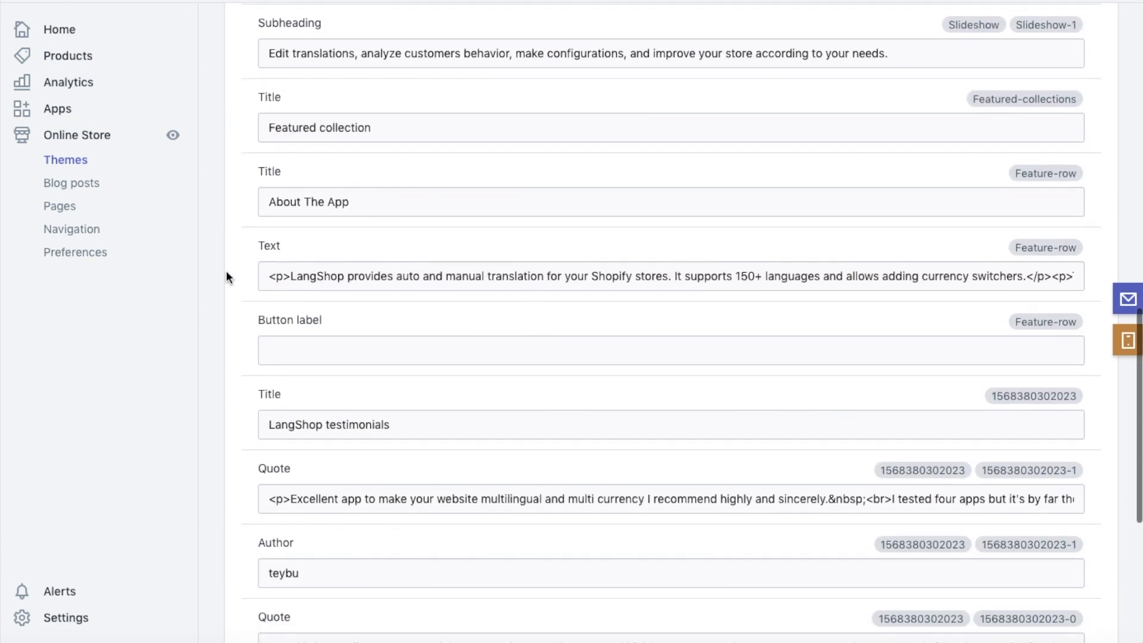
scroll(227, 271, up, 15)
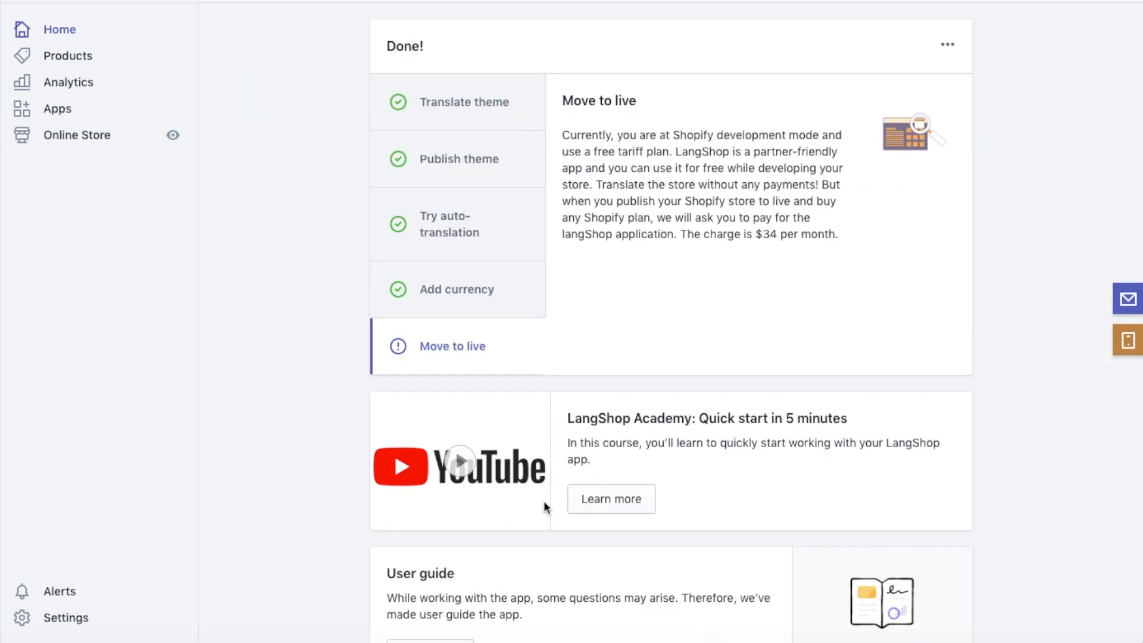
Open the theme settings translations for the published LangShop | Demo Theme and review its English-US section entries.
click(89, 138)
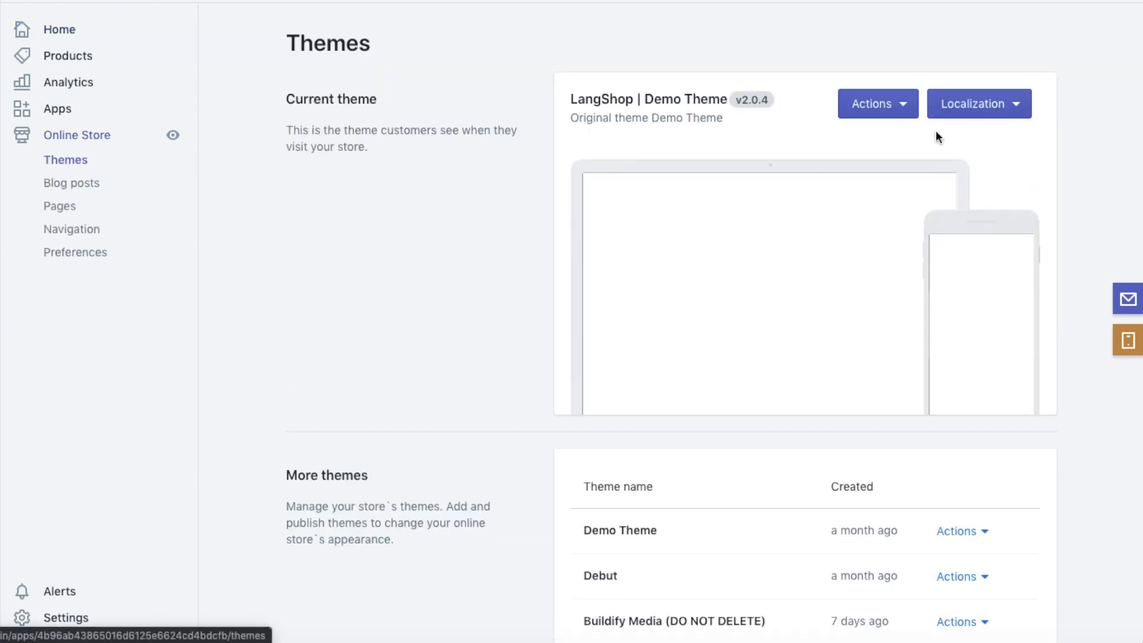
click(1012, 107)
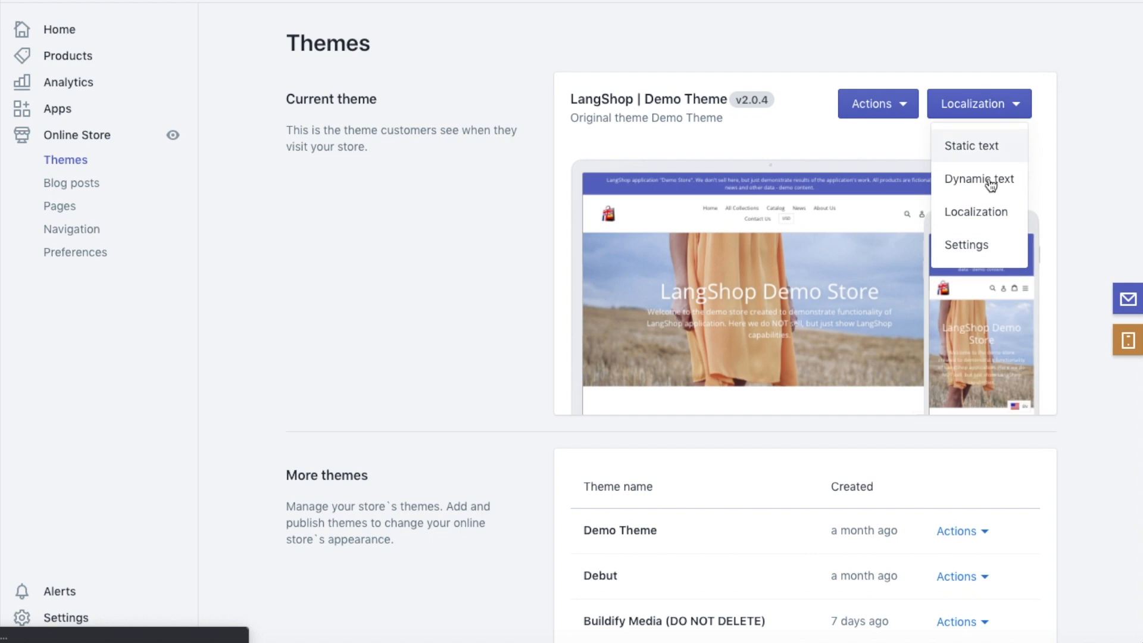
click(980, 249)
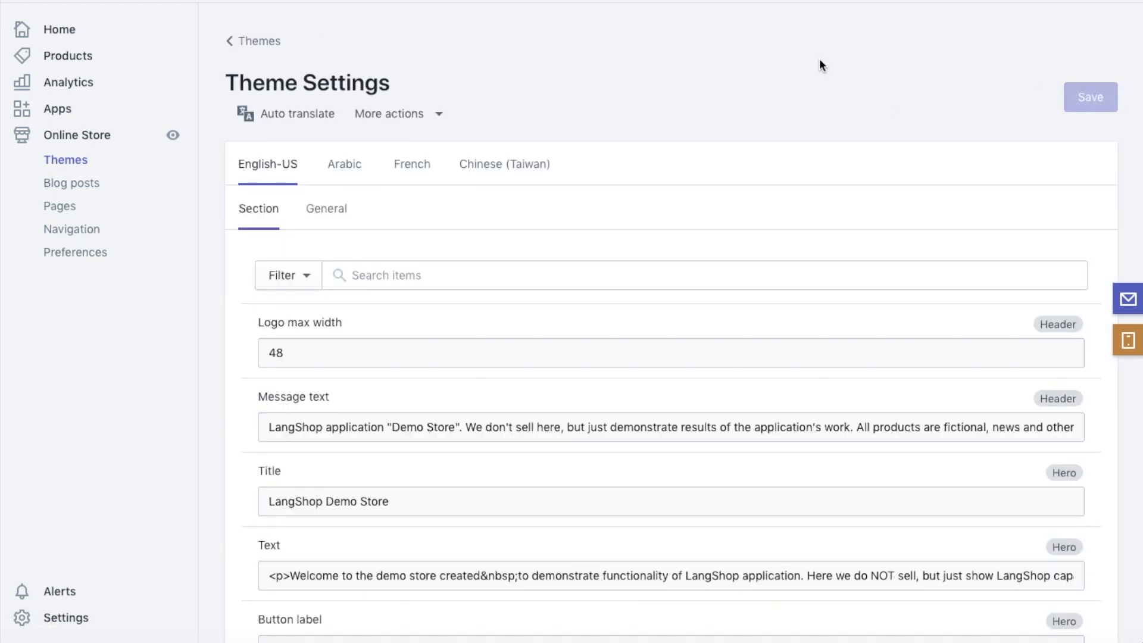
scroll(227, 270, down, 8)
scroll(226, 270, up, 8)
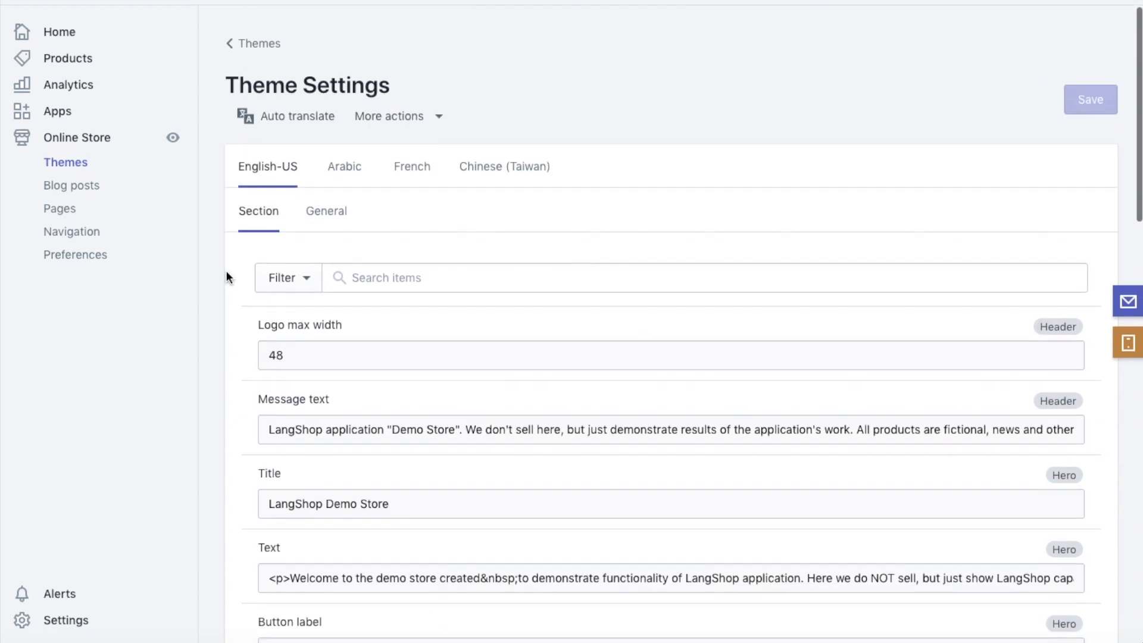
Review the Arabic translations of the theme's section settings, from the header entries to the testimonial quotes and authors.
click(339, 168)
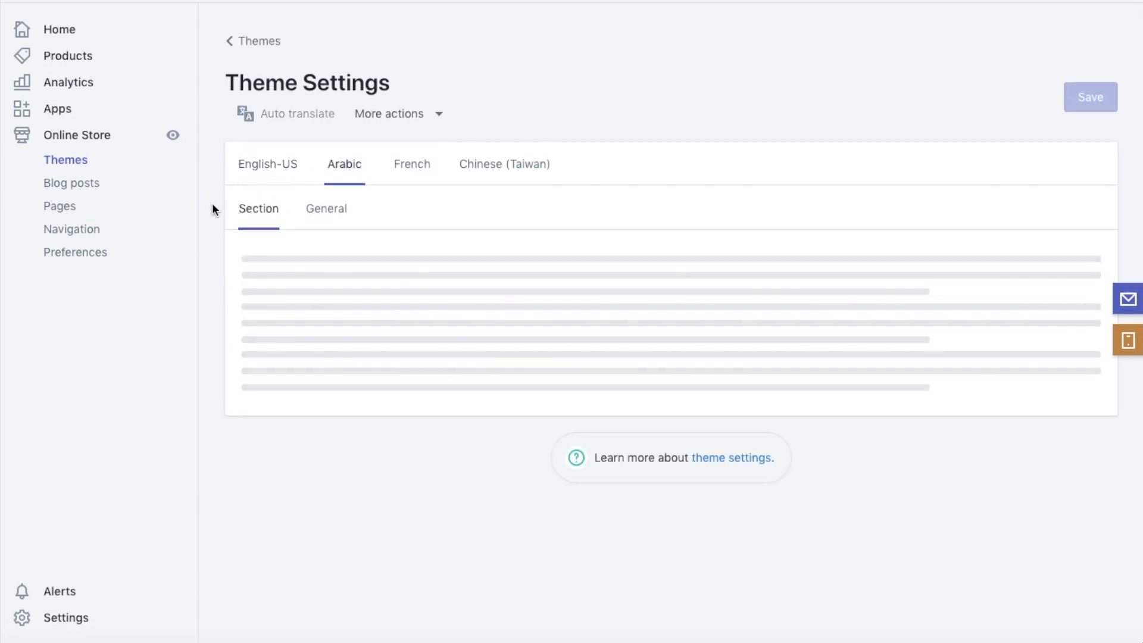
scroll(213, 206, down, 10)
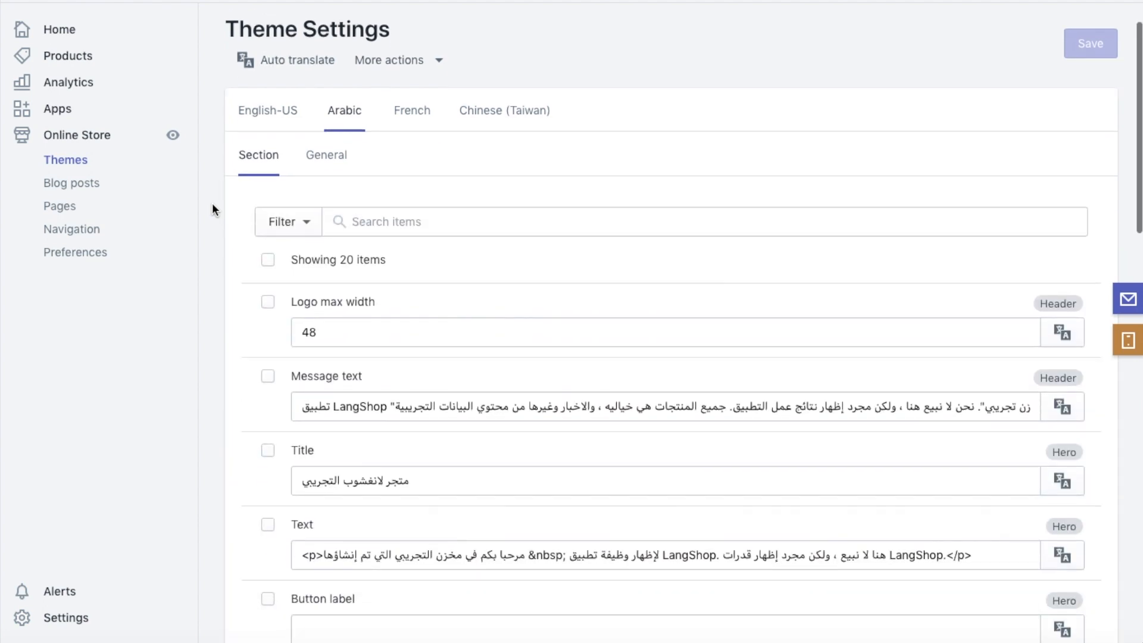
scroll(213, 205, down, 8)
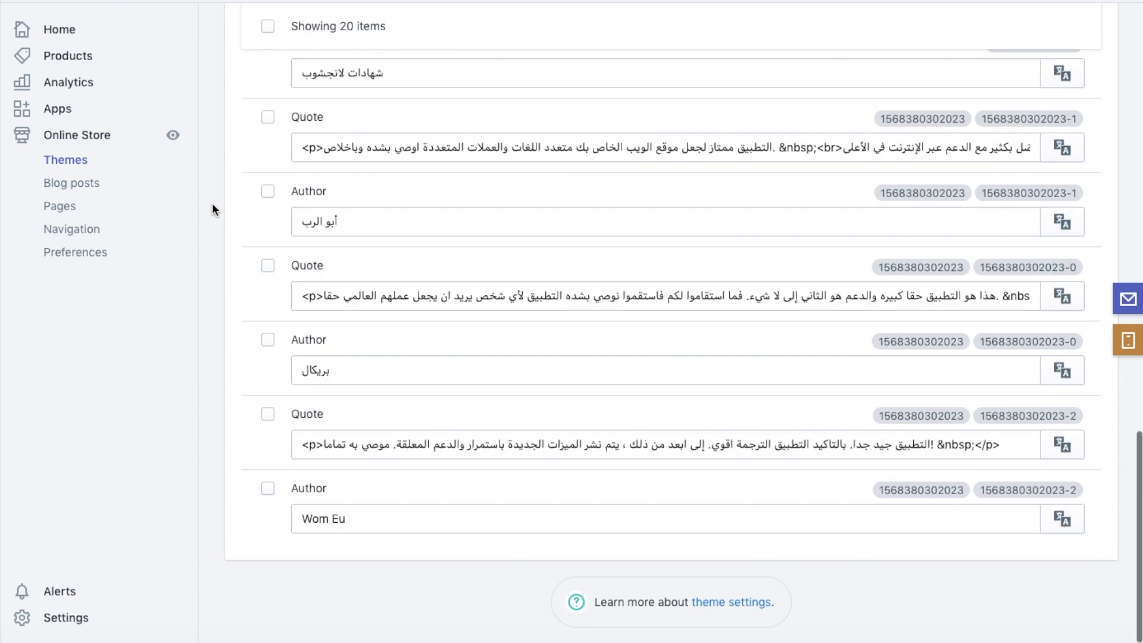
scroll(212, 208, up, 10)
scroll(212, 203, up, 5)
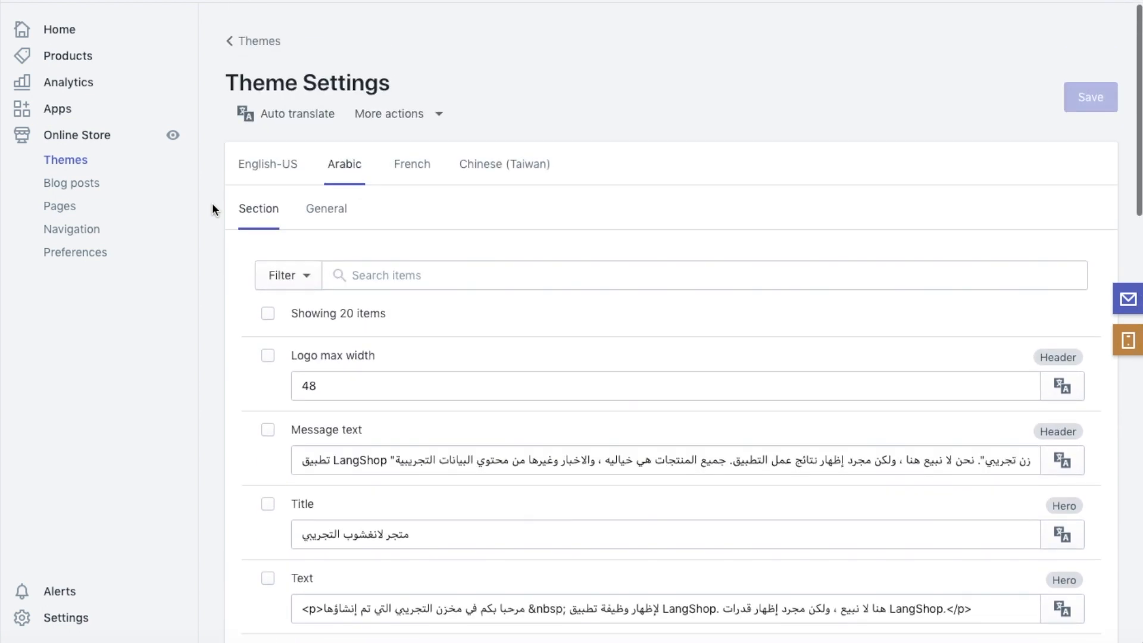
Review the French translations of the theme's section settings through to the testimonial quotes and authors.
click(395, 166)
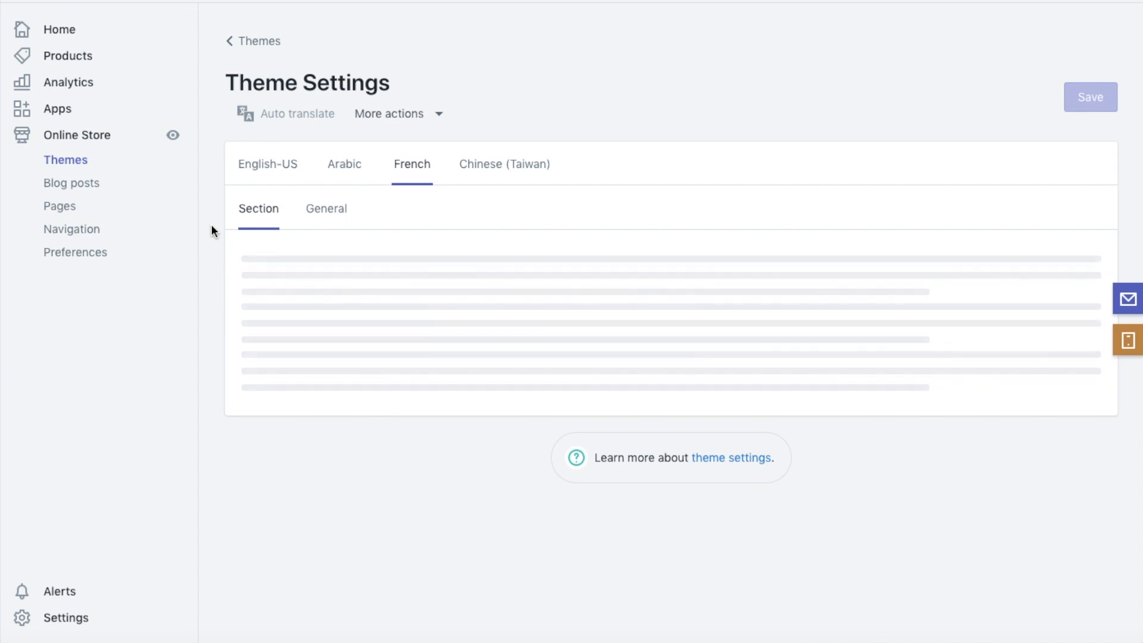
scroll(212, 226, down, 3)
scroll(212, 231, down, 12)
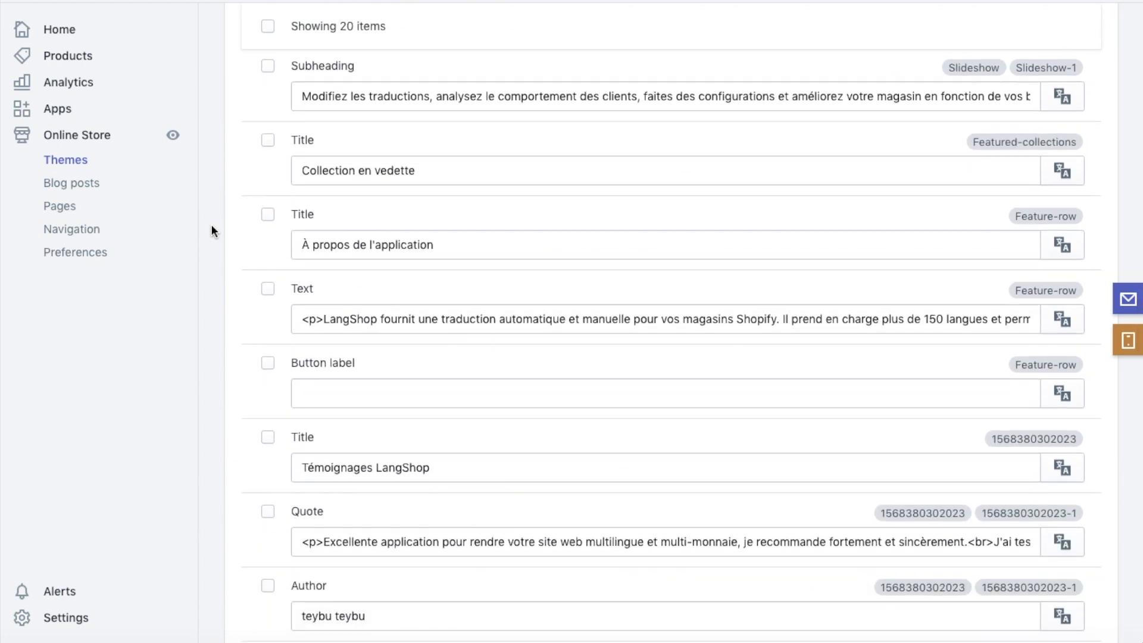
scroll(212, 231, down, 7)
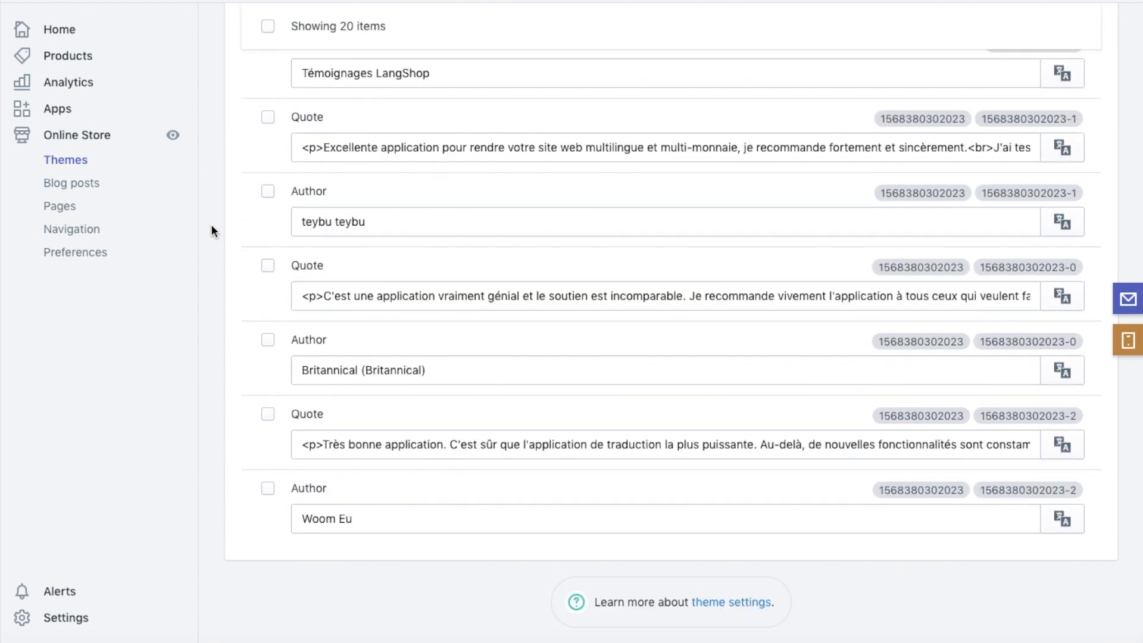
scroll(212, 231, up, 19)
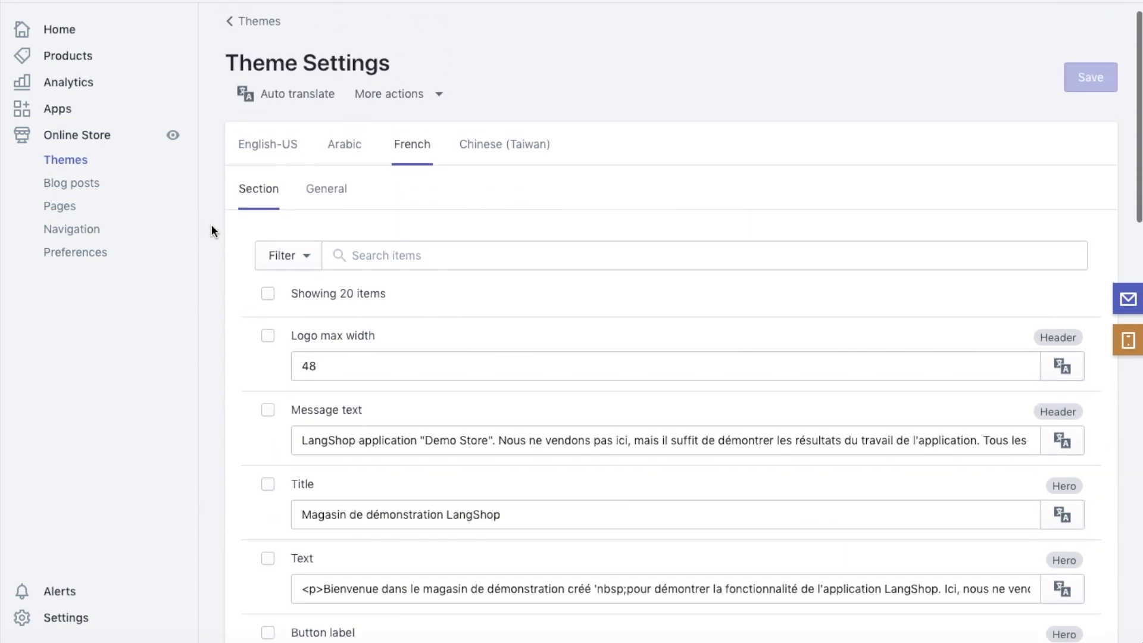
Review the Chinese (Taiwan) translations of the theme's section settings, and return to the English-US entries.
click(507, 145)
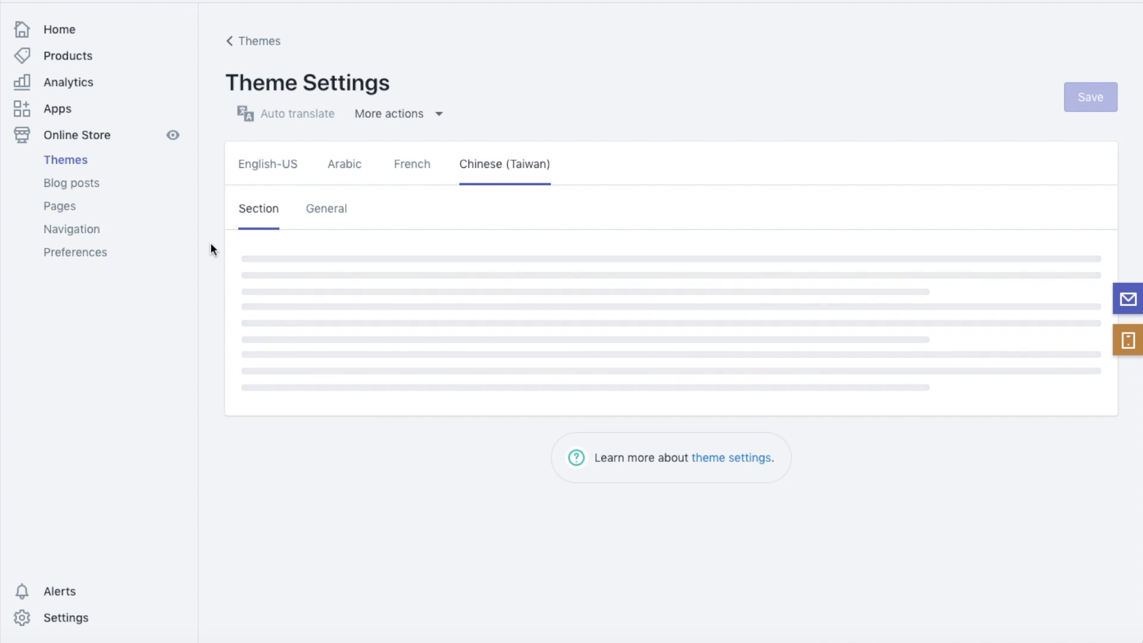
scroll(211, 246, down, 5)
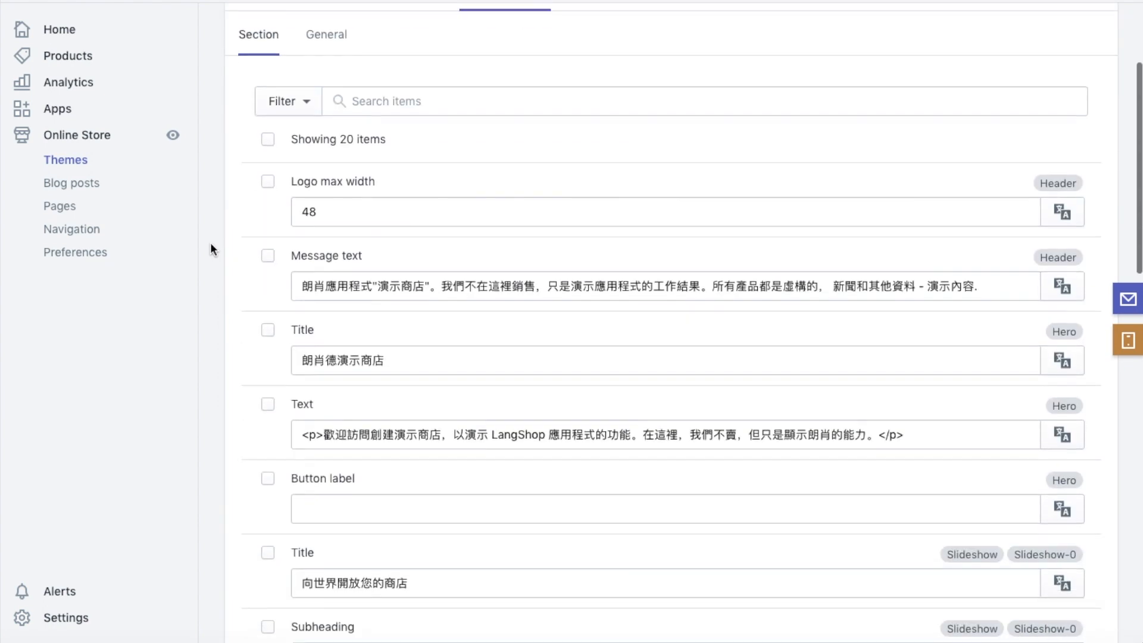
scroll(211, 244, down, 15)
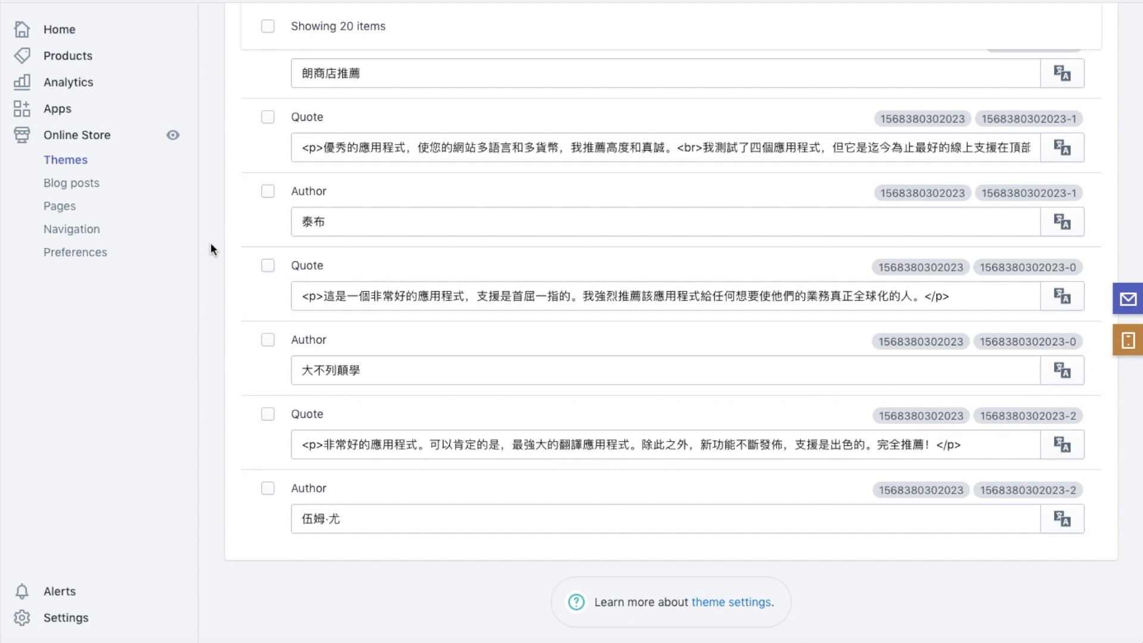
scroll(210, 244, up, 9)
scroll(210, 244, up, 12)
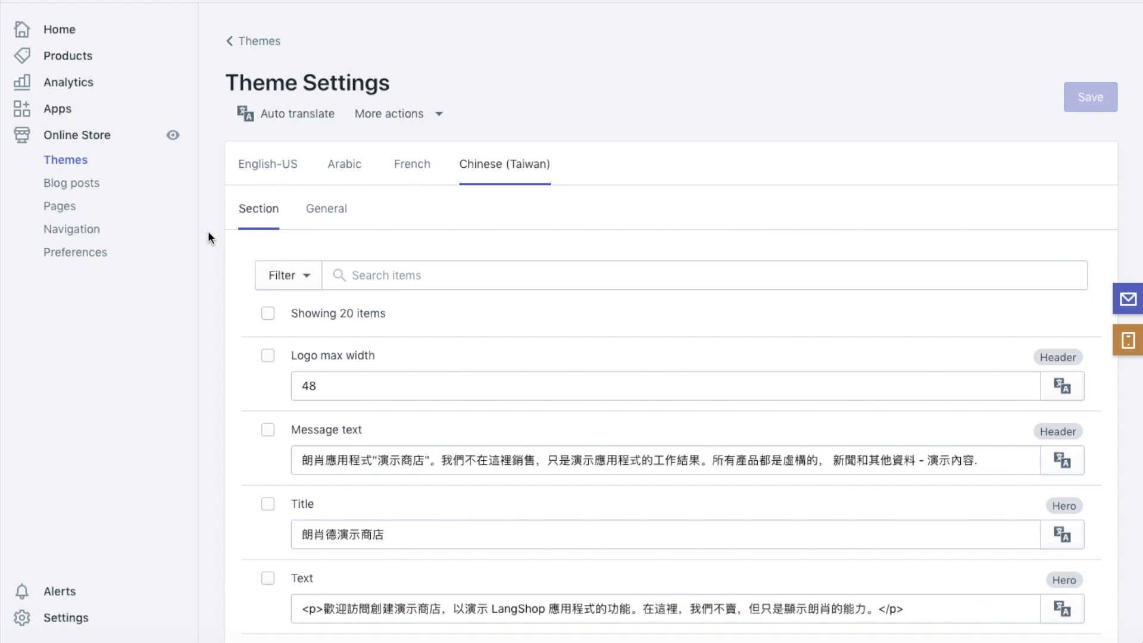
click(261, 173)
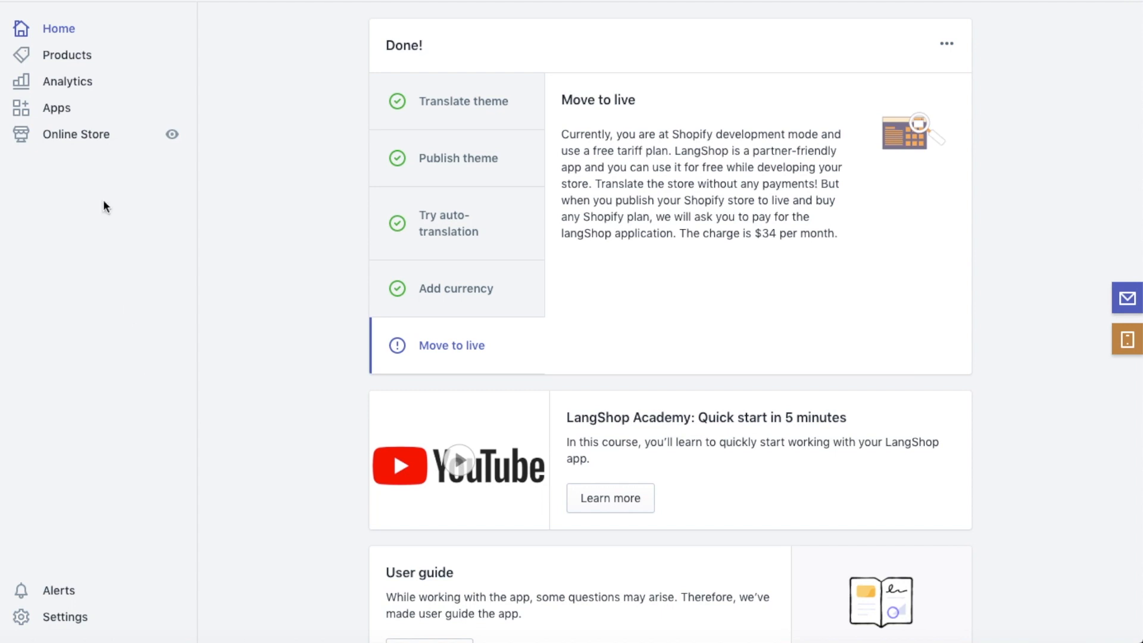
Open the translation analytics and examine the Arabic statistics for all content types, from products to theme settings.
click(63, 84)
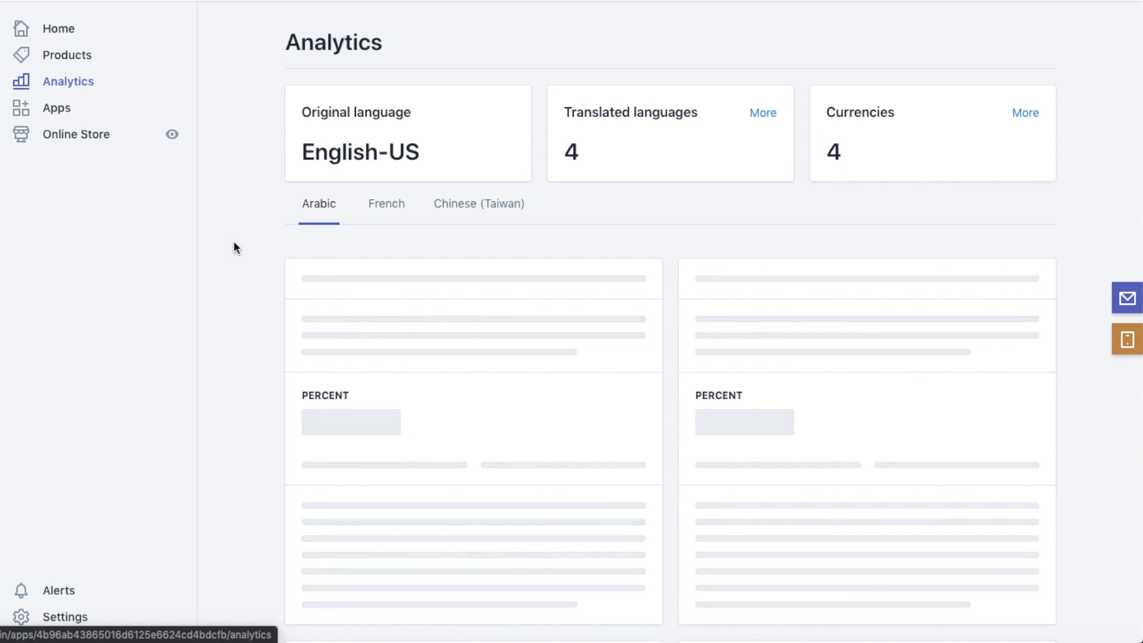
scroll(234, 241, down, 3)
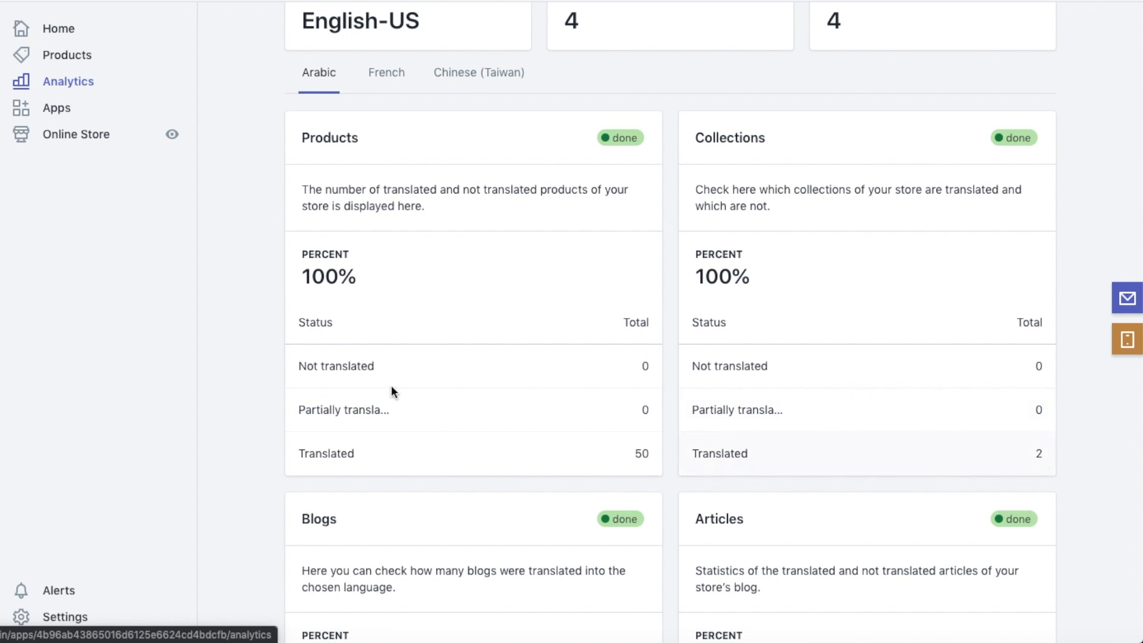
scroll(230, 324, down, 15)
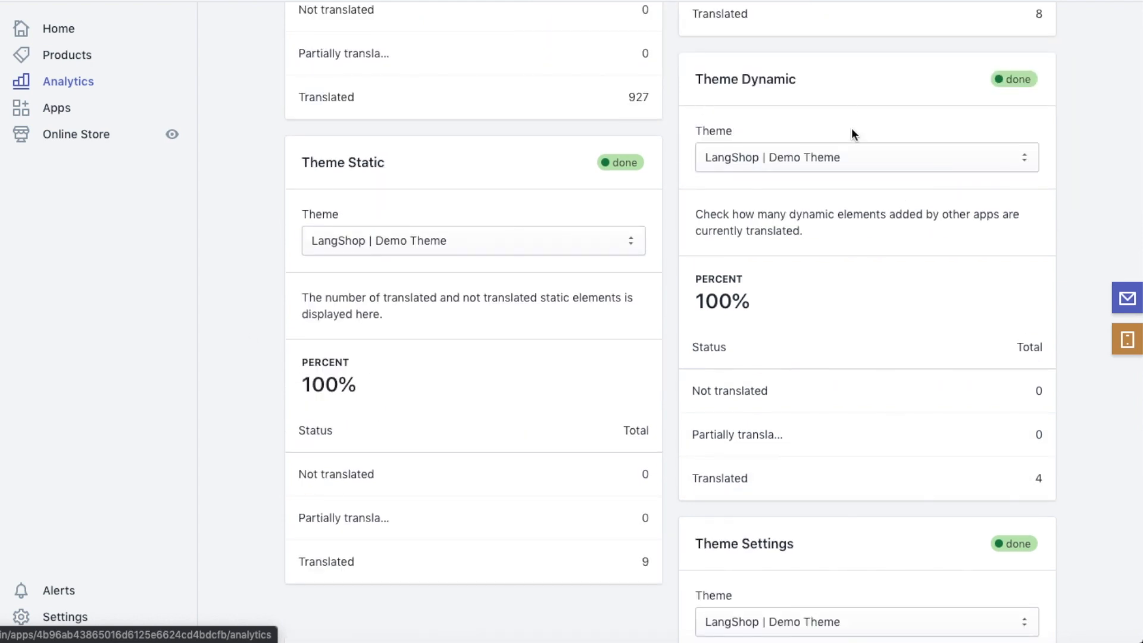
scroll(847, 269, down, 3)
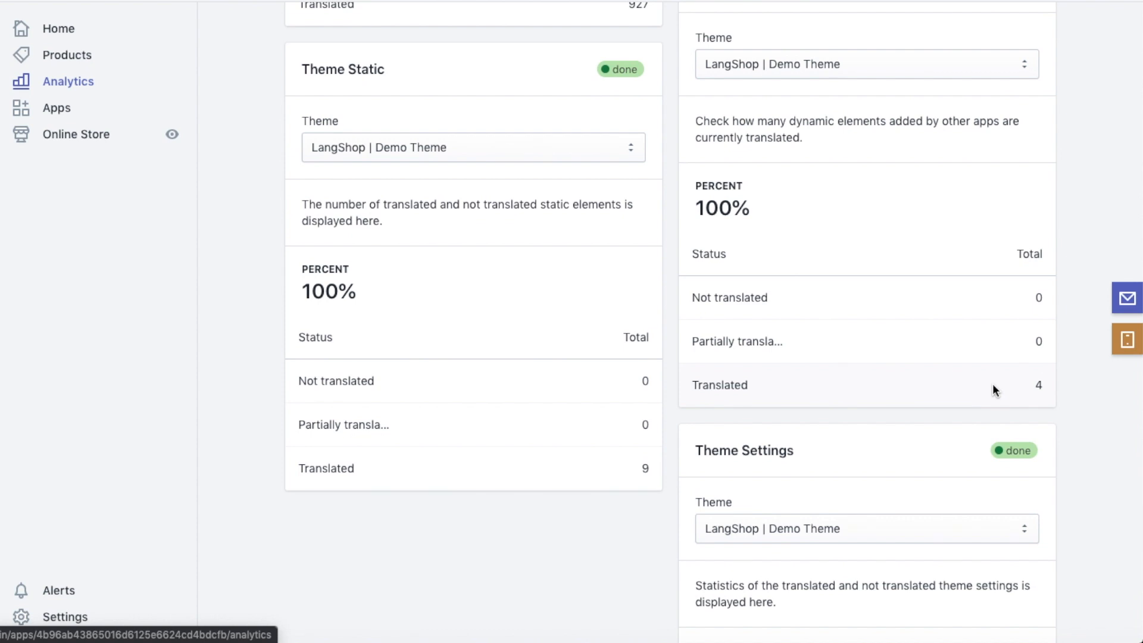
scroll(993, 389, down, 9)
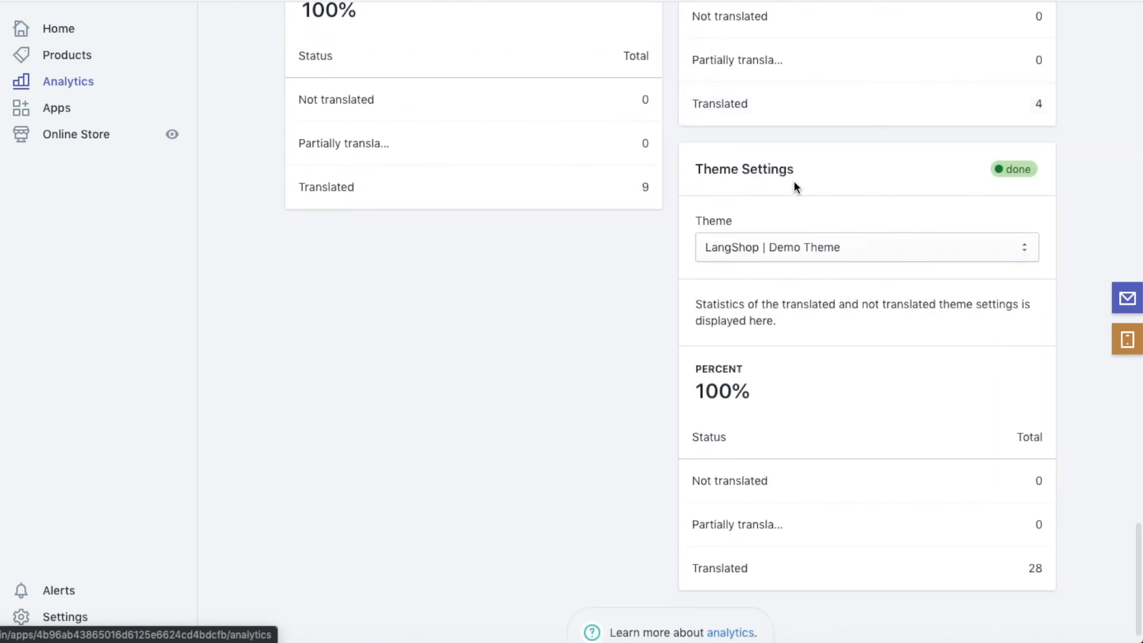
scroll(854, 325, down, 1)
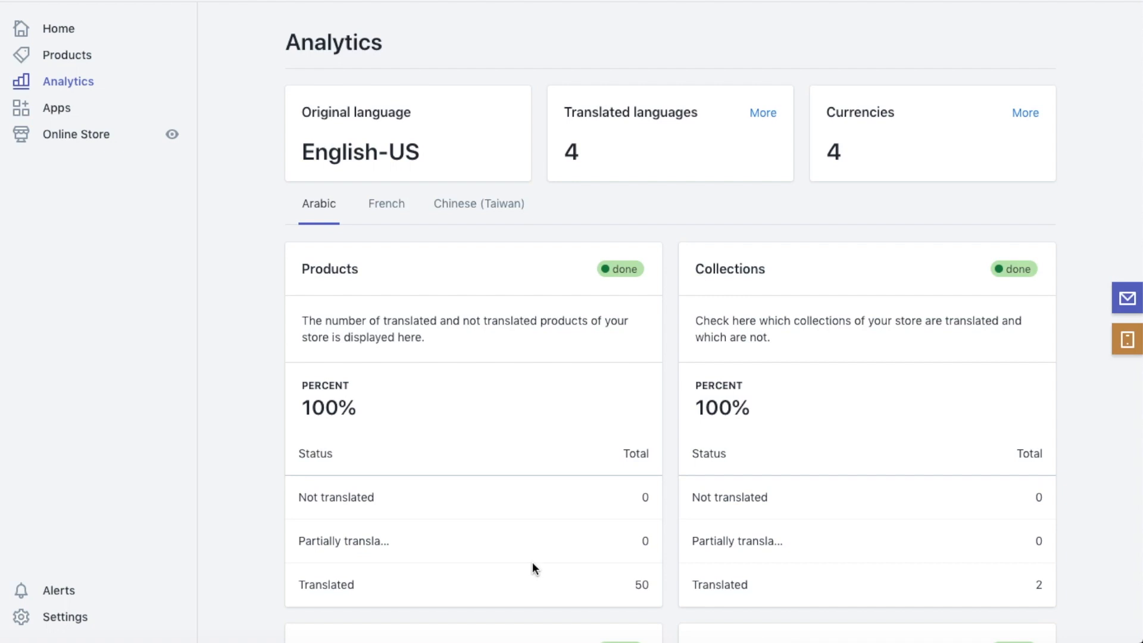
Examine the French translation statistics for all content types, from products to theme settings.
click(393, 214)
scroll(263, 253, down, 8)
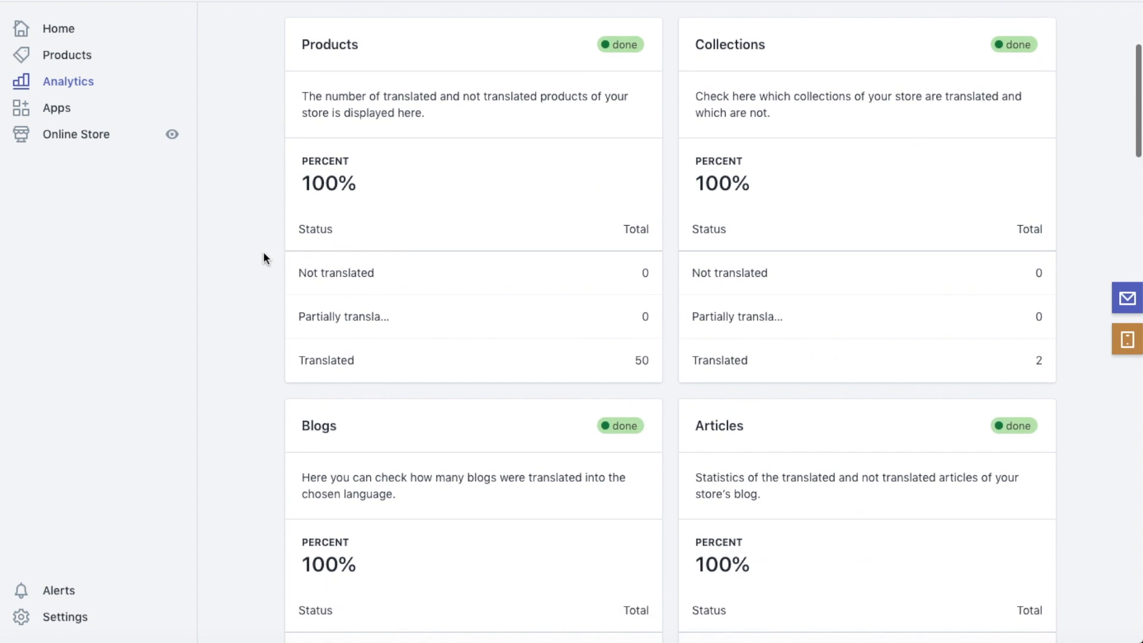
scroll(263, 253, down, 15)
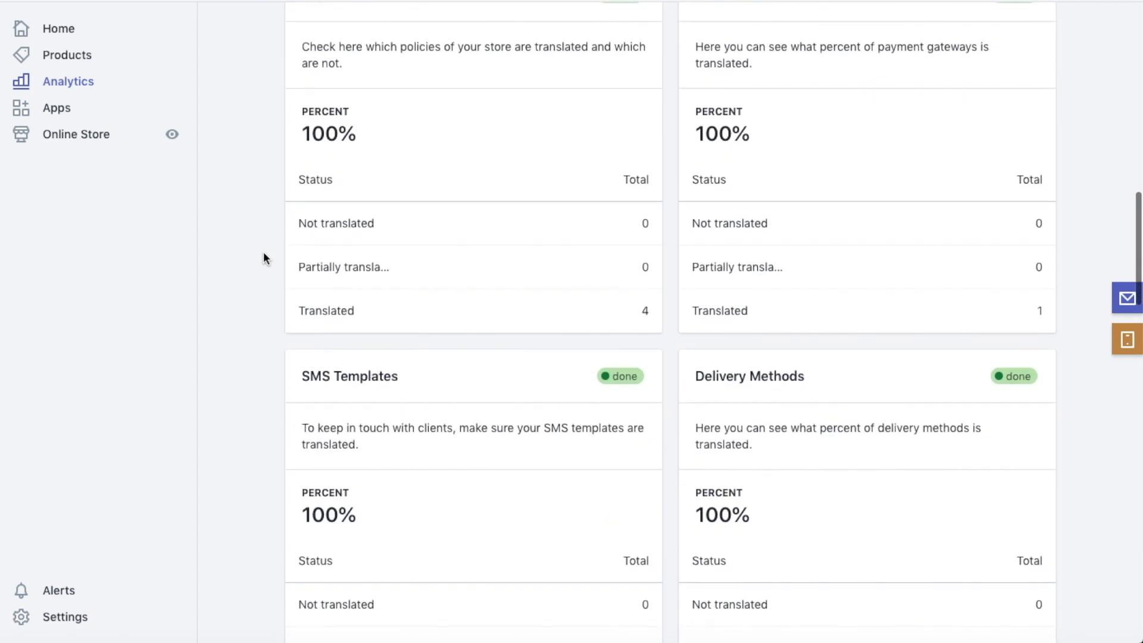
scroll(263, 253, down, 17)
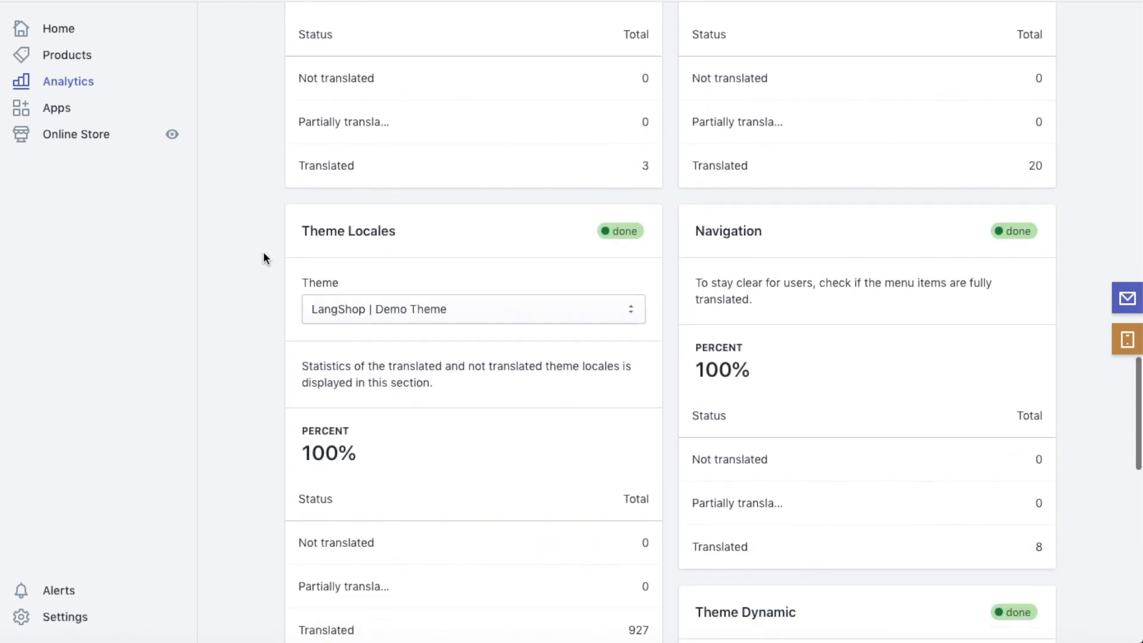
scroll(265, 258, down, 9)
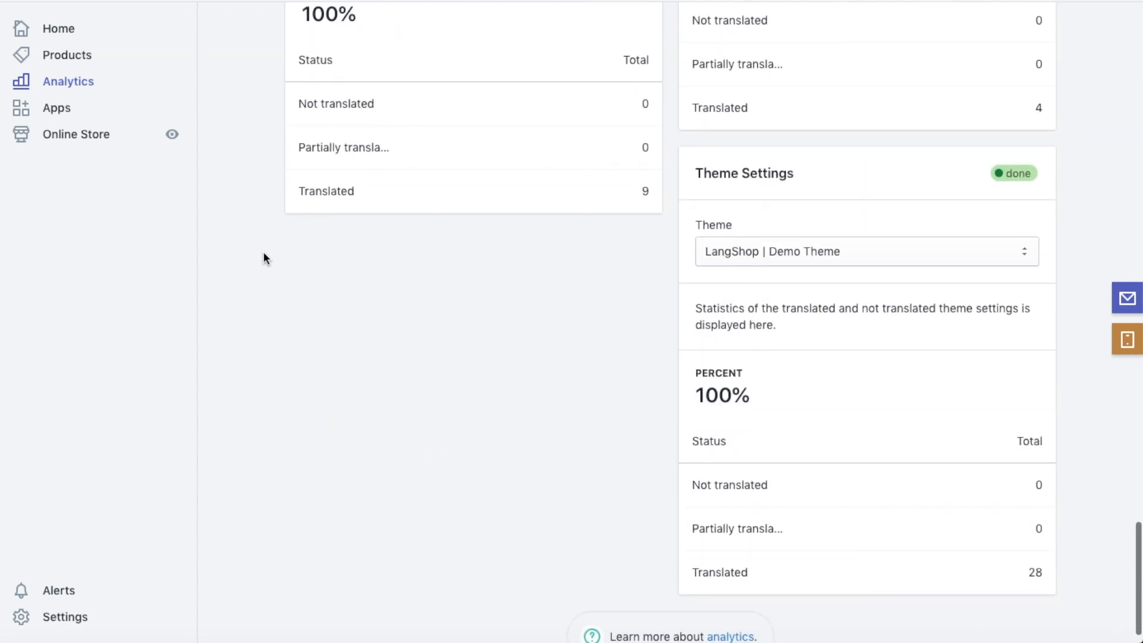
scroll(263, 257, up, 20)
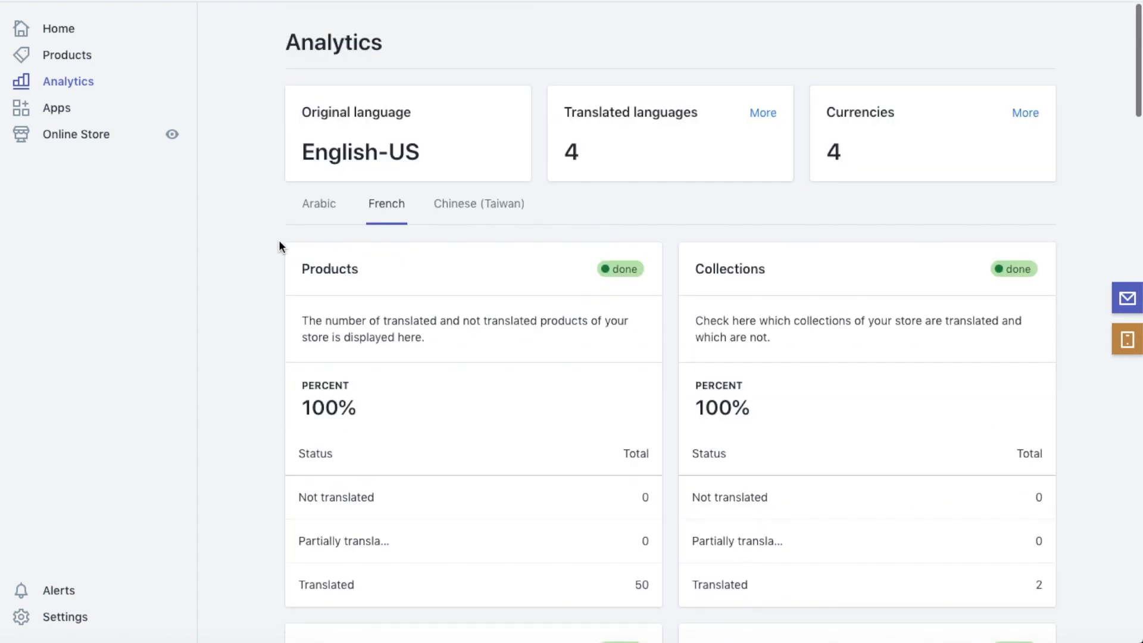
Examine the Chinese (Taiwan) translation statistics for all content types, from products to theme settings.
click(496, 217)
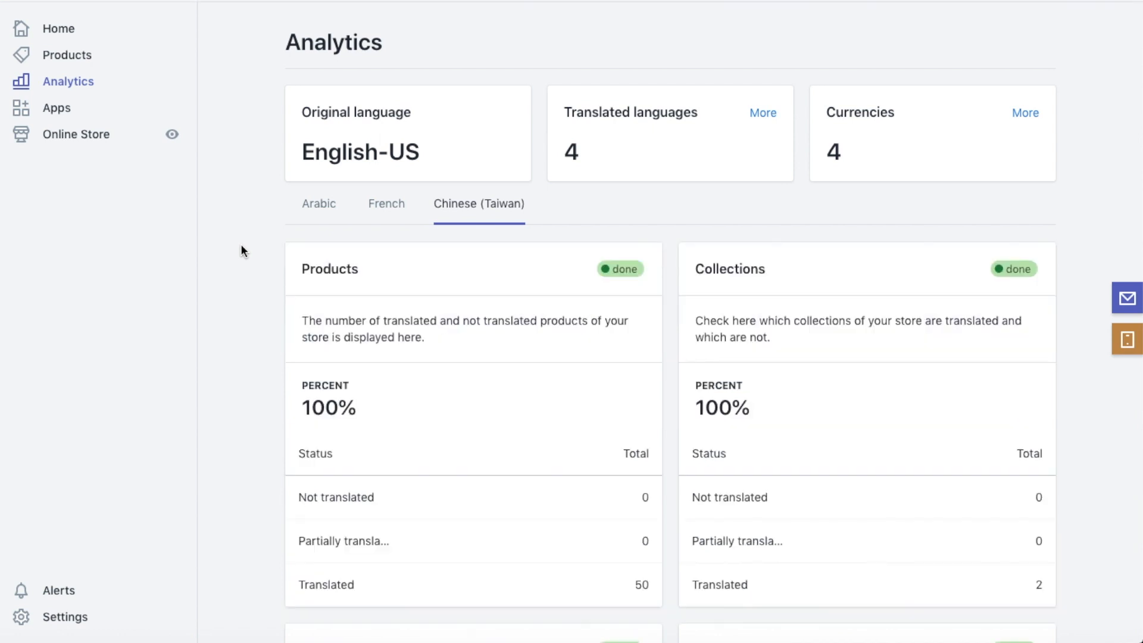
scroll(240, 250, down, 8)
scroll(241, 245, down, 12)
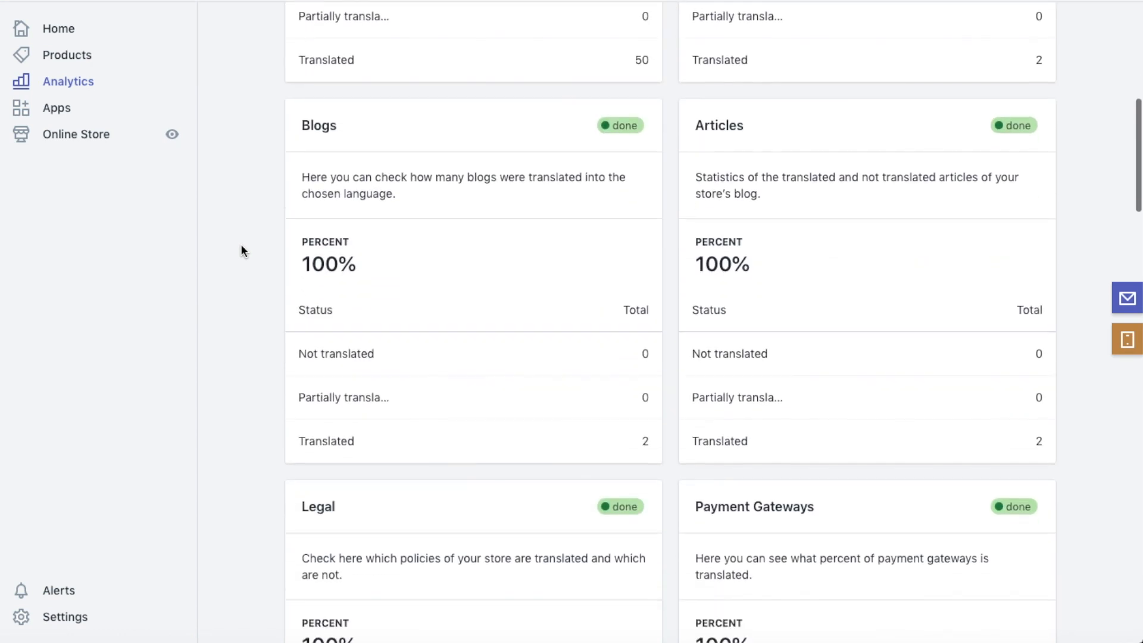
scroll(242, 249, down, 12)
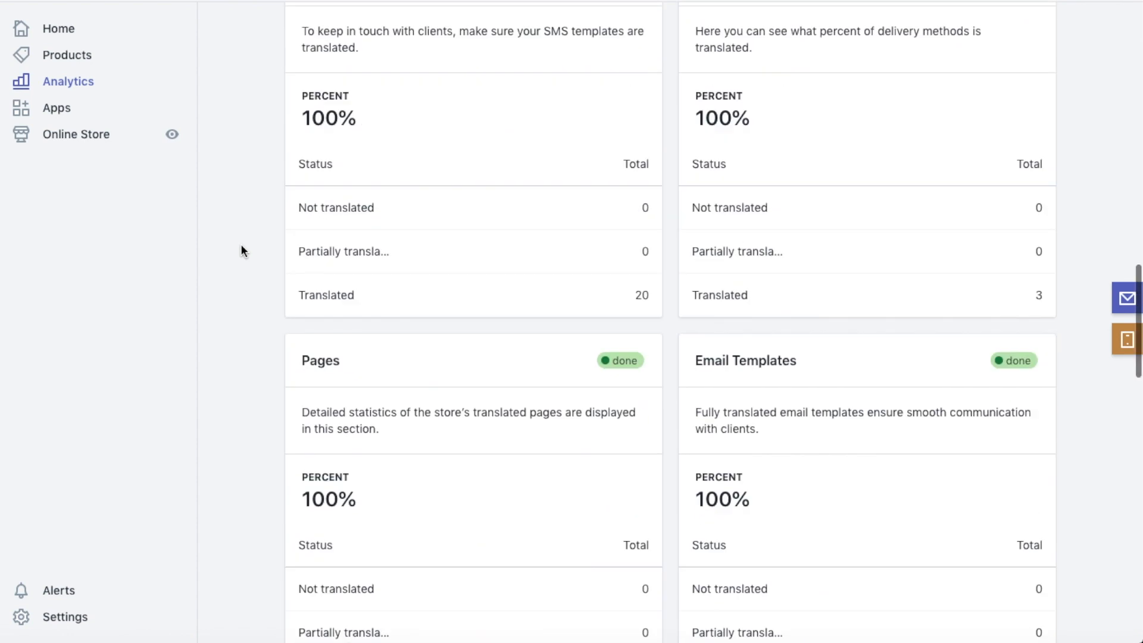
scroll(241, 250, down, 12)
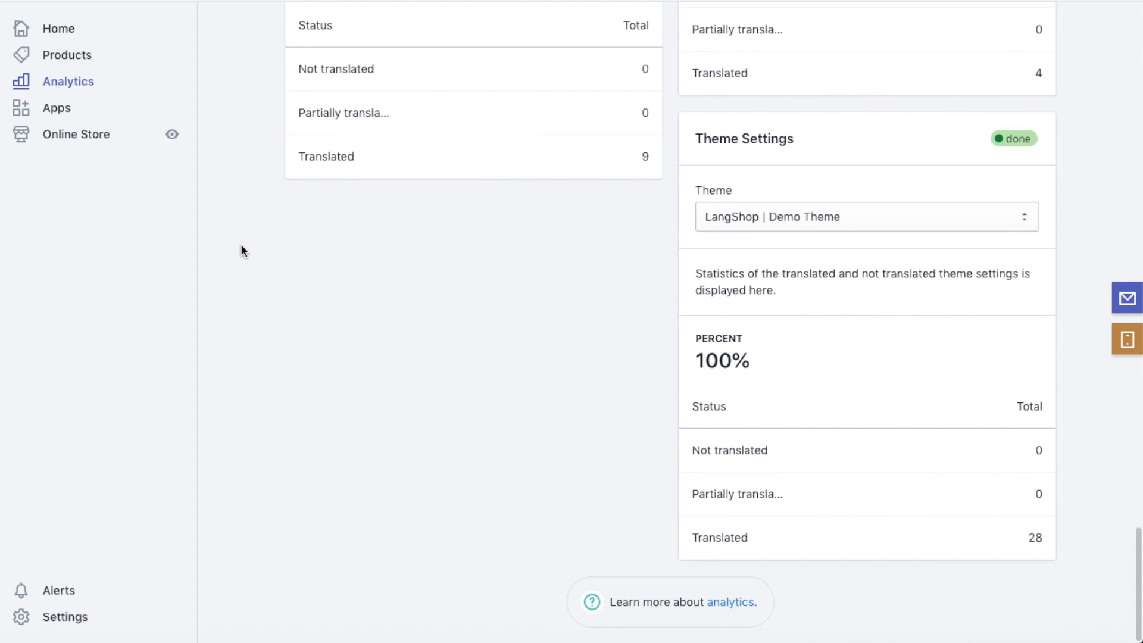
scroll(240, 249, up, 20)
scroll(240, 250, up, 10)
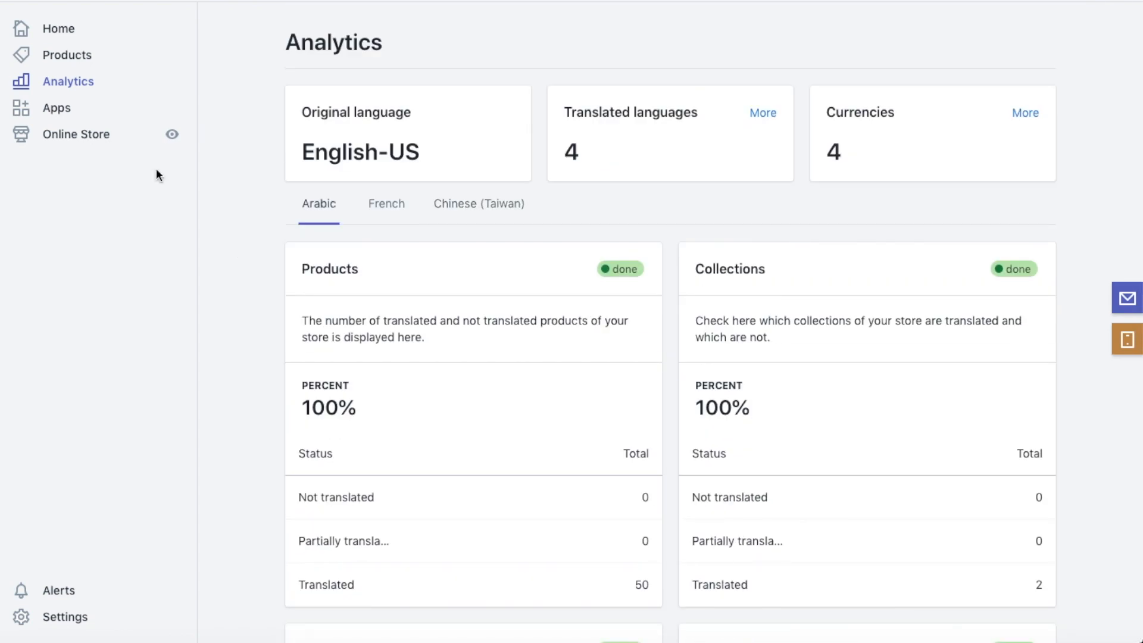
Open the user guide from the app's home page and look through the help center's article collections.
click(59, 28)
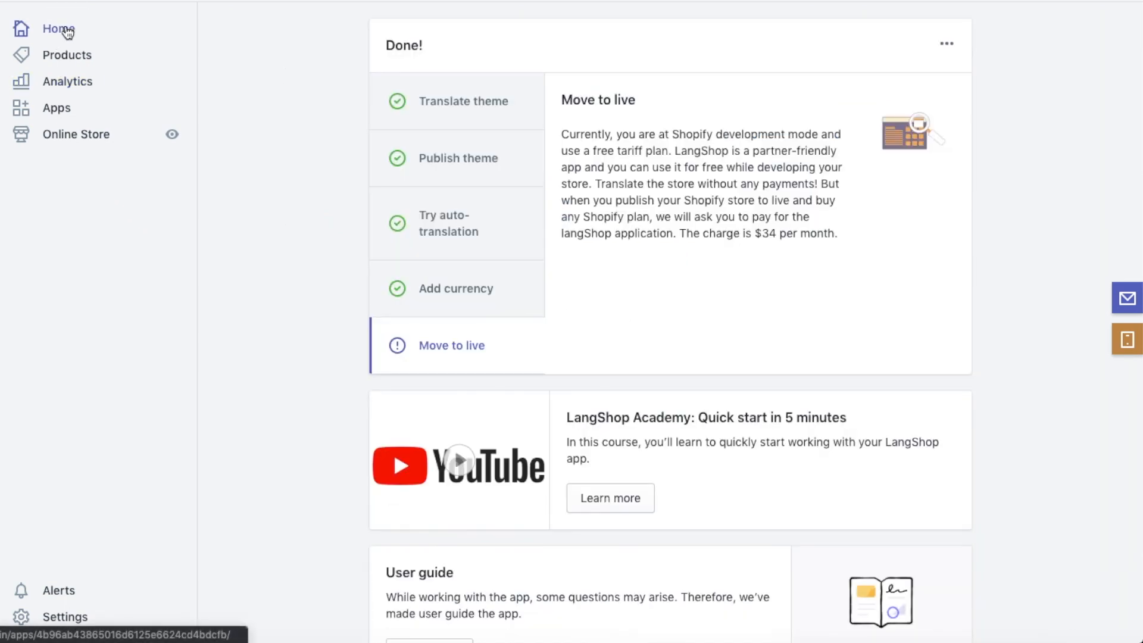
scroll(301, 198, down, 5)
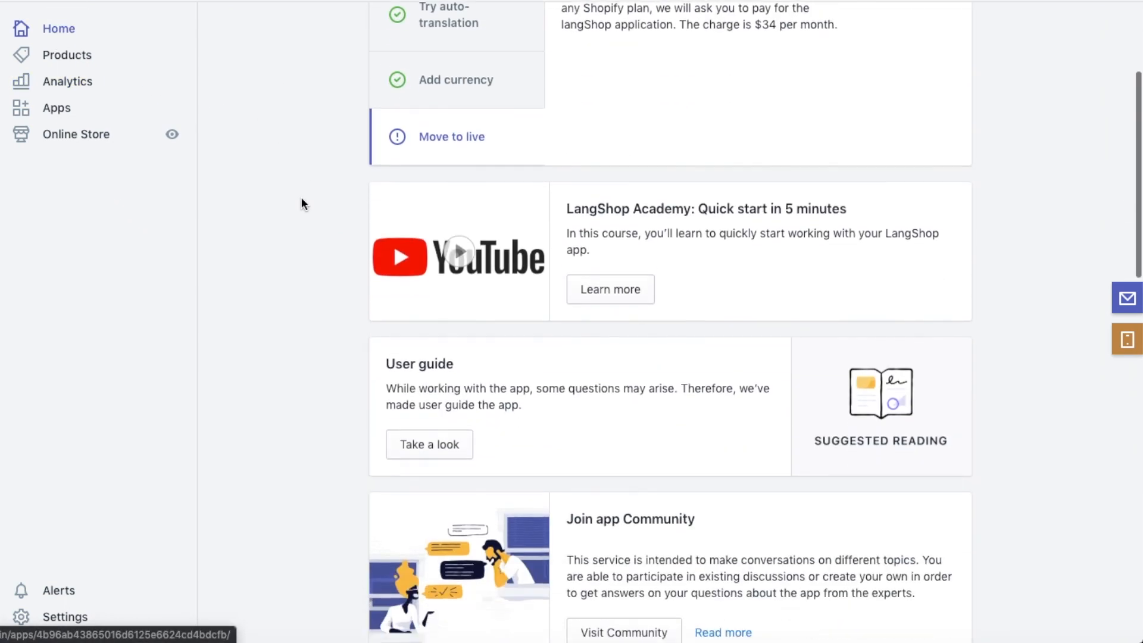
scroll(302, 199, down, 4)
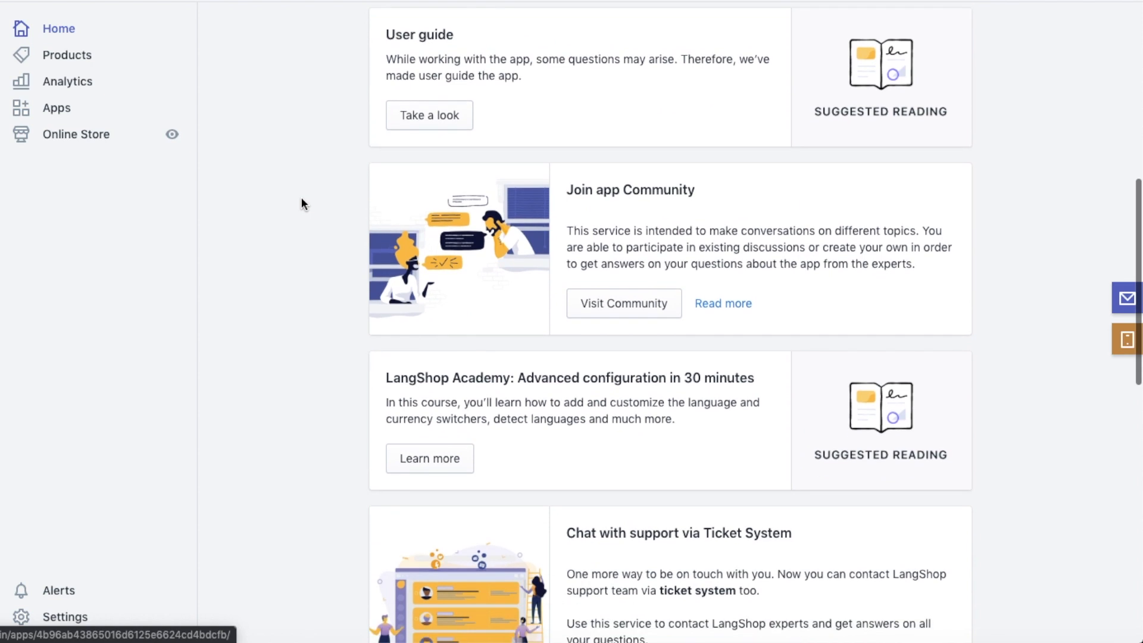
scroll(302, 199, up, 1)
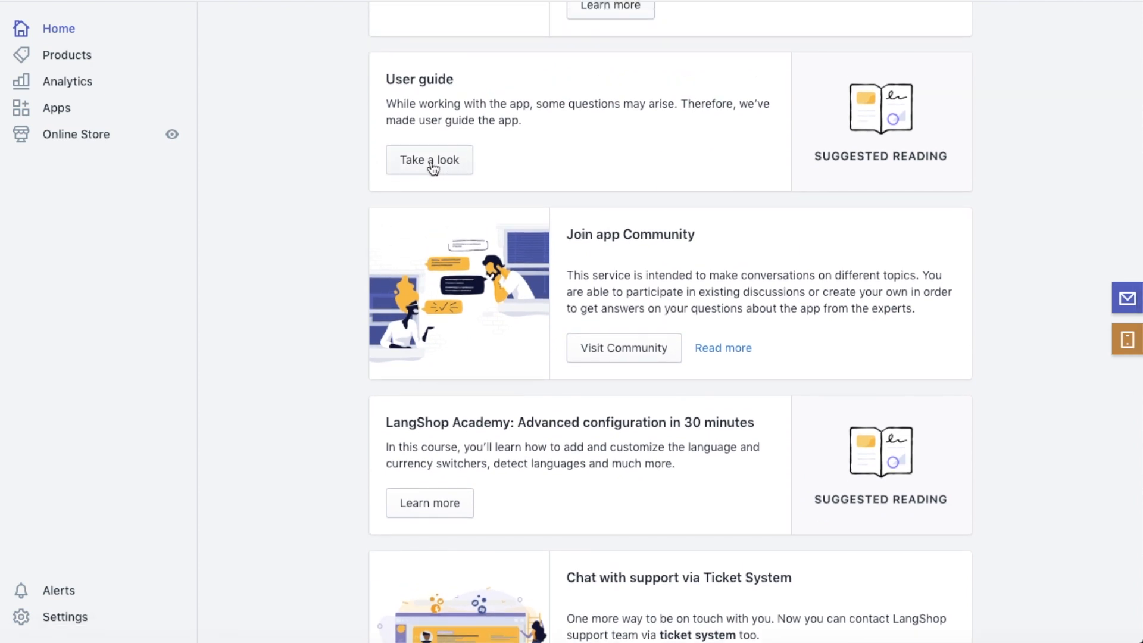
click(431, 167)
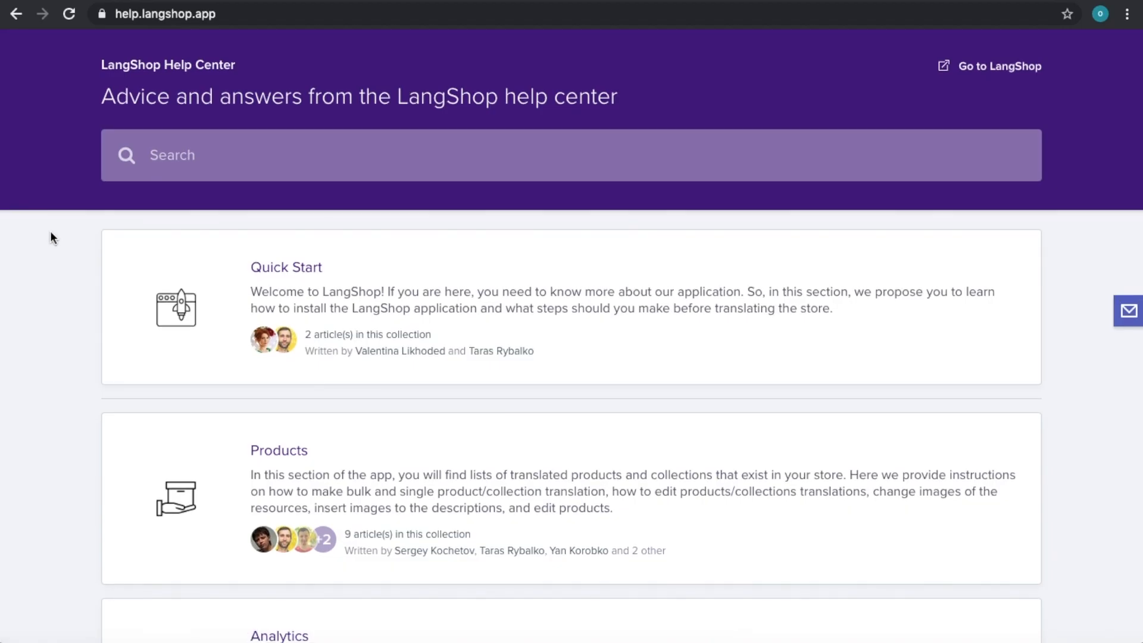
scroll(51, 238, down, 9)
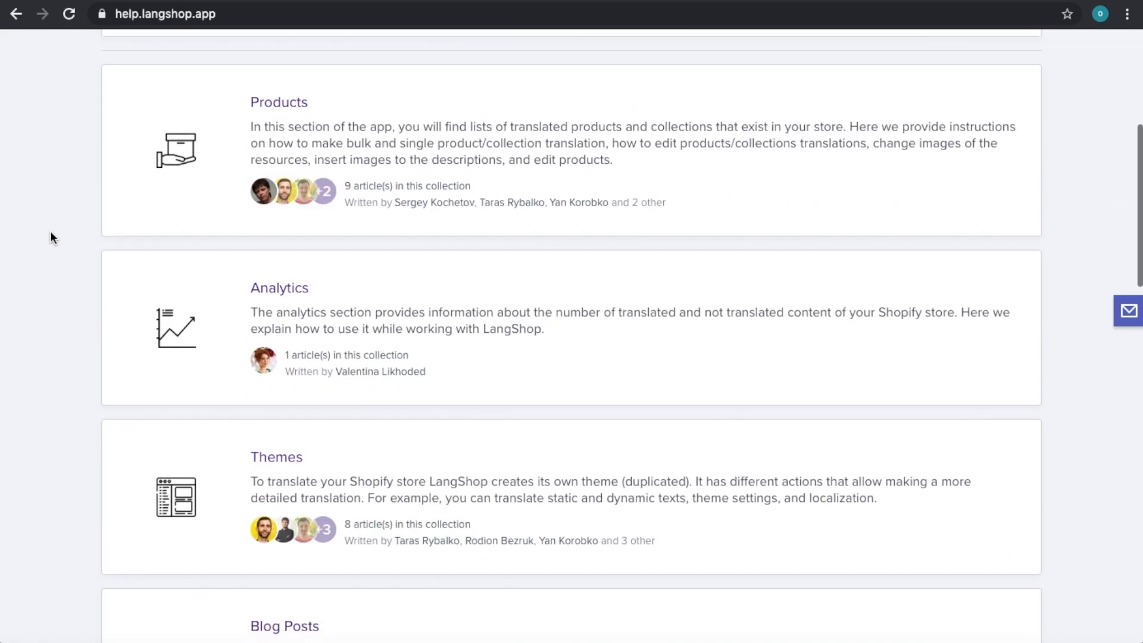
scroll(51, 237, down, 19)
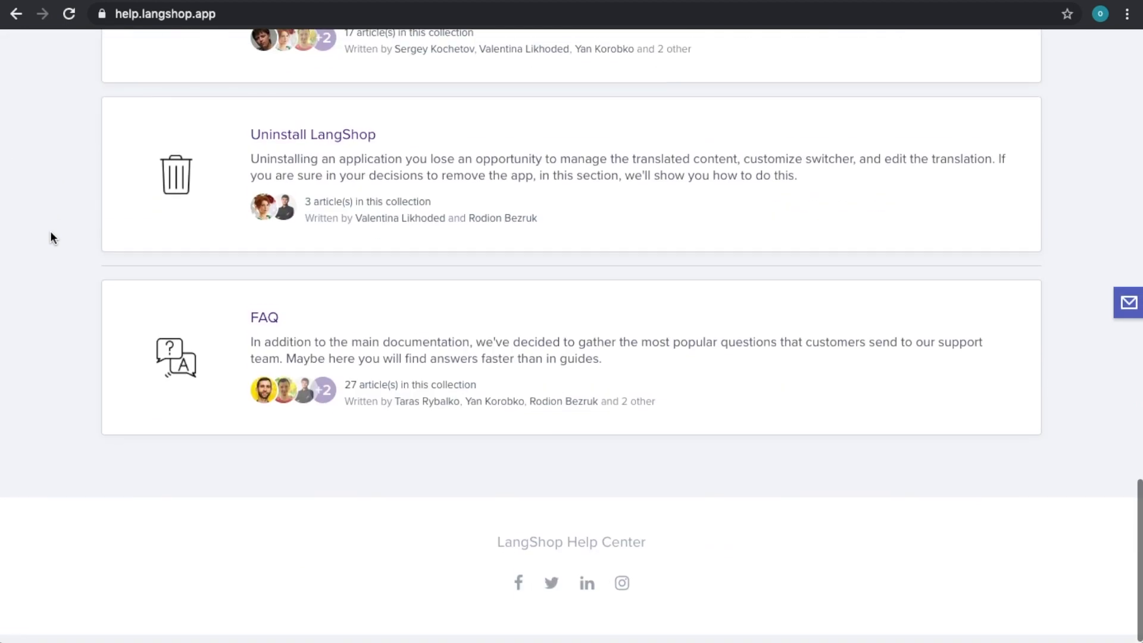
Open the help center's FAQ collection and look through its list of questions.
click(268, 322)
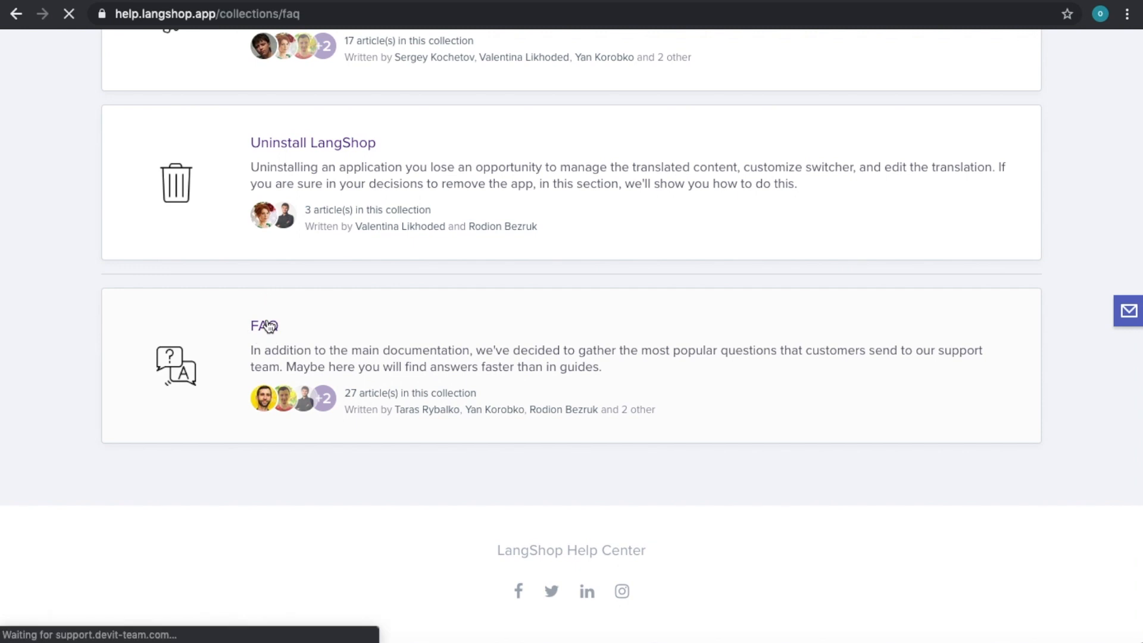
scroll(69, 297, down, 4)
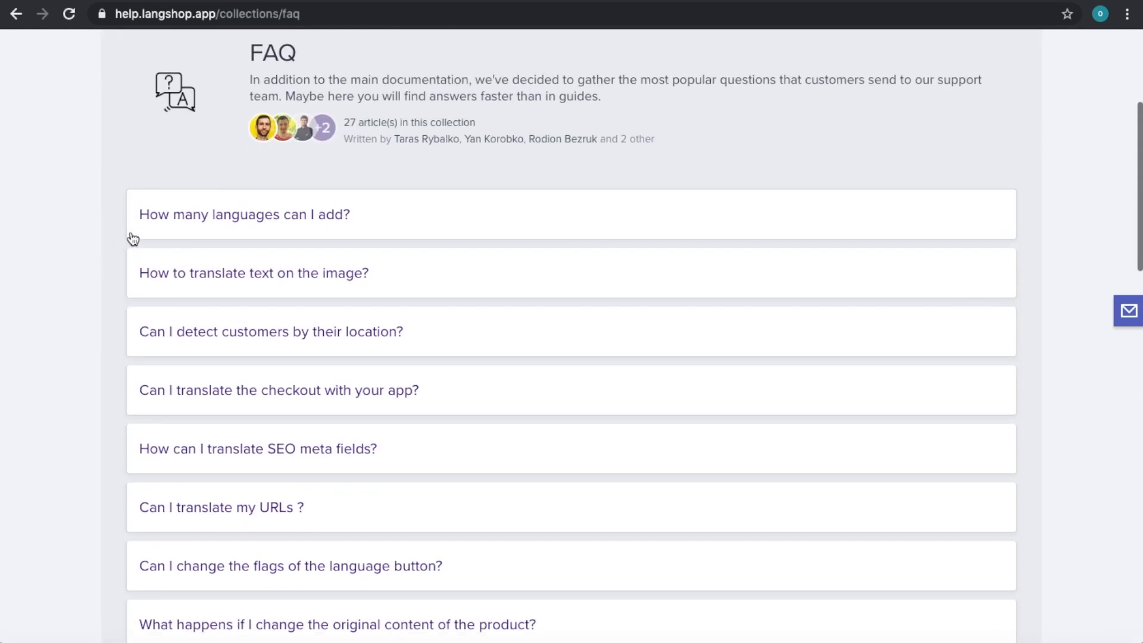
scroll(450, 351, down, 9)
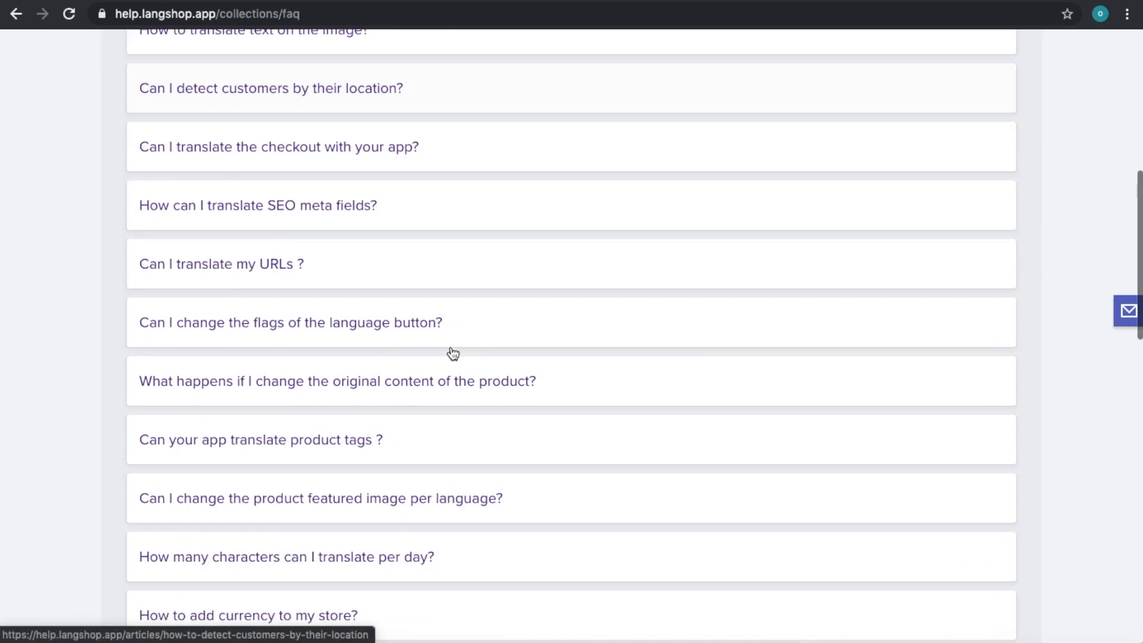
scroll(453, 354, down, 13)
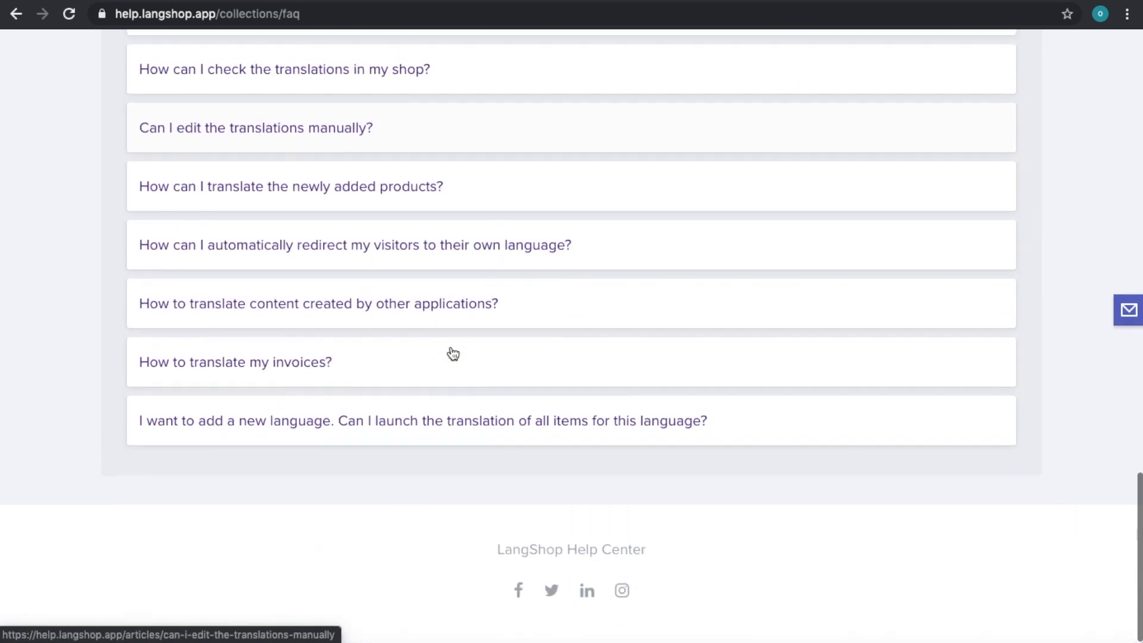
Return to the help center's main page and open the Quick Start collection.
scroll(453, 354, up, 20)
click(120, 244)
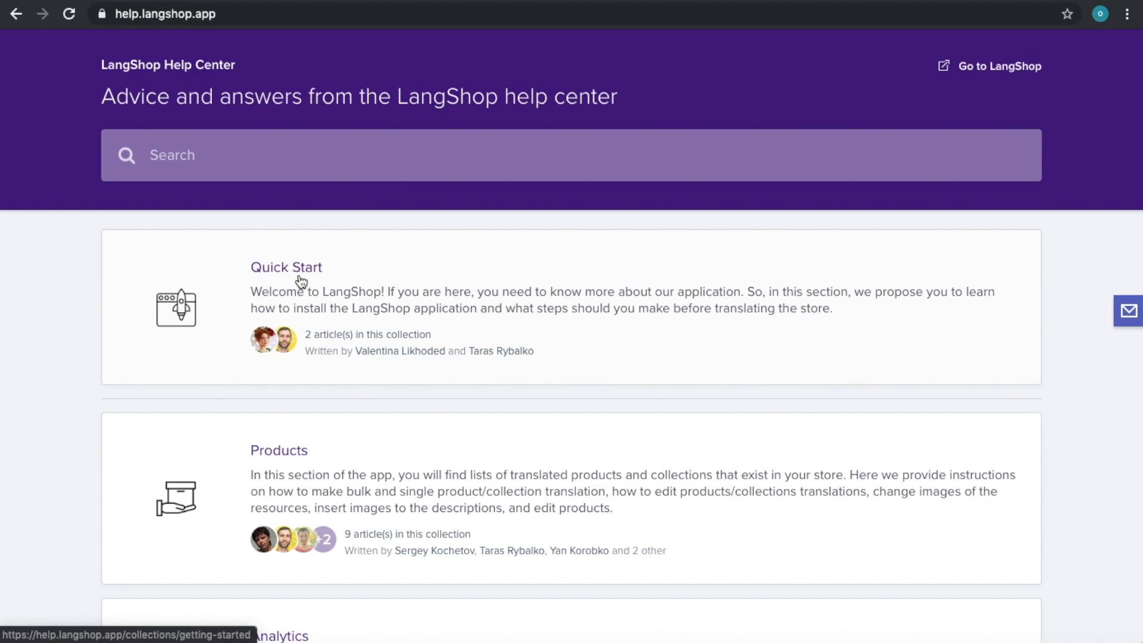
click(302, 273)
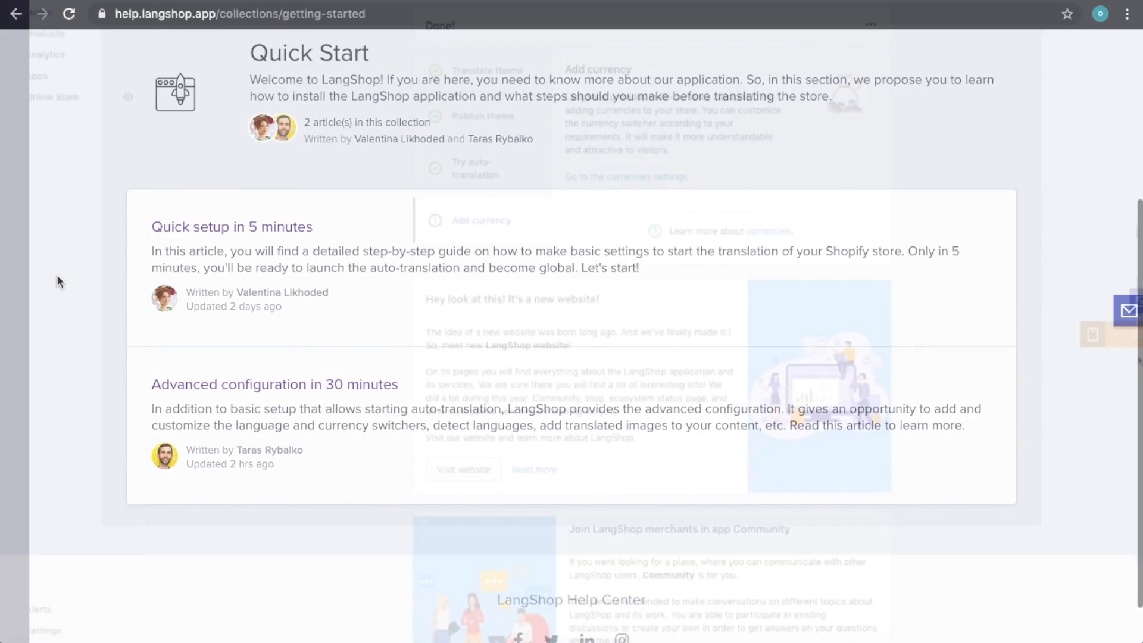